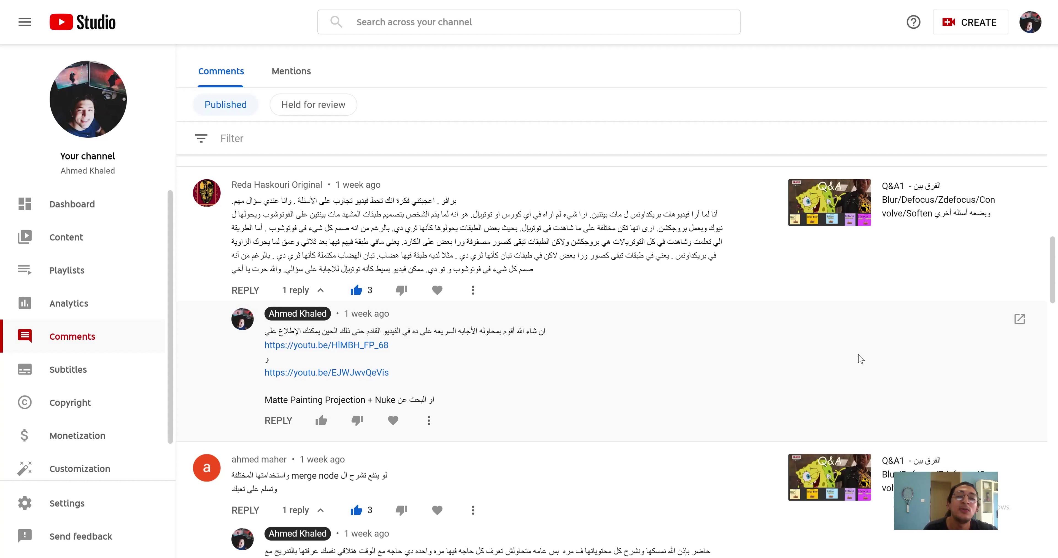
- Highlight the whole Arabic comment on the Q&A video, then bring WhatsApp to the front
{"action": "left_click_drag", "start_coordinate": [584, 228], "coordinate": [466, 228]}
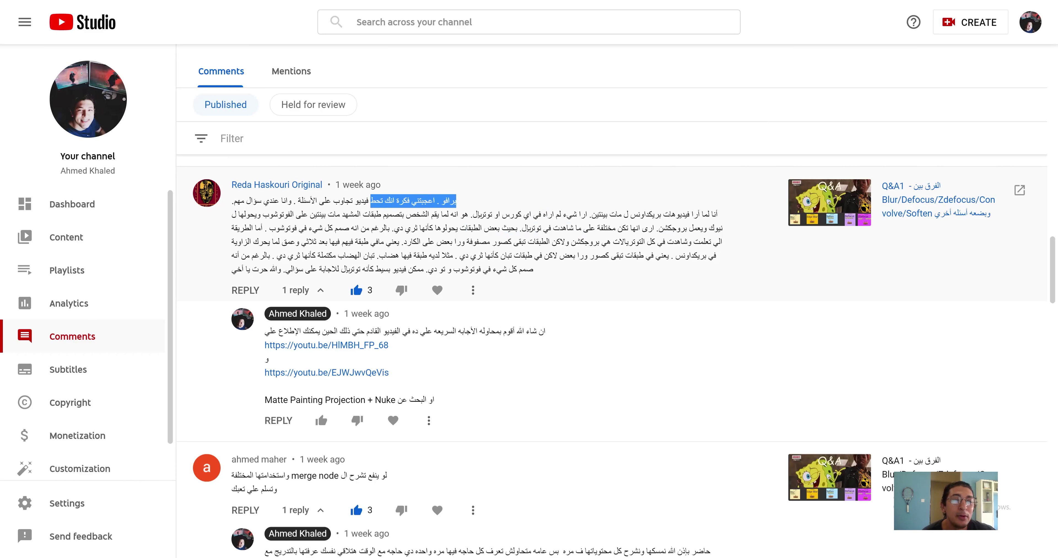
{"action": "left_click_drag", "start_coordinate": [466, 228], "coordinate": [287, 242]}
{"action": "key", "text": "alt+Tab"}
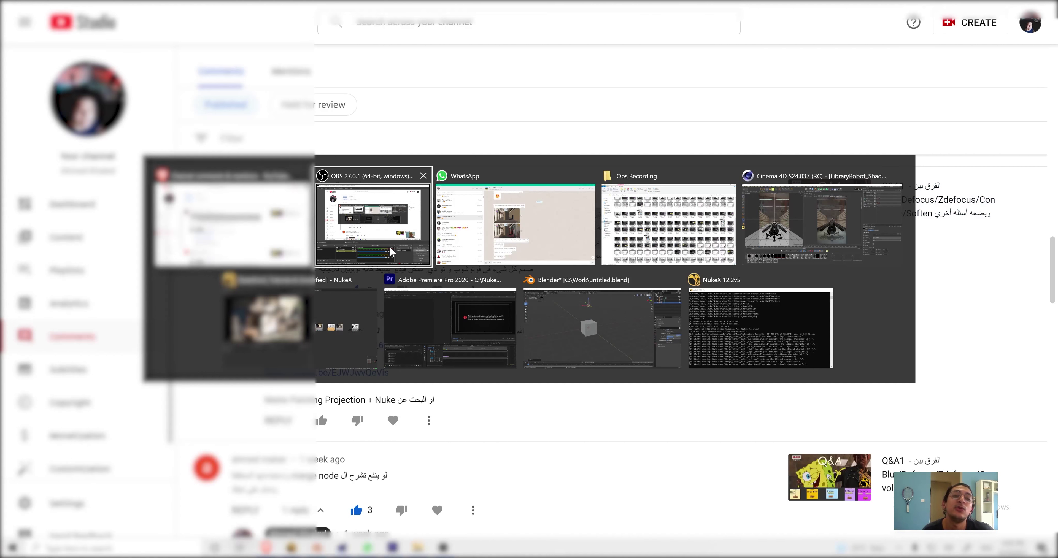
{"action": "key", "text": "alt+Tab"}
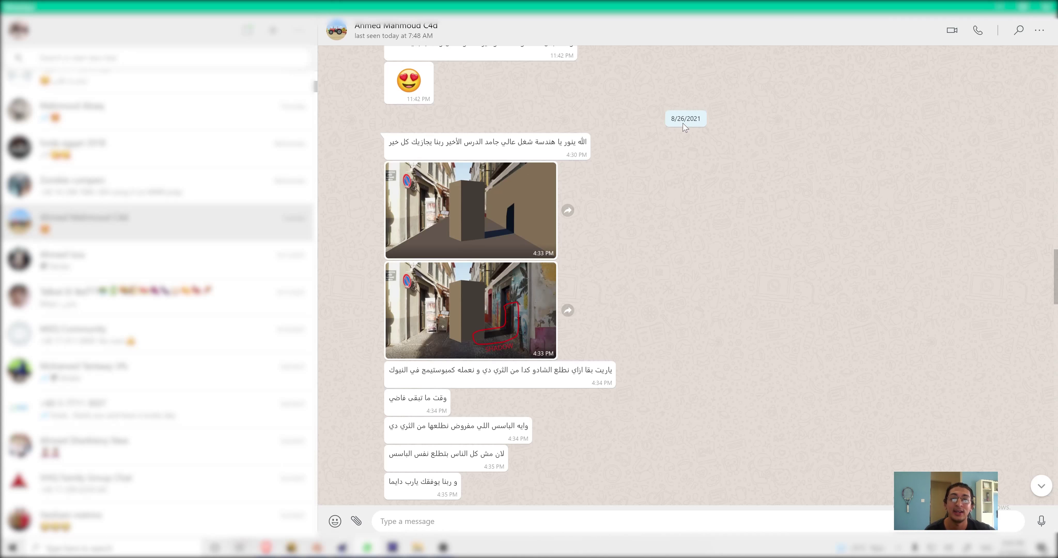
- Highlight the 8/26 date and the messages asking how to extract the shadow and which passes to render
{"action": "left_click_drag", "start_coordinate": [687, 119], "coordinate": [671, 118]}
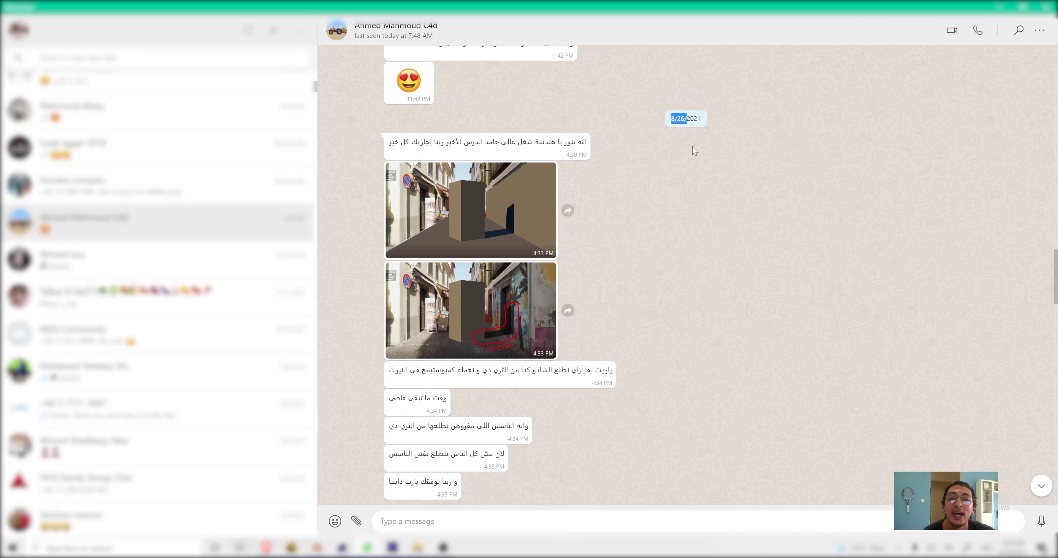
{"action": "left_click", "coordinate": [672, 181]}
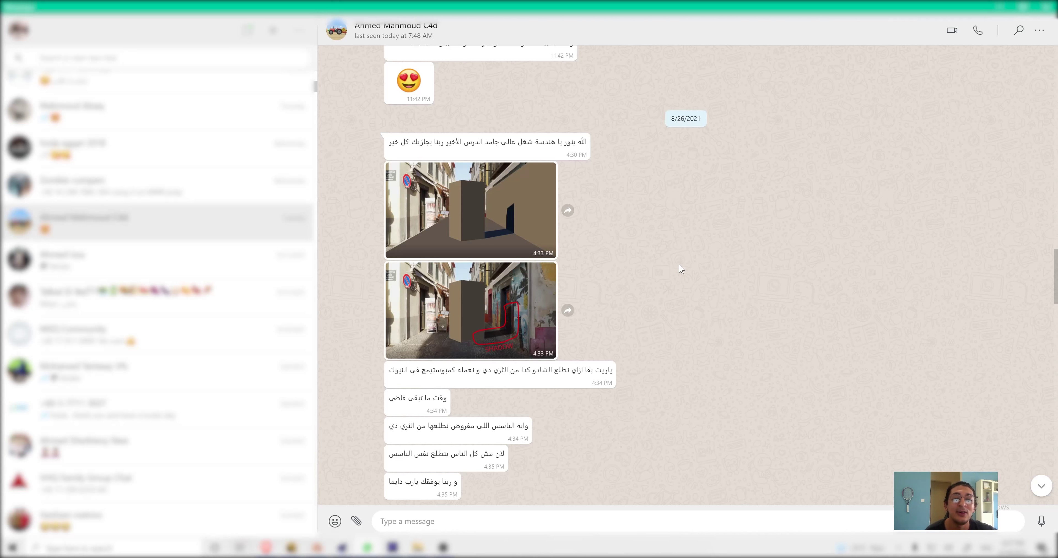
{"action": "scroll", "coordinate": [681, 269], "scroll_direction": "down", "scroll_amount": 1}
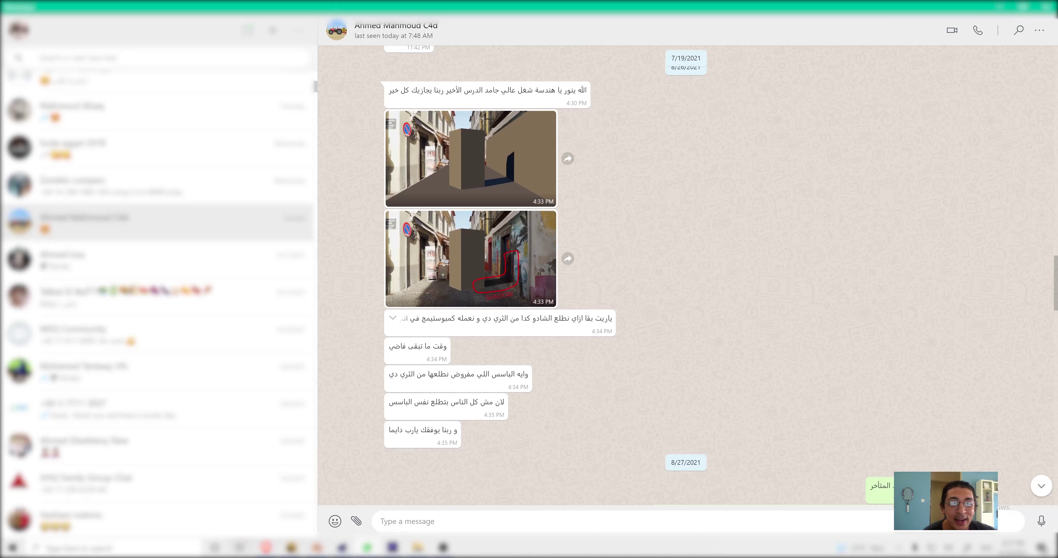
{"action": "left_click_drag", "start_coordinate": [582, 319], "coordinate": [394, 318]}
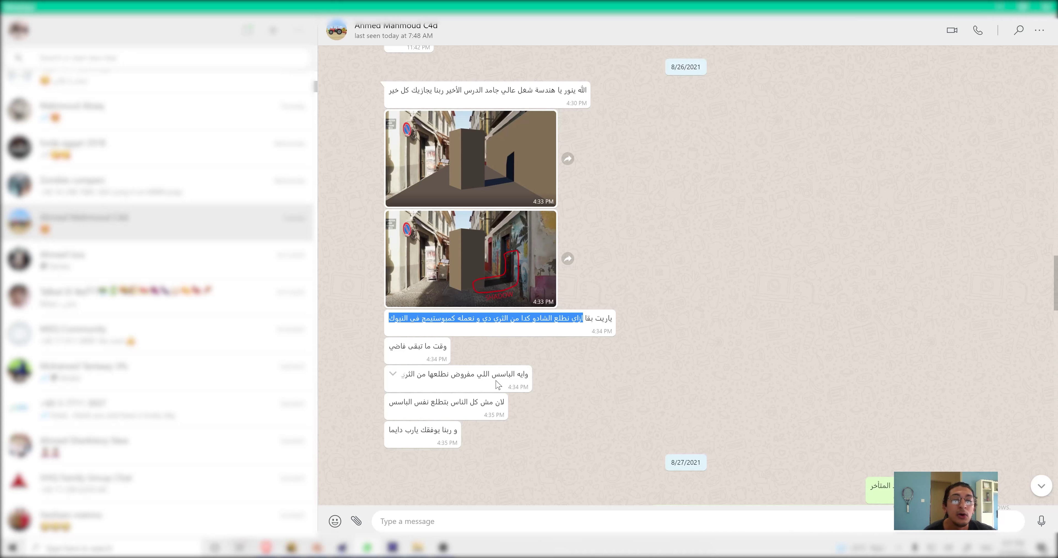
{"action": "left_click", "coordinate": [515, 383]}
{"action": "left_click_drag", "start_coordinate": [520, 375], "coordinate": [400, 375]}
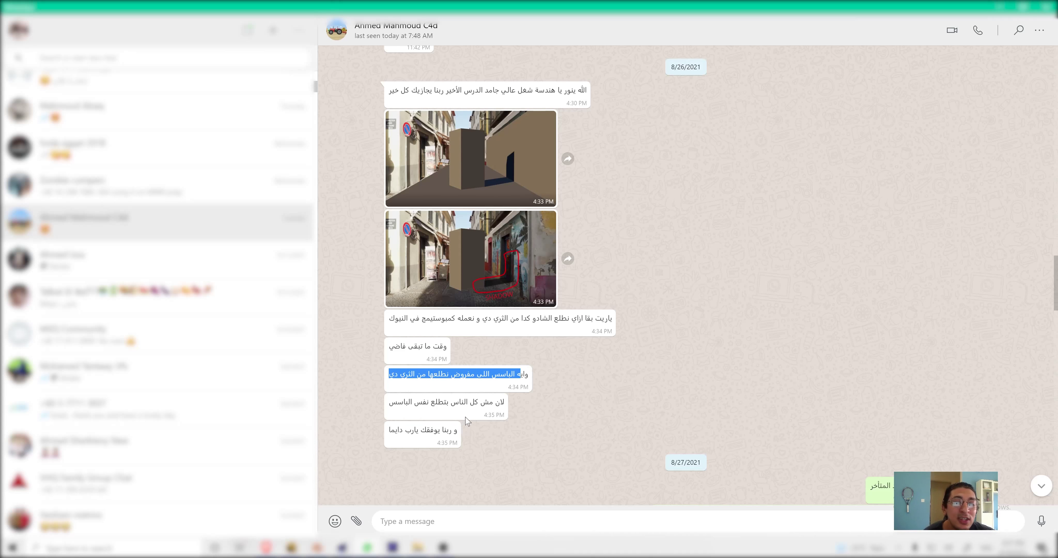
{"action": "left_click_drag", "start_coordinate": [479, 402], "coordinate": [422, 402]}
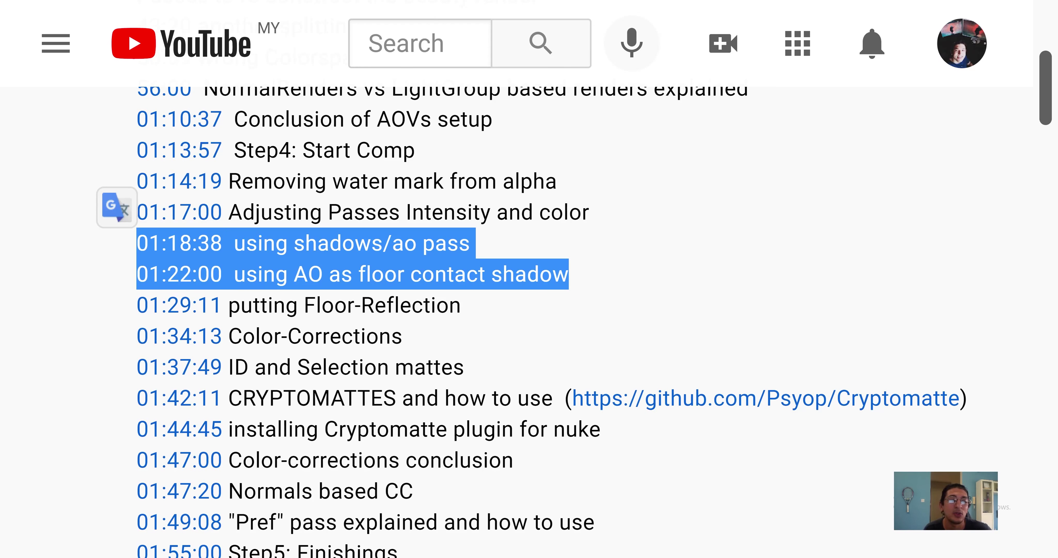
- Play the lesson from 1:20:38, pause it at 1:20:48, and switch to NukeX
{"action": "scroll", "coordinate": [350, 370], "scroll_direction": "up", "scroll_amount": 15}
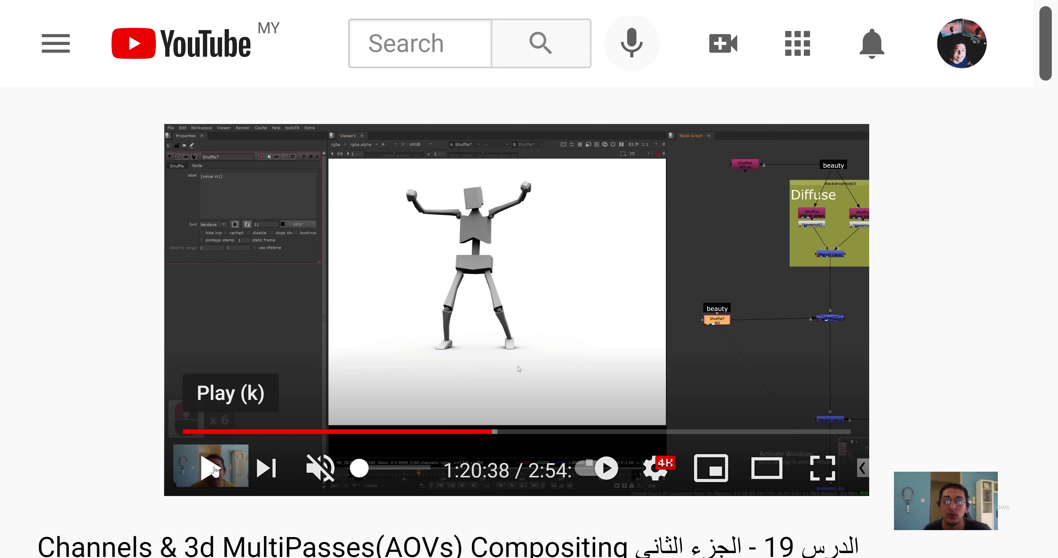
{"action": "left_click", "coordinate": [213, 470]}
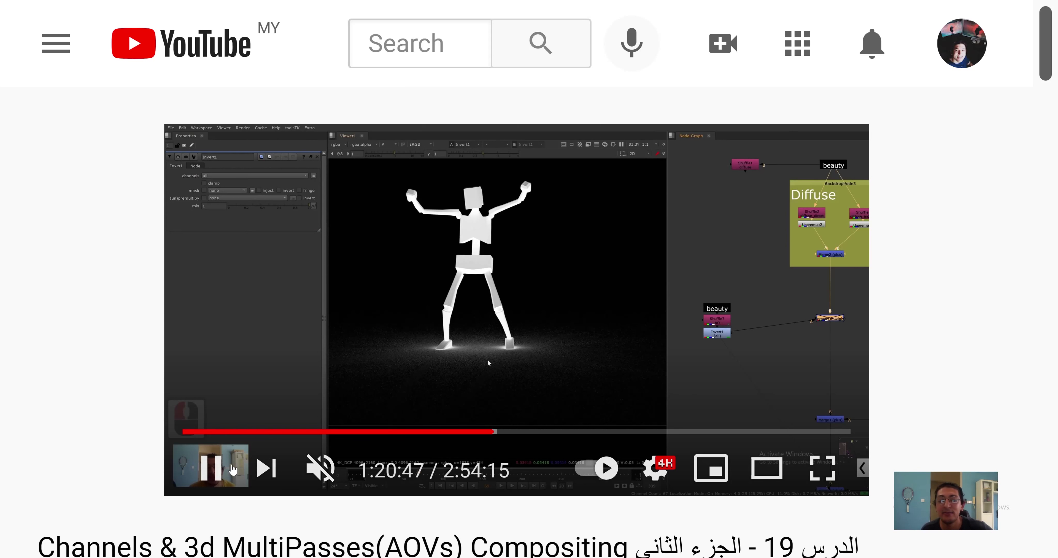
{"action": "left_click", "coordinate": [219, 476]}
{"action": "key", "text": "alt+Tab"}
{"action": "key", "text": "Tab"}
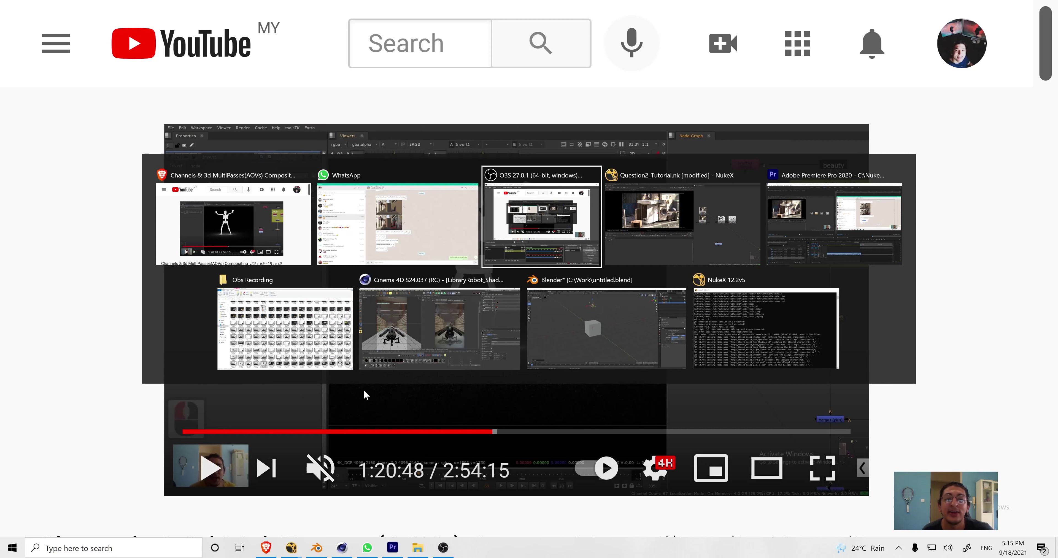
{"action": "key", "text": "Tab"}
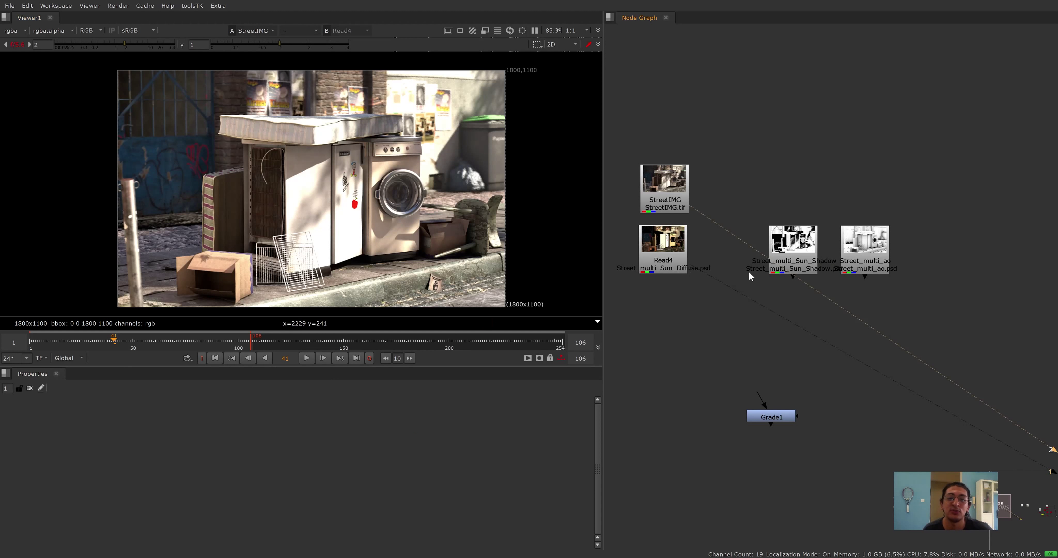
- Nudge the StreetIMG read node and browse the render passes in the Read dialog without loading any
{"action": "left_click_drag", "start_coordinate": [684, 204], "coordinate": [682, 206]}
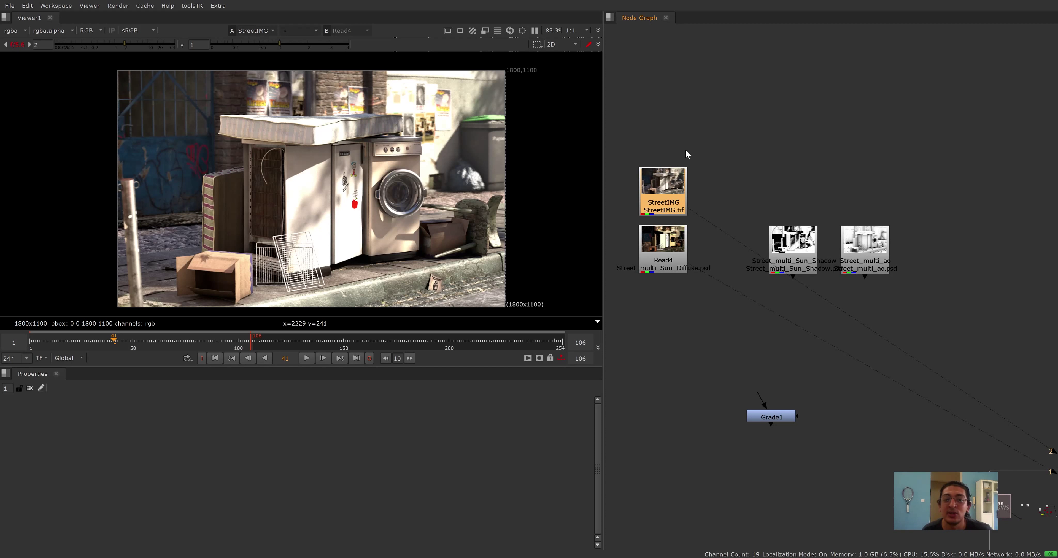
{"action": "scroll", "coordinate": [678, 258], "scroll_direction": "up", "scroll_amount": 2}
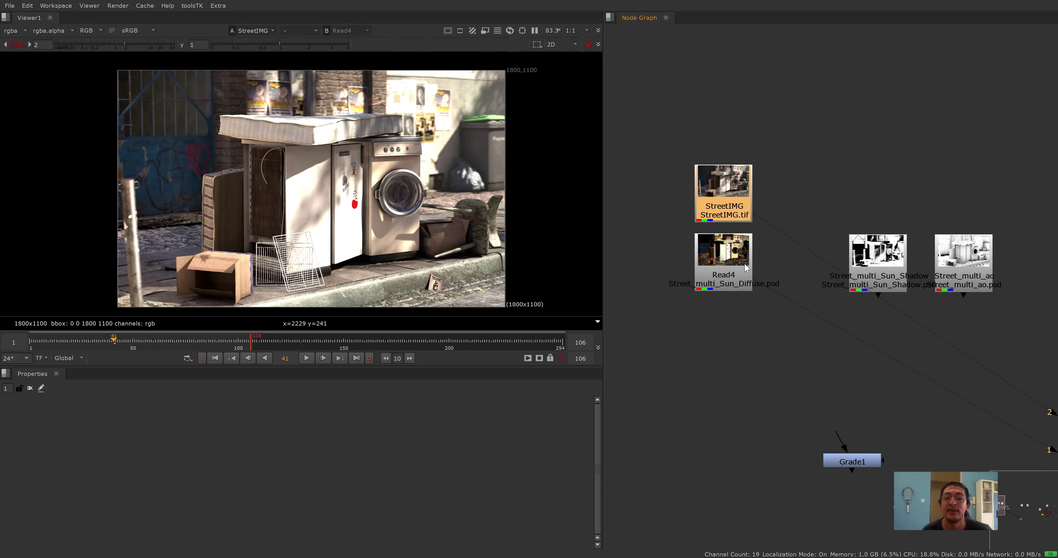
{"action": "key", "text": "r"}
{"action": "key", "text": "Down"}
{"action": "key", "text": "Down"}
{"action": "key", "text": "Down"}
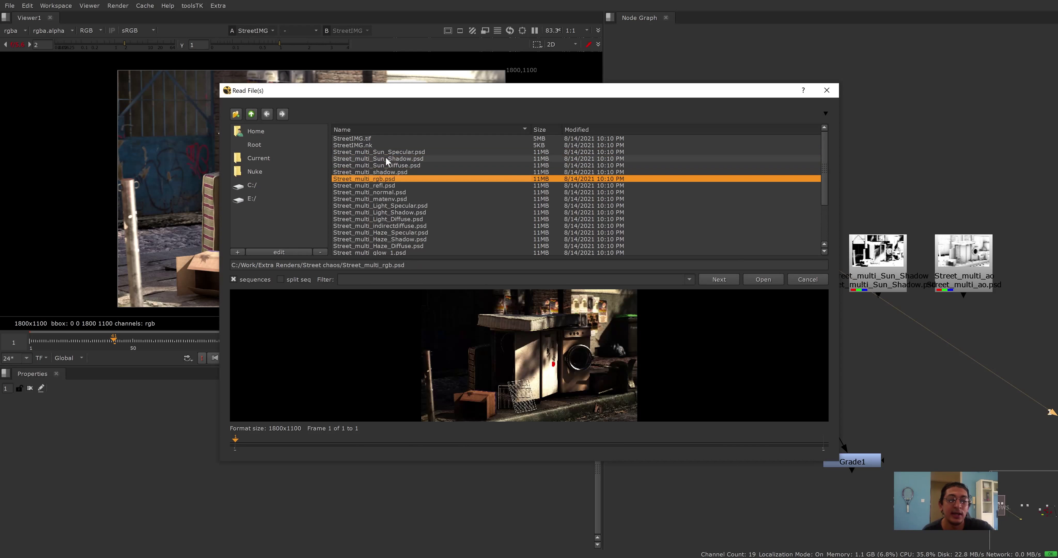
{"action": "key", "text": "Down"}
{"action": "key", "text": "Down"}
{"action": "left_click", "coordinate": [826, 89]}
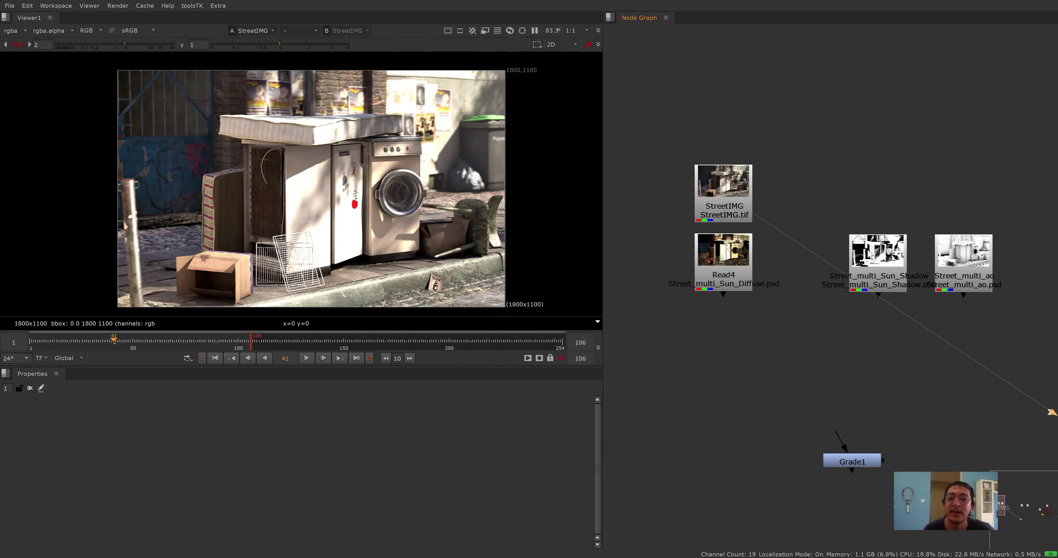
- View the Sun_Shadow and ambient-occlusion passes, then switch back to WhatsApp
{"action": "key", "text": "1"}
{"action": "key", "text": "1"}
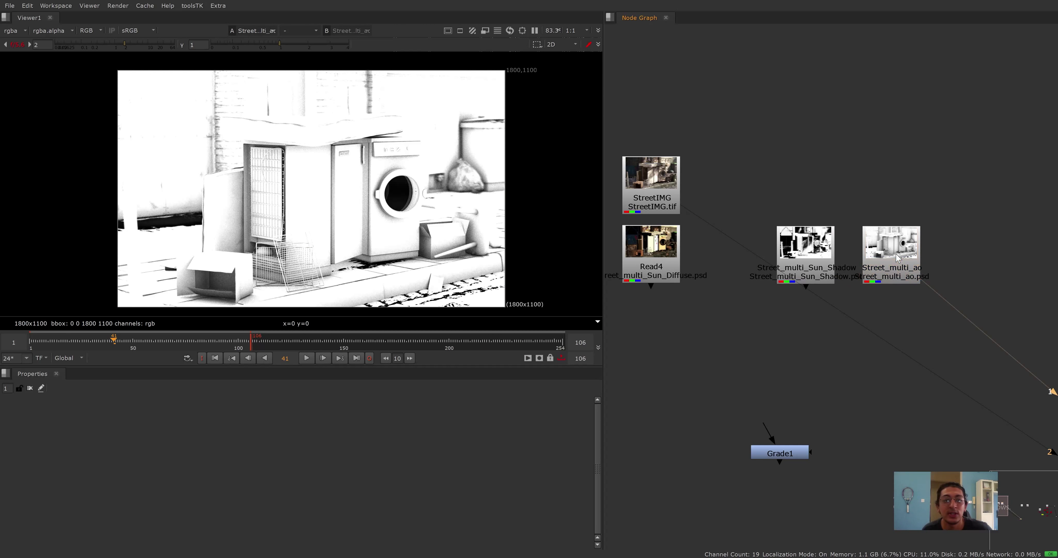
{"action": "left_click", "coordinate": [810, 260]}
{"action": "key", "text": "1"}
{"action": "left_click_drag", "start_coordinate": [810, 260], "coordinate": [856, 258]}
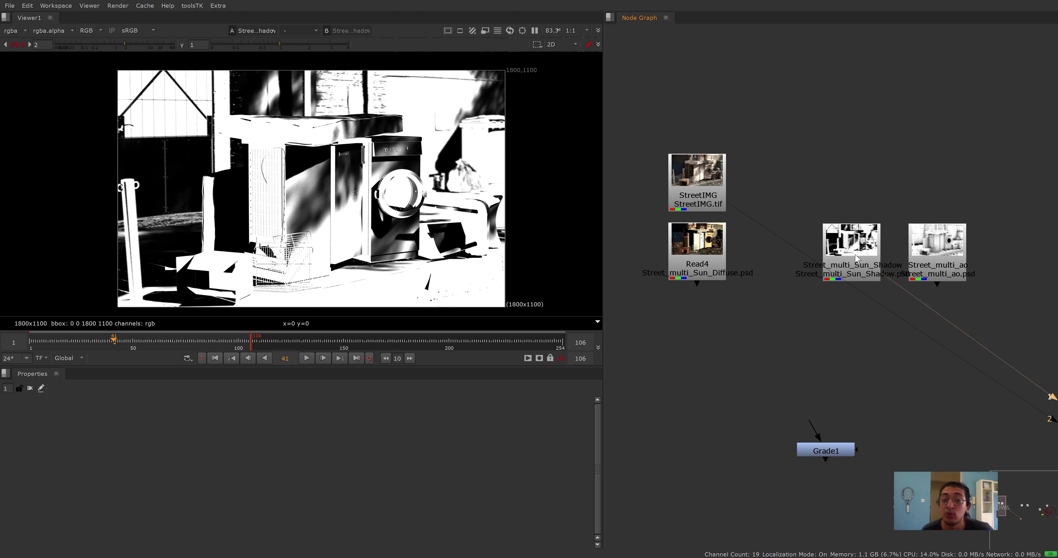
{"action": "key", "text": "alt+Tab"}
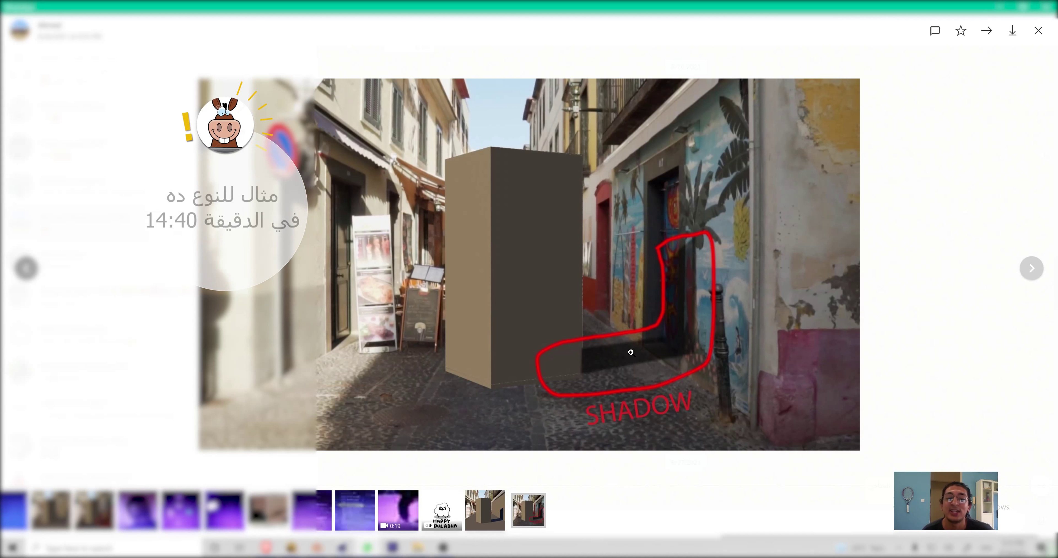
- Open the SHADOW-outlined street image full-screen, then switch back to NukeX
{"action": "key", "text": "Escape"}
{"action": "left_click", "coordinate": [493, 280]}
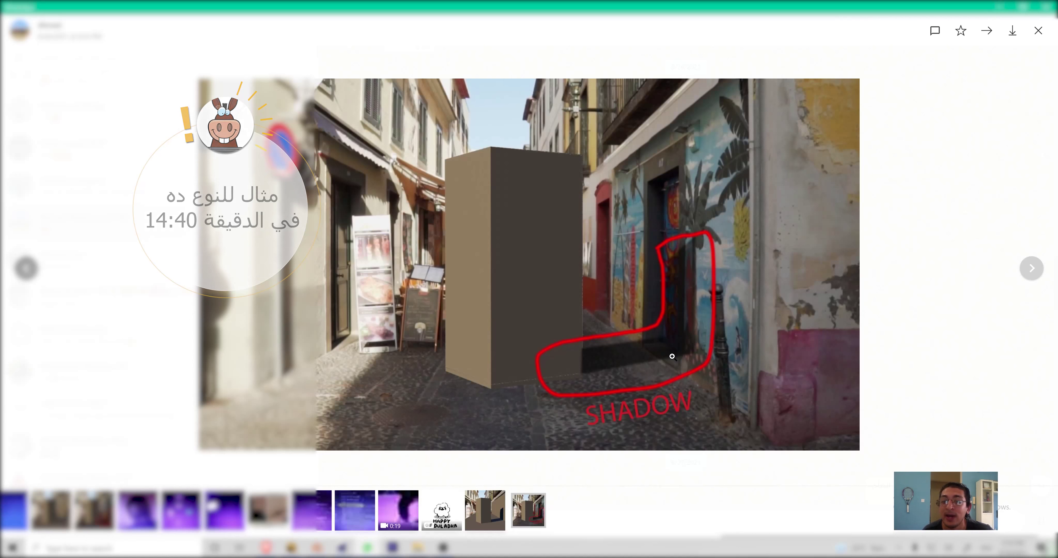
{"action": "key", "text": "alt+Tab"}
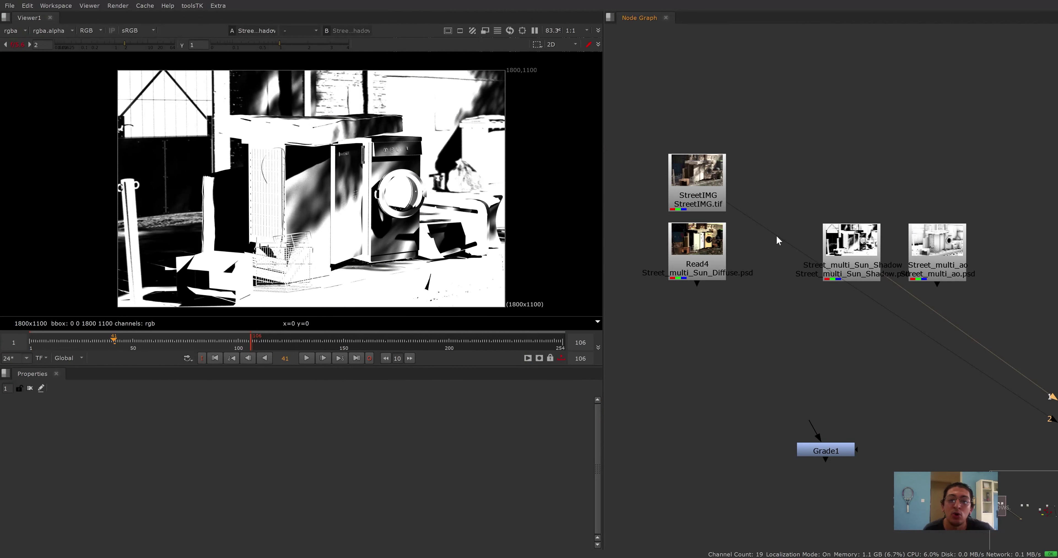
- Add Merge1 with A from Sun_Shadow over the diffuse read, set to multiply
{"action": "key", "text": "1"}
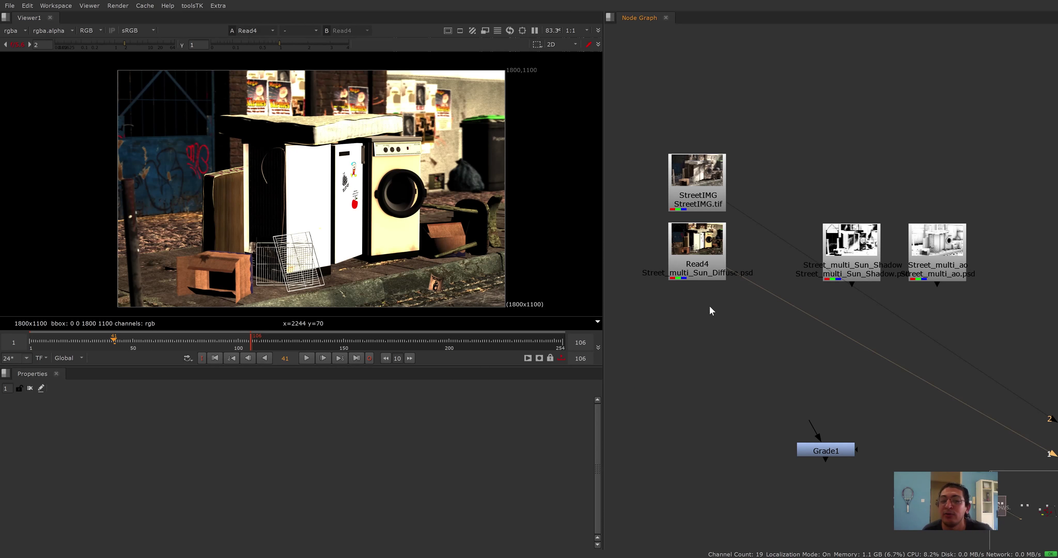
{"action": "left_click_drag", "start_coordinate": [851, 246], "coordinate": [846, 274]}
{"action": "left_click_drag", "start_coordinate": [697, 246], "coordinate": [692, 280]}
{"action": "key", "text": "m"}
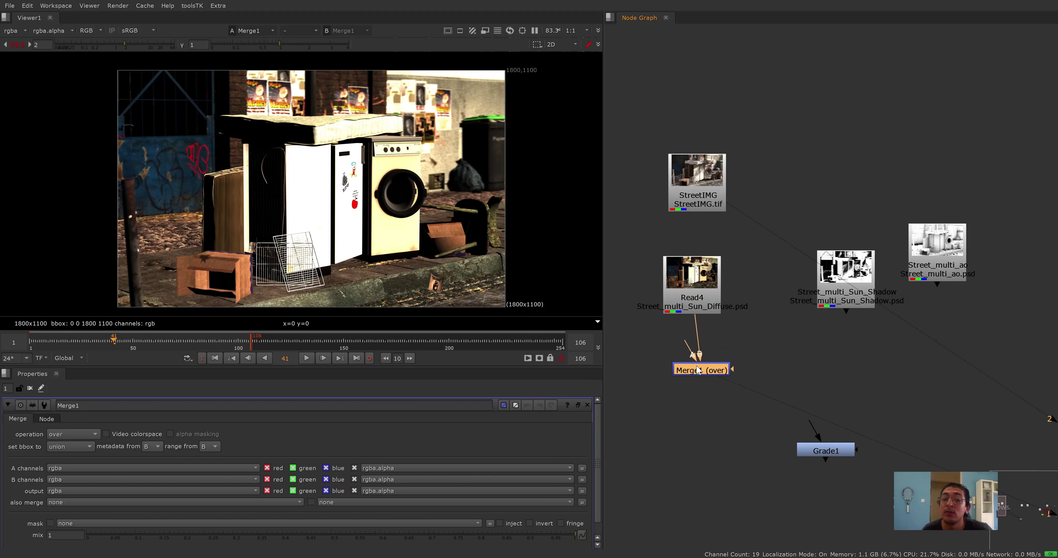
{"action": "left_click_drag", "start_coordinate": [719, 361], "coordinate": [833, 279]}
{"action": "left_click_drag", "start_coordinate": [713, 372], "coordinate": [701, 377]}
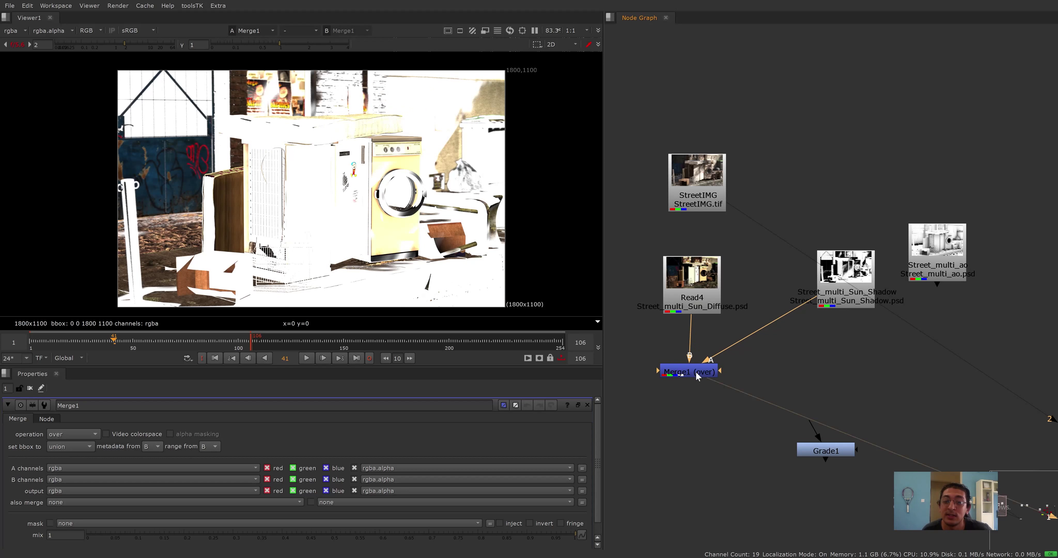
{"action": "left_click", "coordinate": [71, 434]}
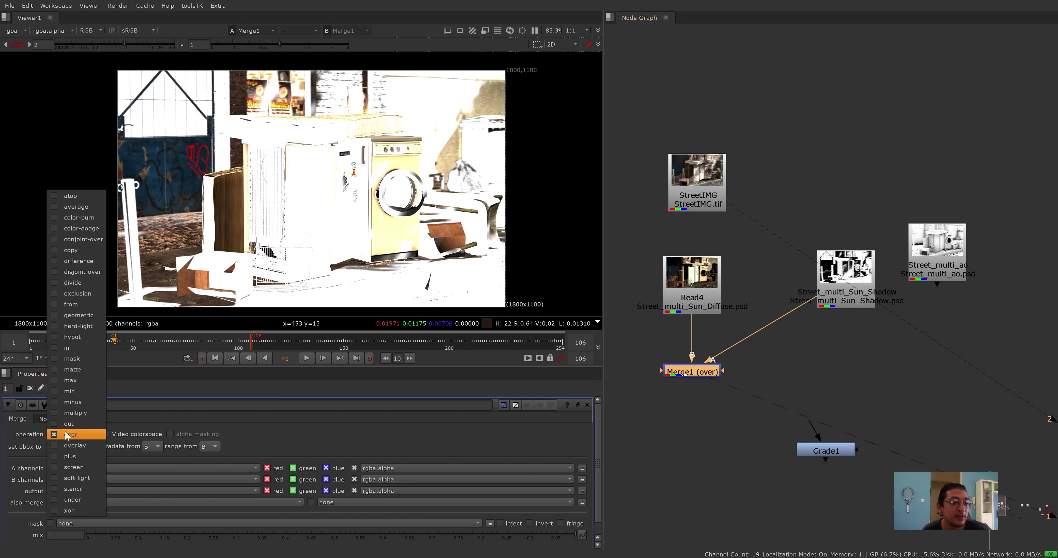
{"action": "left_click", "coordinate": [88, 412]}
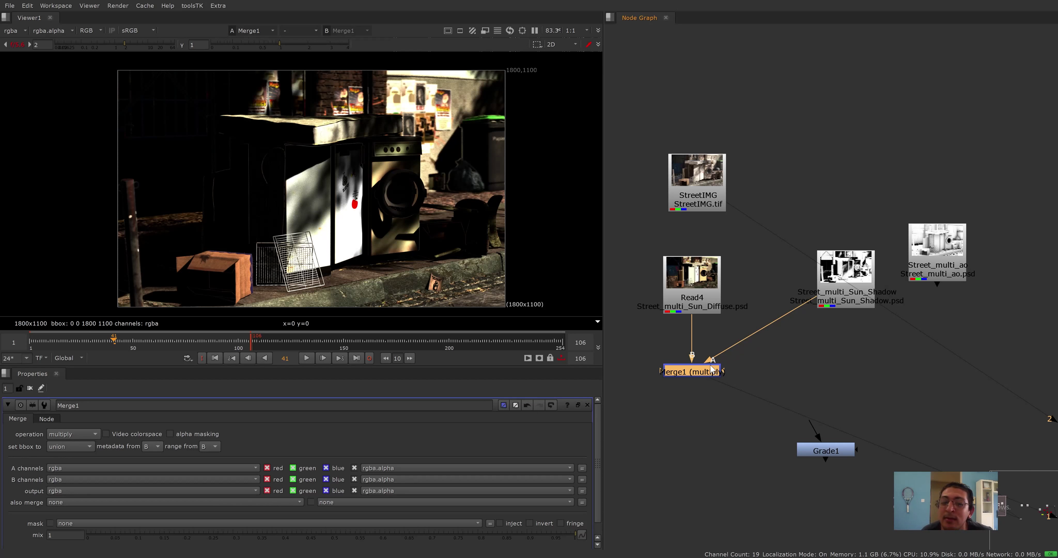
- Toggle Merge1 off and on to compare, then add a Grade node below it
{"action": "key", "text": "d"}
{"action": "key", "text": "d"}
{"action": "key", "text": "d"}
{"action": "key", "text": "d"}
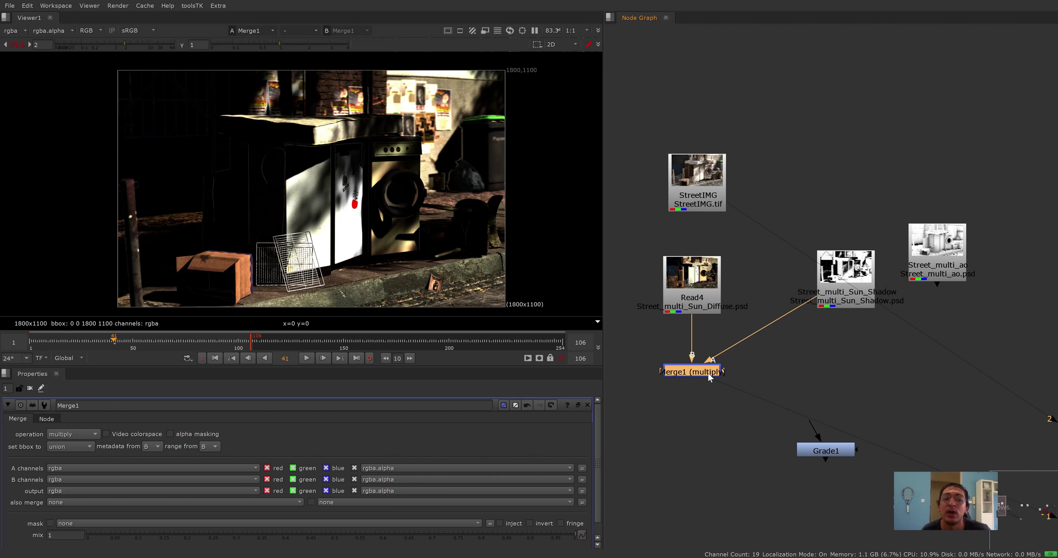
{"action": "key", "text": "d"}
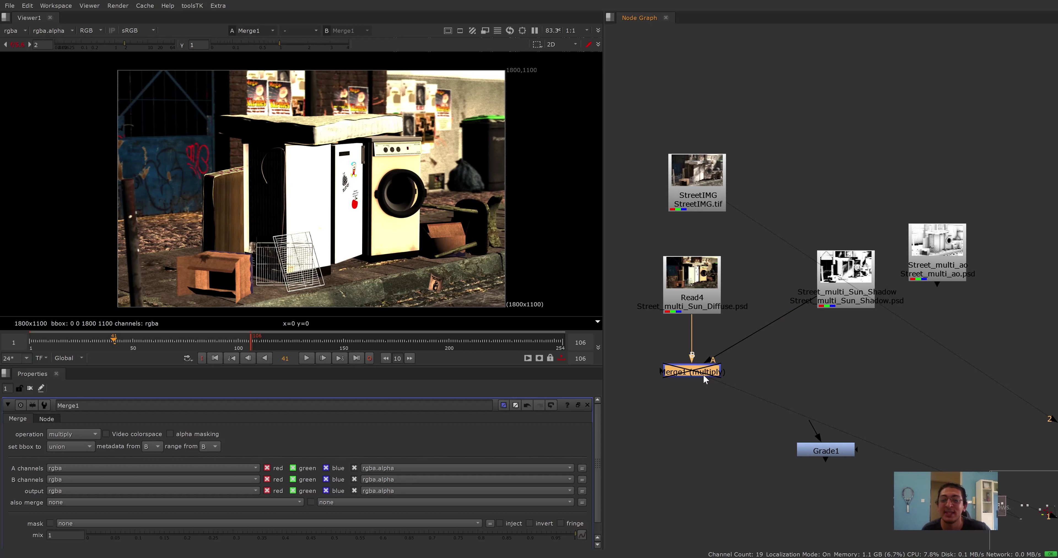
{"action": "key", "text": "g"}
{"action": "mouse_move", "coordinate": [725, 389]}
{"action": "left_mouse_down"}
{"action": "mouse_move", "coordinate": [833, 308]}
{"action": "mouse_move", "coordinate": [850, 339]}
{"action": "left_mouse_up"}
- Insert Shuffle1 after Sun_Shadow and route its red channel into alpha
{"action": "left_click_drag", "start_coordinate": [846, 271], "coordinate": [849, 298]}
{"action": "key", "text": "Tab"}
{"action": "type", "text": "shuffle"}
{"action": "key", "text": "Return"}
{"action": "left_click_drag", "start_coordinate": [323, 504], "coordinate": [272, 473]}
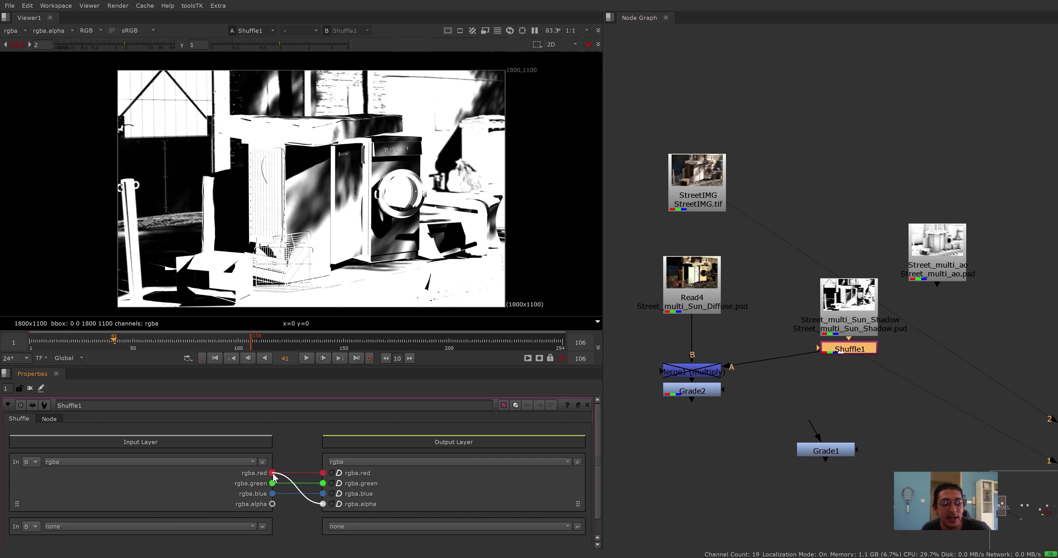
- Check the shadow pass's red and blue channels and Shuffle1's alpha in the viewer
{"action": "left_click", "coordinate": [821, 327]}
{"action": "key", "text": "1"}
{"action": "key", "text": "r"}
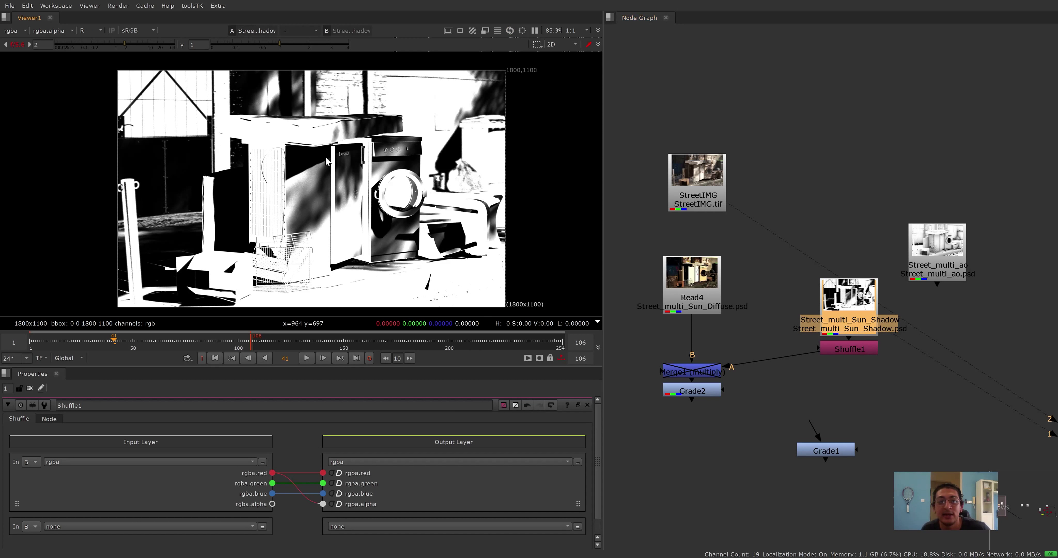
{"action": "key", "text": "b"}
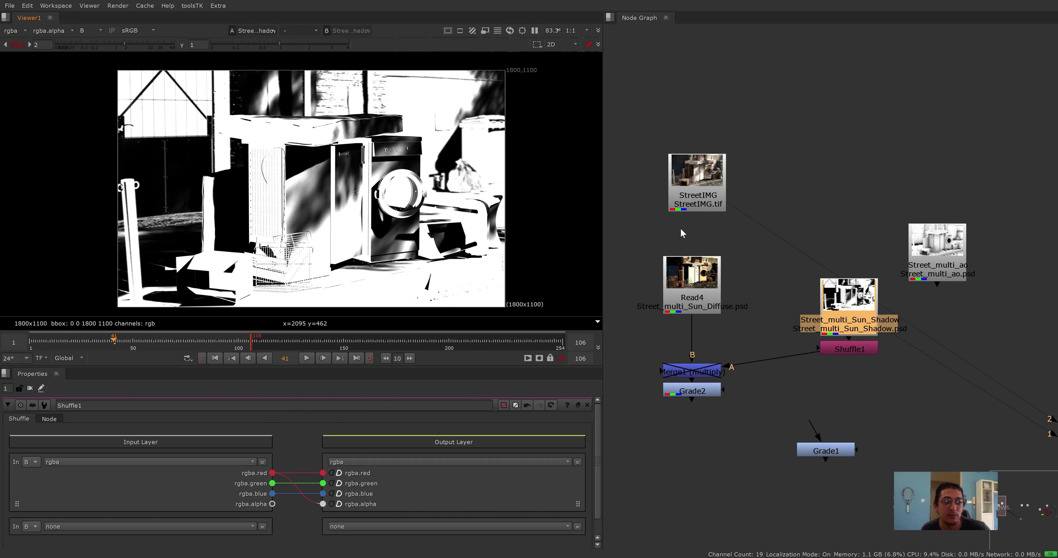
{"action": "left_click", "coordinate": [869, 354]}
{"action": "key", "text": "1"}
{"action": "key", "text": "a"}
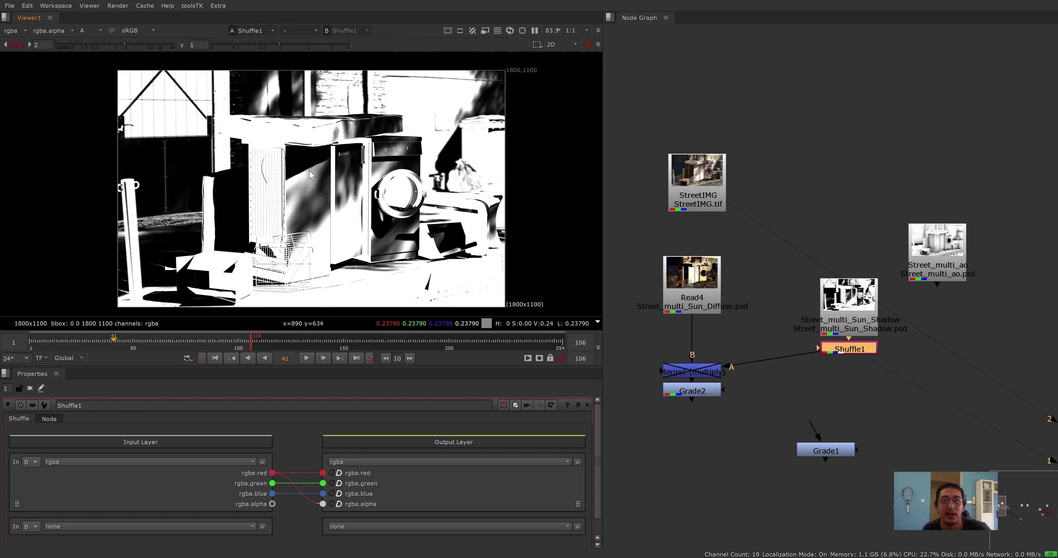
- View Grade2's output, pull out its mask input, and view Shuffle1 again
{"action": "left_click", "coordinate": [715, 396]}
{"action": "key", "text": "1"}
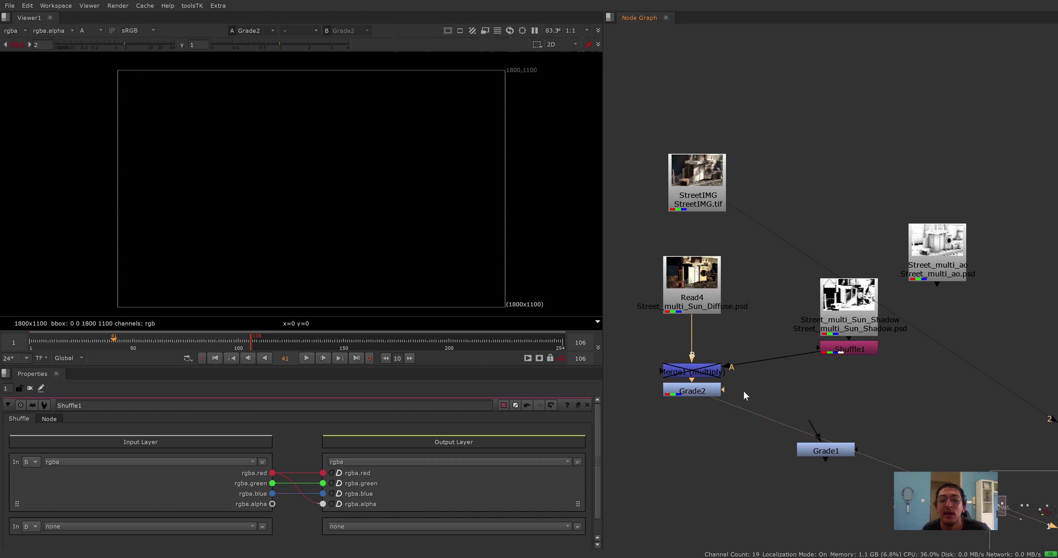
{"action": "left_click_drag", "start_coordinate": [723, 390], "coordinate": [830, 374]}
{"action": "left_click", "coordinate": [849, 349]}
{"action": "key", "text": "1"}
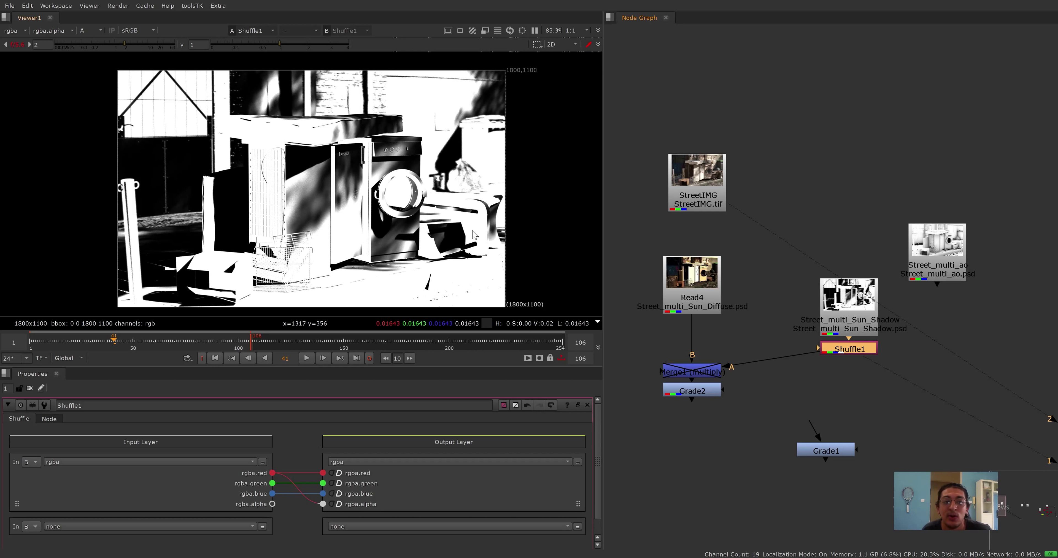
- Add an Invert below Shuffle1 and use the inverted shadow as Grade2's mask
{"action": "scroll", "coordinate": [298, 237], "scroll_direction": "up", "scroll_amount": 5}
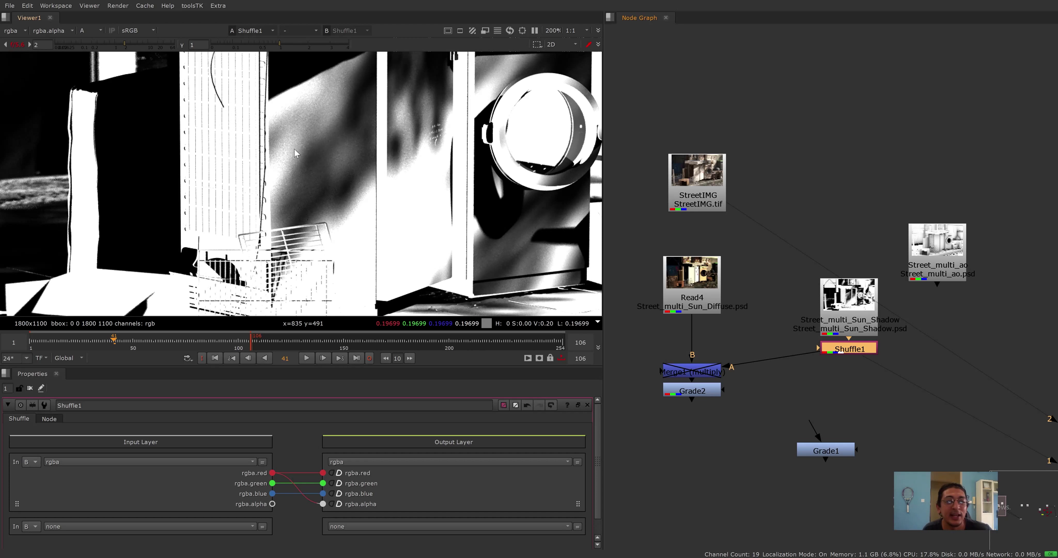
{"action": "key", "text": "Tab"}
{"action": "type", "text": "invert"}
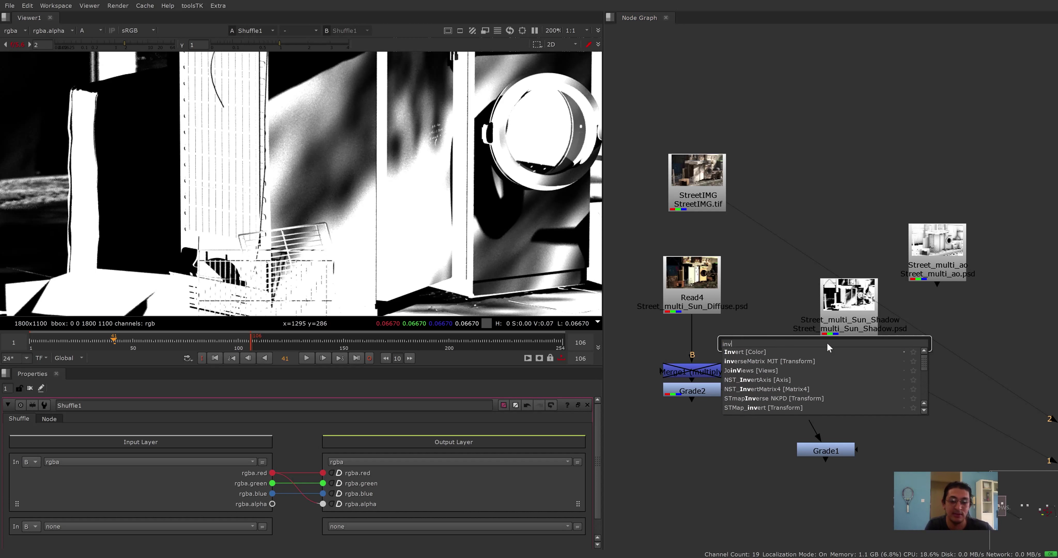
{"action": "key", "text": "Return"}
{"action": "scroll", "coordinate": [567, 298], "scroll_direction": "down", "scroll_amount": 5}
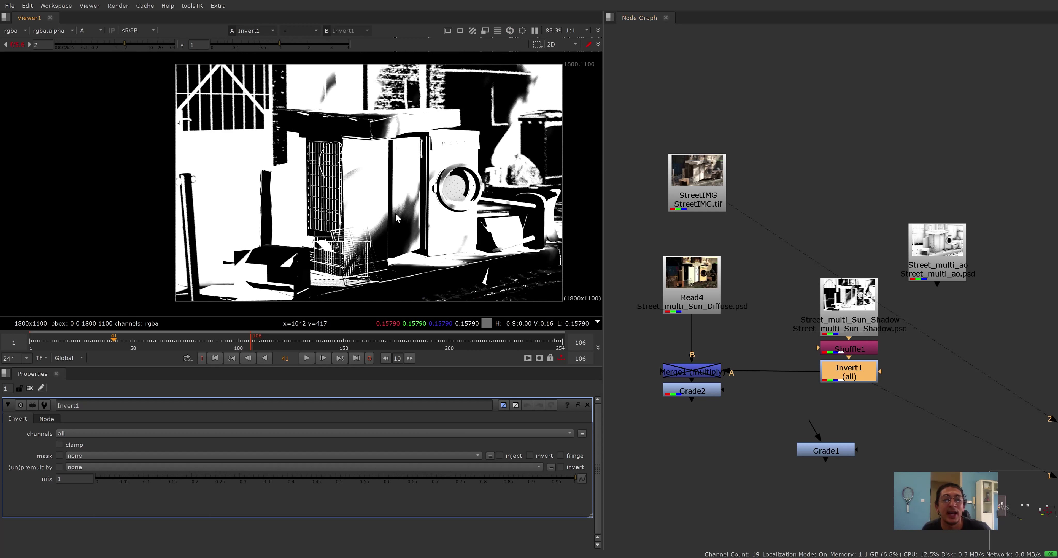
{"action": "left_click", "coordinate": [708, 392]}
{"action": "key", "text": "1"}
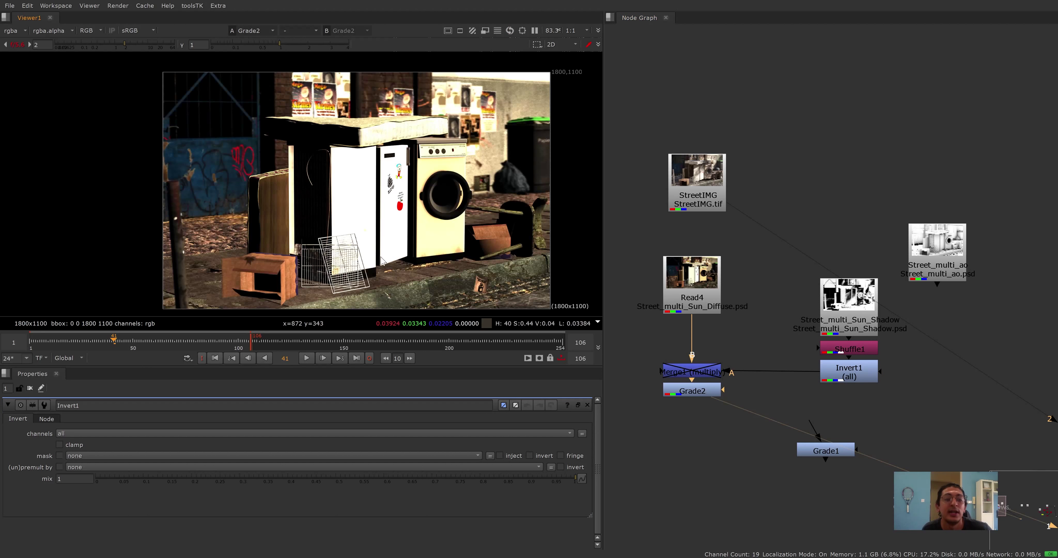
{"action": "left_click_drag", "start_coordinate": [723, 390], "coordinate": [827, 380]}
- Delete Merge1 and Grade2 together and view the Sun_Shadow pass
{"action": "left_click_drag", "start_coordinate": [820, 415], "coordinate": [633, 351]}
{"action": "key", "text": "Delete"}
{"action": "left_click", "coordinate": [859, 313]}
{"action": "key", "text": "1"}
{"action": "left_click", "coordinate": [642, 283]}
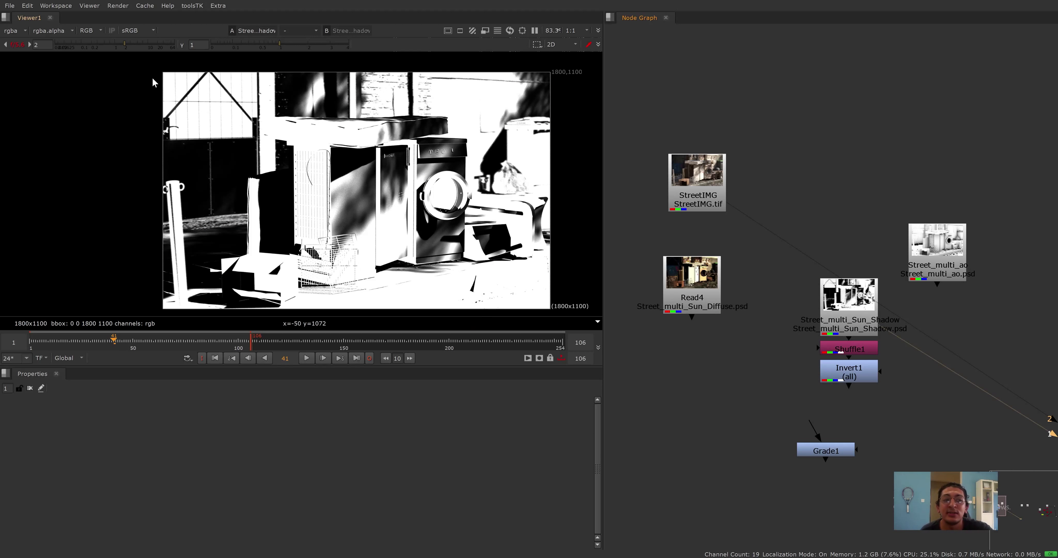
{"action": "left_click_drag", "start_coordinate": [155, 66], "coordinate": [569, 301]}
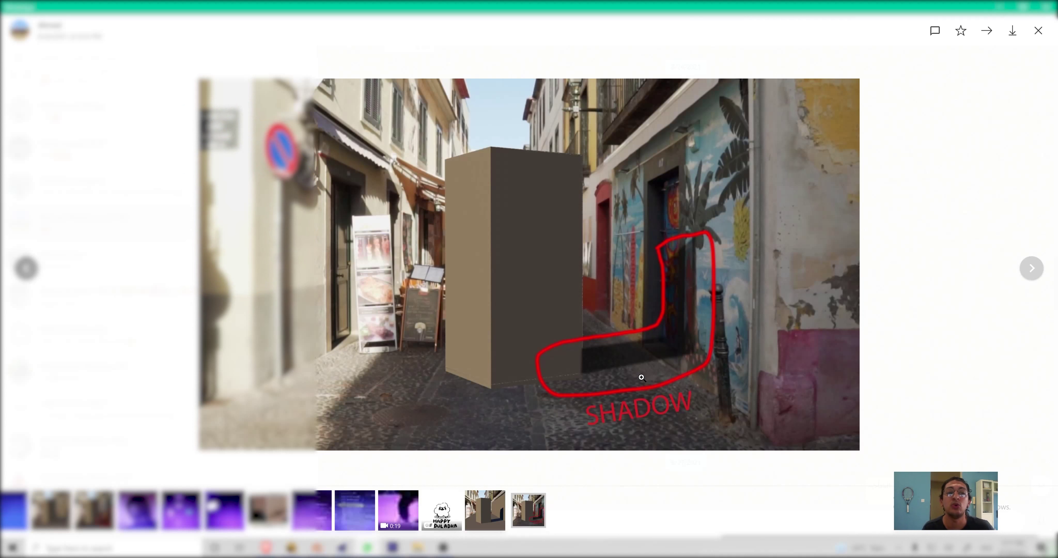
- In WhatsApp, step through the 3D render and SHADOW images, then switch to YouTube
{"action": "key", "text": "alt+Tab"}
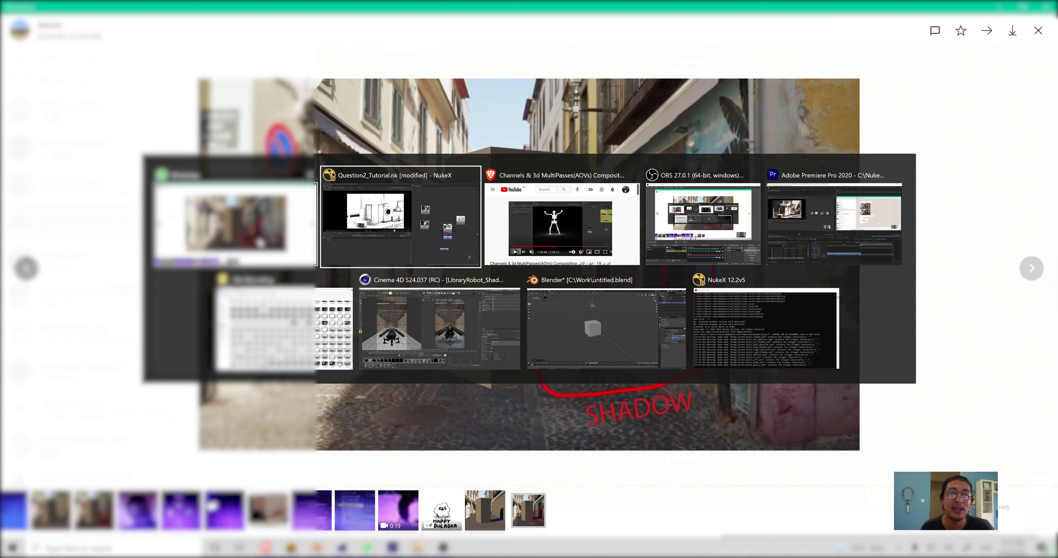
{"action": "left_click", "coordinate": [263, 243]}
{"action": "key", "text": "Escape"}
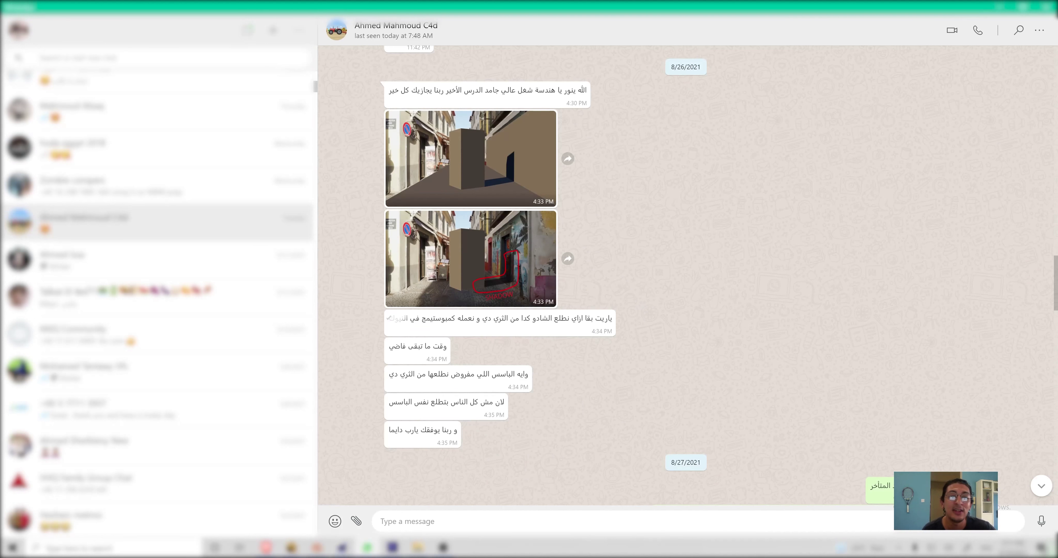
{"action": "scroll", "coordinate": [602, 373], "scroll_direction": "up", "scroll_amount": 2}
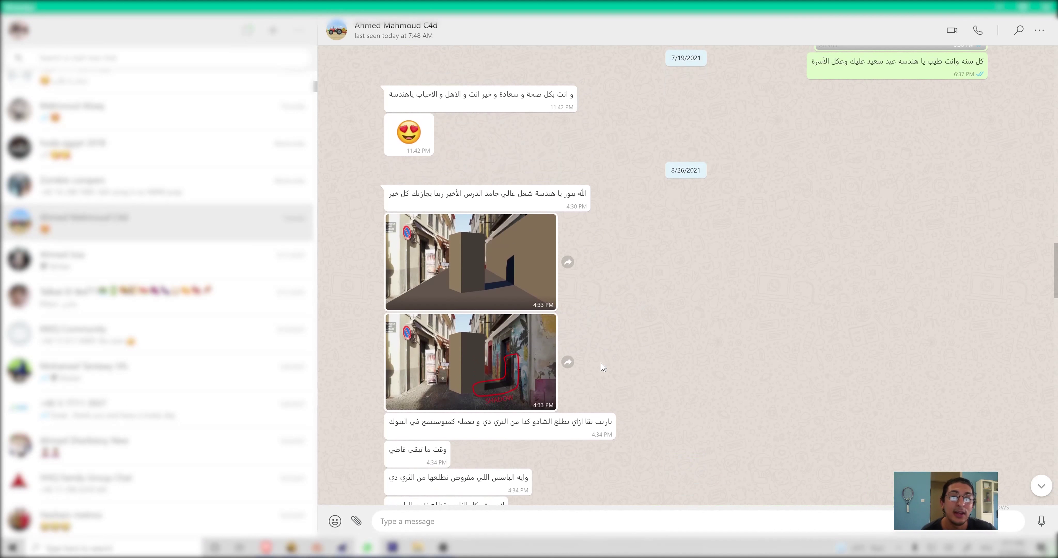
{"action": "left_click", "coordinate": [500, 299]}
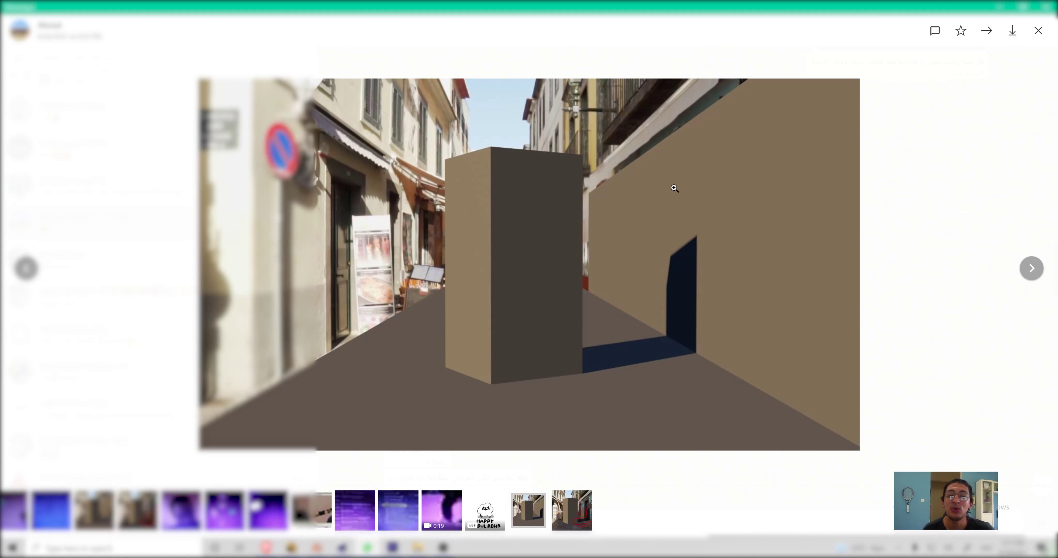
{"action": "key", "text": "Right"}
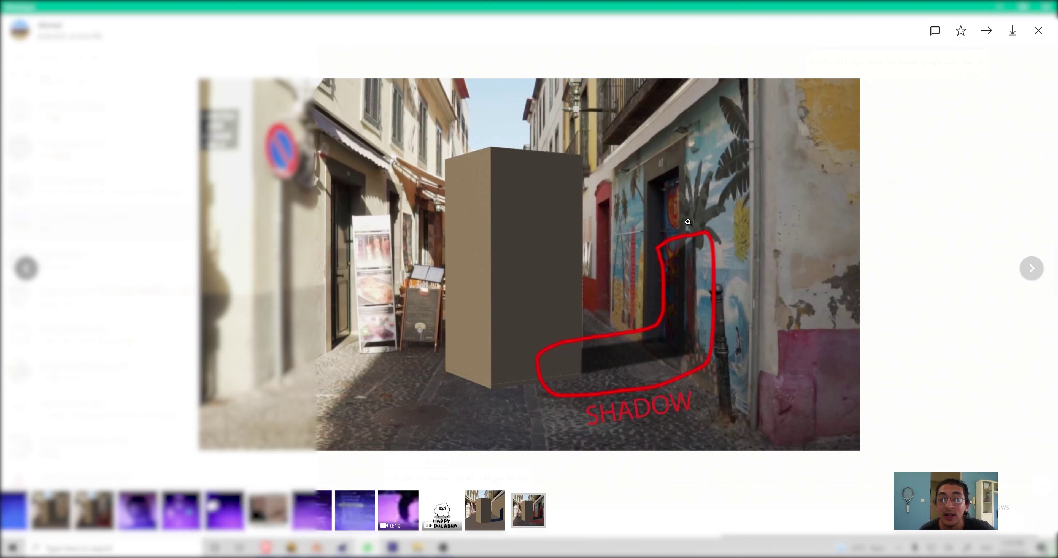
{"action": "left_click", "coordinate": [498, 514]}
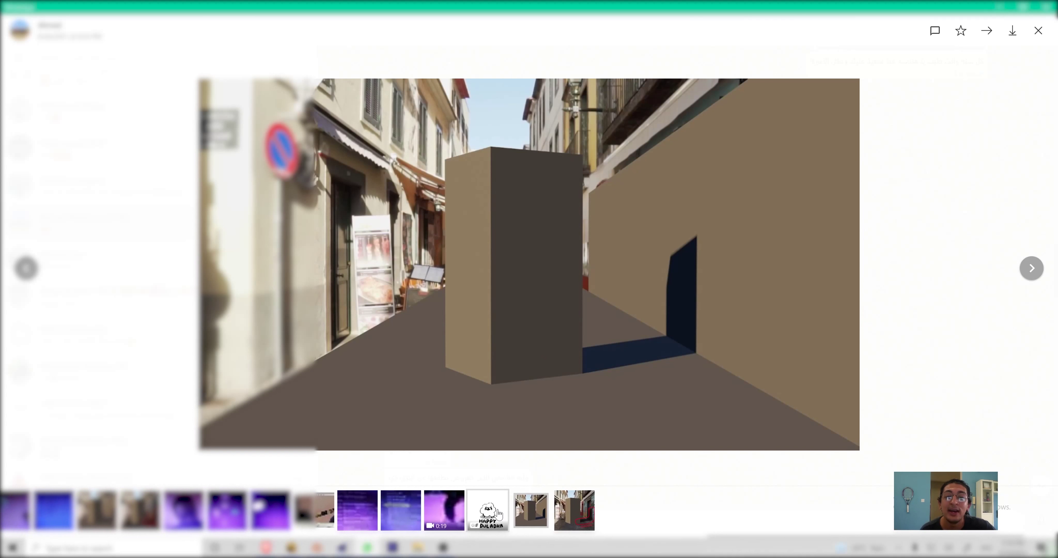
{"action": "key", "text": "alt+Tab"}
- Bring up the Layout Matchmove Showreel video in the YouTube browser window
{"action": "key", "text": "Tab"}
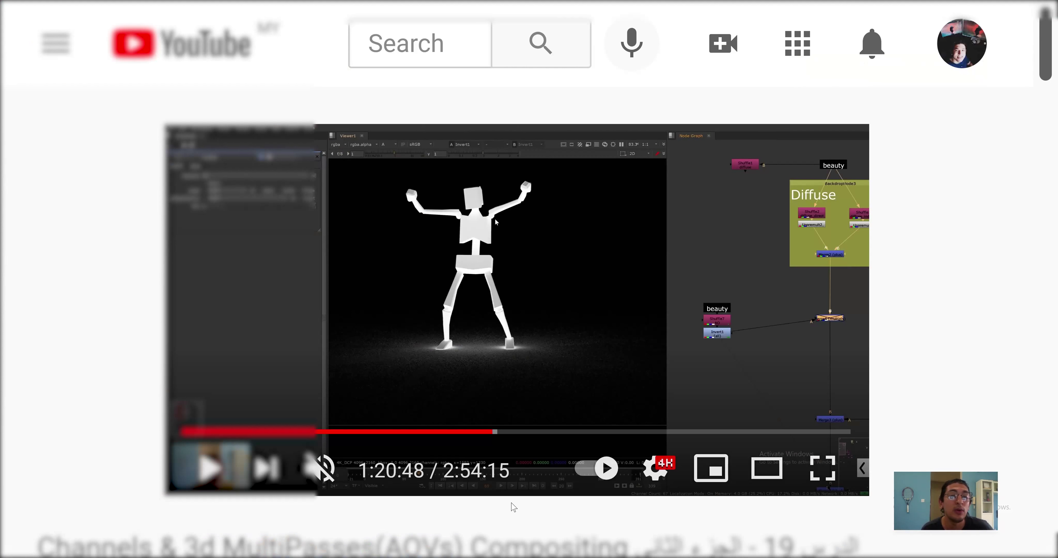
{"action": "key", "text": "ctrl+Tab"}
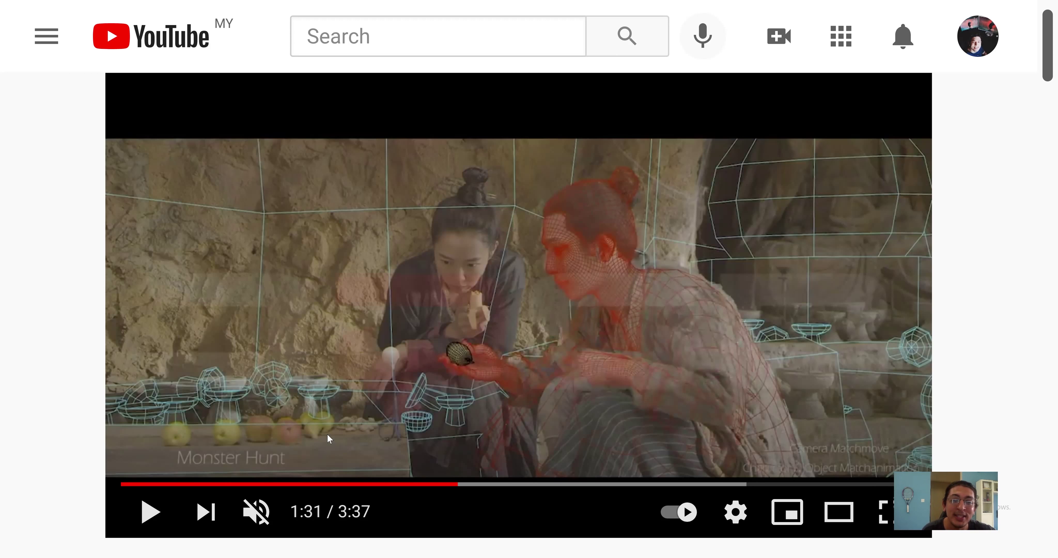
- Play the showreel, skip ahead to the Everest shot, pause at 2:18, and return to WhatsApp
{"action": "left_click", "coordinate": [327, 434]}
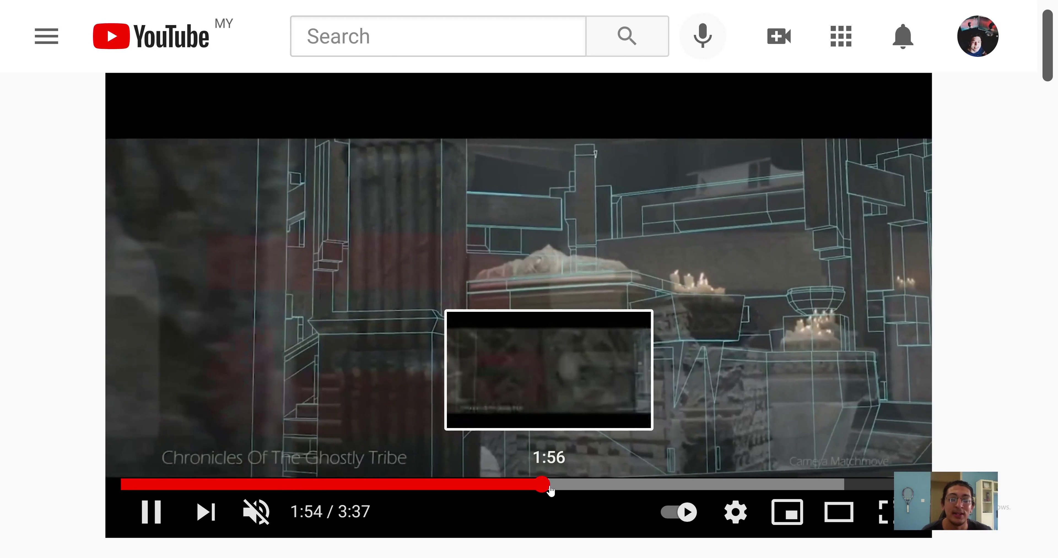
{"action": "key", "text": "space"}
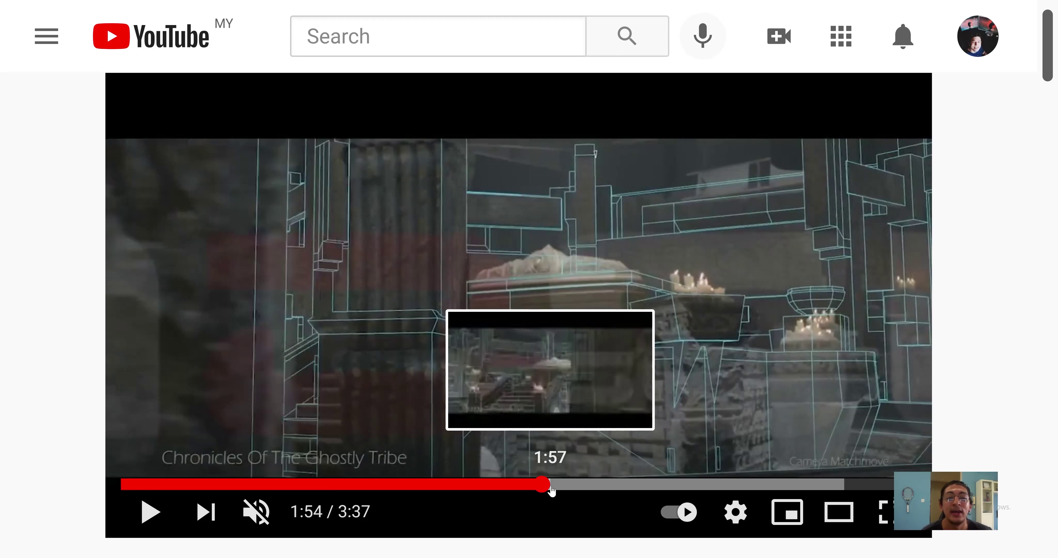
{"action": "key", "text": "space"}
{"action": "key", "text": "space"}
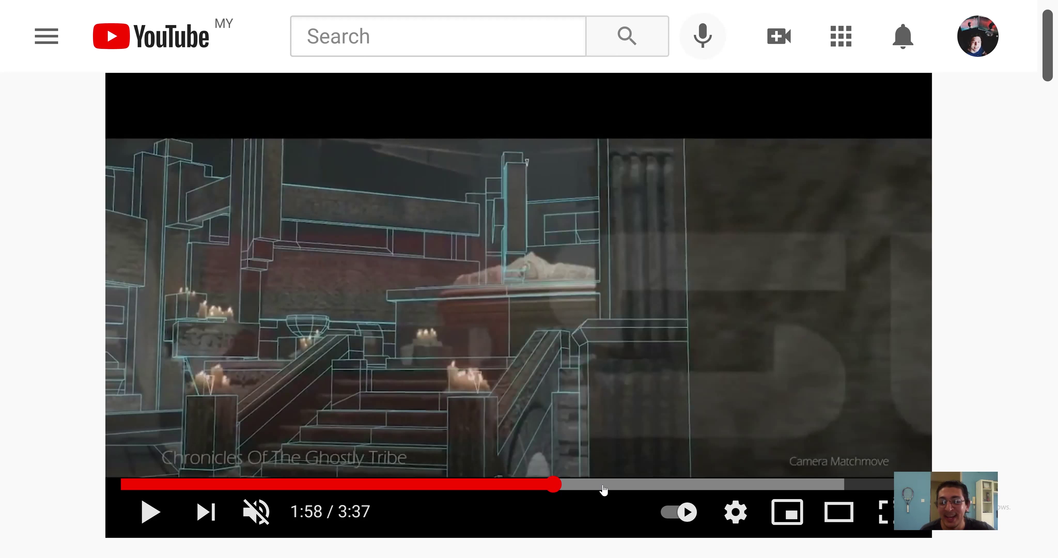
{"action": "key", "text": "space"}
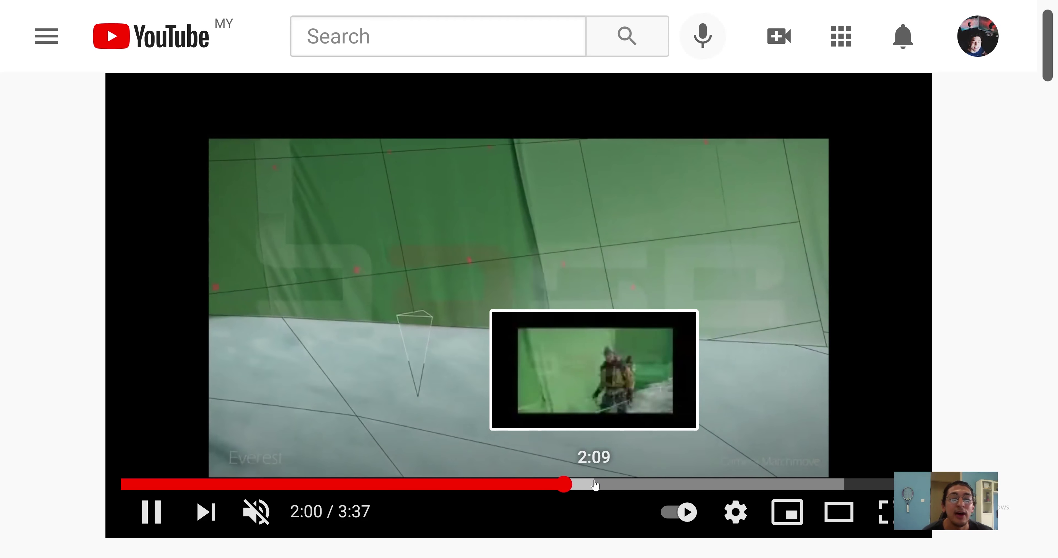
{"action": "left_click_drag", "start_coordinate": [592, 487], "coordinate": [626, 483]}
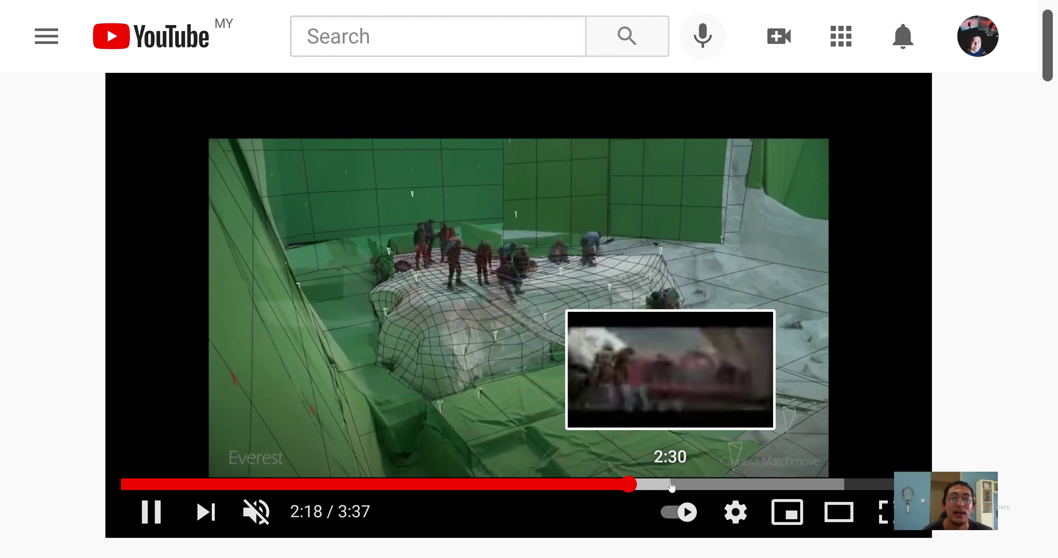
{"action": "left_click", "coordinate": [493, 287]}
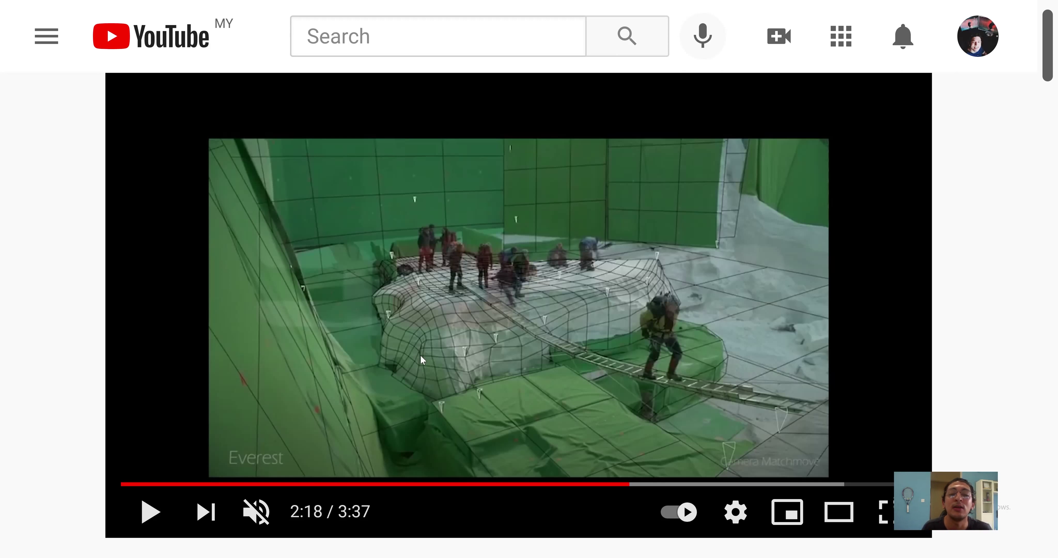
{"action": "key", "text": "alt+Tab"}
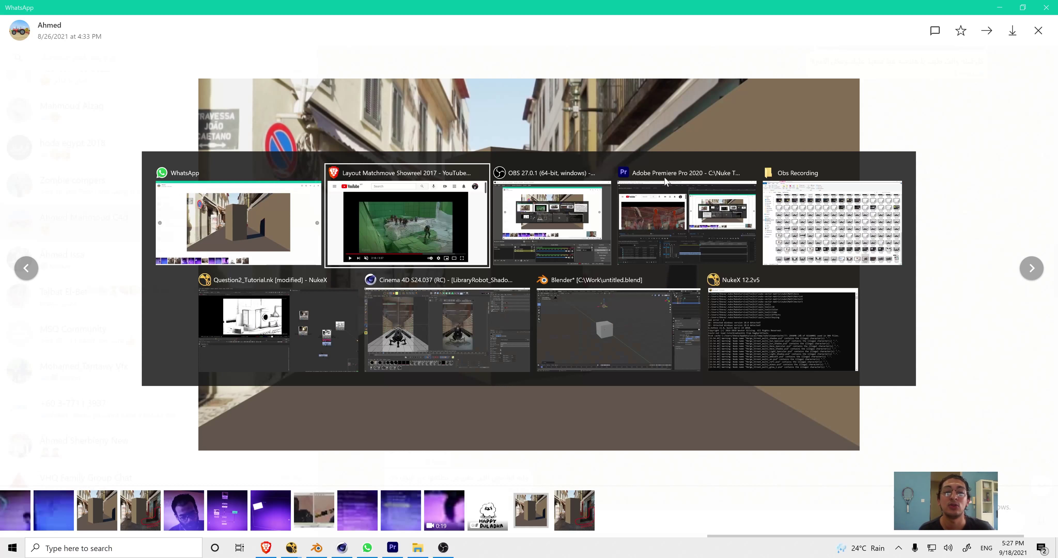
- Advance to the SHADOW drawing image in WhatsApp, then close the image viewer back to the chat
{"action": "key", "text": "alt+Tab"}
{"action": "key", "text": "Escape"}
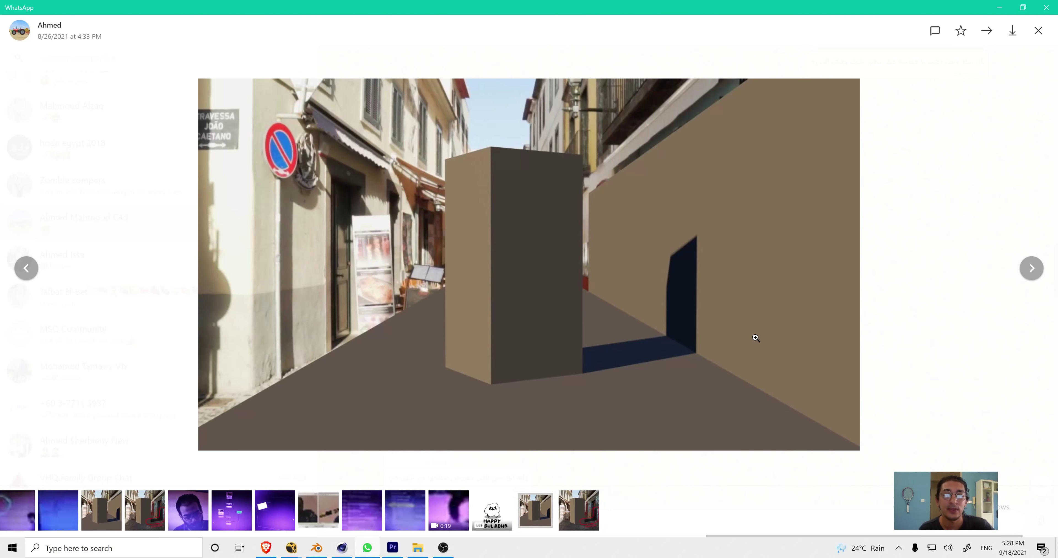
{"action": "key", "text": "Right"}
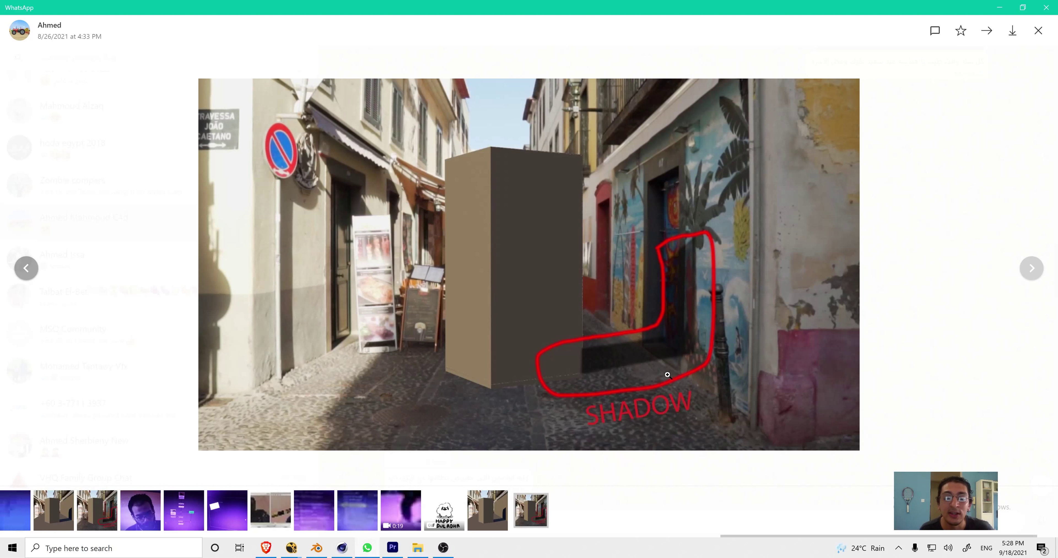
{"action": "key", "text": "alt+Tab"}
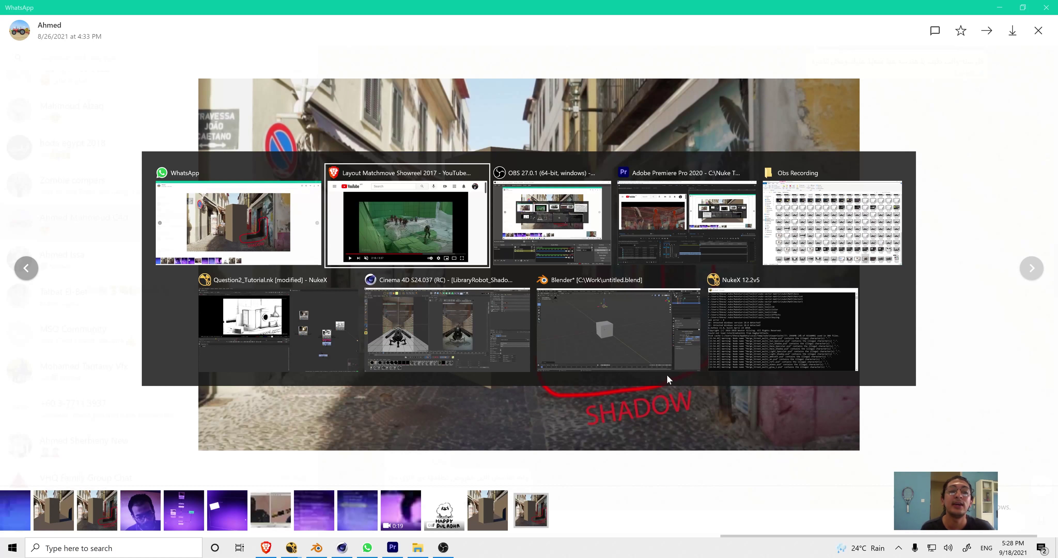
{"action": "left_click", "coordinate": [1037, 31]}
{"action": "scroll", "coordinate": [649, 357], "scroll_direction": "down", "scroll_amount": 1}
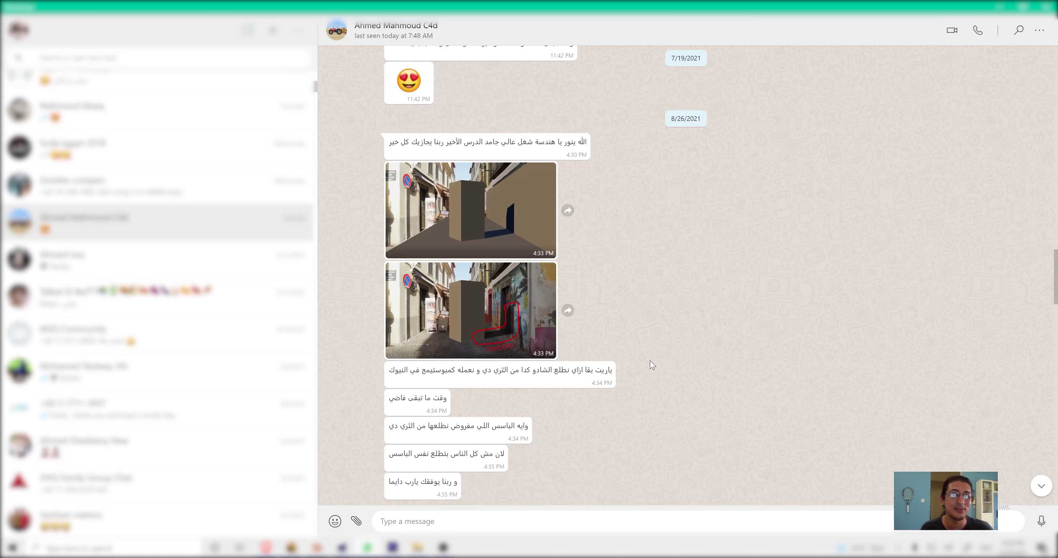
- Cycle through the open windows with Alt+Tab to reach Cinema 4D
{"action": "key", "text": "alt+Tab"}
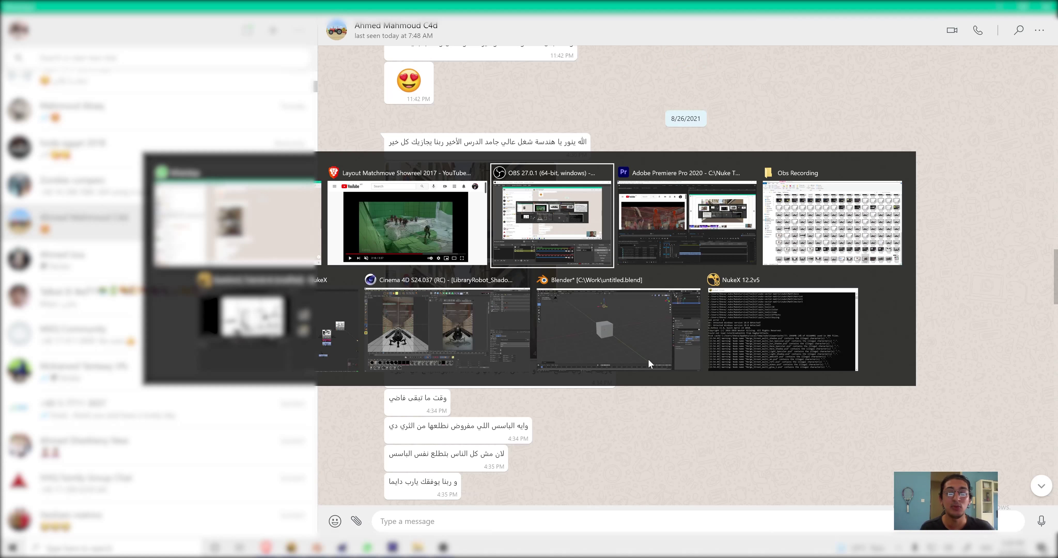
{"action": "key", "text": "Tab"}
{"action": "key", "text": "Tab"}
{"action": "key", "text": "Tab"}
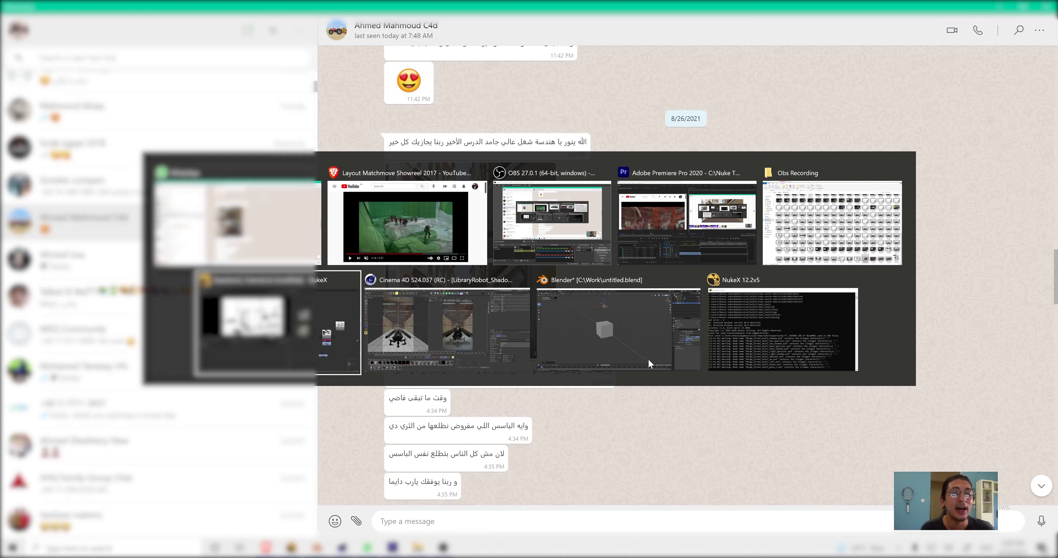
{"action": "key", "text": "Tab"}
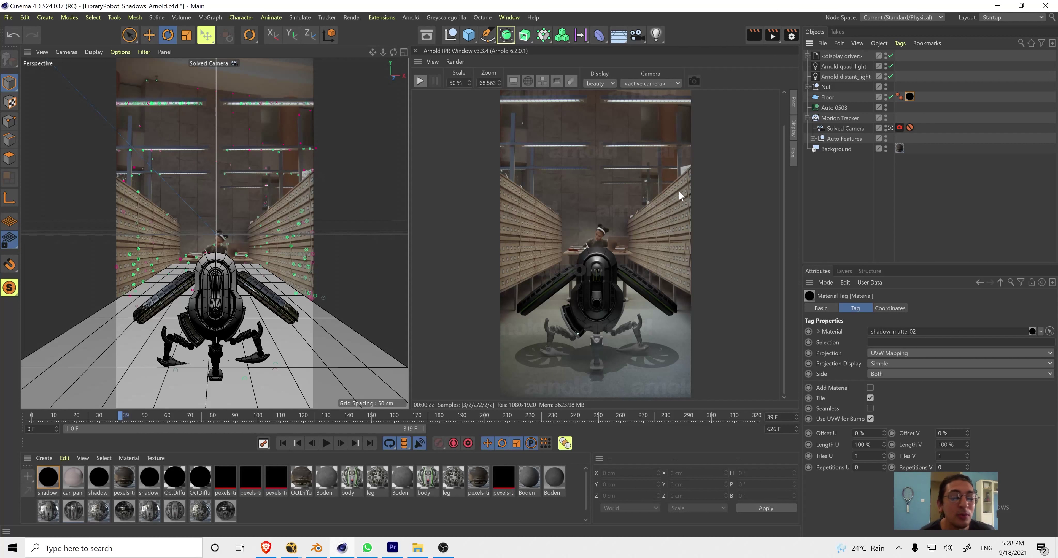
- Restart the Arnold interactive render and delete the Floor's existing material tag
{"action": "left_click", "coordinate": [358, 318]}
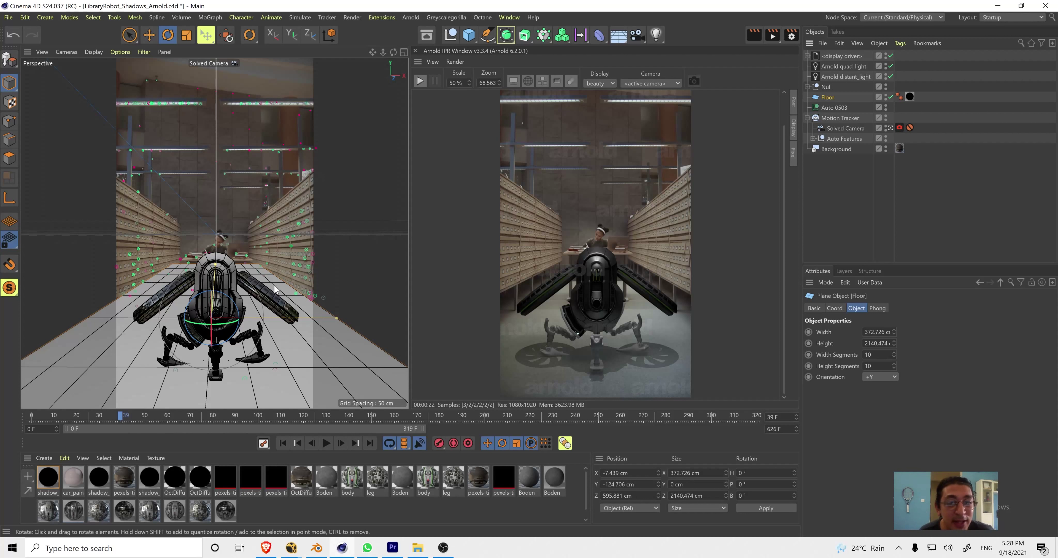
{"action": "left_click", "coordinate": [845, 204]}
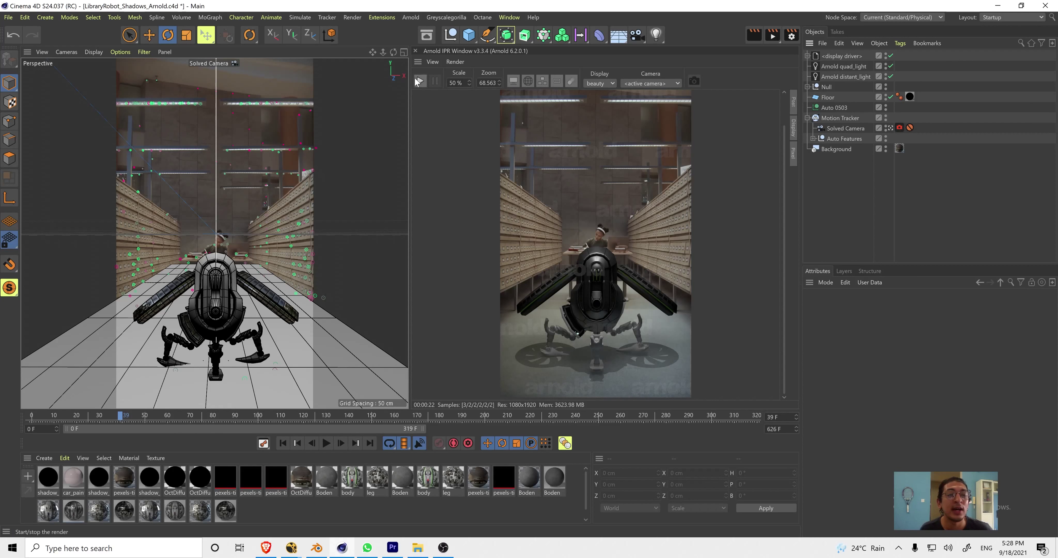
{"action": "left_click", "coordinate": [418, 82]}
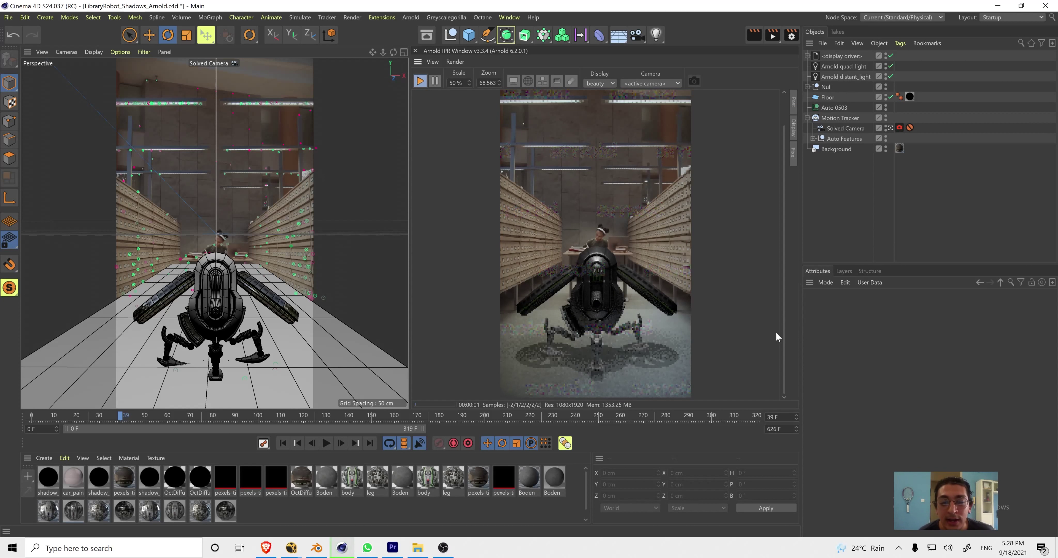
{"action": "left_click", "coordinate": [910, 97]}
{"action": "key", "text": "Delete"}
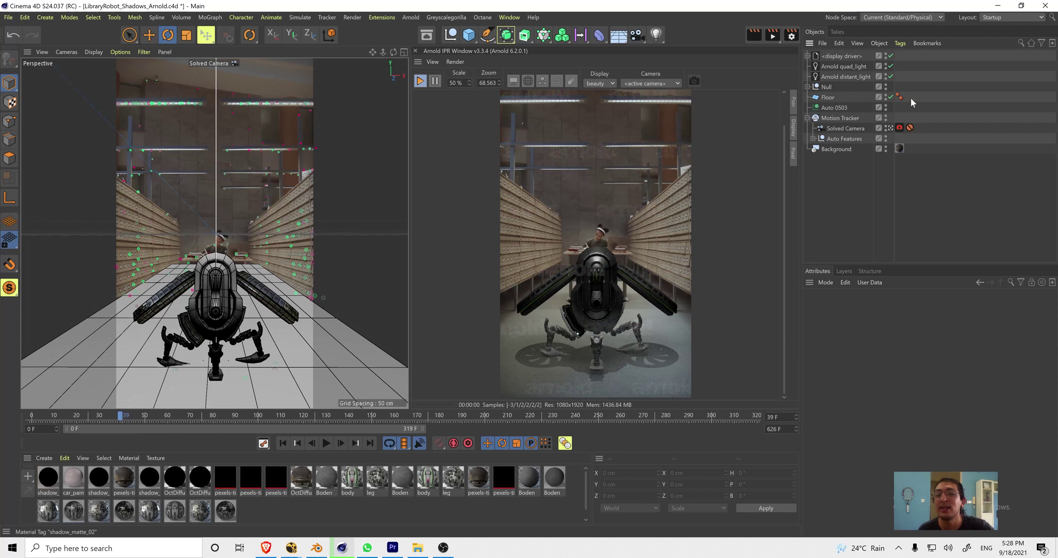
- Create an Arnold Surface shadow_matte material and apply it to the Floor
{"action": "left_click", "coordinate": [44, 458]}
{"action": "mouse_move", "coordinate": [111, 376]}
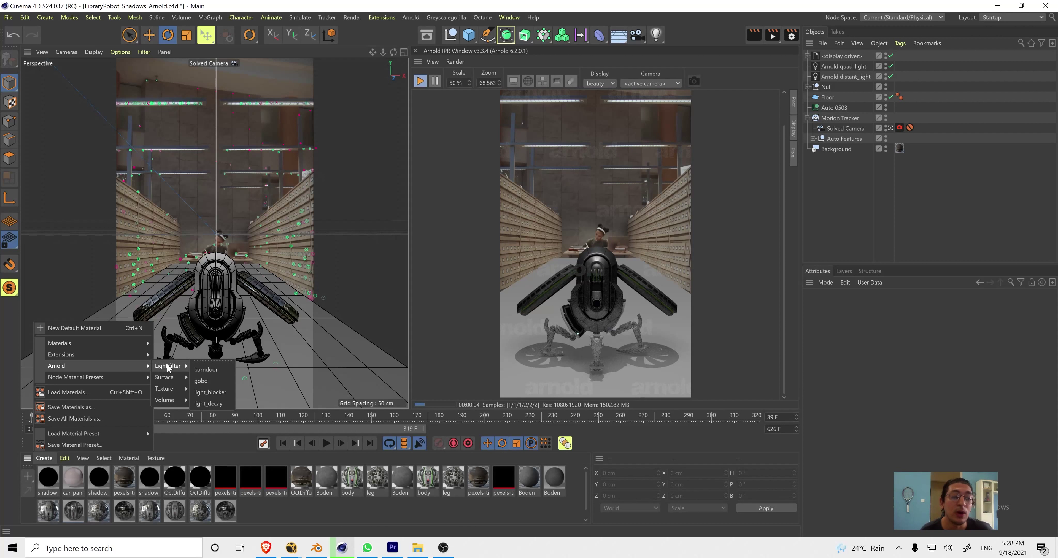
{"action": "mouse_move", "coordinate": [172, 396]}
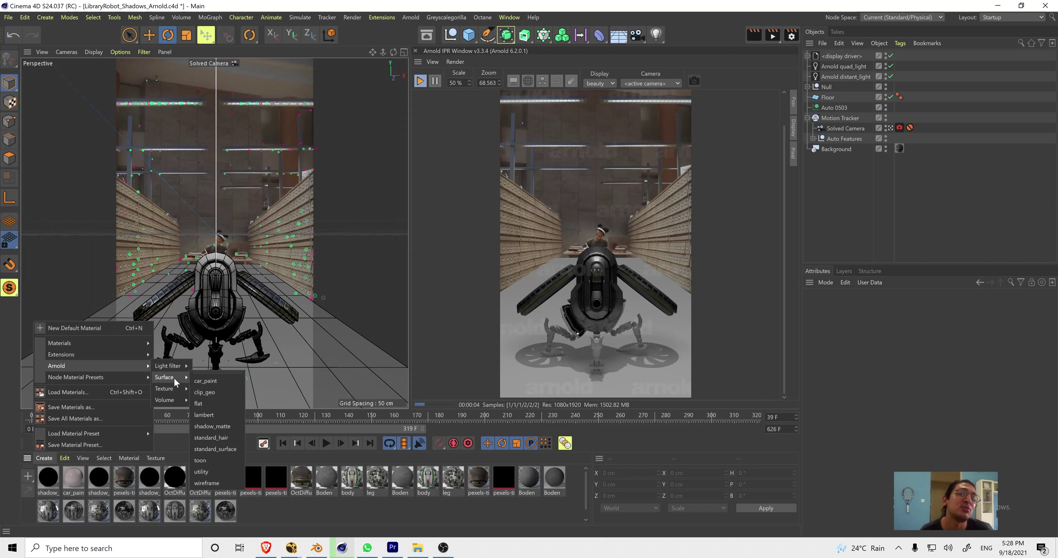
{"action": "left_click", "coordinate": [215, 425]}
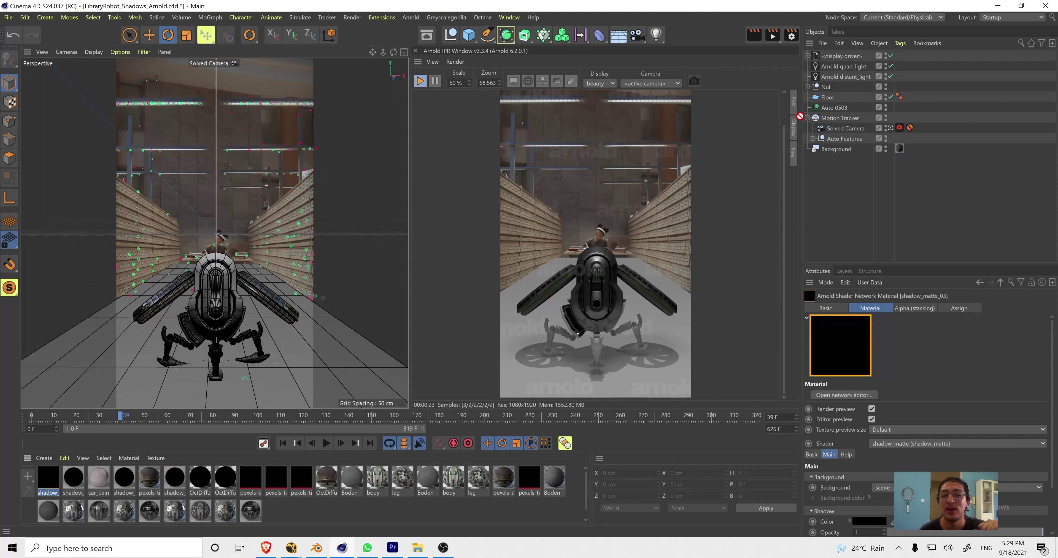
{"action": "left_click_drag", "start_coordinate": [47, 478], "coordinate": [827, 97]}
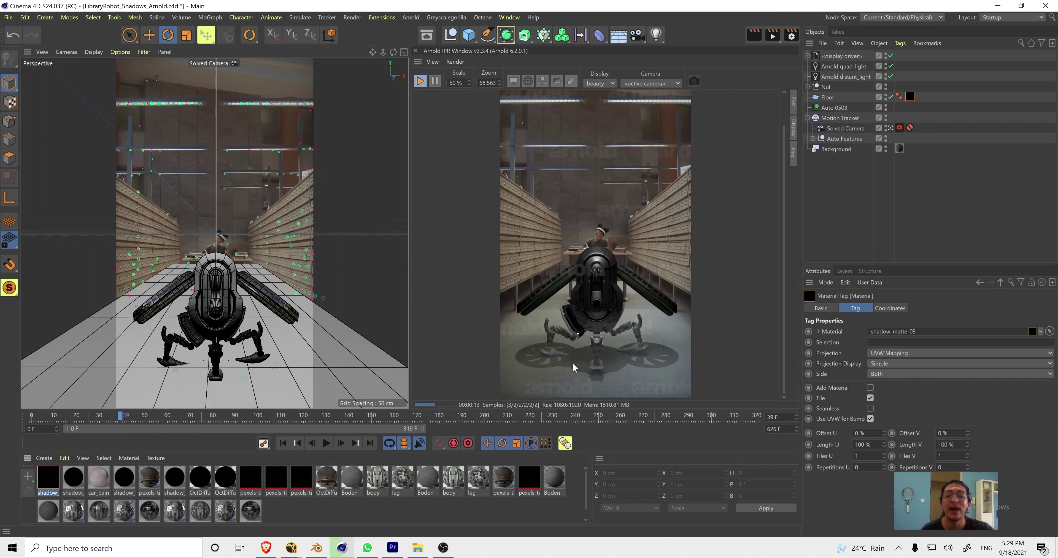
- Clear Arnold's active AOVs, then add shadow_diff and shadow_mask alongside beauty
{"action": "left_click", "coordinate": [791, 35]}
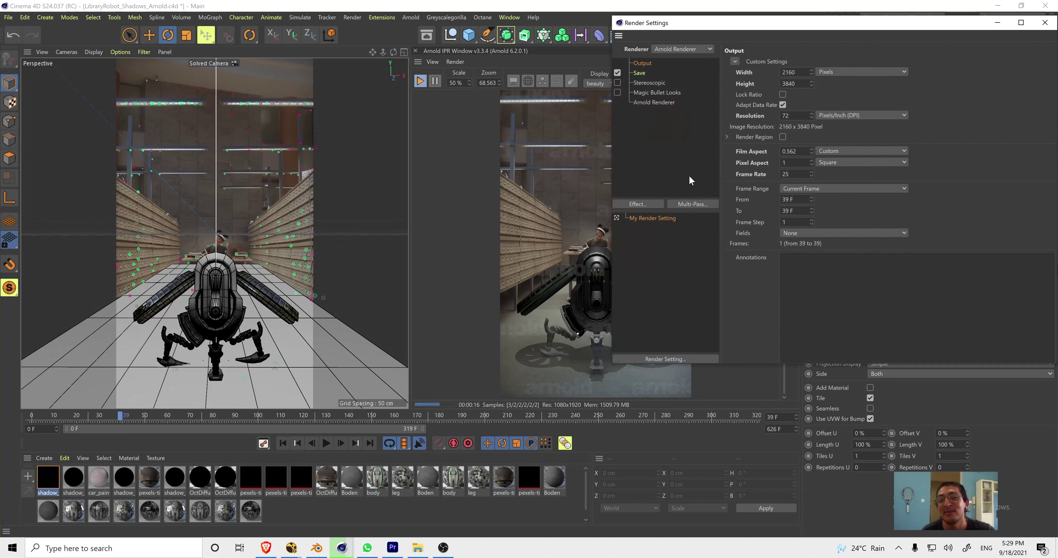
{"action": "left_click", "coordinate": [664, 101]}
{"action": "left_click", "coordinate": [806, 62]}
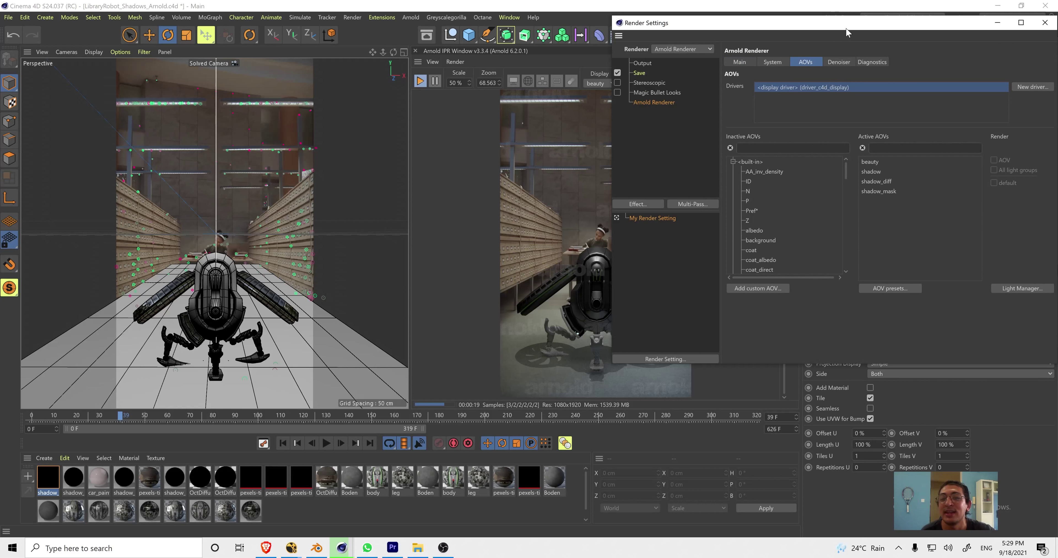
{"action": "mouse_move", "coordinate": [862, 158]}
{"action": "left_mouse_down"}
{"action": "mouse_move", "coordinate": [893, 195]}
{"action": "mouse_move", "coordinate": [836, 209]}
{"action": "left_mouse_up"}
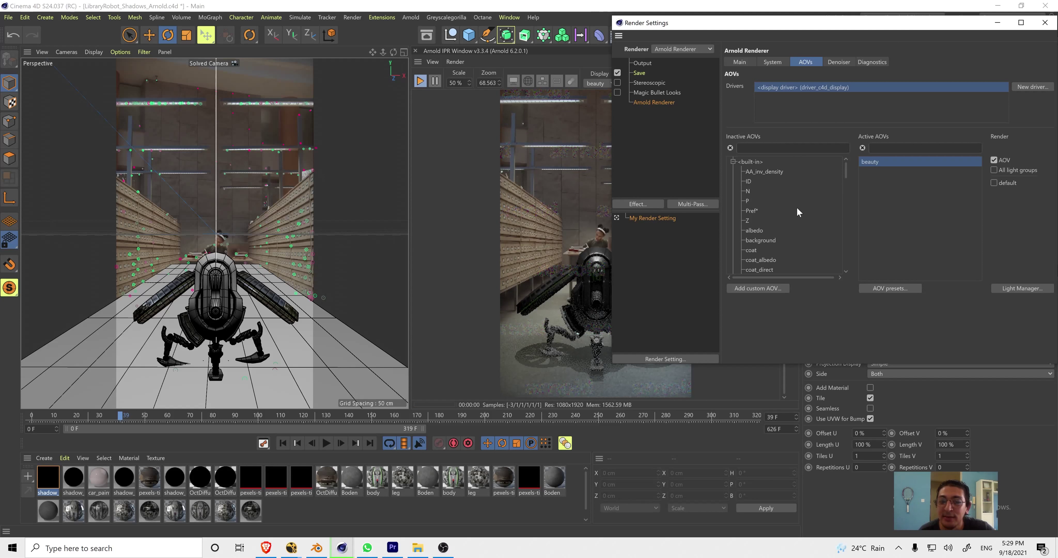
{"action": "left_click_drag", "start_coordinate": [844, 174], "coordinate": [847, 237]}
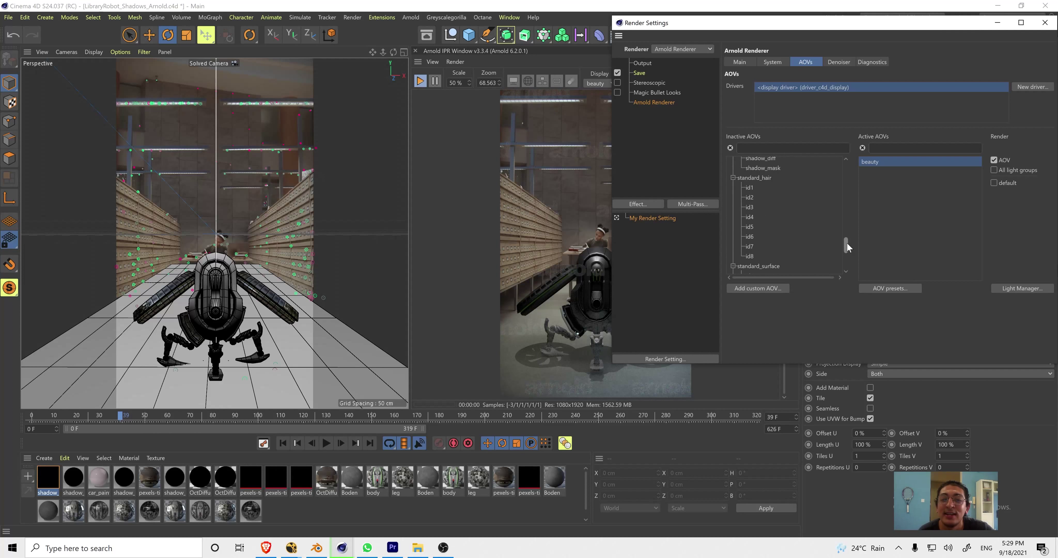
{"action": "left_click_drag", "start_coordinate": [764, 205], "coordinate": [891, 211]}
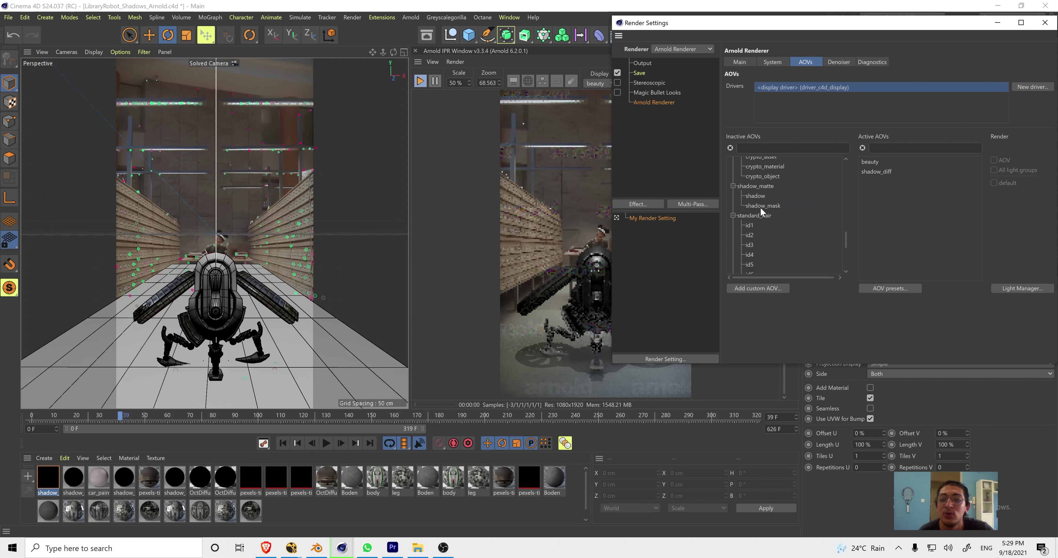
{"action": "left_click_drag", "start_coordinate": [762, 205], "coordinate": [889, 213]}
{"action": "left_click_drag", "start_coordinate": [887, 24], "coordinate": [645, 73]}
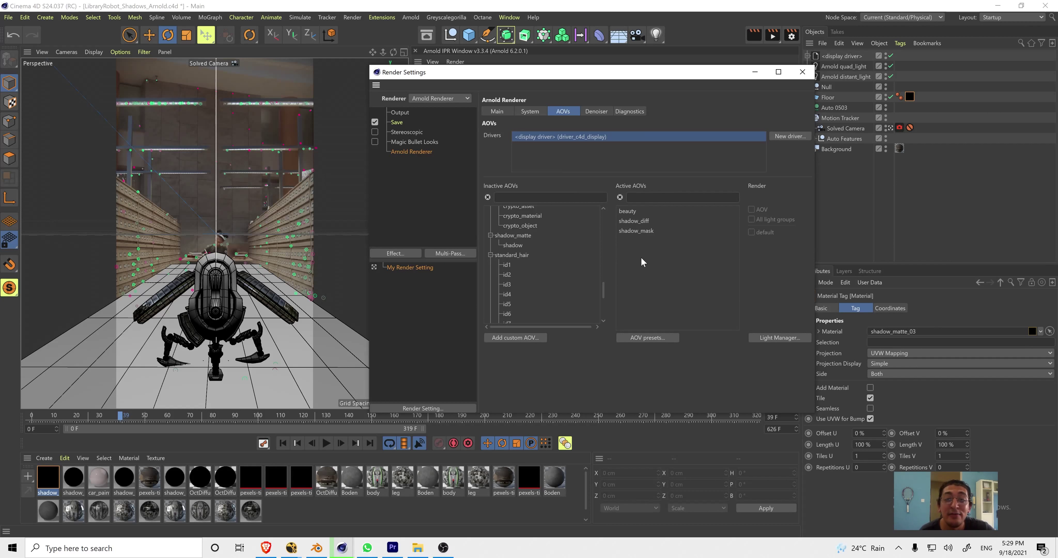
- Close Render Settings and render the current frame to the Picture Viewer
{"action": "left_click", "coordinate": [802, 72]}
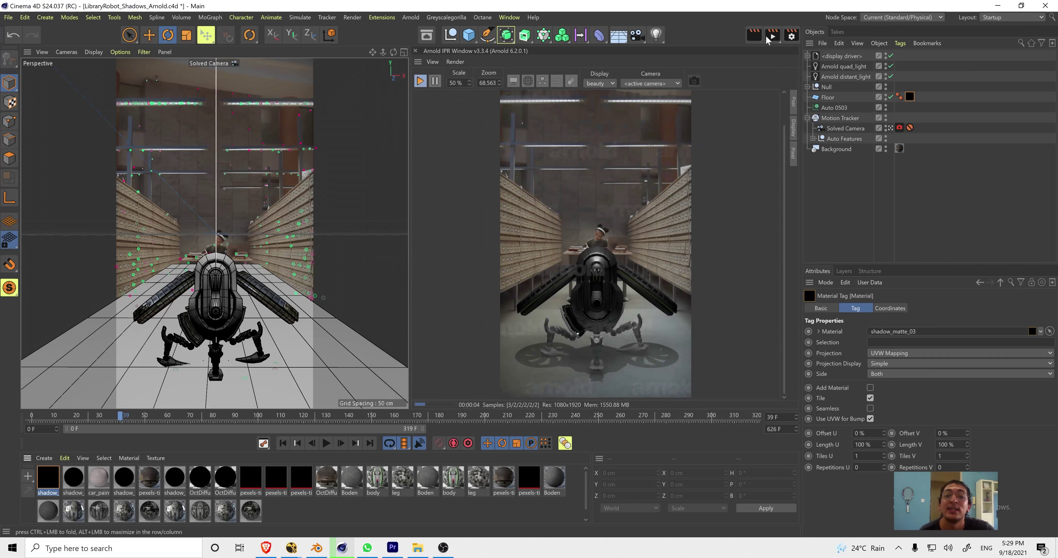
{"action": "left_click", "coordinate": [771, 36]}
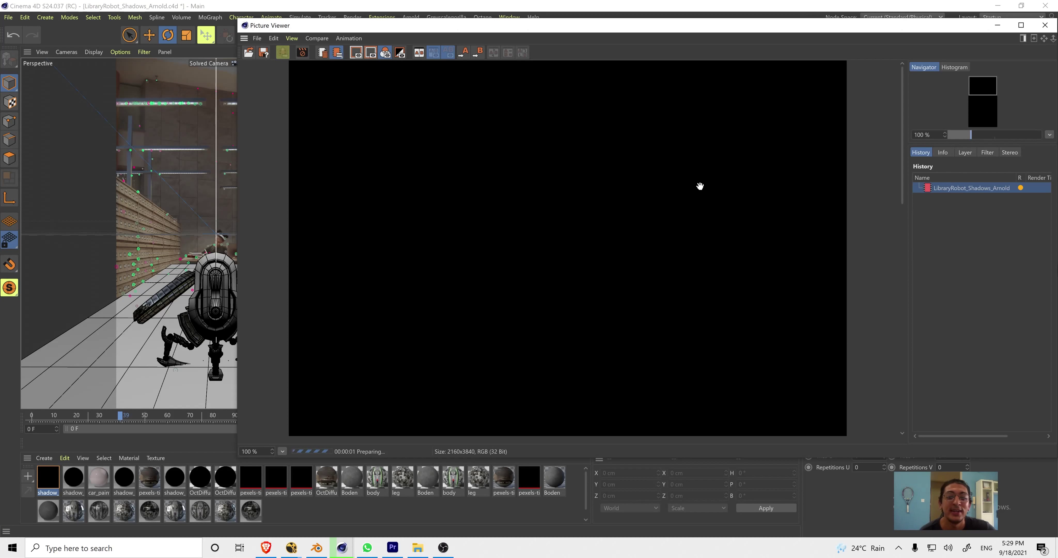
{"action": "scroll", "coordinate": [698, 186], "scroll_direction": "down", "scroll_amount": 2}
{"action": "scroll", "coordinate": [694, 186], "scroll_direction": "down", "scroll_amount": 2}
{"action": "scroll", "coordinate": [688, 188], "scroll_direction": "down", "scroll_amount": 1}
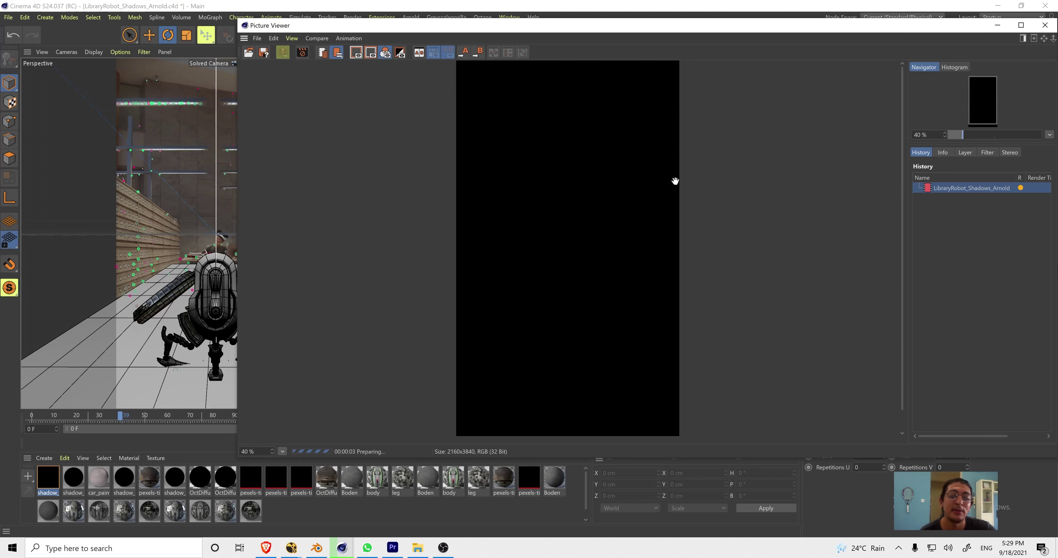
{"action": "scroll", "coordinate": [620, 211], "scroll_direction": "down", "scroll_amount": 1}
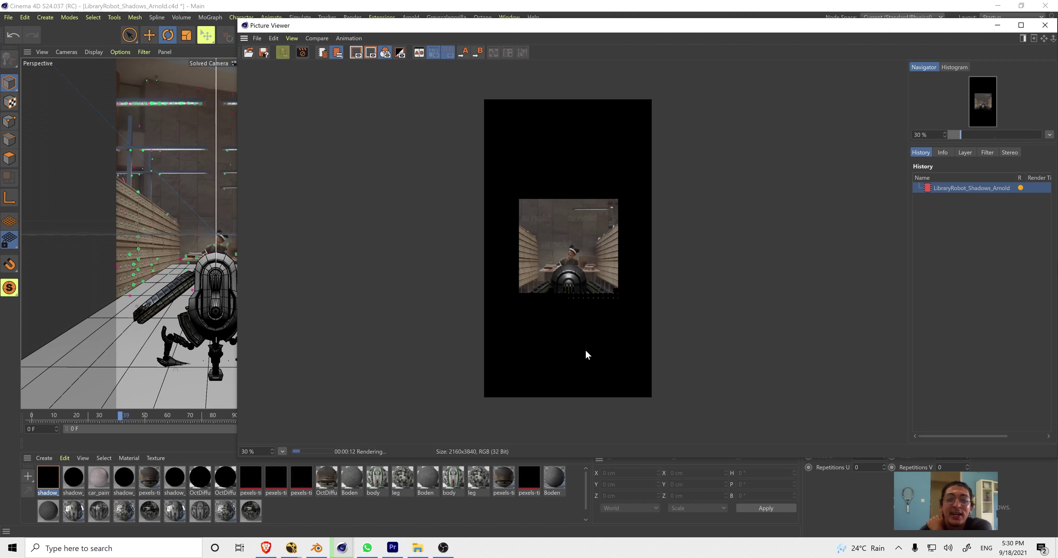
{"action": "scroll", "coordinate": [581, 360], "scroll_direction": "up", "scroll_amount": 1}
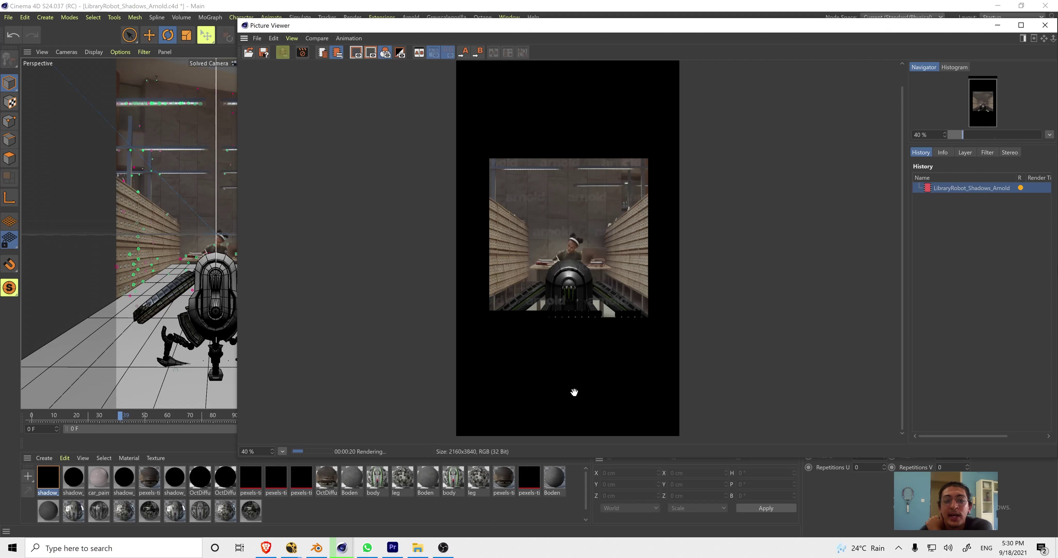
- Show the render's layers in Single-Pass mode and display the alpha pass
{"action": "left_click", "coordinate": [967, 153]}
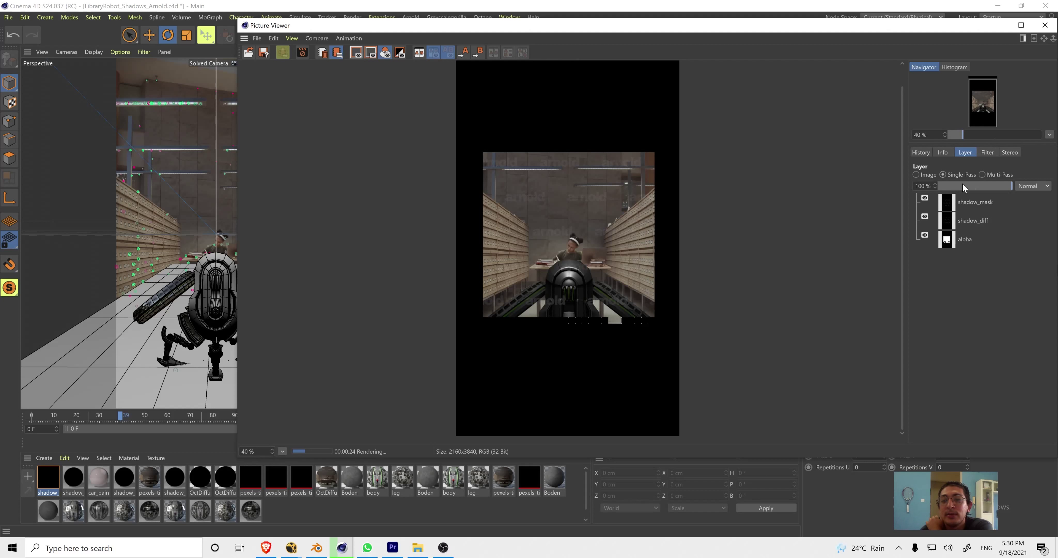
{"action": "left_click", "coordinate": [944, 175]}
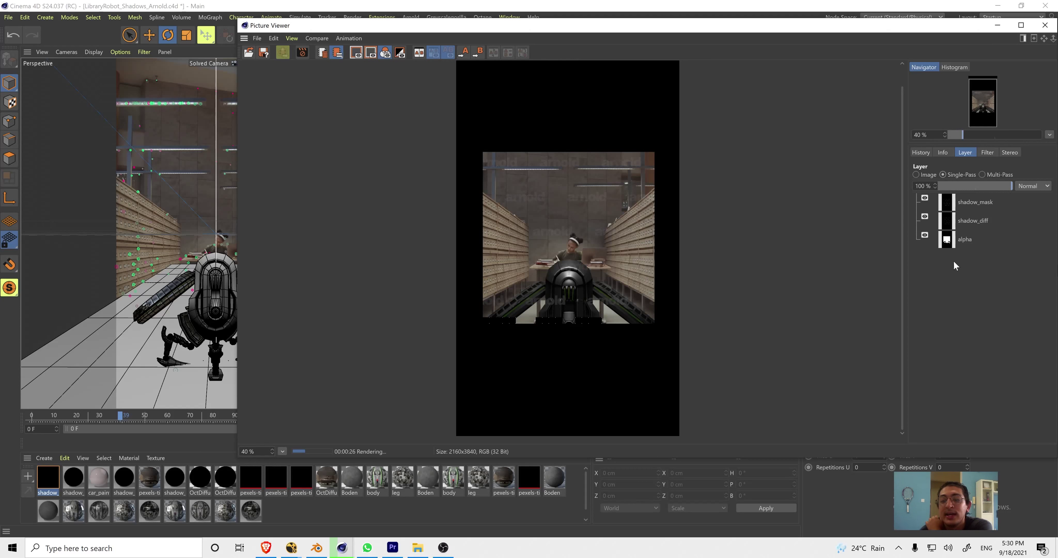
{"action": "left_click", "coordinate": [963, 240]}
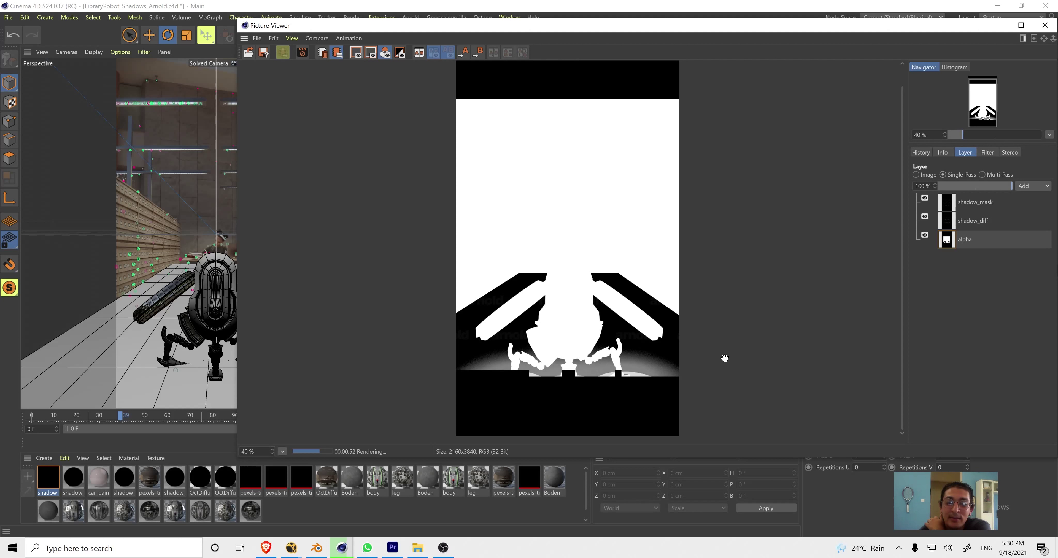
- View the shadow_diff, shadow_mask, then shadow_diff passes, and close the Picture Viewer
{"action": "scroll", "coordinate": [674, 354], "scroll_direction": "down", "scroll_amount": 1}
{"action": "scroll", "coordinate": [567, 380], "scroll_direction": "up", "scroll_amount": 1}
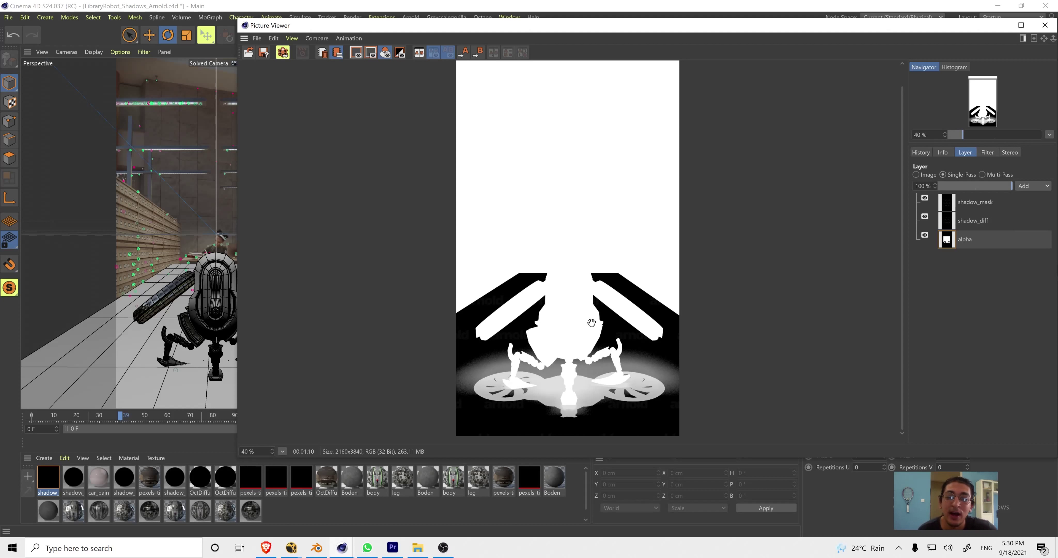
{"action": "left_click", "coordinate": [956, 217]}
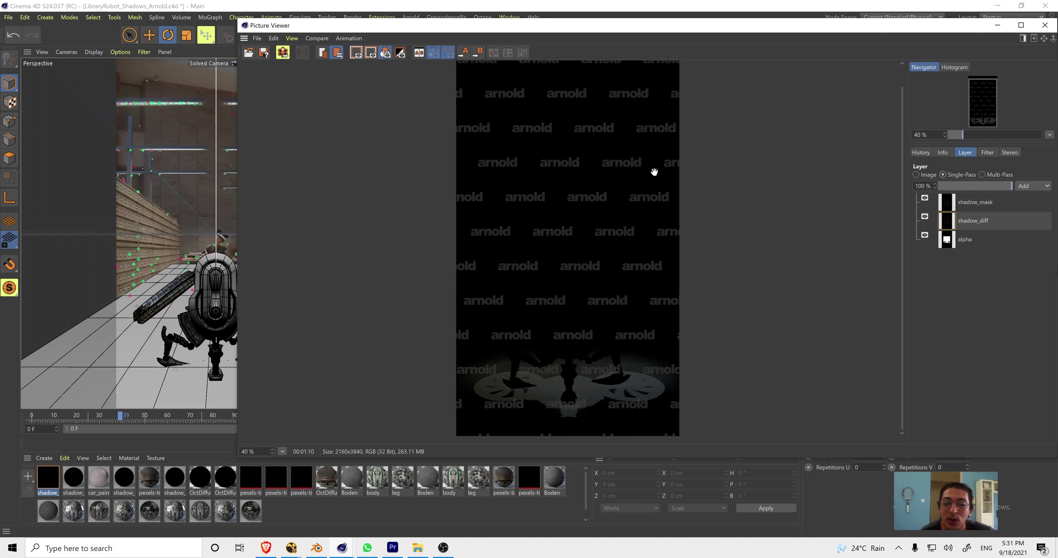
{"action": "left_click", "coordinate": [972, 202]}
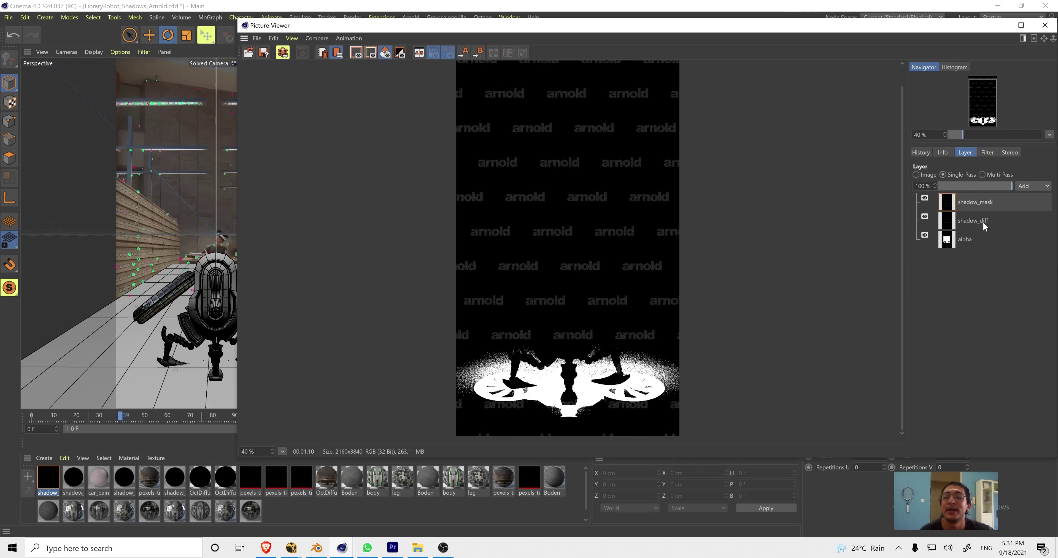
{"action": "left_click", "coordinate": [953, 221]}
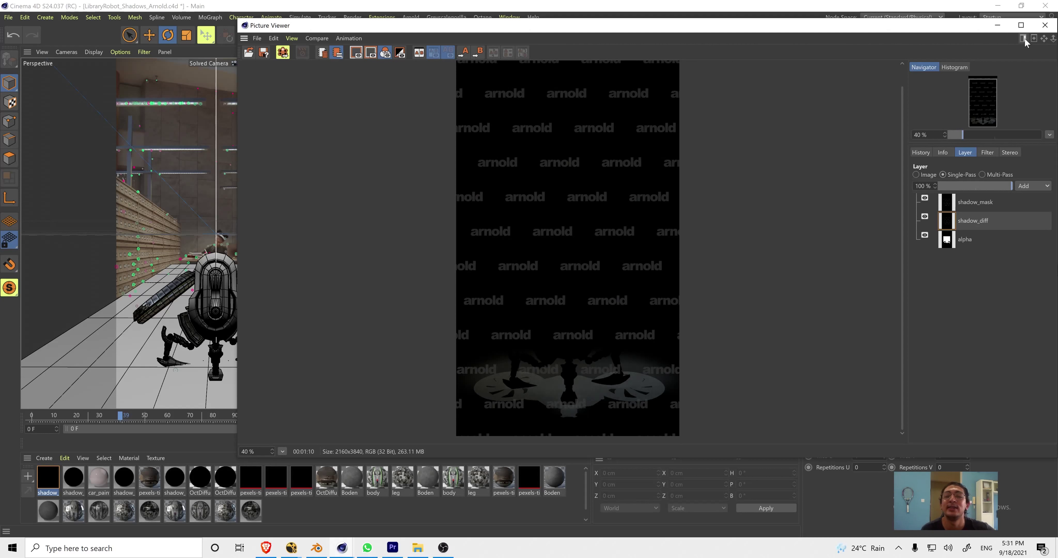
{"action": "left_click", "coordinate": [1045, 25]}
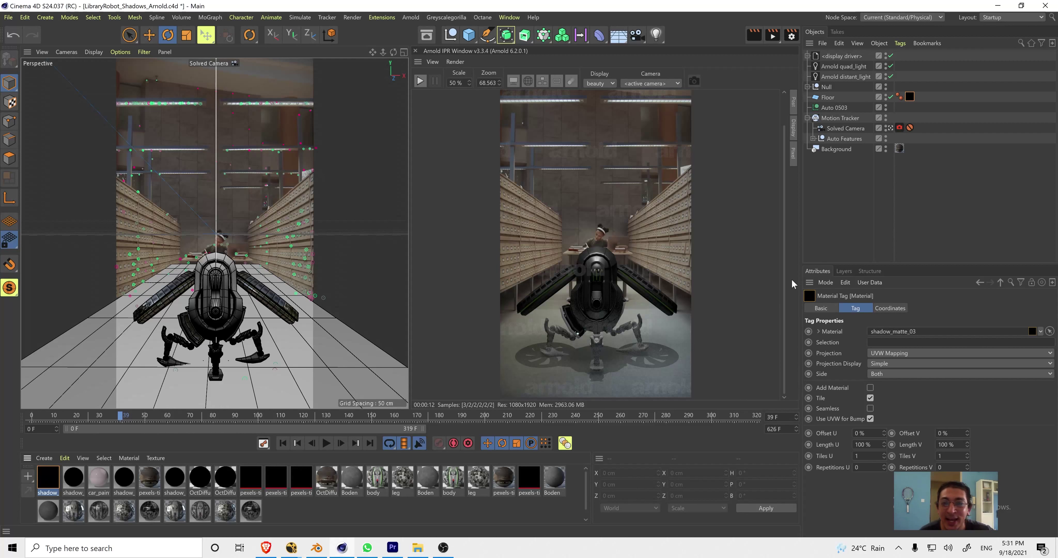
- Replace the Floor's black material tag with the shadow_matte_03 material
{"action": "left_click", "coordinate": [824, 99]}
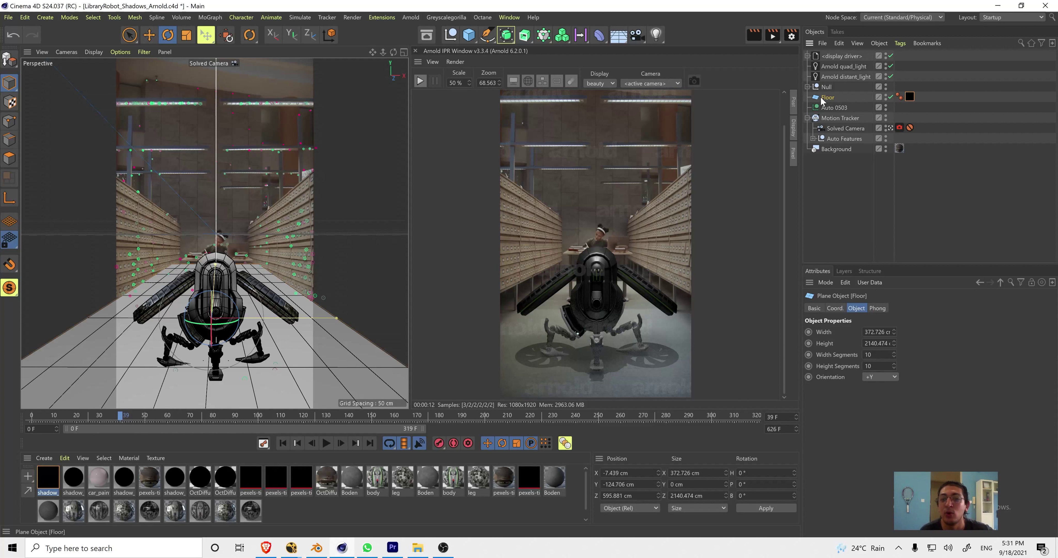
{"action": "left_click", "coordinate": [909, 98]}
{"action": "key", "text": "Delete"}
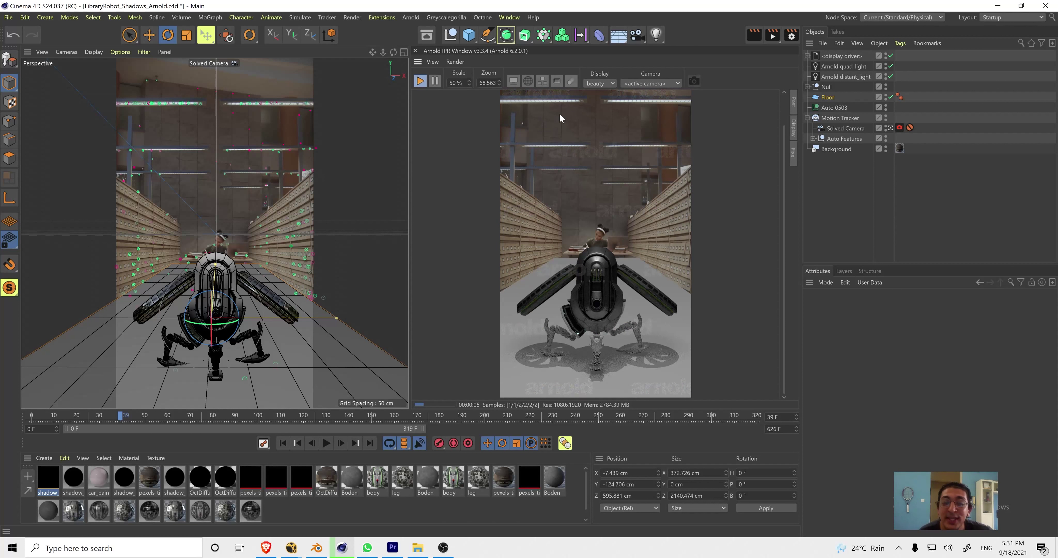
{"action": "left_click_drag", "start_coordinate": [64, 477], "coordinate": [727, 147]}
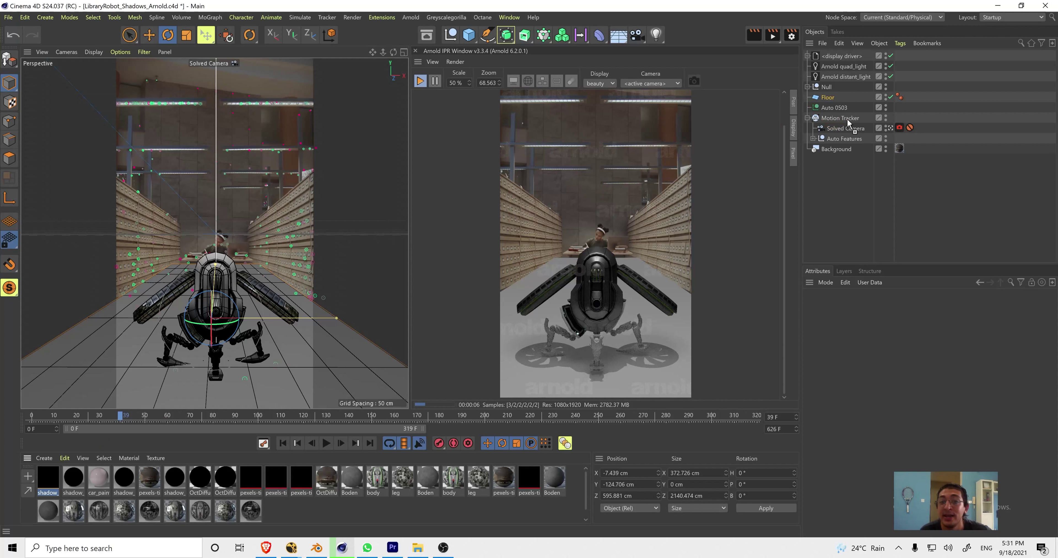
{"action": "left_click_drag", "start_coordinate": [847, 124], "coordinate": [833, 97]}
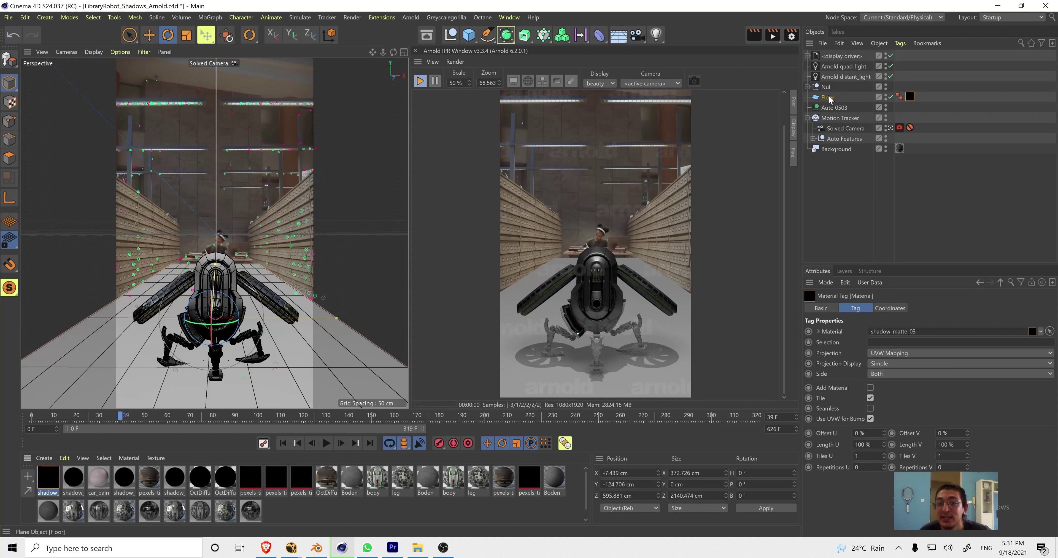
- Open the Octane Live Viewer window and move it aside
{"action": "left_click", "coordinate": [508, 17]}
{"action": "left_click", "coordinate": [499, 33]}
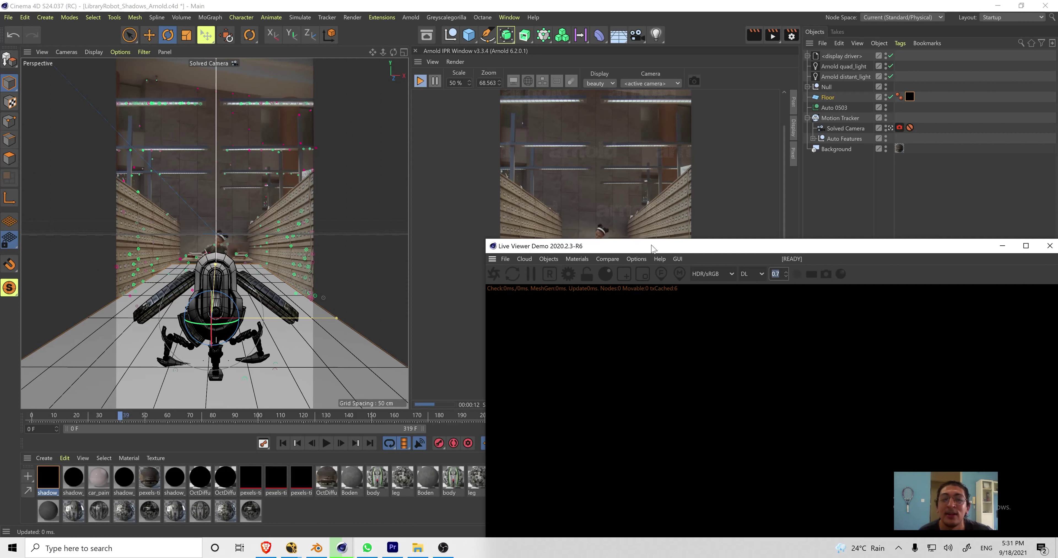
{"action": "left_click_drag", "start_coordinate": [623, 208], "coordinate": [304, 144]}
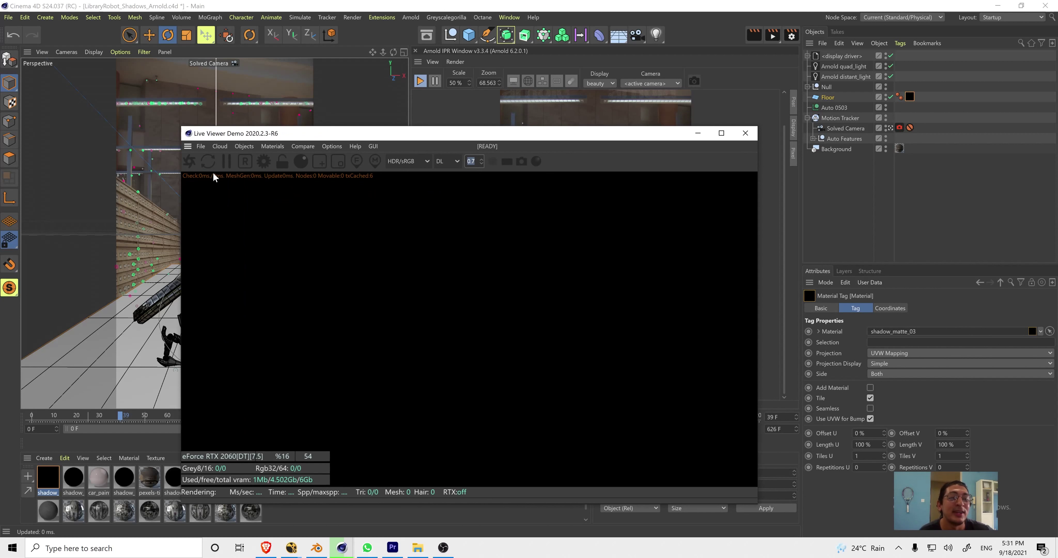
- Create an Octane Diffuse material from the Live Viewer menu, then close the Live Viewer
{"action": "left_click", "coordinate": [251, 145]}
{"action": "mouse_move", "coordinate": [273, 203]}
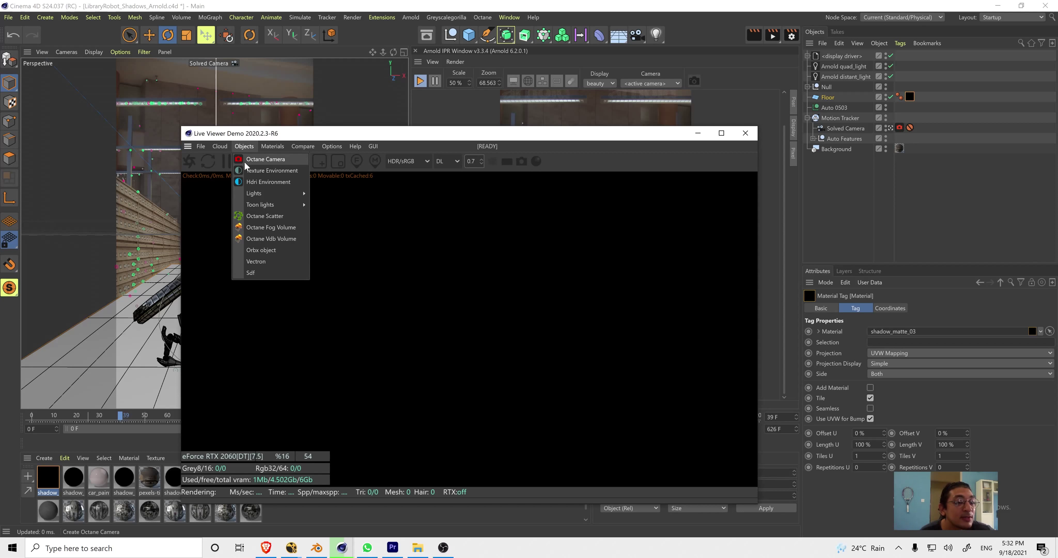
{"action": "mouse_move", "coordinate": [272, 146]}
{"action": "mouse_move", "coordinate": [317, 197]}
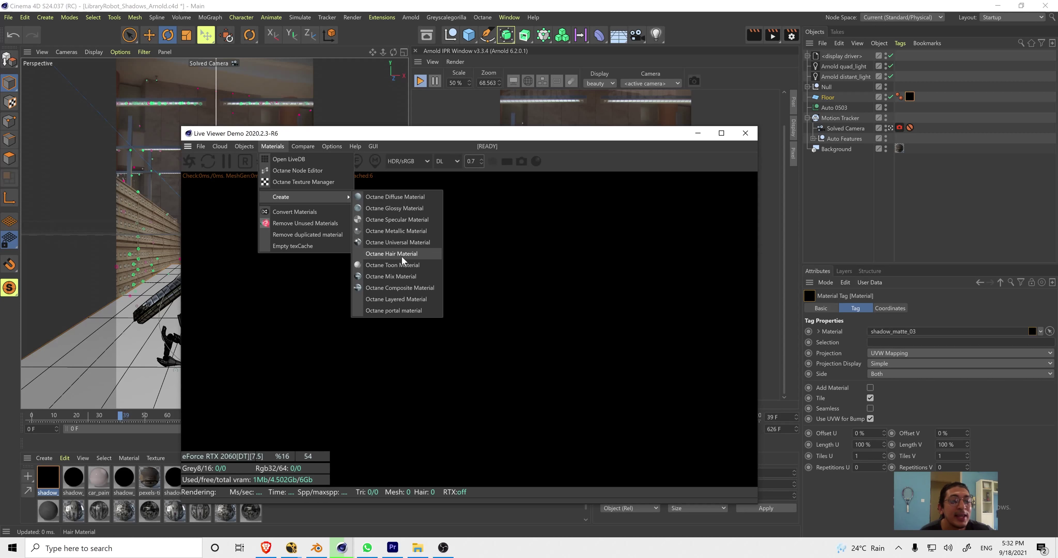
{"action": "left_click", "coordinate": [399, 199]}
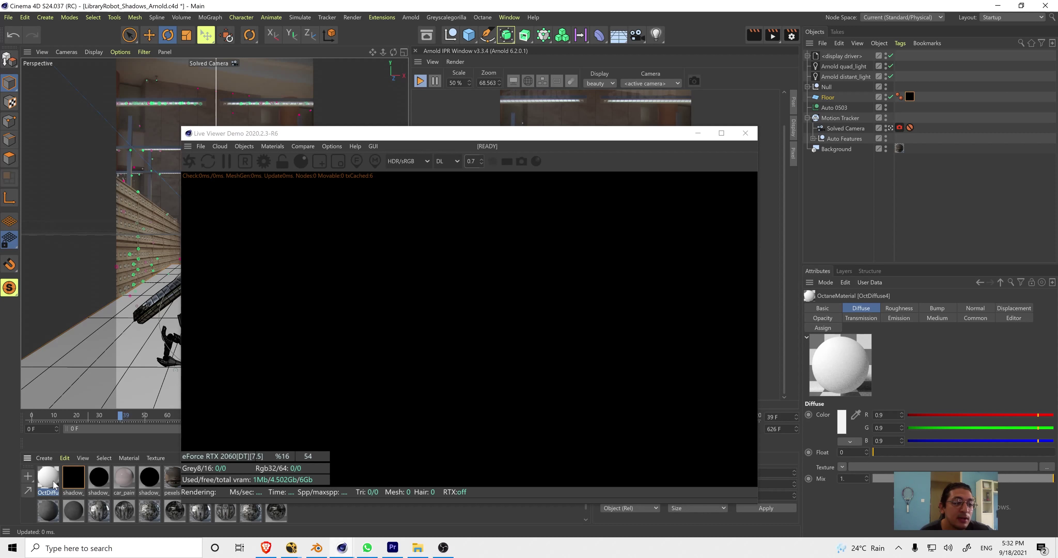
{"action": "left_click", "coordinate": [744, 133]}
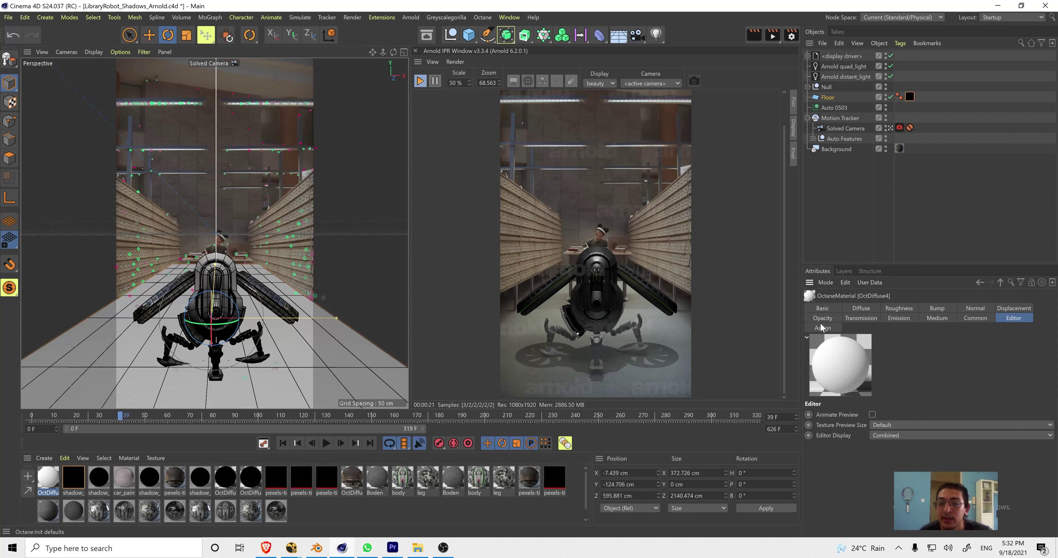
- Enable Shadow catcher in the OctDiffuse4 material's Common settings
{"action": "left_click", "coordinate": [900, 318]}
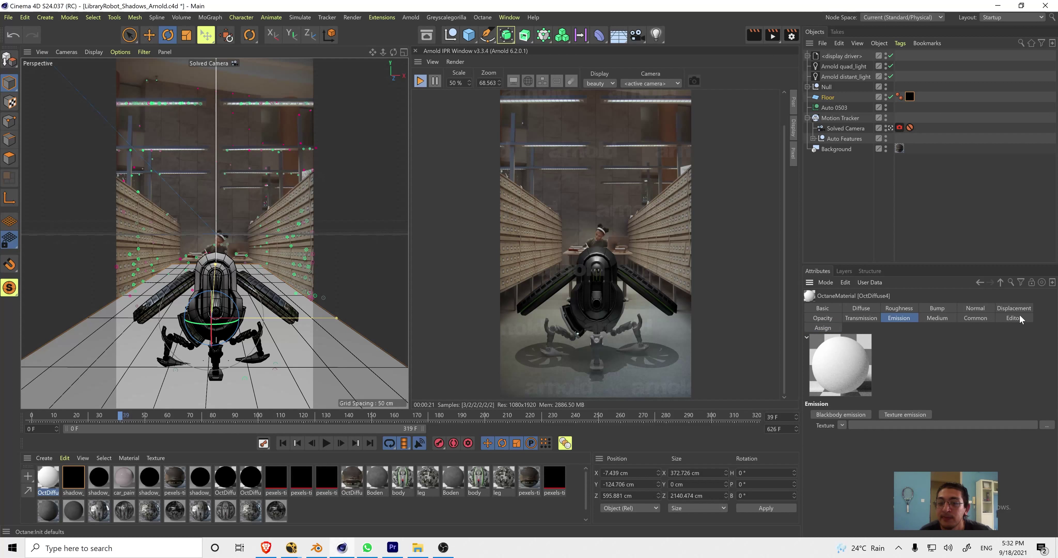
{"action": "left_click", "coordinate": [982, 320]}
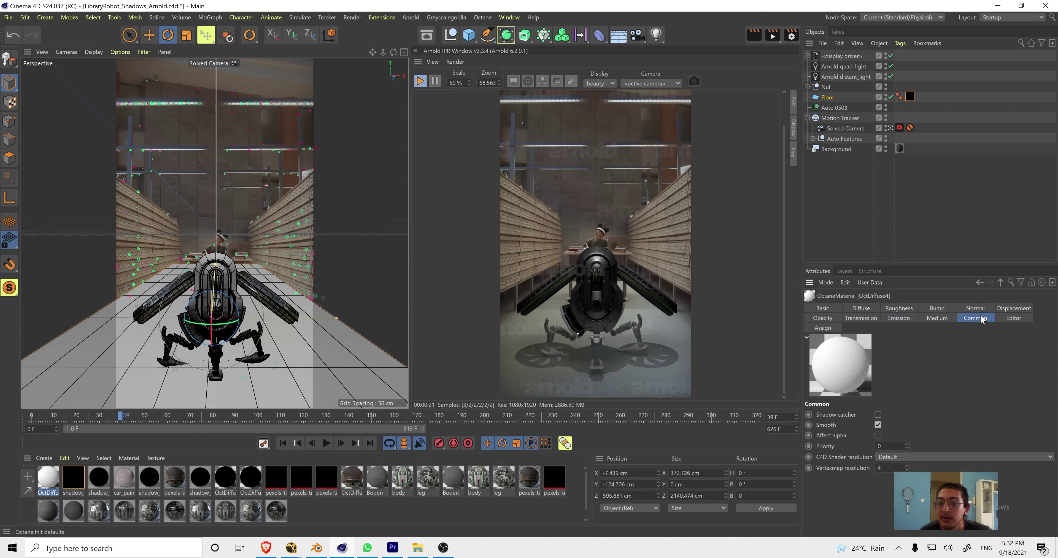
{"action": "left_click", "coordinate": [877, 416]}
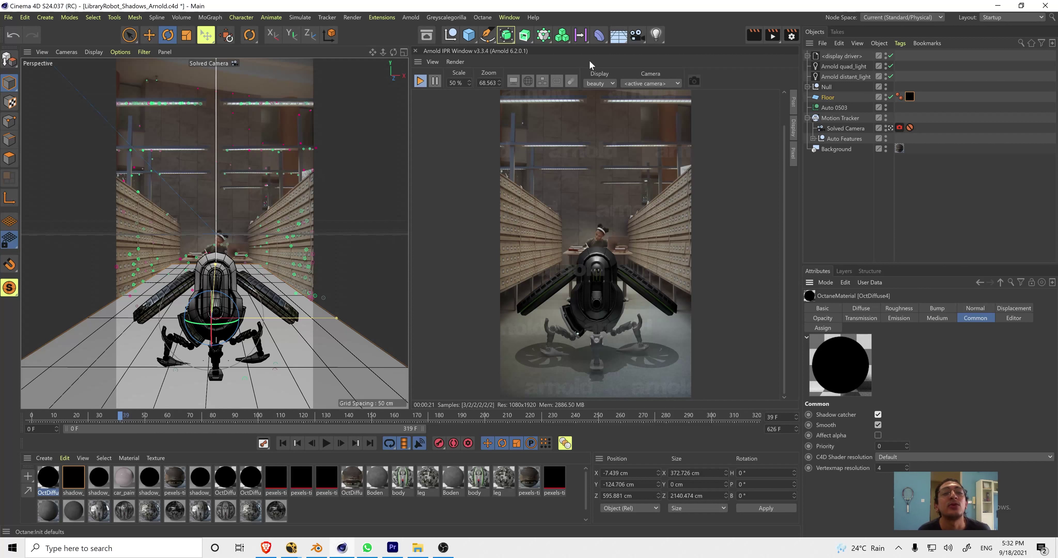
{"action": "left_click", "coordinate": [503, 20]}
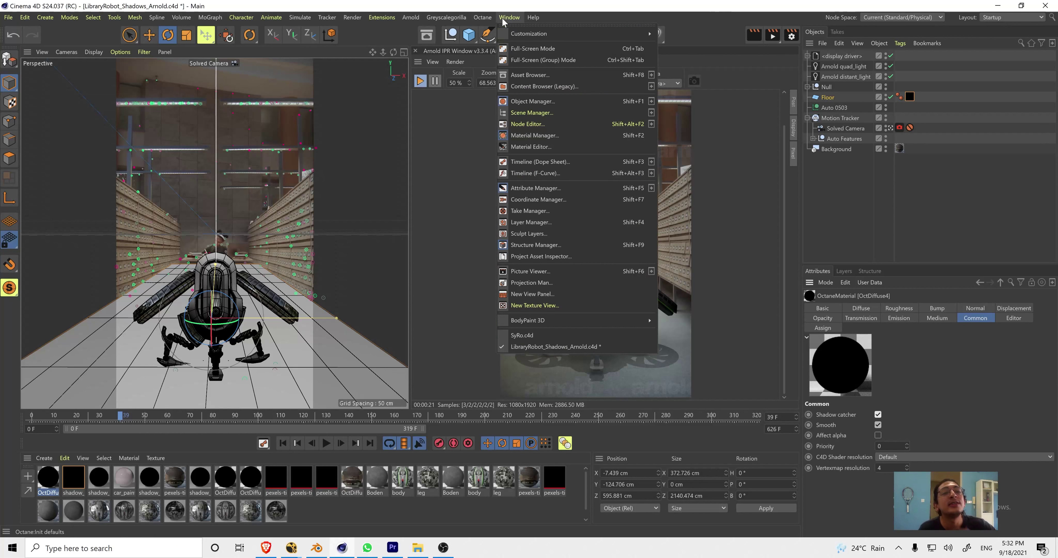
- Switch to SyRo.c4d, close the Arnold IPR window, and confirm the renderer is still Standard
{"action": "left_click", "coordinate": [527, 335]}
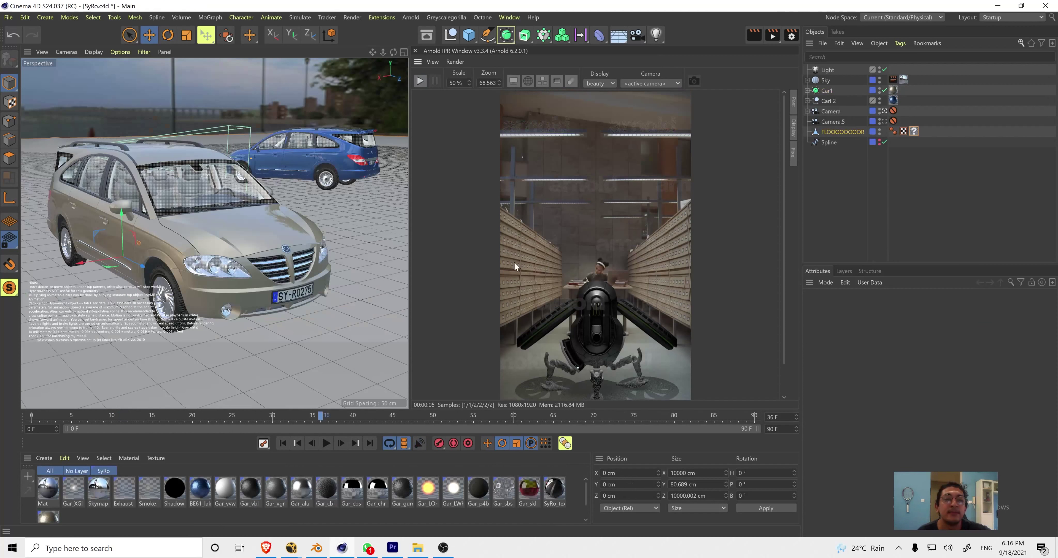
{"action": "left_click", "coordinate": [415, 50]}
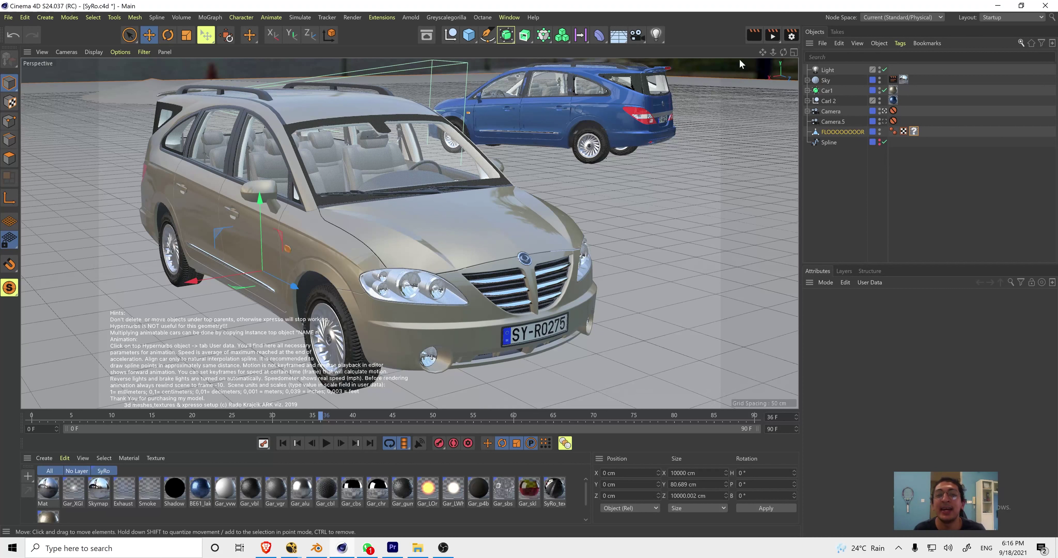
{"action": "left_click", "coordinate": [791, 35]}
{"action": "left_click", "coordinate": [690, 54]}
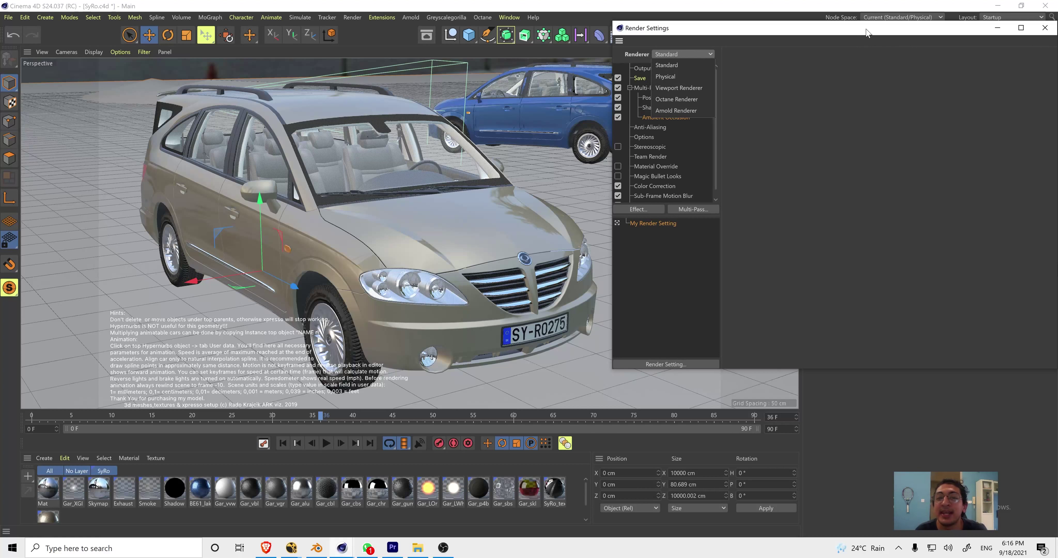
{"action": "left_click", "coordinate": [1045, 27]}
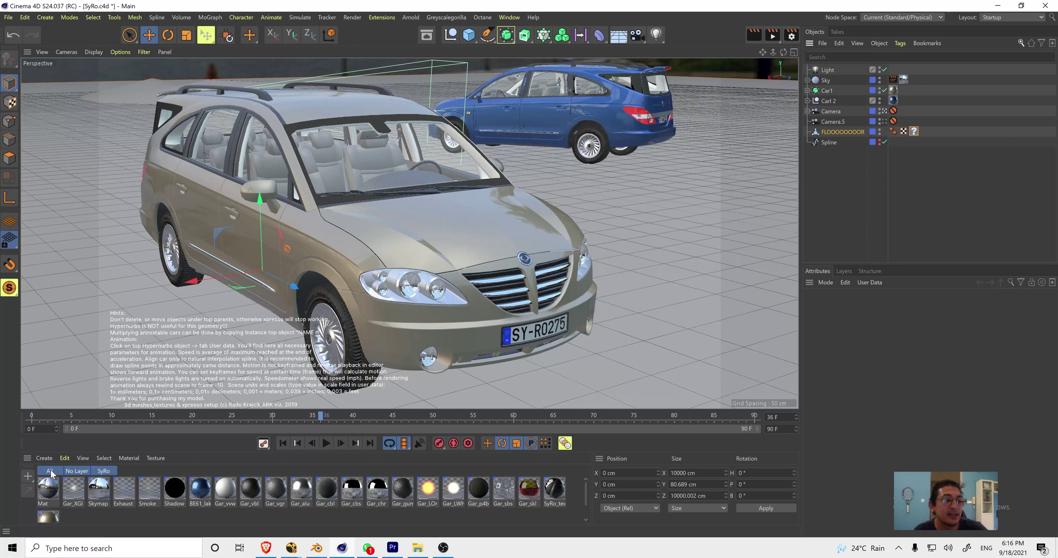
{"action": "left_click", "coordinate": [47, 459]}
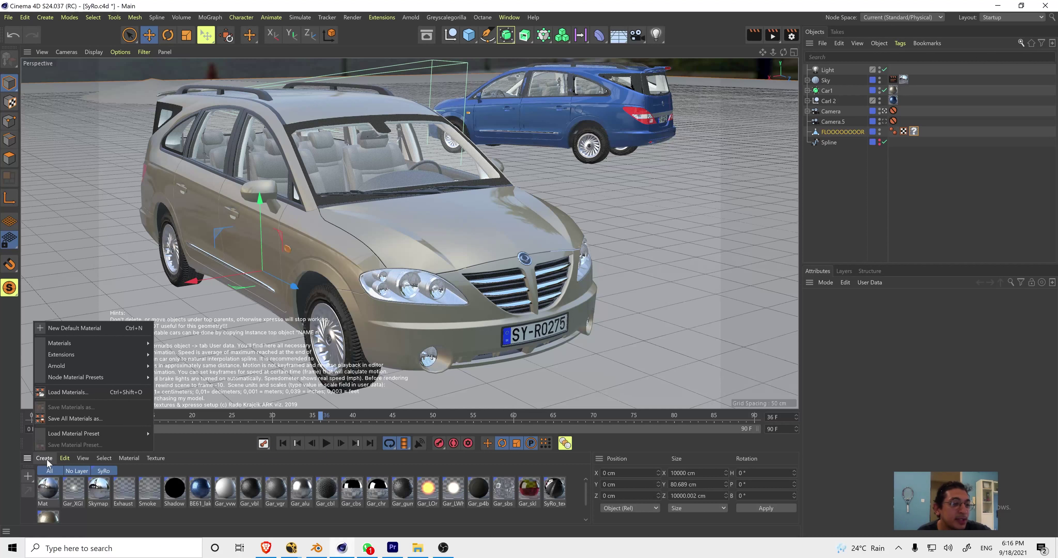
- Apply a new Shadow Catcher material to the car floor and enable Include Lighting
{"action": "mouse_move", "coordinate": [80, 340]}
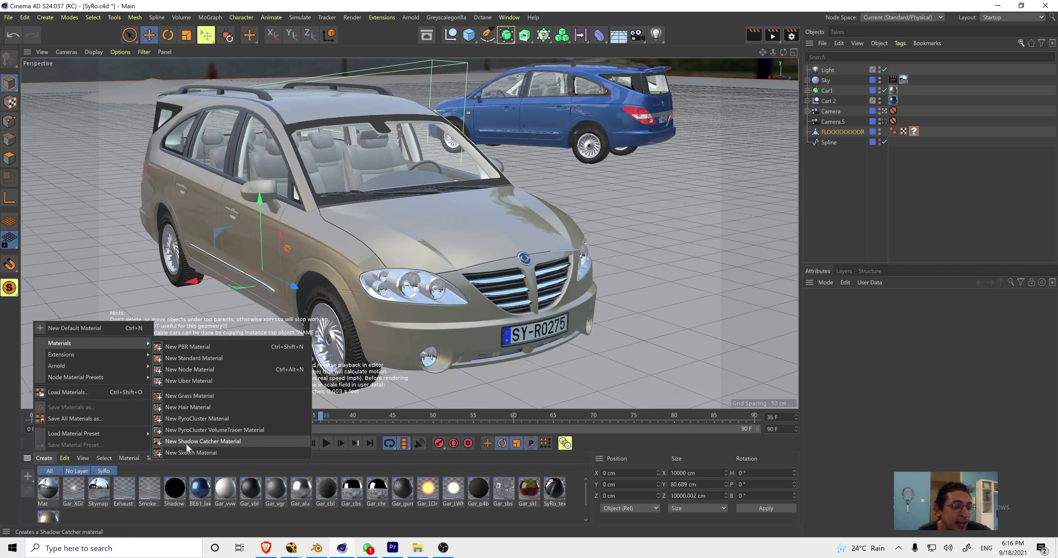
{"action": "left_click", "coordinate": [222, 441]}
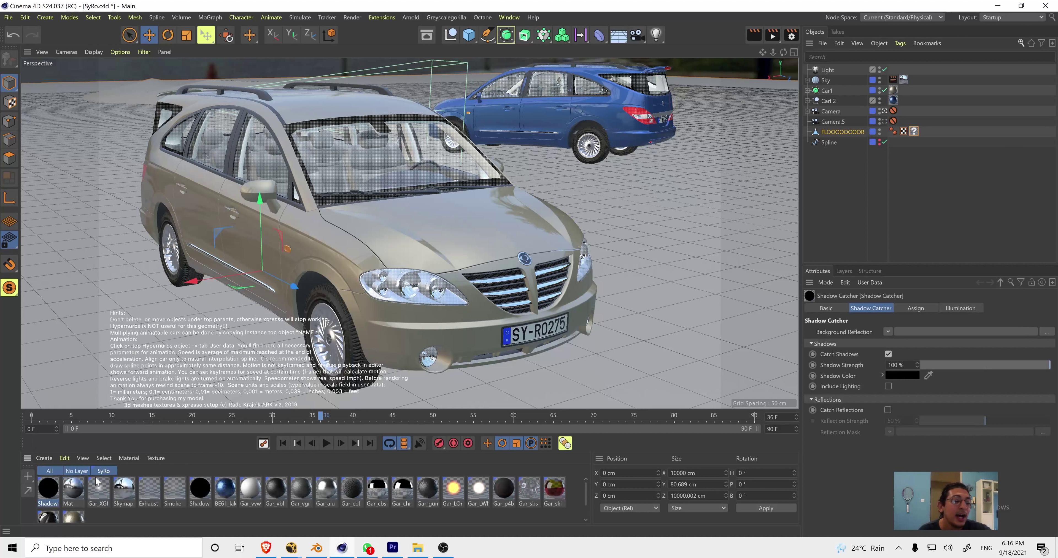
{"action": "left_click_drag", "start_coordinate": [865, 123], "coordinate": [847, 132]}
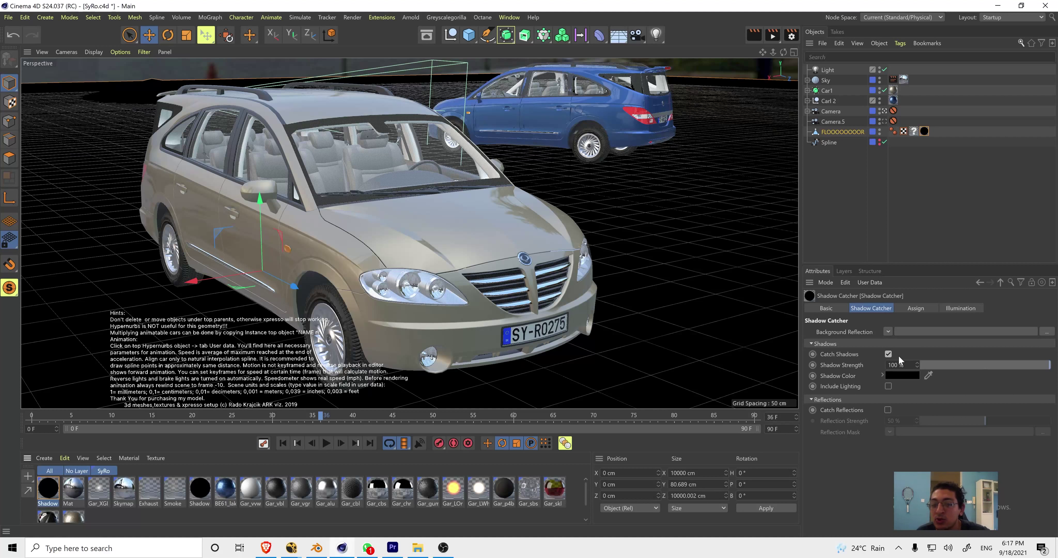
{"action": "left_click", "coordinate": [887, 385]}
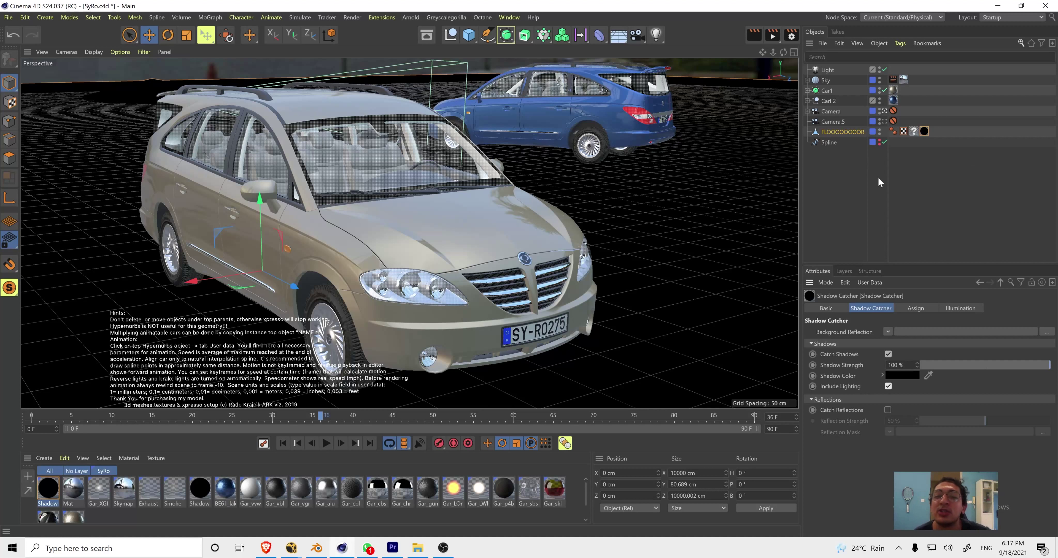
{"action": "left_click", "coordinate": [924, 131]}
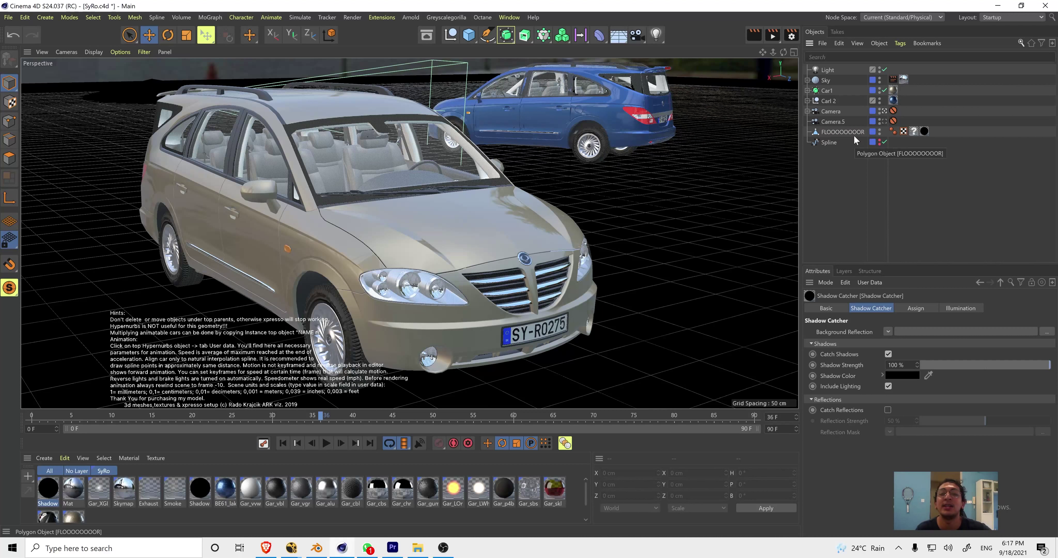
- Review Multi-Pass settings, keeping 3-channel mode, then render the car scene to the Picture Viewer
{"action": "left_click", "coordinate": [791, 35]}
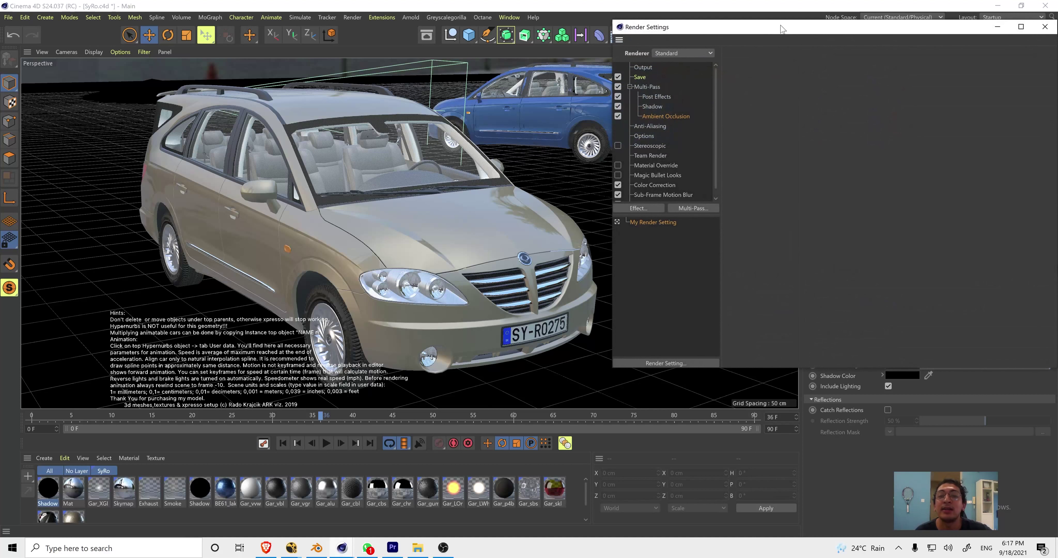
{"action": "left_click_drag", "start_coordinate": [757, 34], "coordinate": [530, 100]}
{"action": "left_click", "coordinate": [392, 154]}
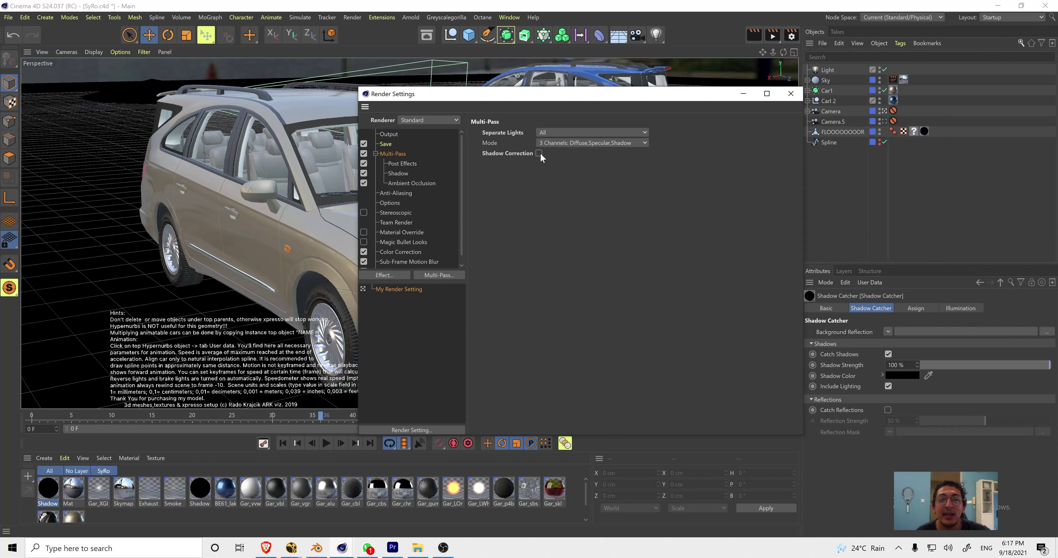
{"action": "left_click", "coordinate": [557, 144]}
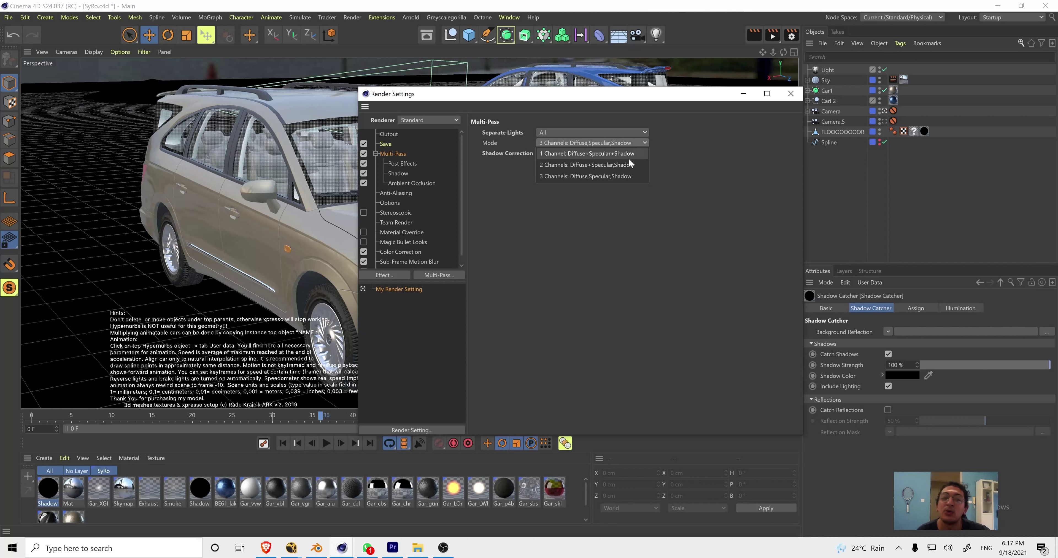
{"action": "left_click", "coordinate": [434, 278]}
{"action": "left_click", "coordinate": [436, 278]}
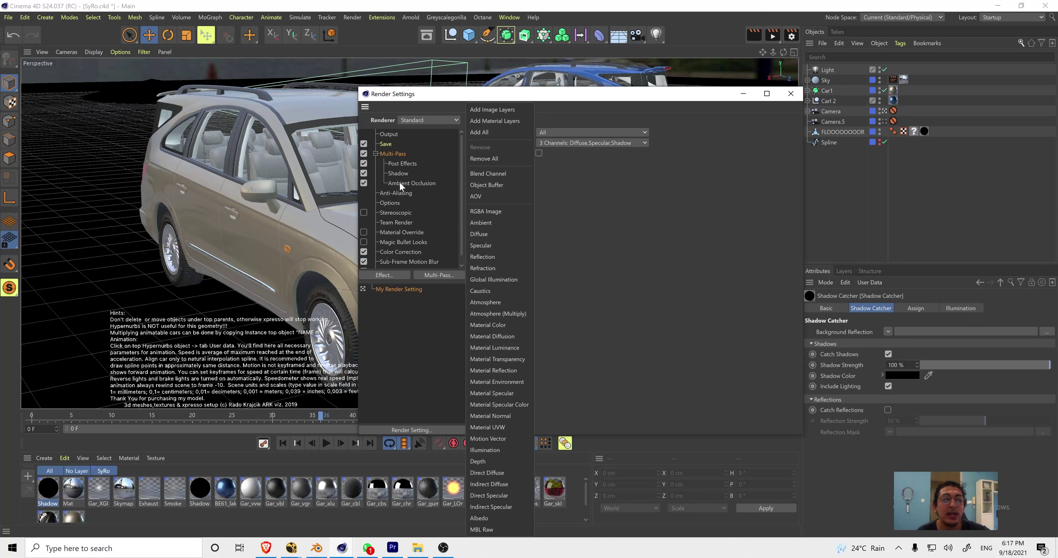
{"action": "left_click", "coordinate": [669, 137]}
{"action": "left_click", "coordinate": [790, 93]}
{"action": "left_click", "coordinate": [772, 35]}
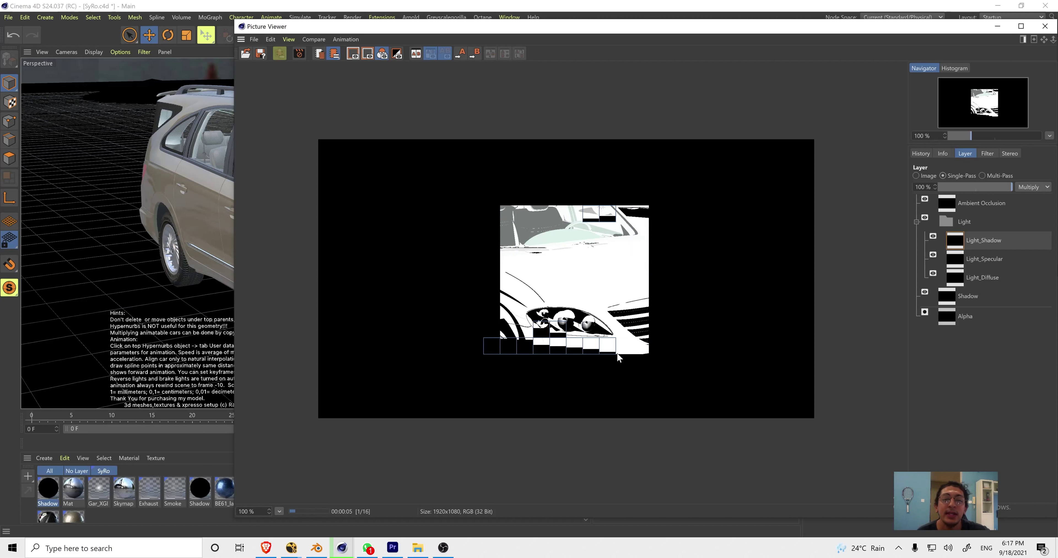
- Inspect the Light_Shadow and Light_Specular passes in Single-Pass mode, then stop the render
{"action": "left_click", "coordinate": [915, 175]}
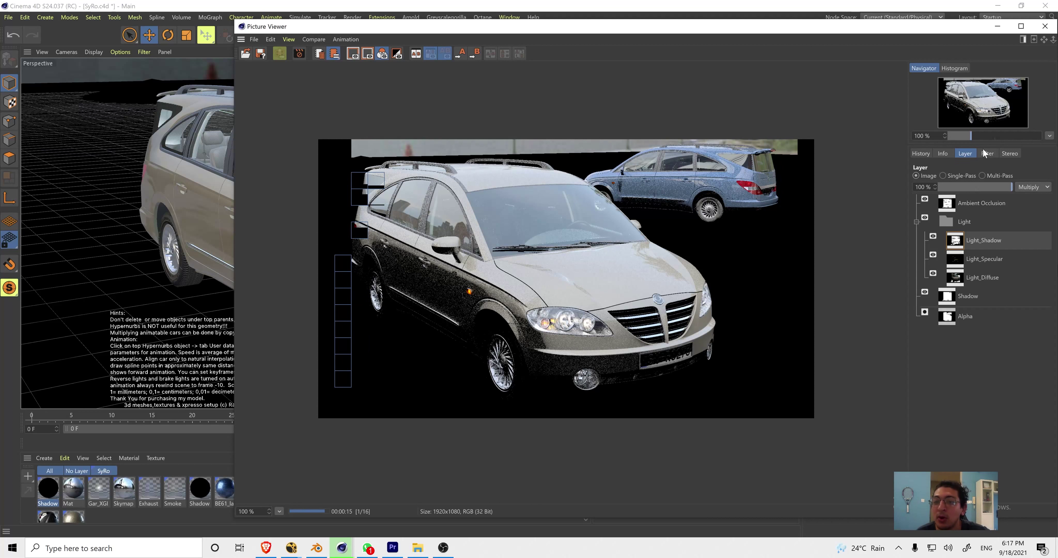
{"action": "left_click", "coordinate": [953, 175]}
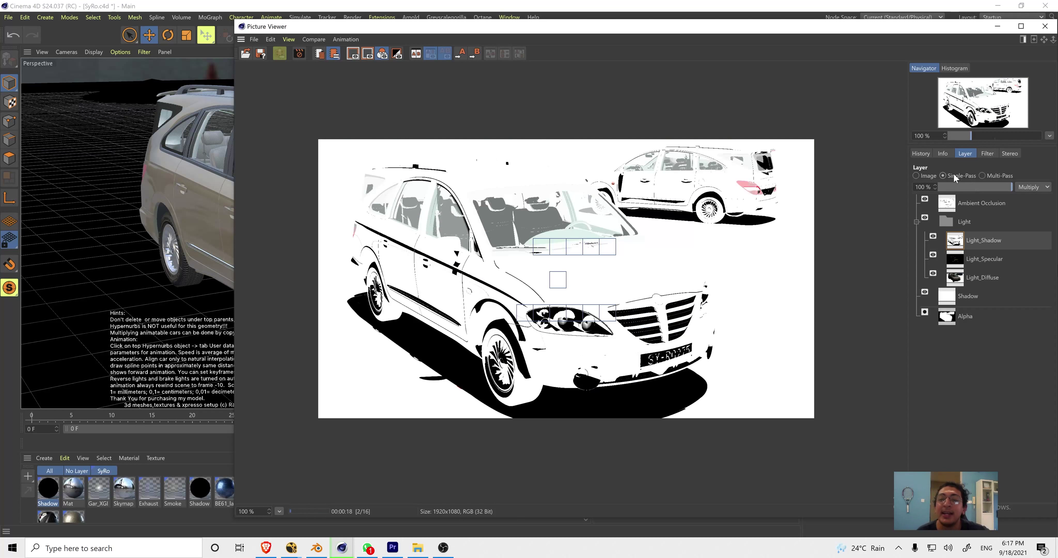
{"action": "left_click", "coordinate": [971, 257]}
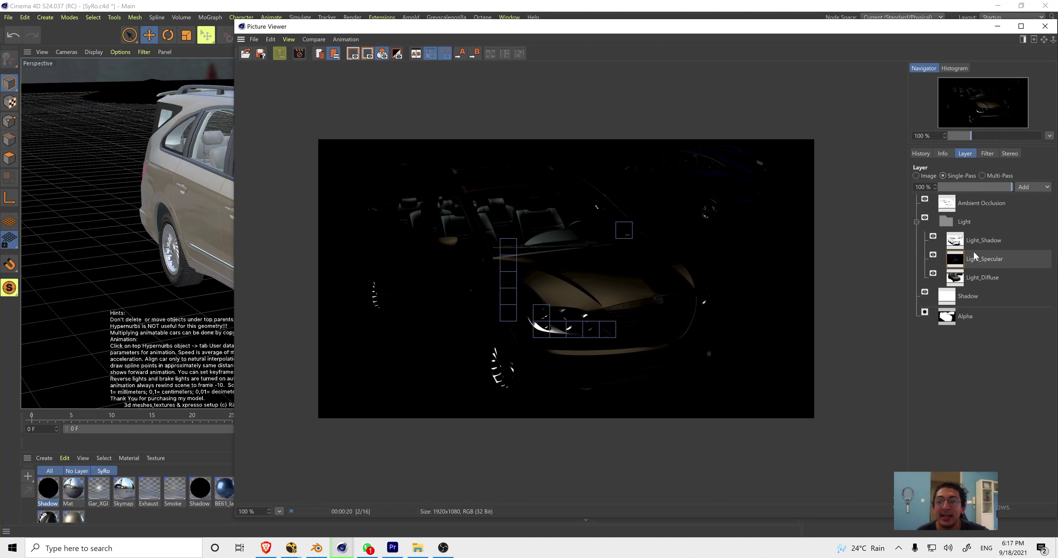
{"action": "left_click", "coordinate": [965, 243]}
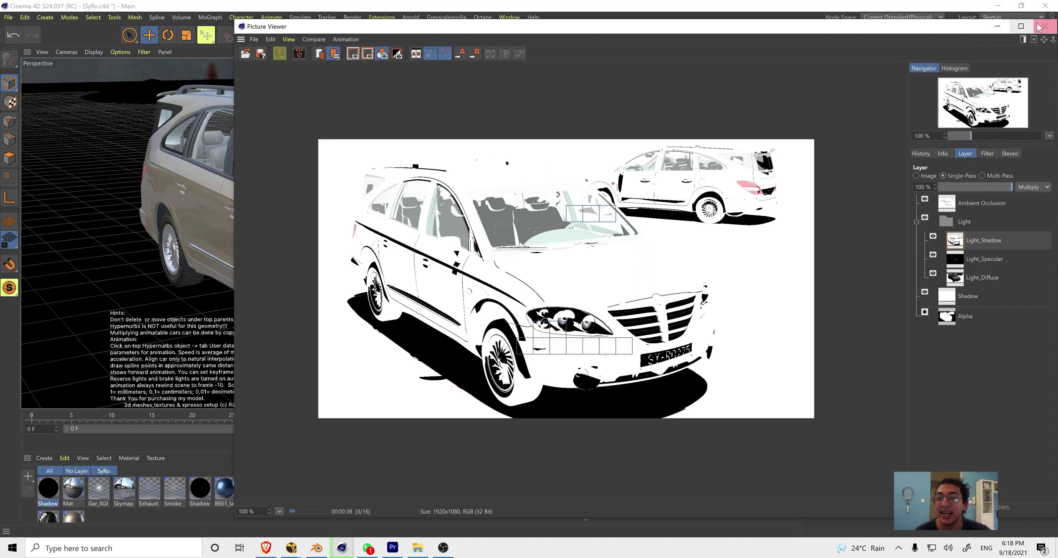
{"action": "left_click", "coordinate": [1044, 26]}
- Confirm stopping the render, then give Car1 and Car 2 a Compositing render tag
{"action": "left_click", "coordinate": [538, 310]}
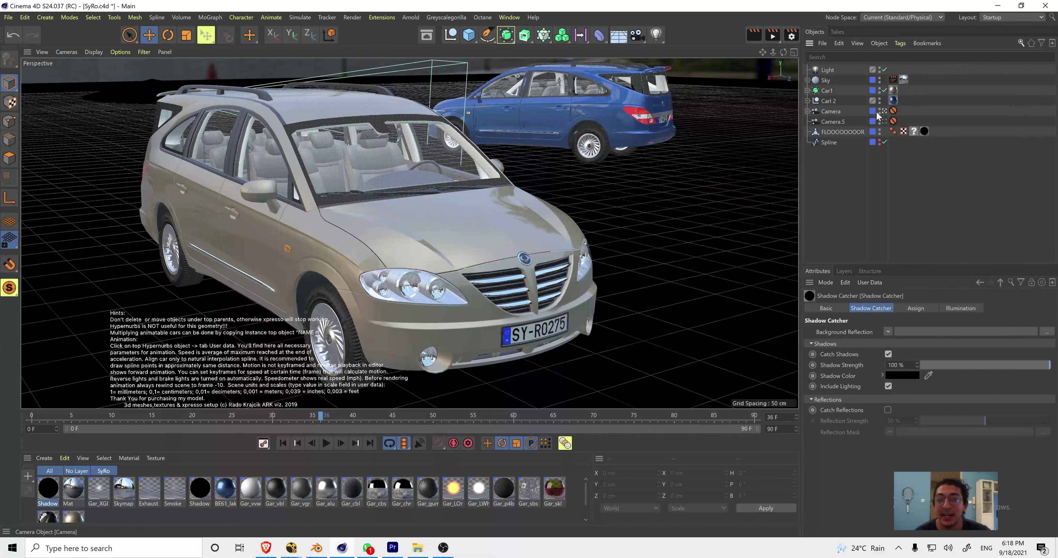
{"action": "left_click", "coordinate": [832, 91]}
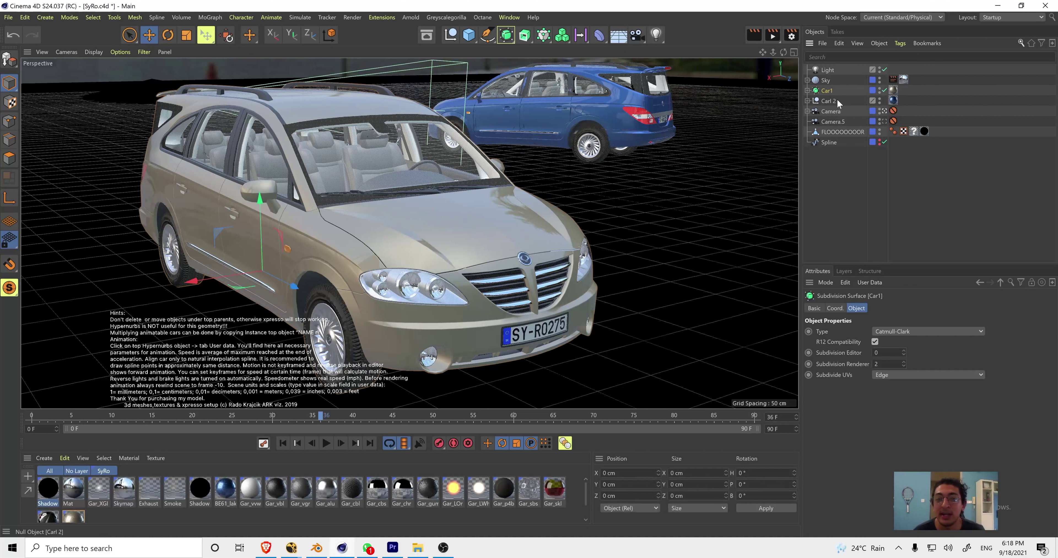
{"action": "left_click", "coordinate": [836, 100], "text": "shift"}
{"action": "left_click", "coordinate": [900, 43]}
{"action": "left_click", "coordinate": [938, 88]}
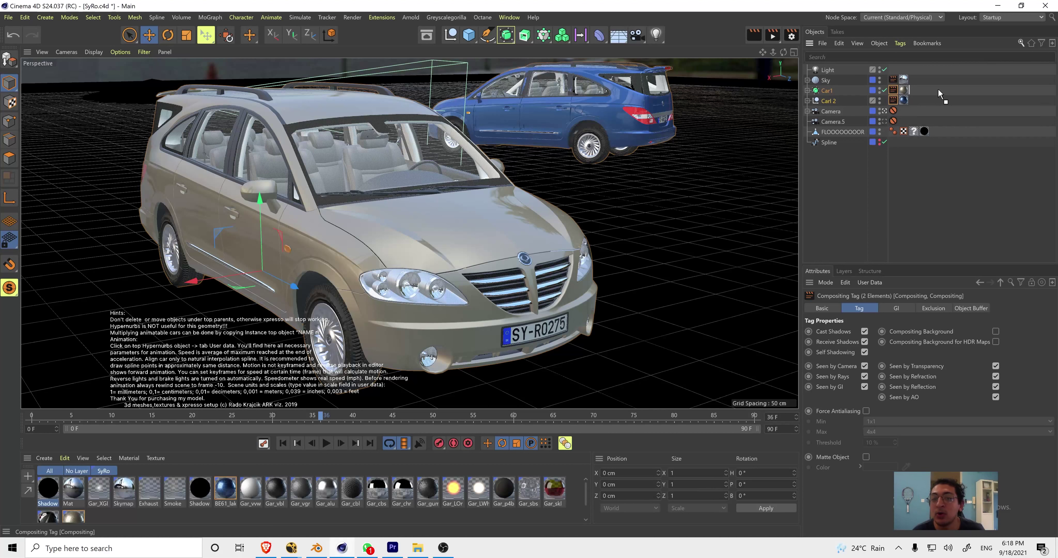
- Turn off Seen by Camera on the compositing tags and re-render with Shift+R
{"action": "left_click", "coordinate": [907, 103]}
{"action": "left_click", "coordinate": [903, 90]}
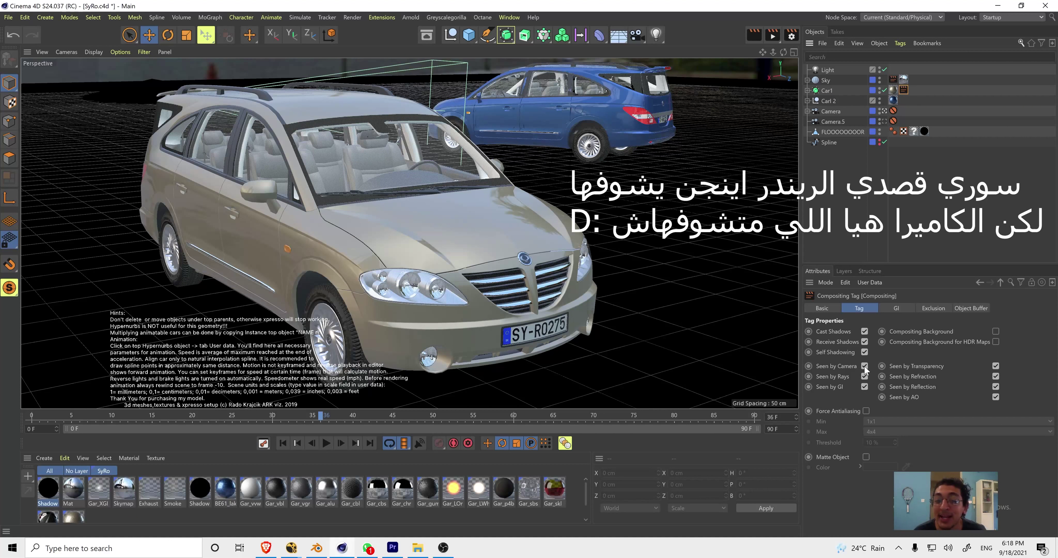
{"action": "key", "text": "shift+r"}
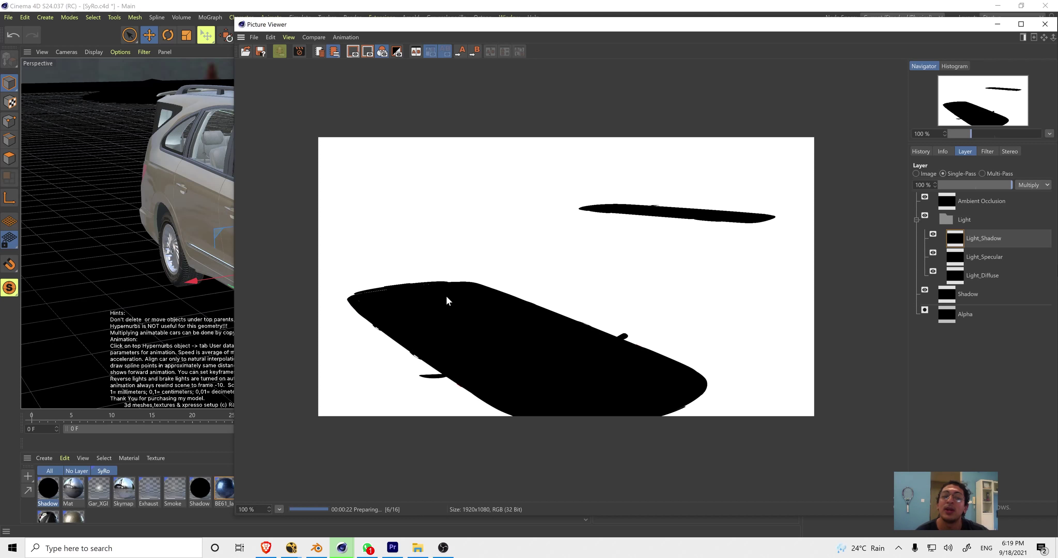
- View the shadow-only render in Multi-Pass mode over transparency, then switch to Blender
{"action": "left_click", "coordinate": [981, 175]}
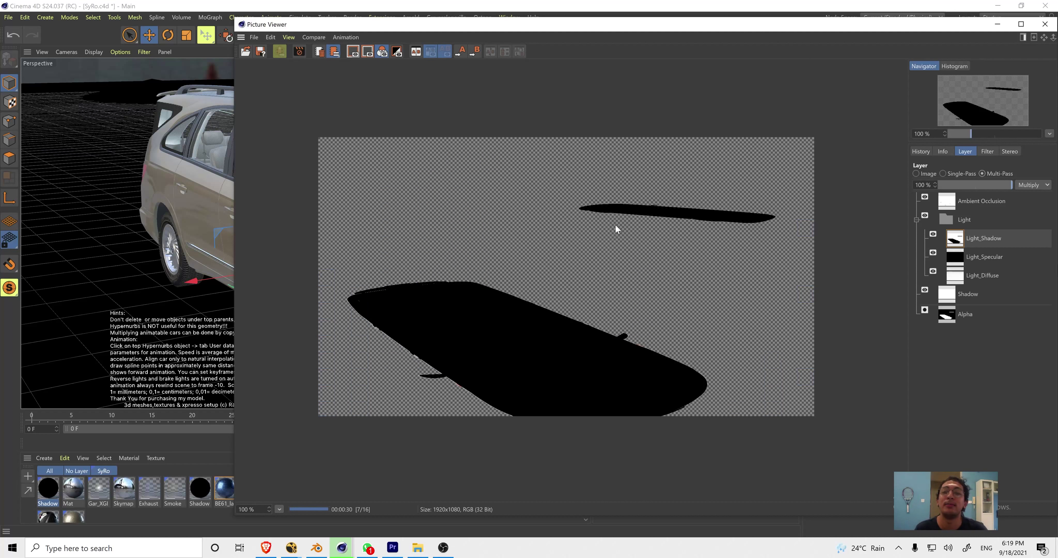
{"action": "key", "text": "alt+Tab"}
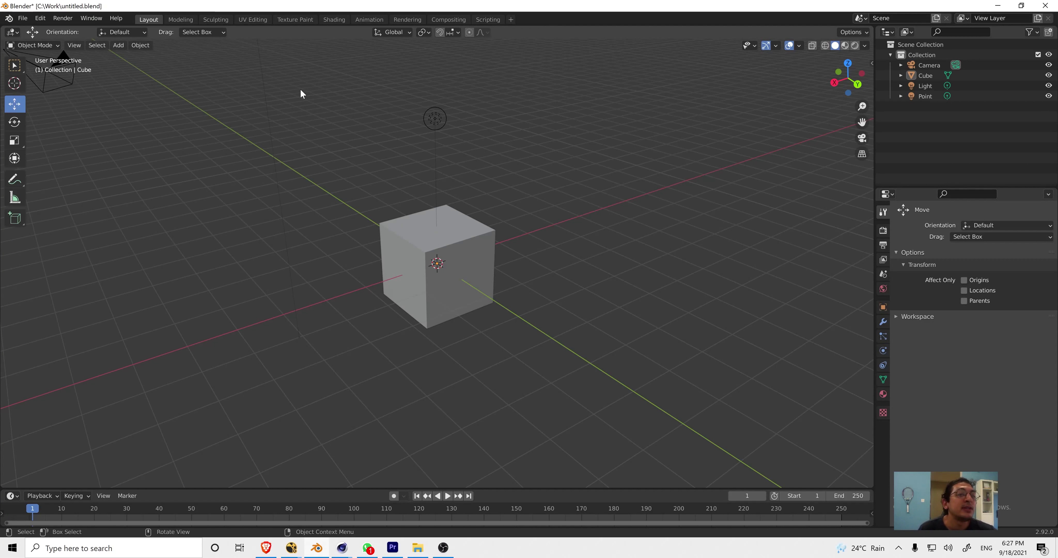
- With the cube selected, add a mesh Plane and scale it up into a large floor
{"action": "left_click_drag", "start_coordinate": [455, 273], "coordinate": [462, 235]}
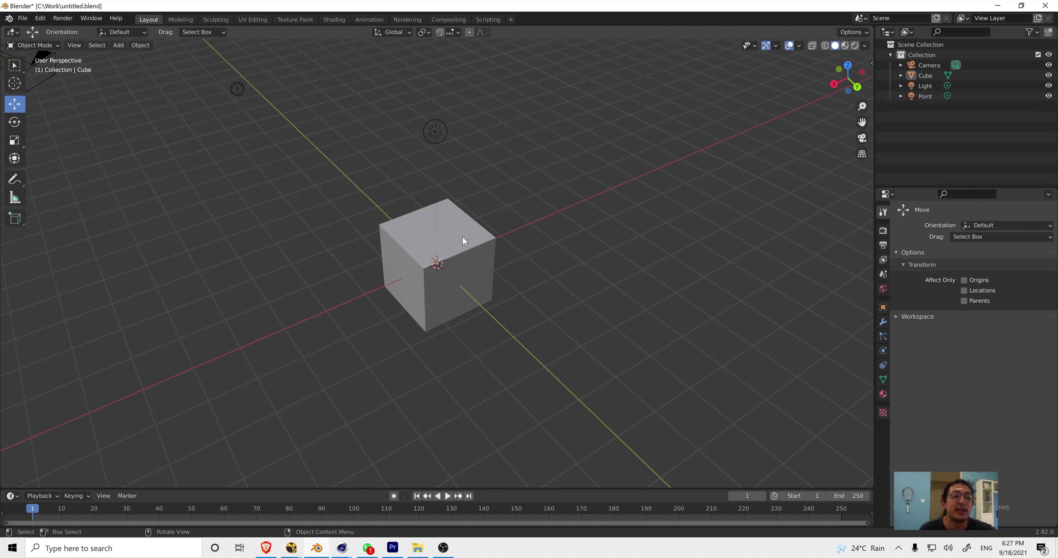
{"action": "left_click", "coordinate": [434, 132]}
{"action": "left_click", "coordinate": [422, 214]}
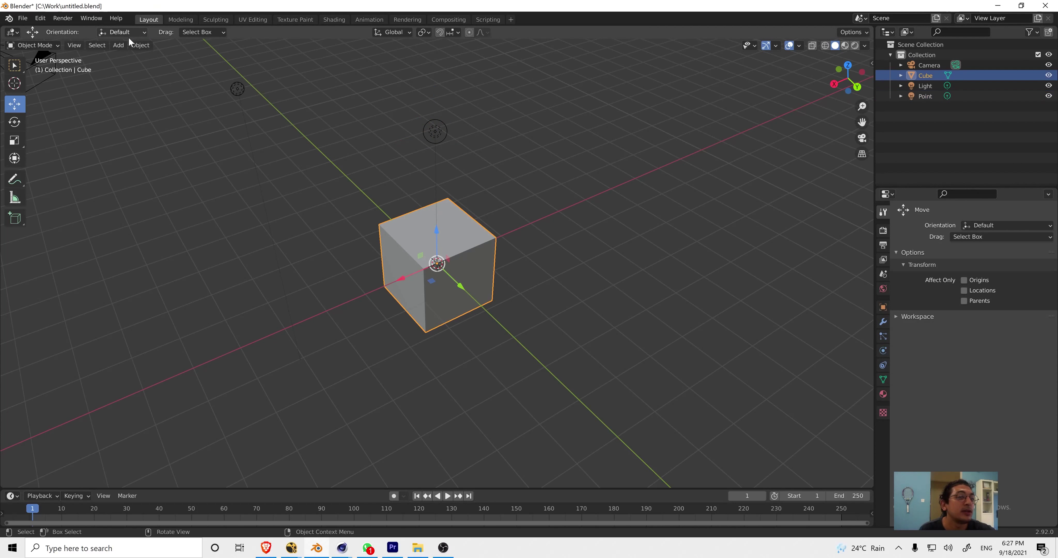
{"action": "left_click", "coordinate": [119, 45]}
{"action": "mouse_move", "coordinate": [160, 57]}
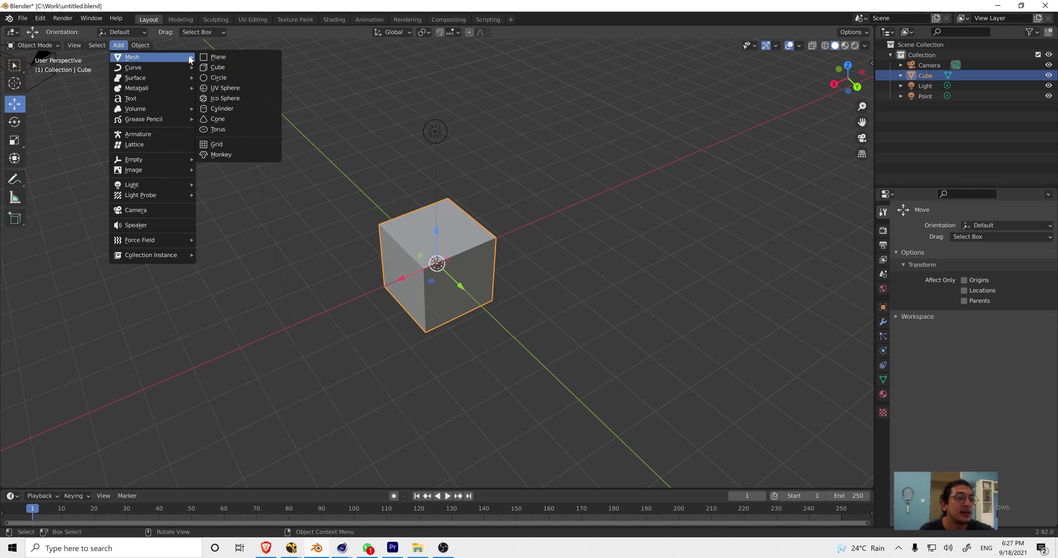
{"action": "left_click", "coordinate": [248, 58]}
{"action": "key", "text": "s"}
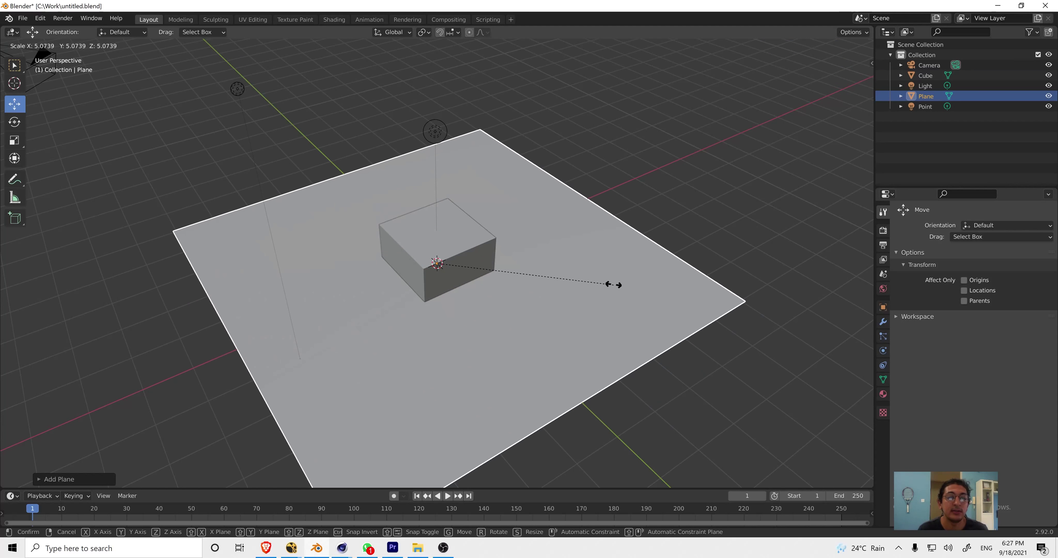
{"action": "left_click", "coordinate": [614, 286]}
- Render a test image showing the cube's shadow on the floor, then return to the scene
{"action": "scroll", "coordinate": [444, 231], "scroll_direction": "up", "scroll_amount": 5}
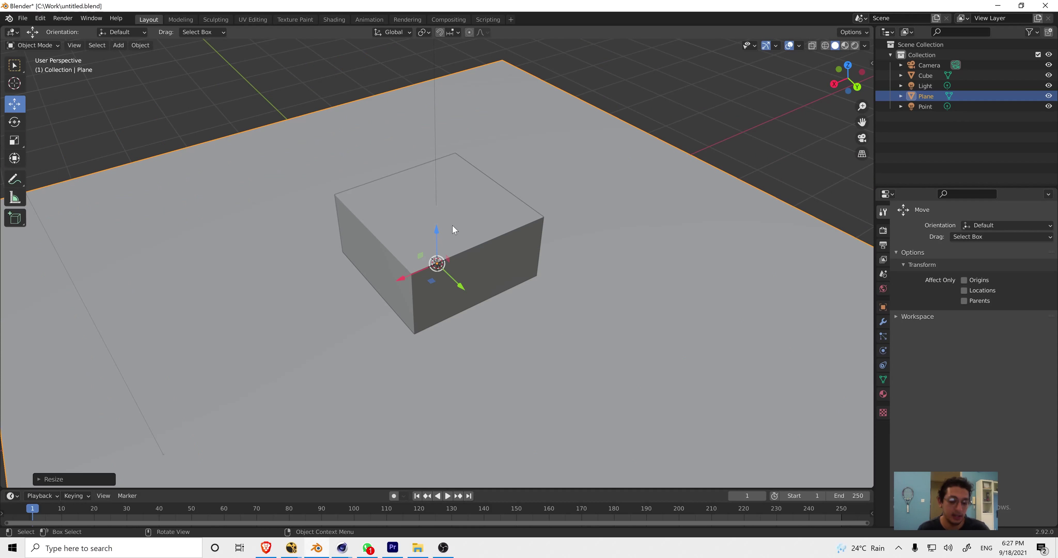
{"action": "key", "text": "F12"}
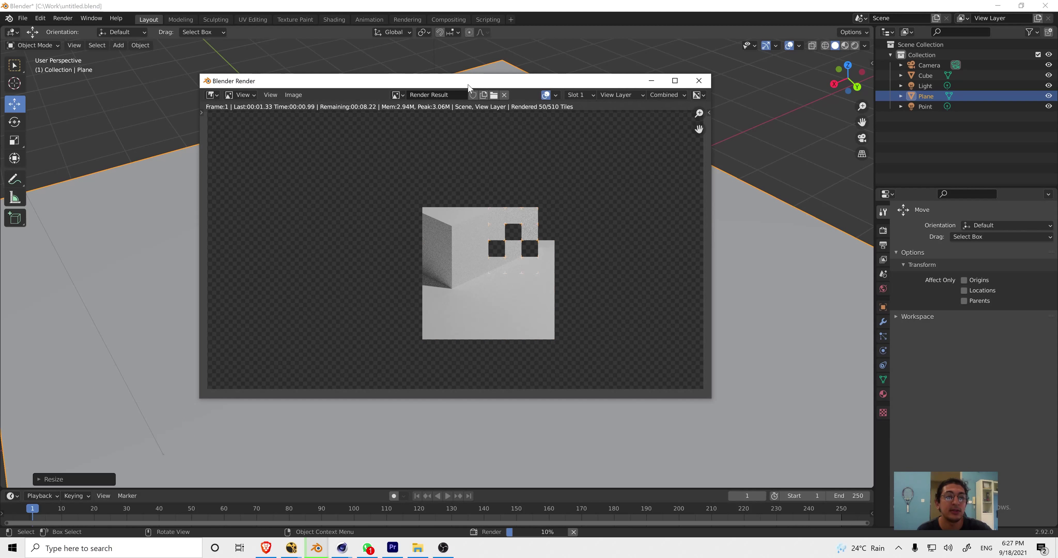
{"action": "left_click_drag", "start_coordinate": [370, 81], "coordinate": [226, 61]}
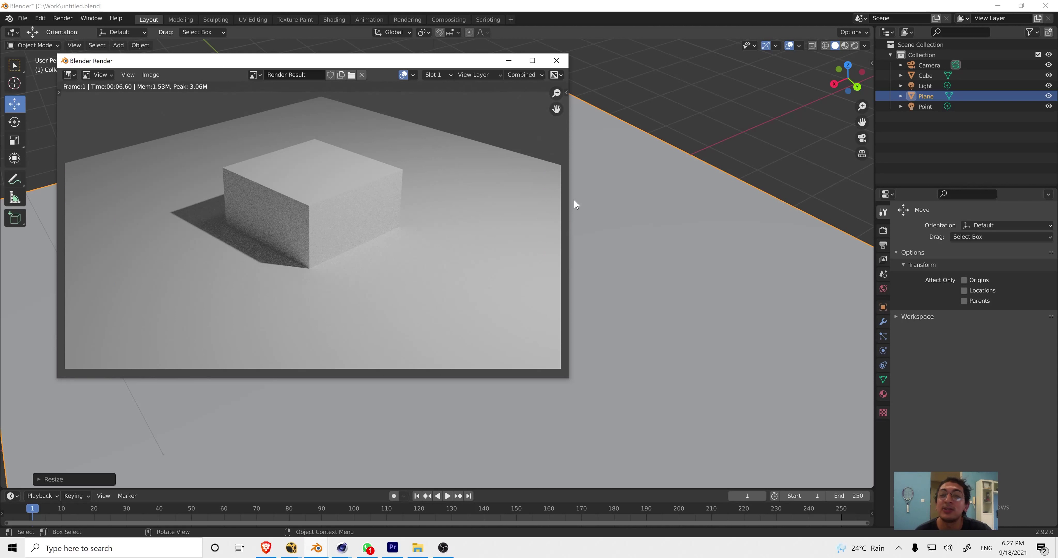
{"action": "left_click", "coordinate": [923, 97]}
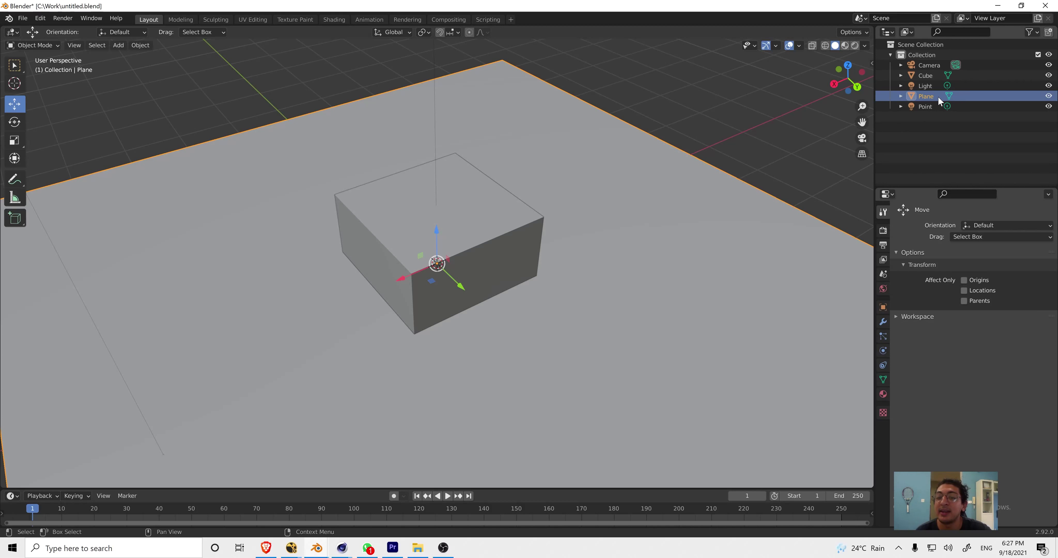
- Enable Shadow Catcher in the Plane's visibility settings and render with F12
{"action": "left_click", "coordinate": [883, 307]}
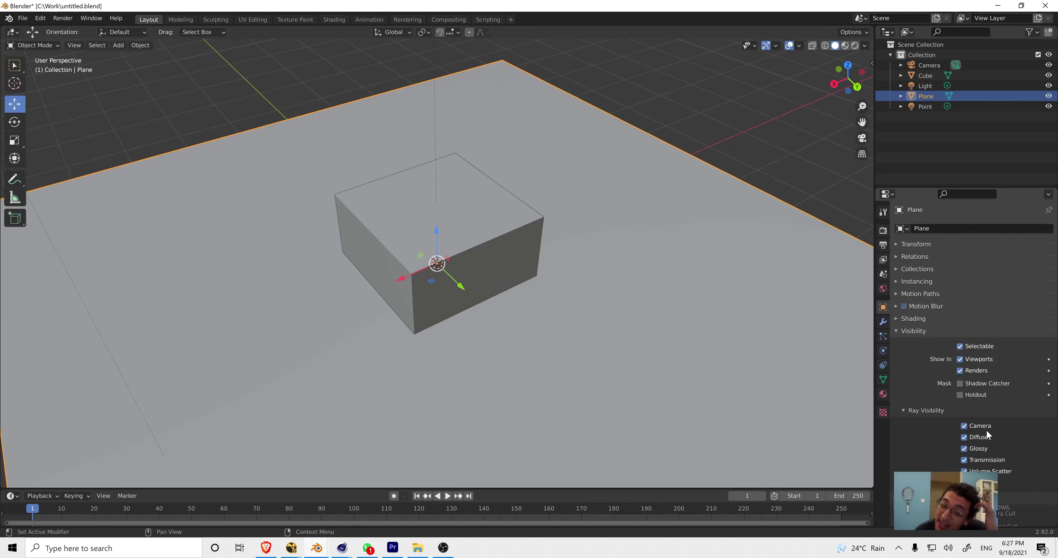
{"action": "scroll", "coordinate": [952, 407], "scroll_direction": "down", "scroll_amount": 2}
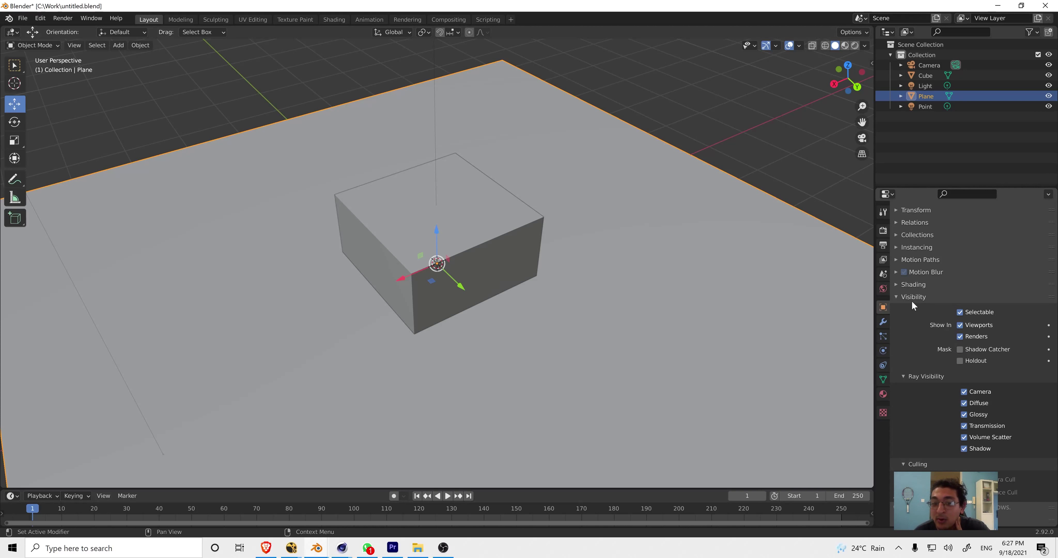
{"action": "left_click", "coordinate": [960, 348]}
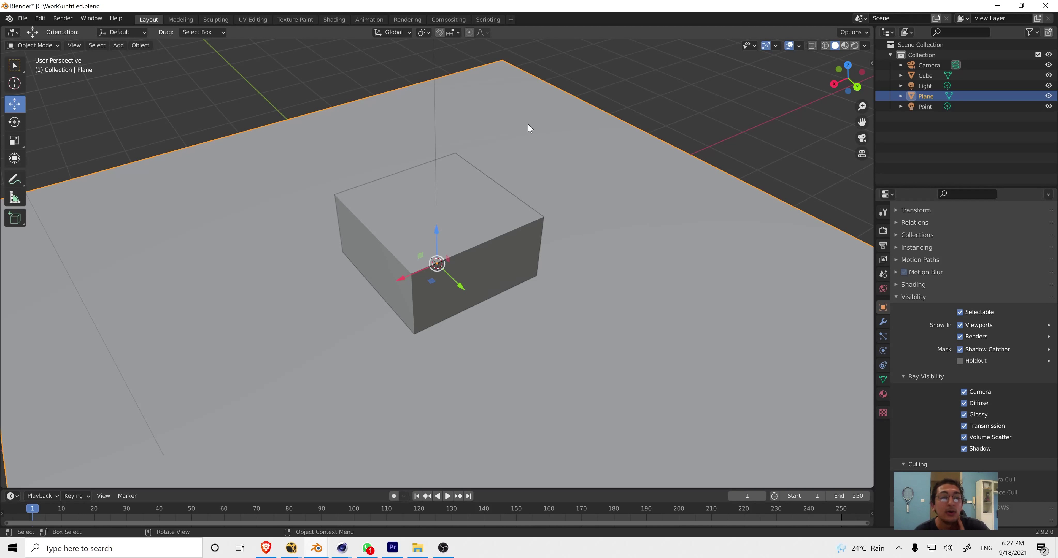
{"action": "key", "text": "F12"}
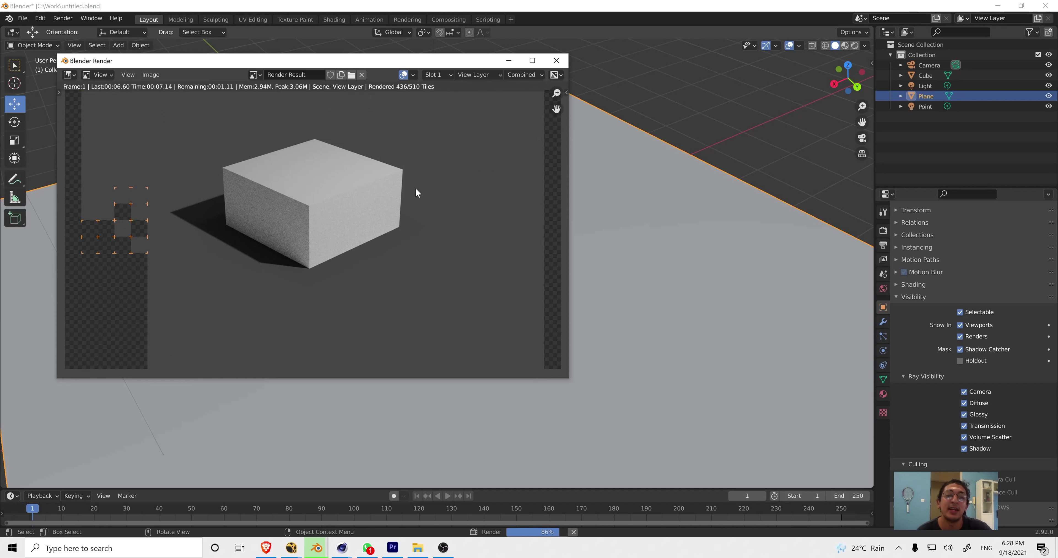
- Expand the Film section in Render Properties
{"action": "left_click", "coordinate": [883, 231]}
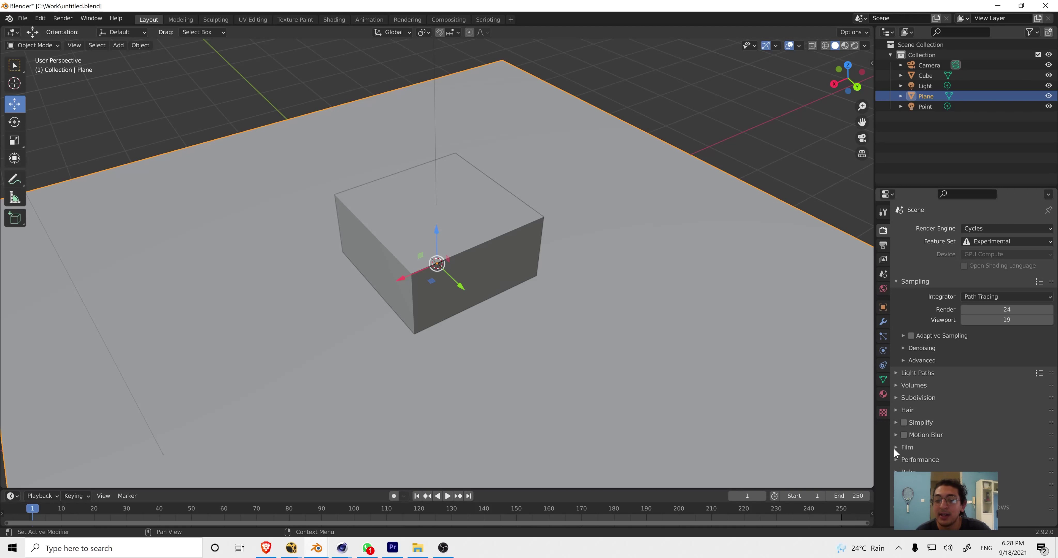
{"action": "left_click", "coordinate": [898, 446]}
{"action": "scroll", "coordinate": [936, 462], "scroll_direction": "down", "scroll_amount": 3}
- Turn on Film > Transparent and render again with F12
{"action": "scroll", "coordinate": [931, 469], "scroll_direction": "down", "scroll_amount": 2}
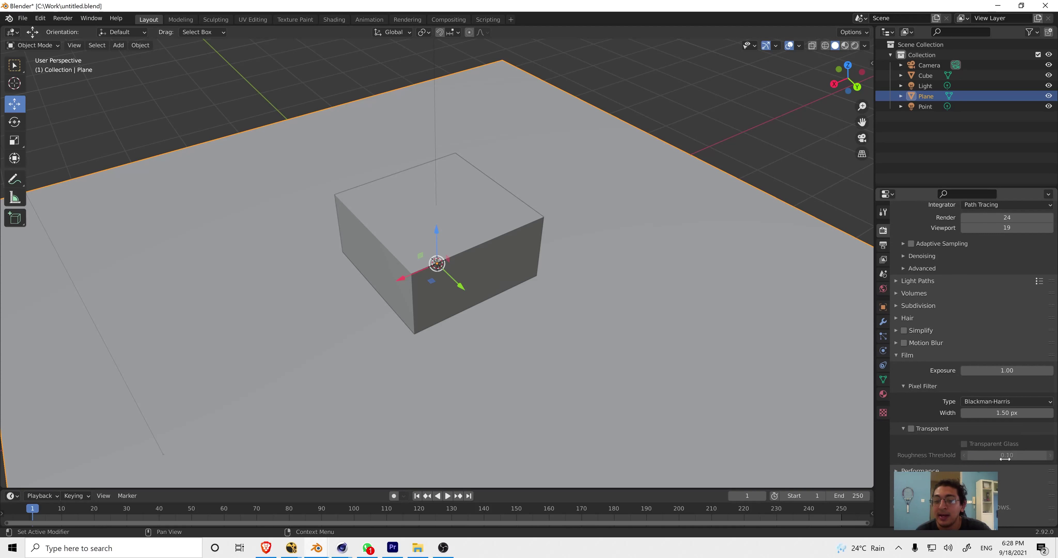
{"action": "left_click", "coordinate": [911, 428]}
{"action": "key", "text": "F12"}
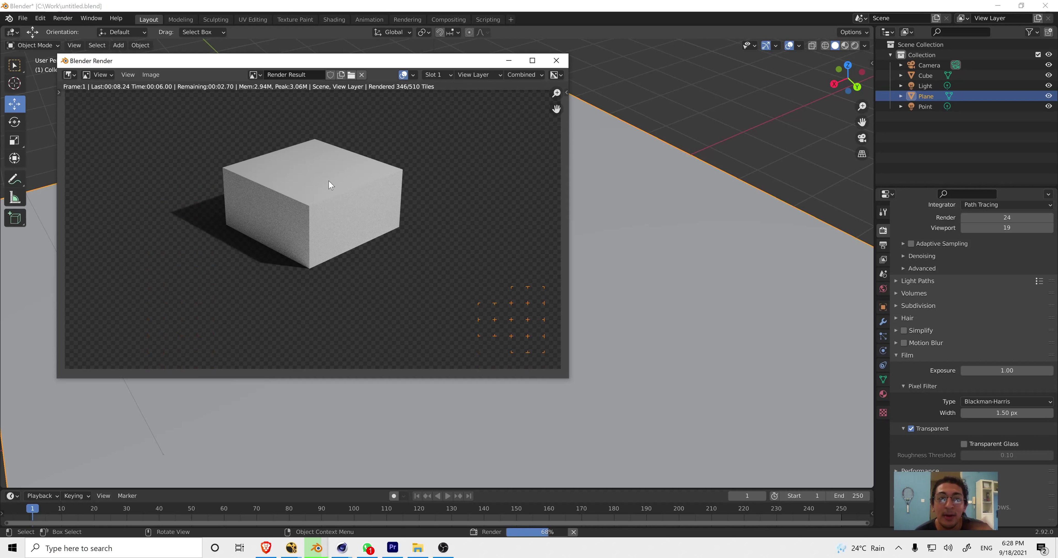
- Check the Output Properties are RGBA PNG, render once more, and select the Cube
{"action": "left_click", "coordinate": [883, 247]}
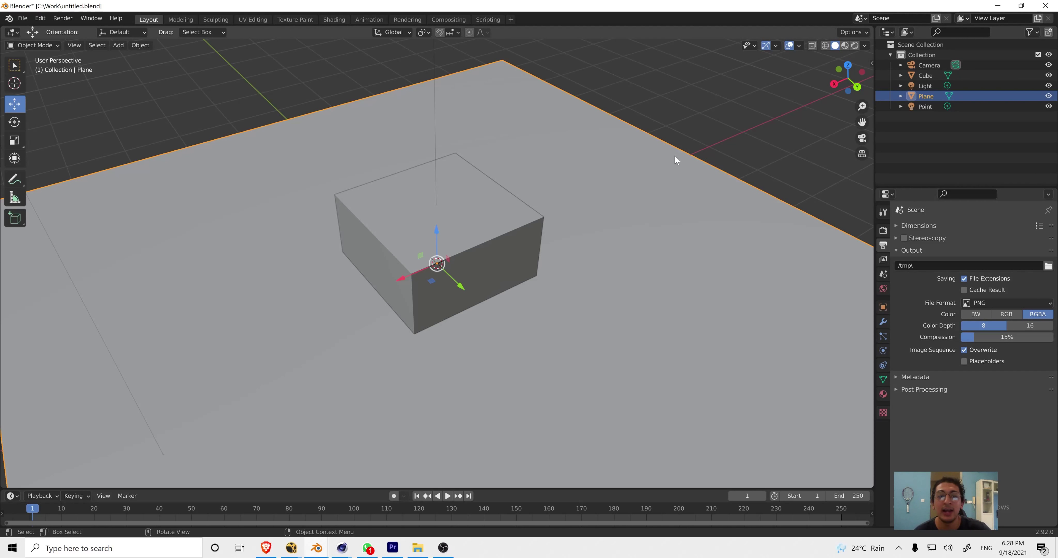
{"action": "key", "text": "F12"}
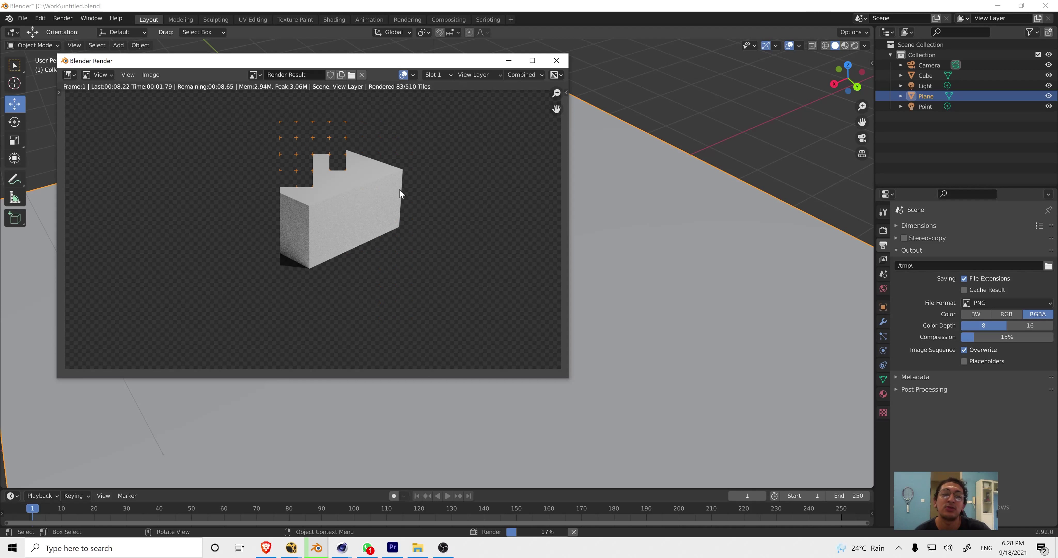
{"action": "left_click", "coordinate": [922, 77]}
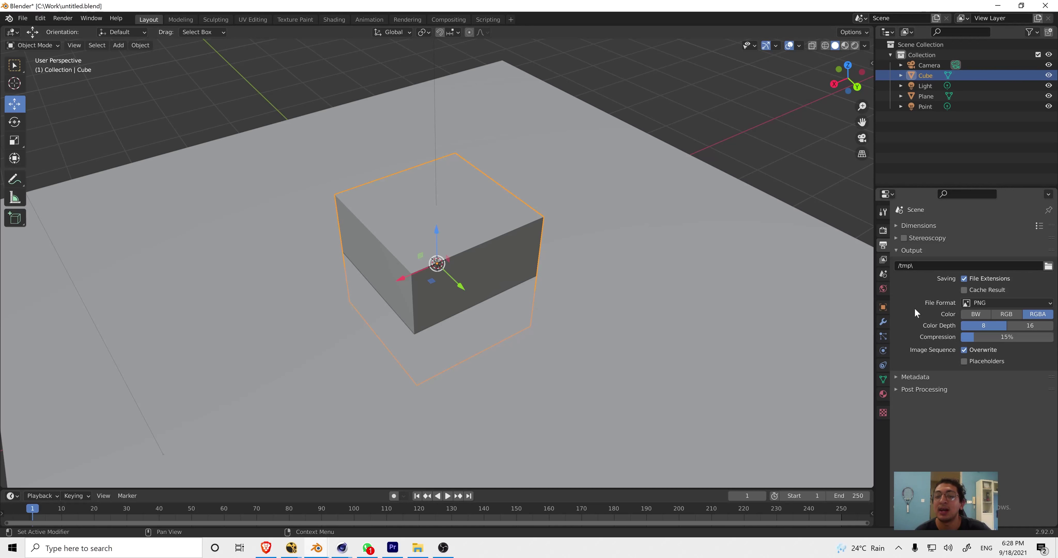
- Select the ground Plane, render the frame with F12, and drag the render window aside
{"action": "left_click", "coordinate": [883, 307]}
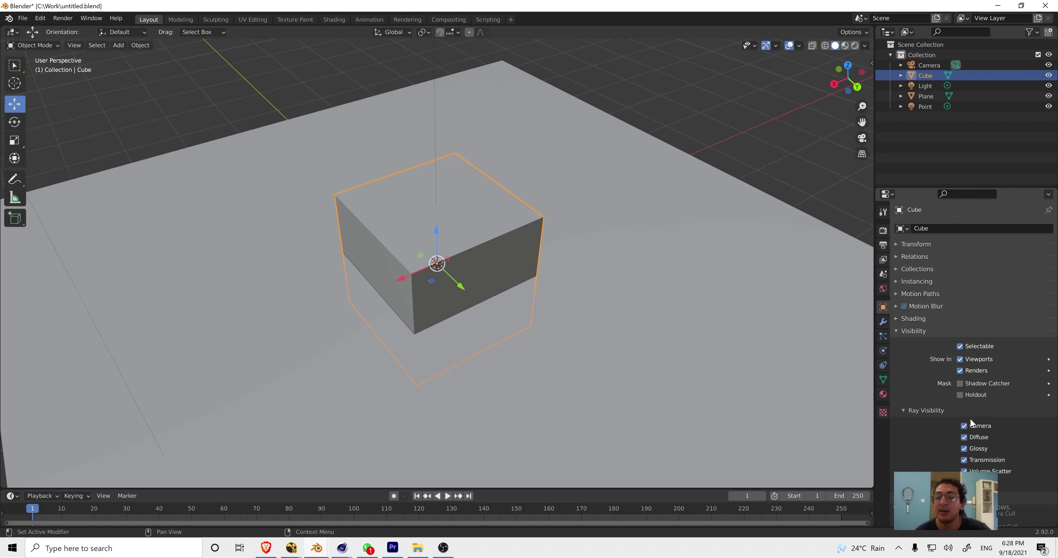
{"action": "left_click", "coordinate": [554, 162]}
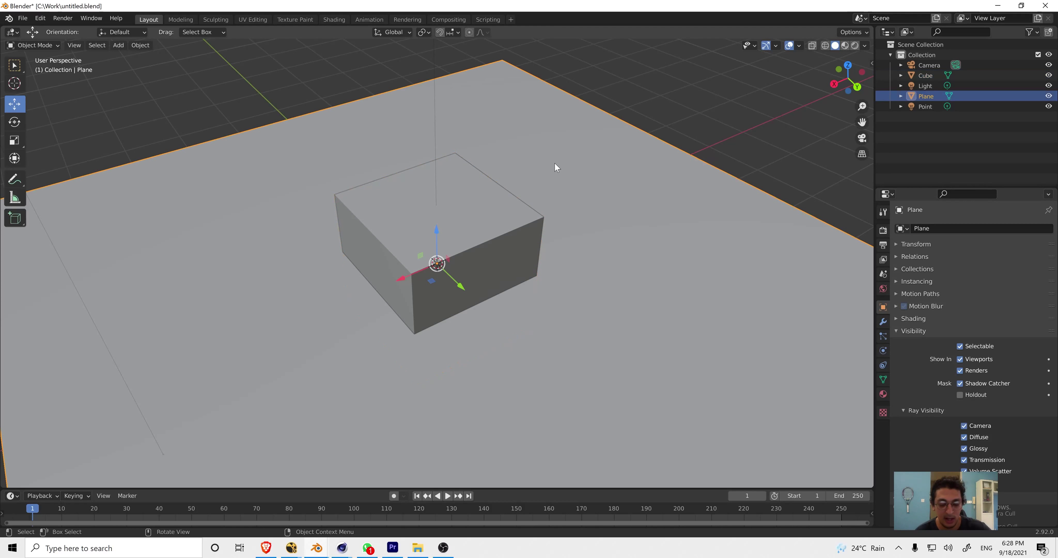
{"action": "key", "text": "F12"}
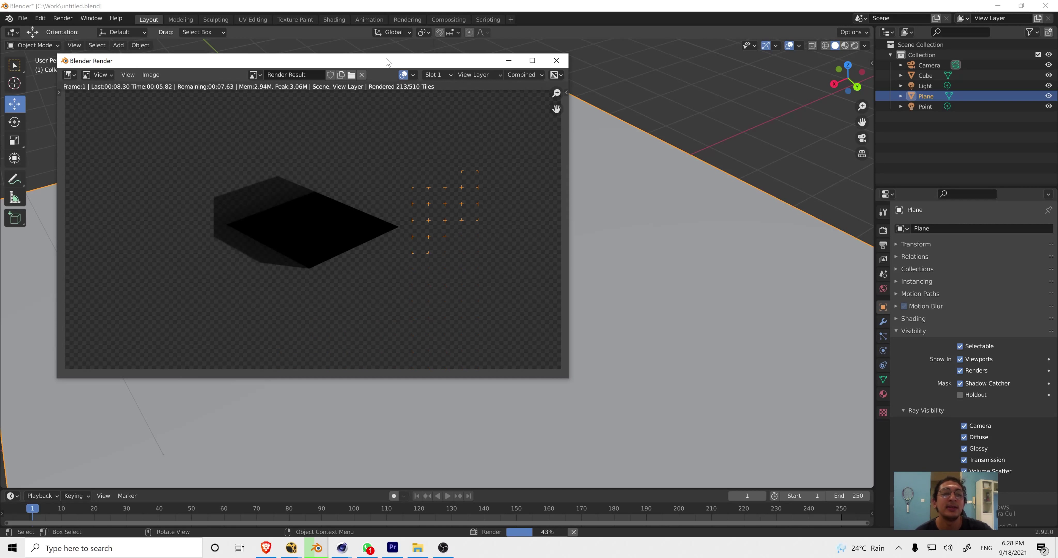
{"action": "left_click_drag", "start_coordinate": [388, 61], "coordinate": [528, 61]}
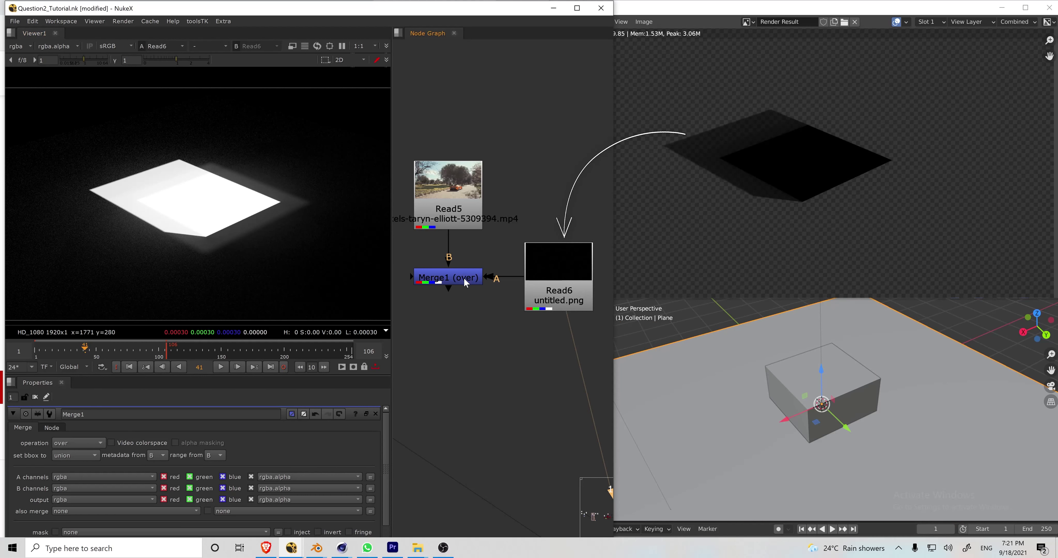
- View Merge1 and toggle it off and on with D to compare the shadow composite, then switch windows
{"action": "key", "text": "1"}
{"action": "left_click", "coordinate": [437, 277]}
{"action": "key", "text": "d"}
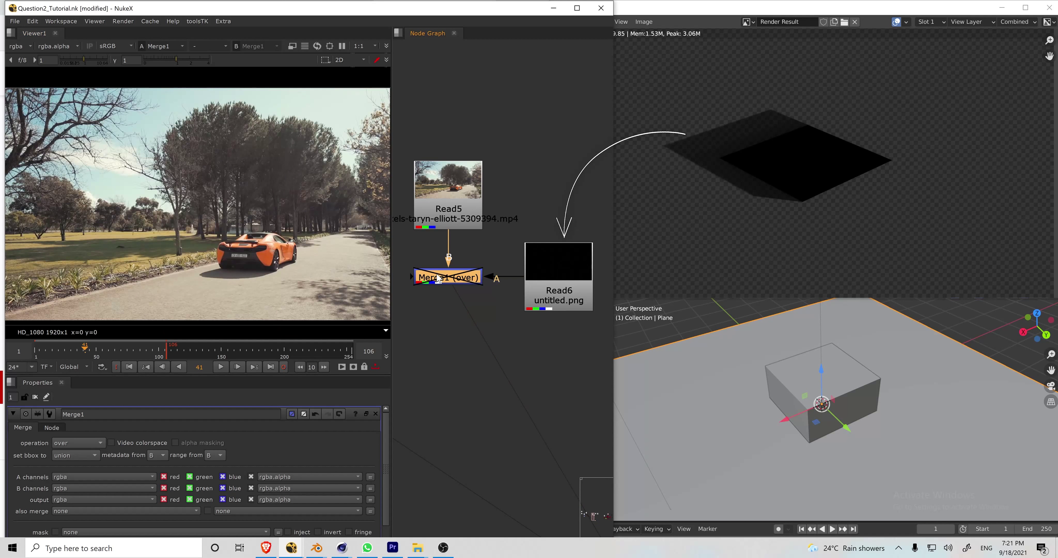
{"action": "key", "text": "d"}
{"action": "key", "text": "d"}
{"action": "key", "text": "d"}
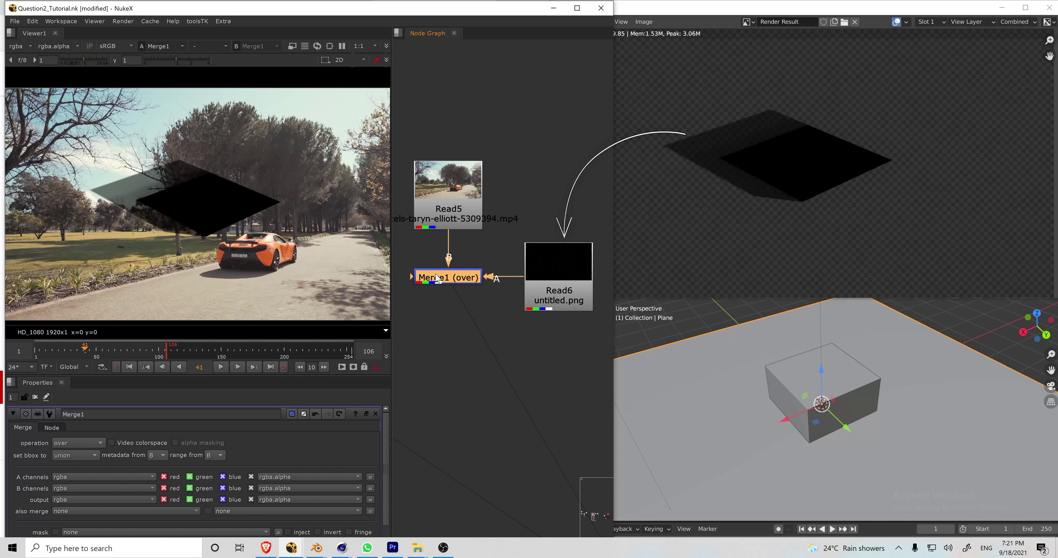
{"action": "key", "text": "alt+Tab"}
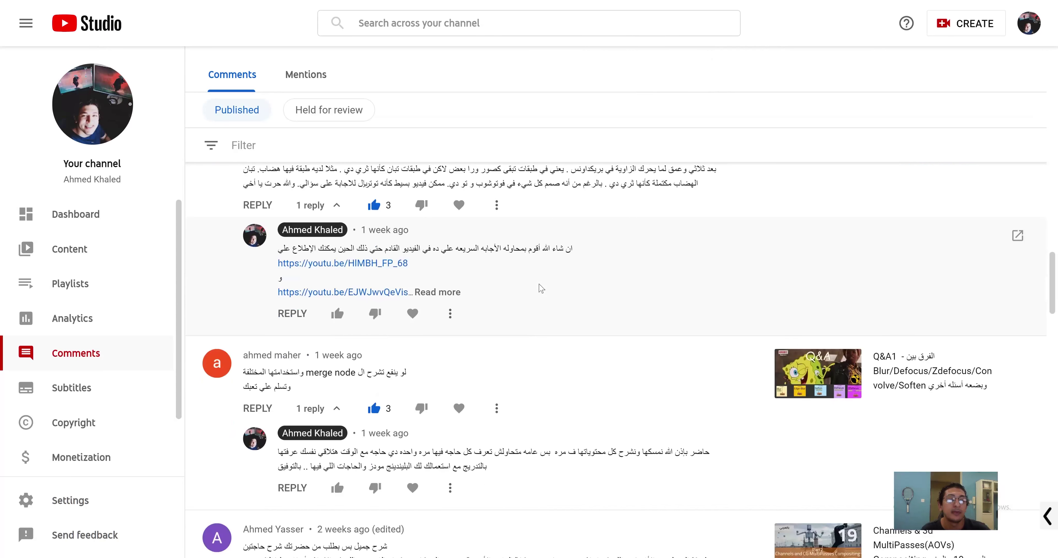
- Scroll the YouTube Studio comments, including the merge-node question, then return to NukeX
{"action": "scroll", "coordinate": [615, 361], "scroll_direction": "down", "scroll_amount": 3}
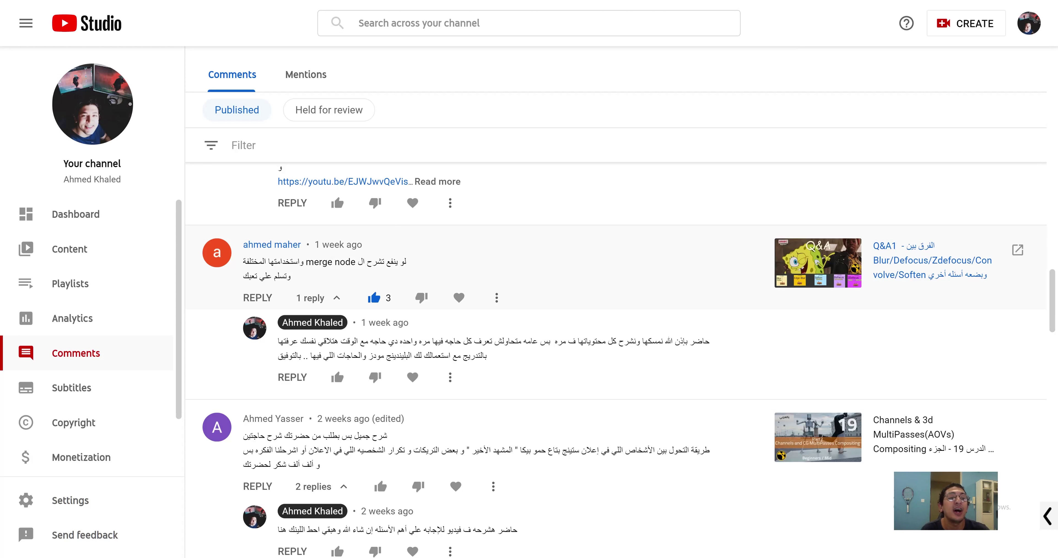
{"action": "key", "text": "alt+Tab"}
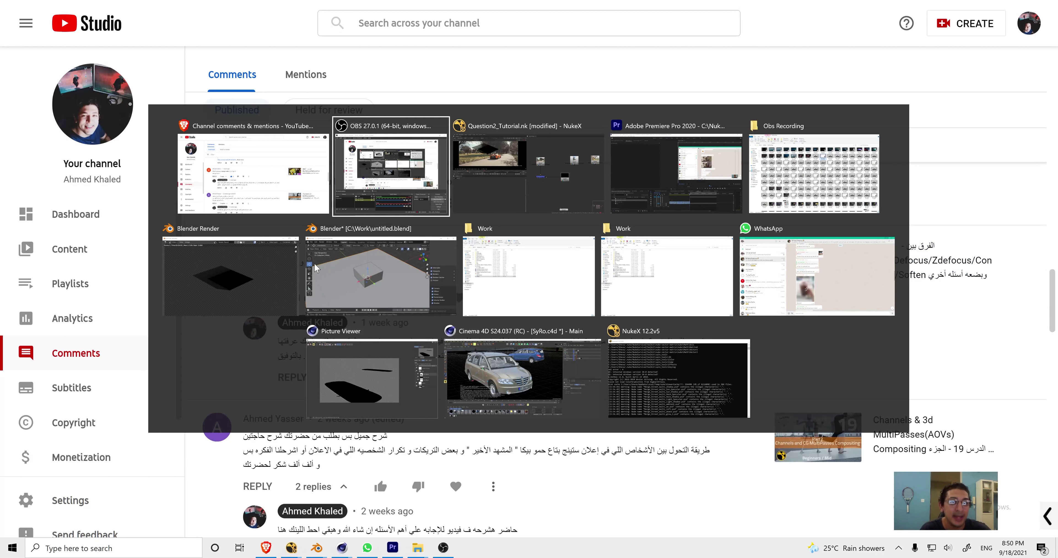
{"action": "key", "text": "alt+Tab"}
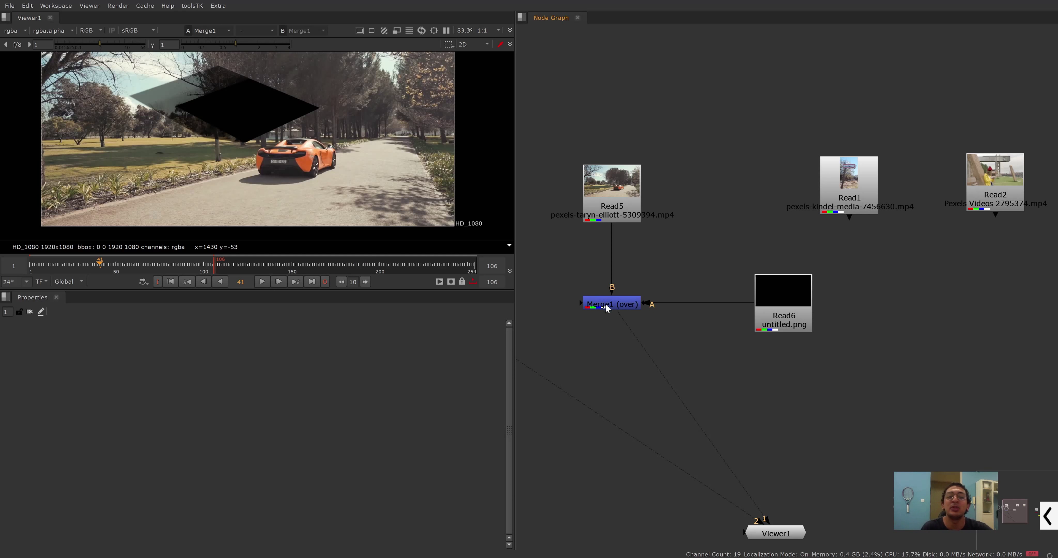
- Open Merge1's settings and browse its blend operations while keeping over, then bring up YouTube Studio comments
{"action": "double_click", "coordinate": [606, 309]}
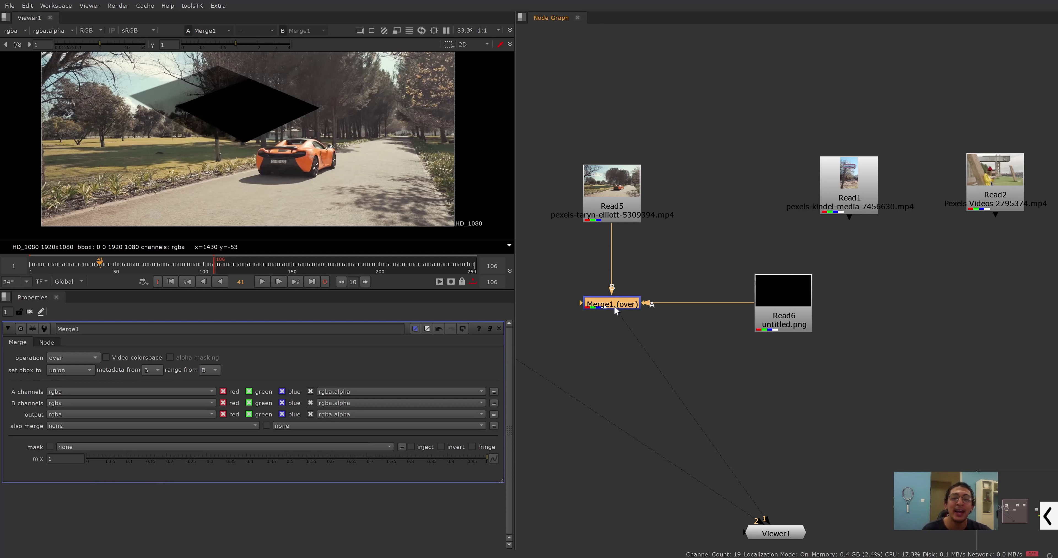
{"action": "left_click_drag", "start_coordinate": [615, 311], "coordinate": [611, 325]}
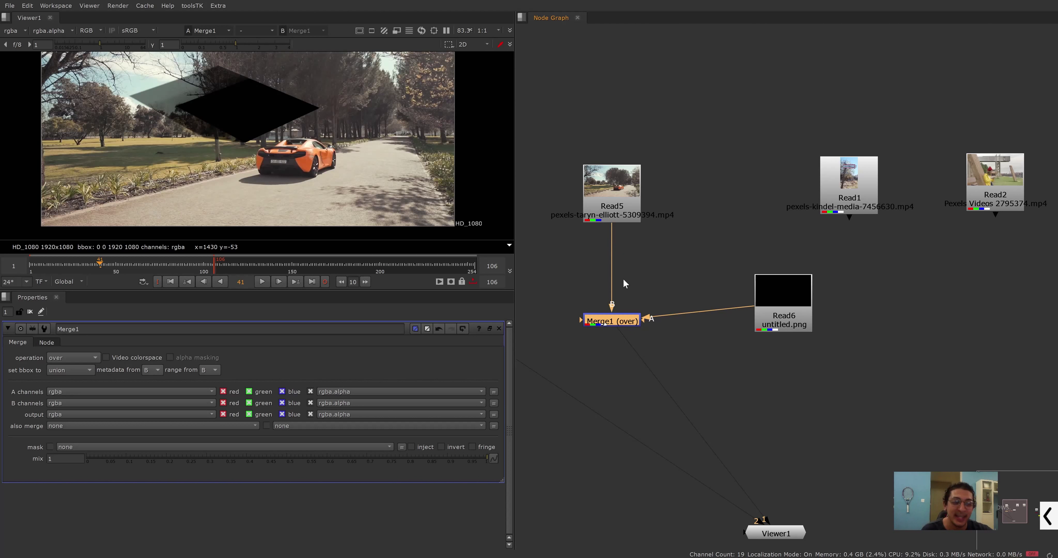
{"action": "left_click", "coordinate": [63, 356]}
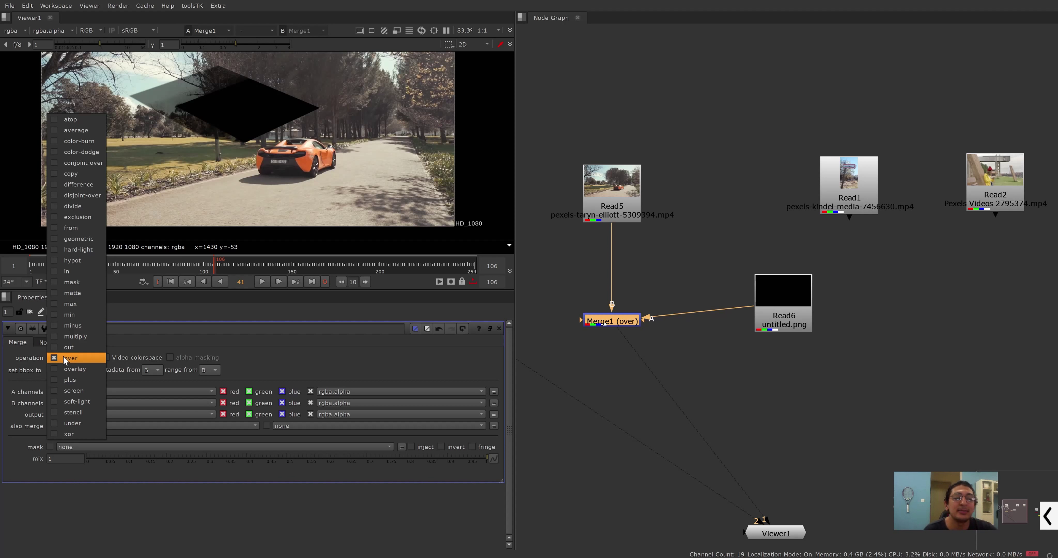
{"action": "left_click", "coordinate": [738, 314]}
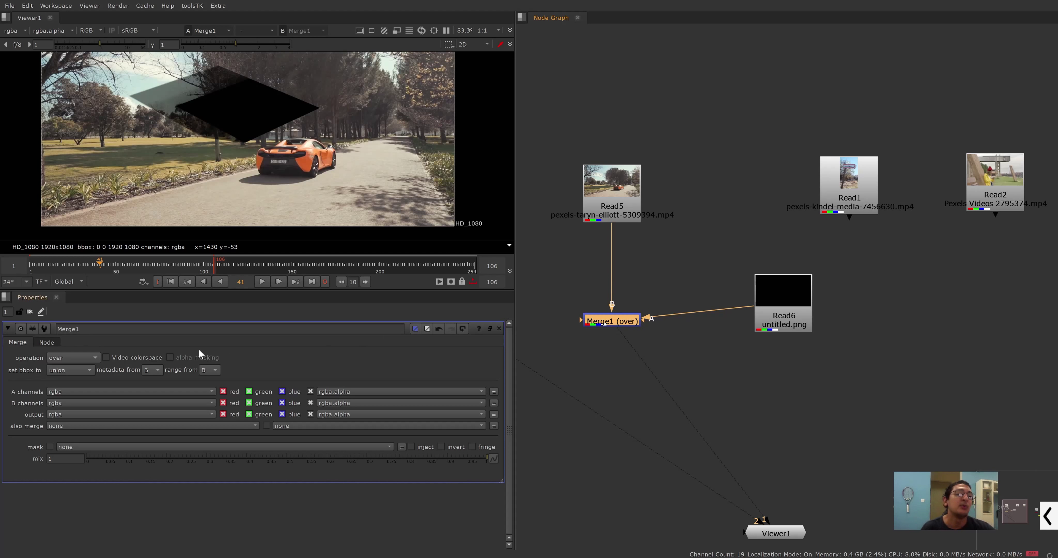
{"action": "left_click", "coordinate": [69, 358]}
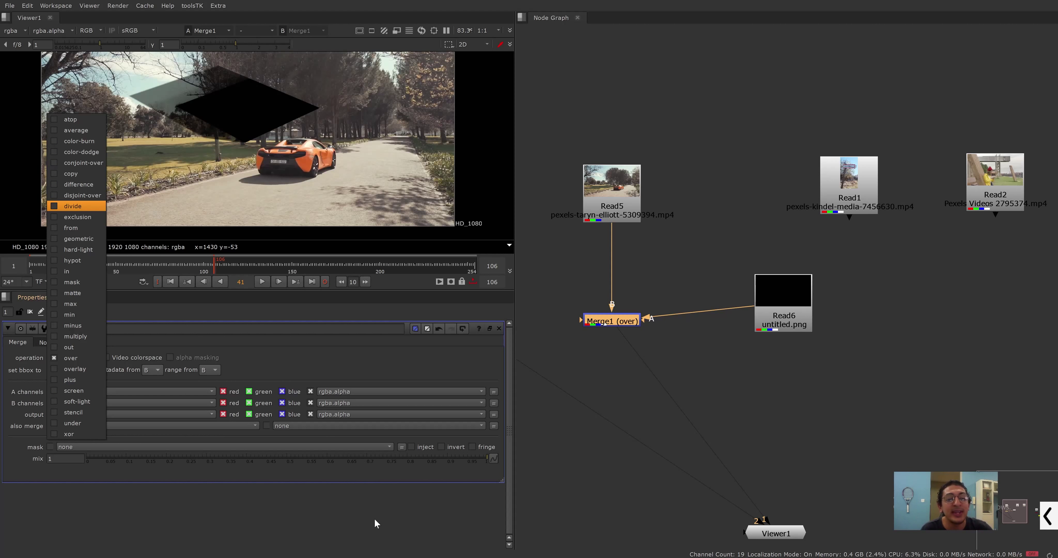
{"action": "key", "text": "alt+Tab"}
{"action": "key", "text": "alt+Tab"}
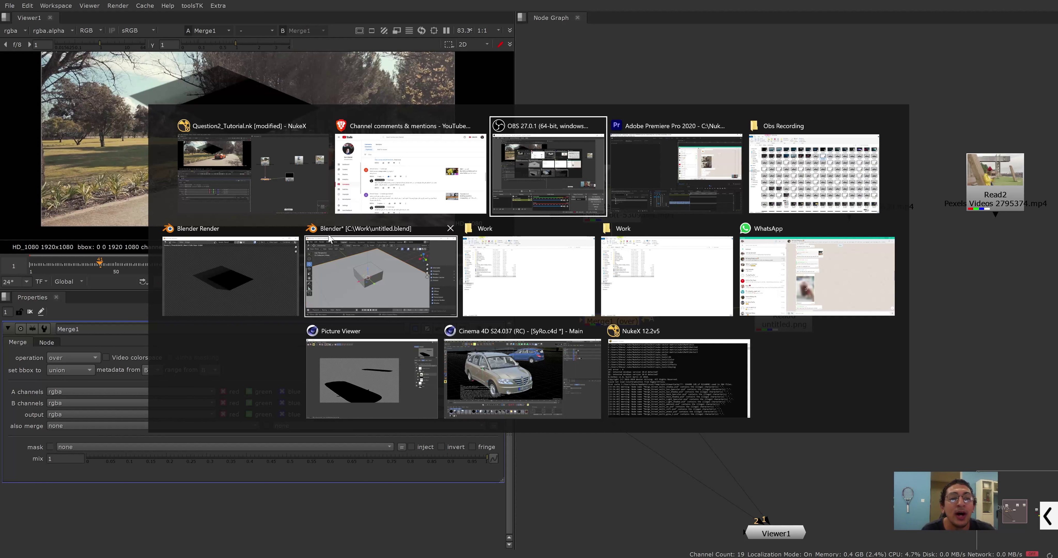
{"action": "left_click", "coordinate": [410, 173]}
- Switch to the Foundry Merge Operations documentation tab and scroll into its operations table
{"action": "key", "text": "ctrl+Tab"}
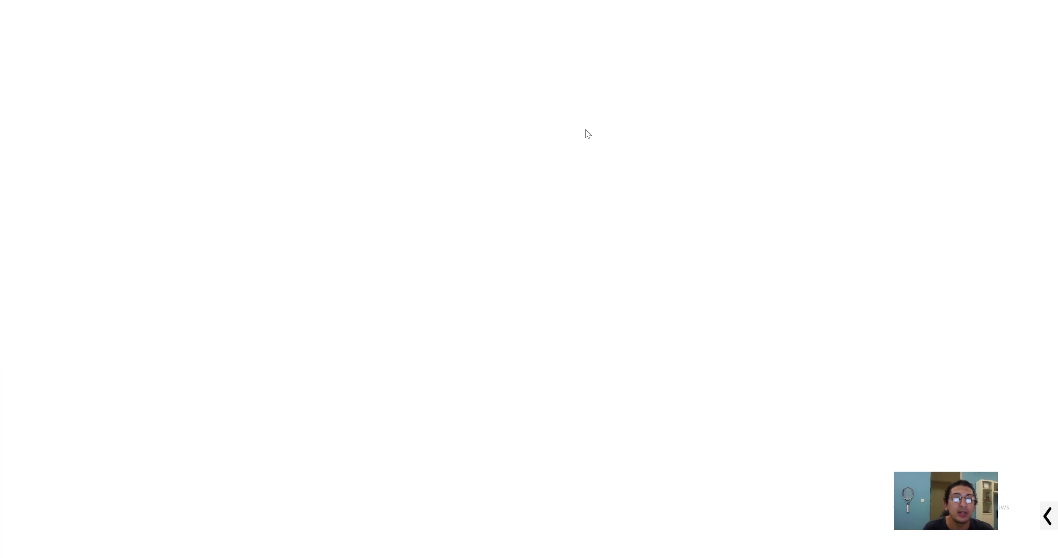
{"action": "key", "text": "ctrl+Tab"}
{"action": "key", "text": "ctrl+Tab"}
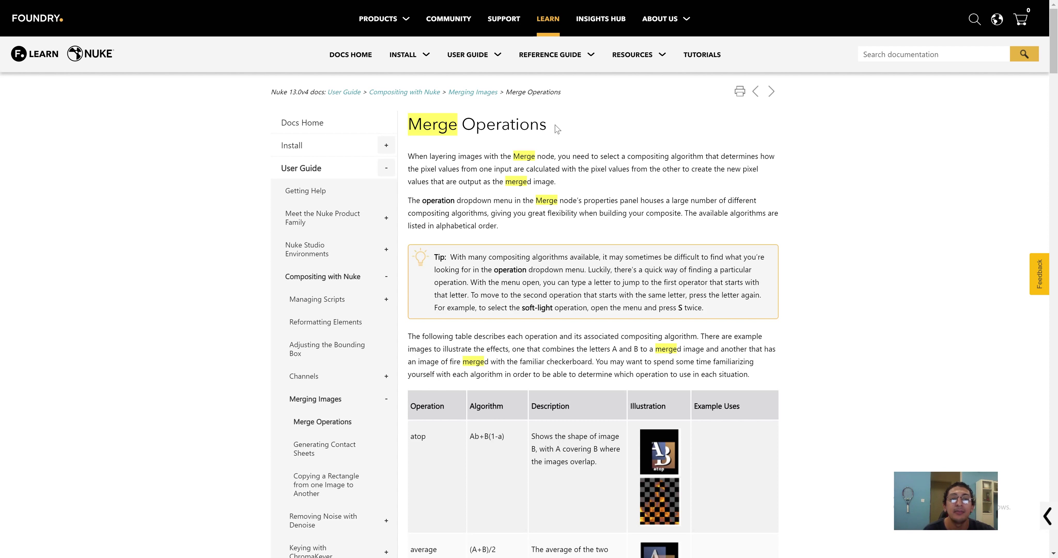
{"action": "left_click_drag", "start_coordinate": [558, 129], "coordinate": [422, 125]}
{"action": "scroll", "coordinate": [558, 132], "scroll_direction": "down", "scroll_amount": 3}
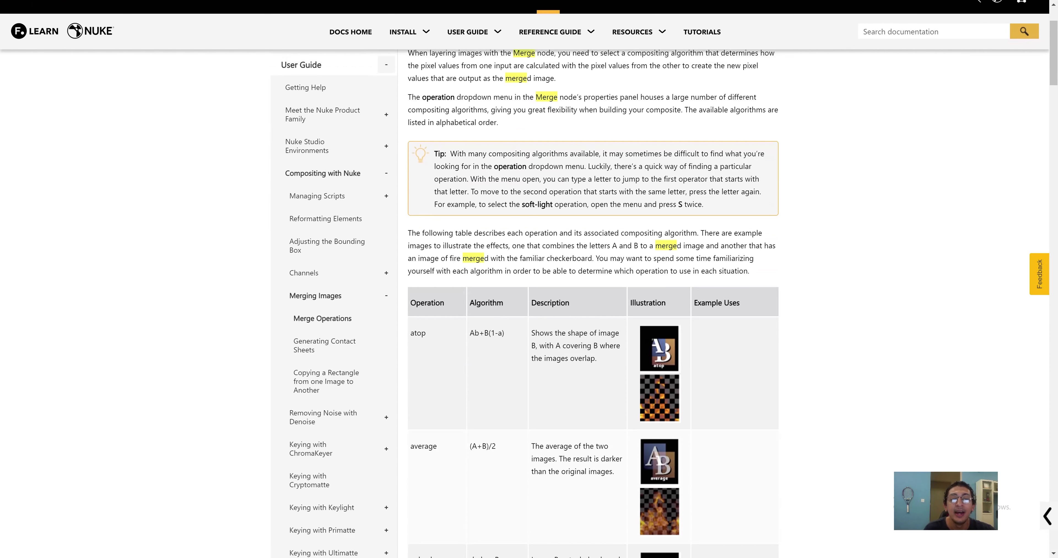
{"action": "scroll", "coordinate": [558, 132], "scroll_direction": "up", "scroll_amount": 3}
{"action": "scroll", "coordinate": [559, 131], "scroll_direction": "down", "scroll_amount": 5}
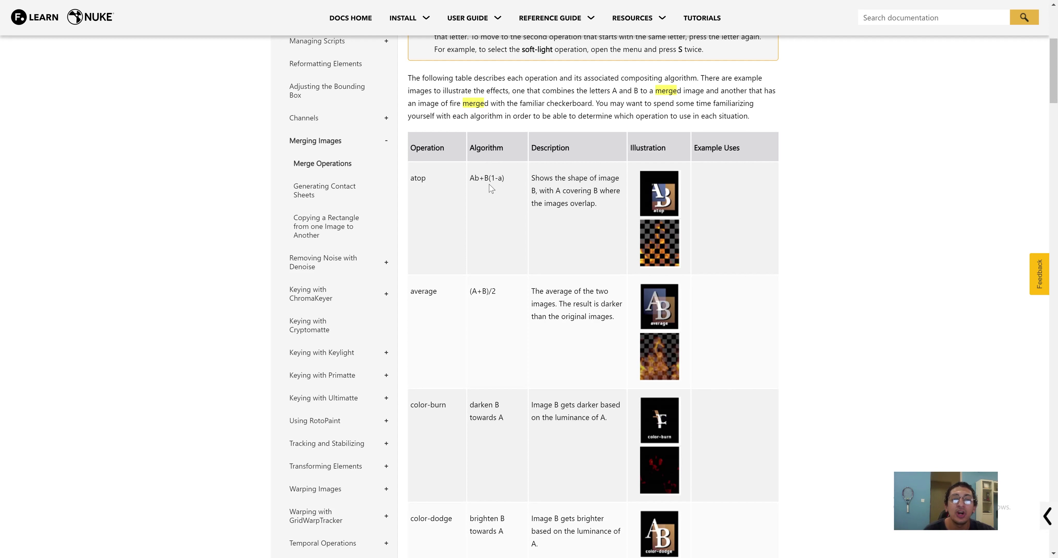
{"action": "scroll", "coordinate": [502, 204], "scroll_direction": "down", "scroll_amount": 1}
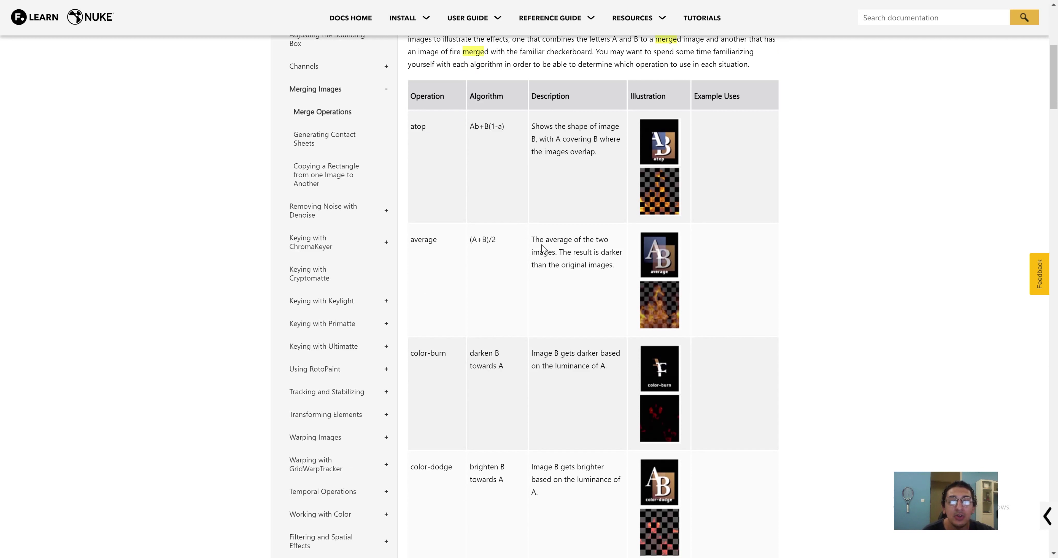
- Highlight the average row's description and scroll through the operations from atop to difference
{"action": "mouse_move", "coordinate": [541, 246]}
{"action": "left_mouse_down"}
{"action": "mouse_move", "coordinate": [619, 274]}
{"action": "mouse_move", "coordinate": [544, 240]}
{"action": "left_mouse_up"}
{"action": "left_click", "coordinate": [618, 275]}
{"action": "left_click", "coordinate": [420, 238]}
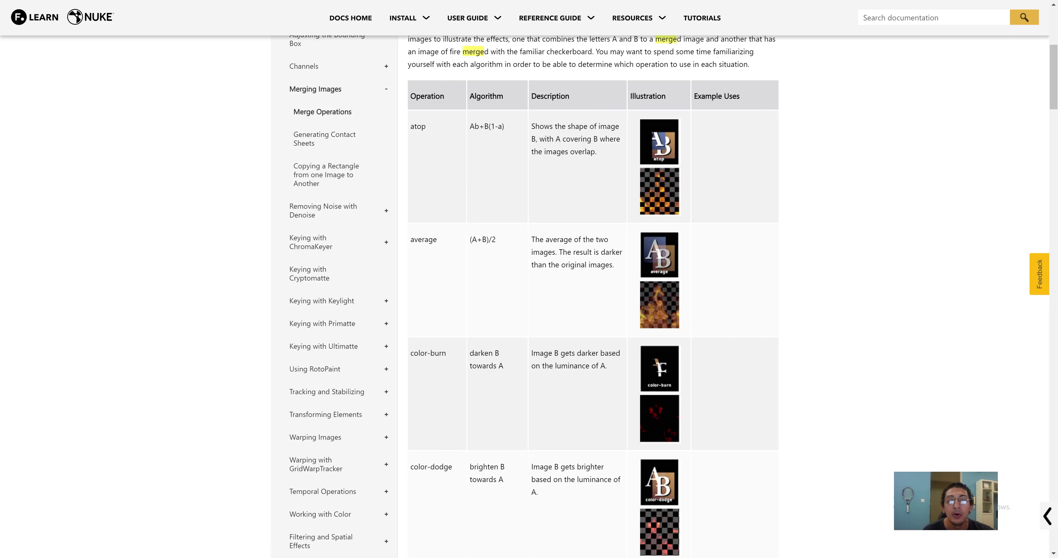
{"action": "left_click_drag", "start_coordinate": [609, 252], "coordinate": [612, 265]}
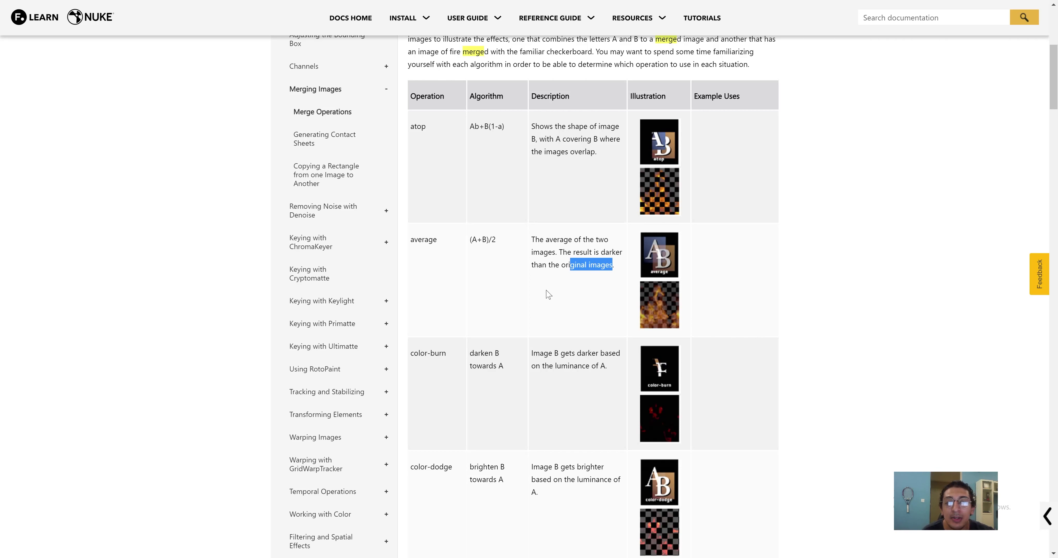
{"action": "scroll", "coordinate": [548, 294], "scroll_direction": "down", "scroll_amount": 5}
{"action": "scroll", "coordinate": [529, 259], "scroll_direction": "down", "scroll_amount": 3}
{"action": "scroll", "coordinate": [530, 258], "scroll_direction": "down", "scroll_amount": 2}
{"action": "scroll", "coordinate": [529, 259], "scroll_direction": "up", "scroll_amount": 1}
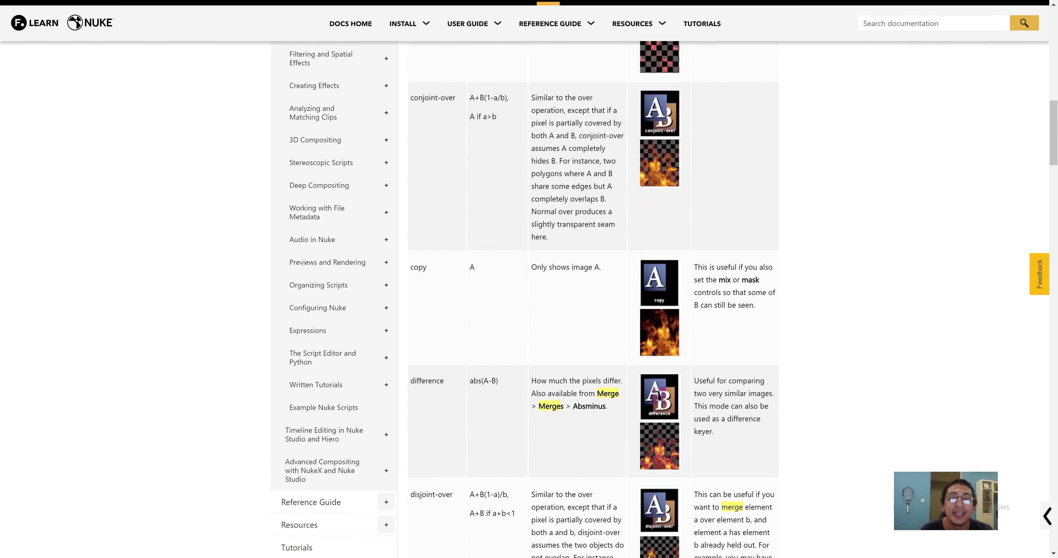
{"action": "scroll", "coordinate": [547, 239], "scroll_direction": "up", "scroll_amount": 2}
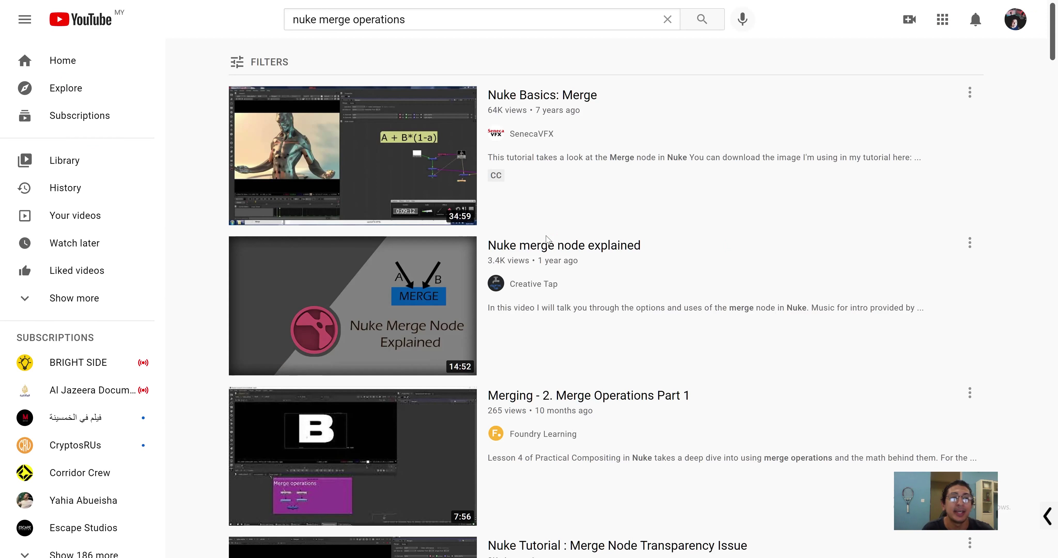
- Look over the 'nuke merge operations' YouTube results, then return to NukeX
{"action": "mouse_move", "coordinate": [411, 19]}
{"action": "left_mouse_down"}
{"action": "mouse_move", "coordinate": [311, 20]}
{"action": "mouse_move", "coordinate": [222, 38]}
{"action": "left_mouse_up"}
{"action": "left_click", "coordinate": [239, 44]}
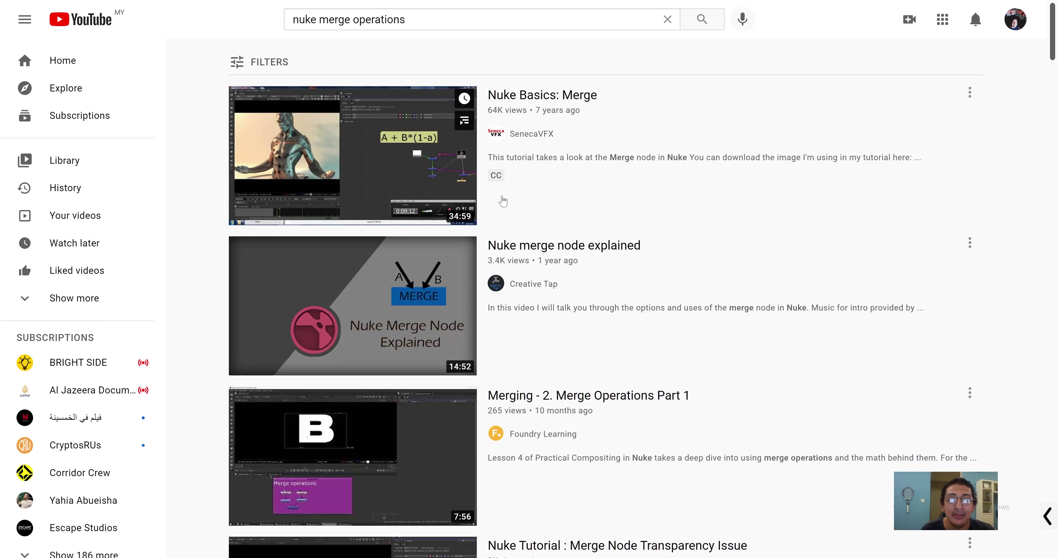
{"action": "key", "text": "alt+Tab"}
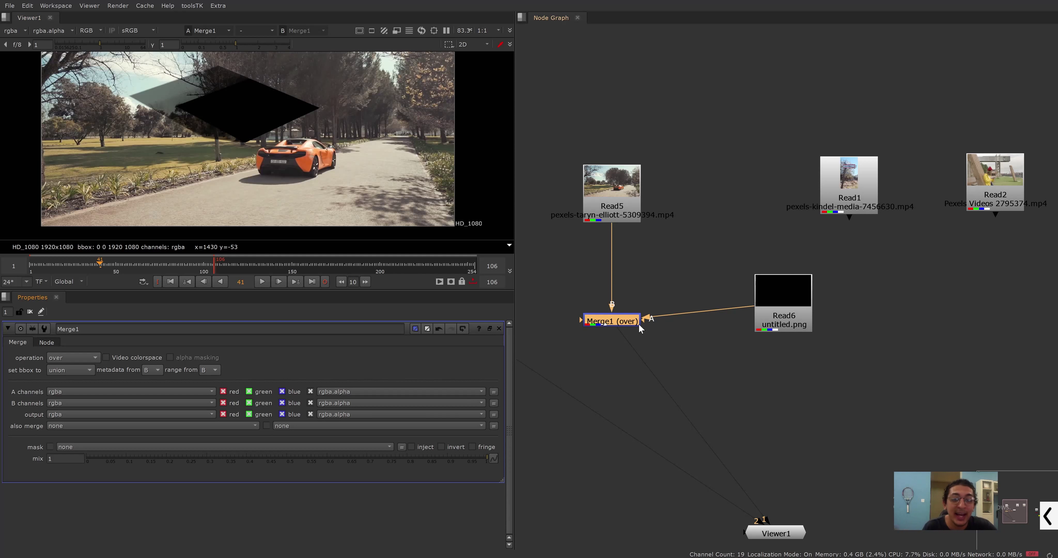
- Review Merge1's operation list, leave it on over, and nudge Merge1 slightly up
{"action": "left_click", "coordinate": [69, 358]}
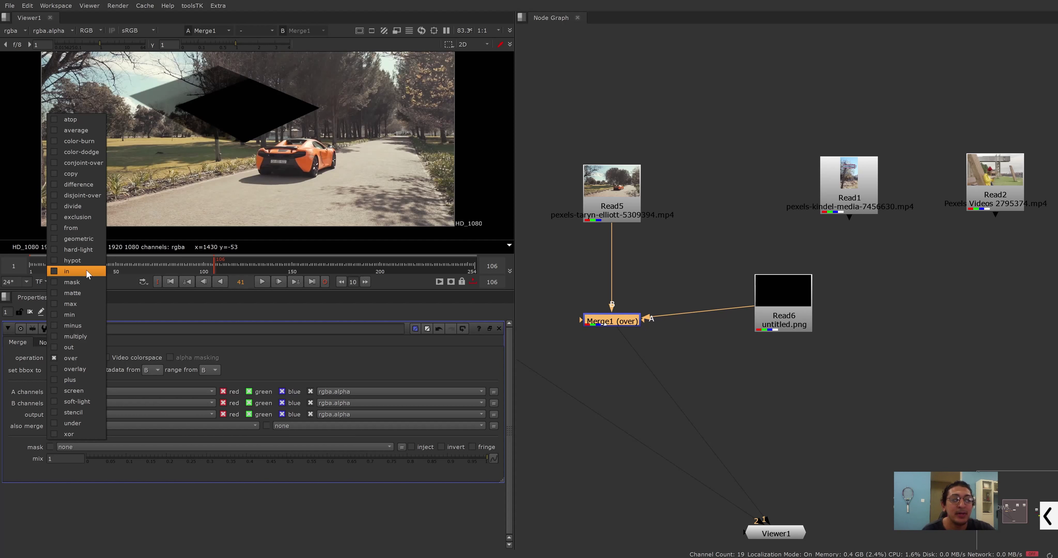
{"action": "left_click", "coordinate": [359, 347]}
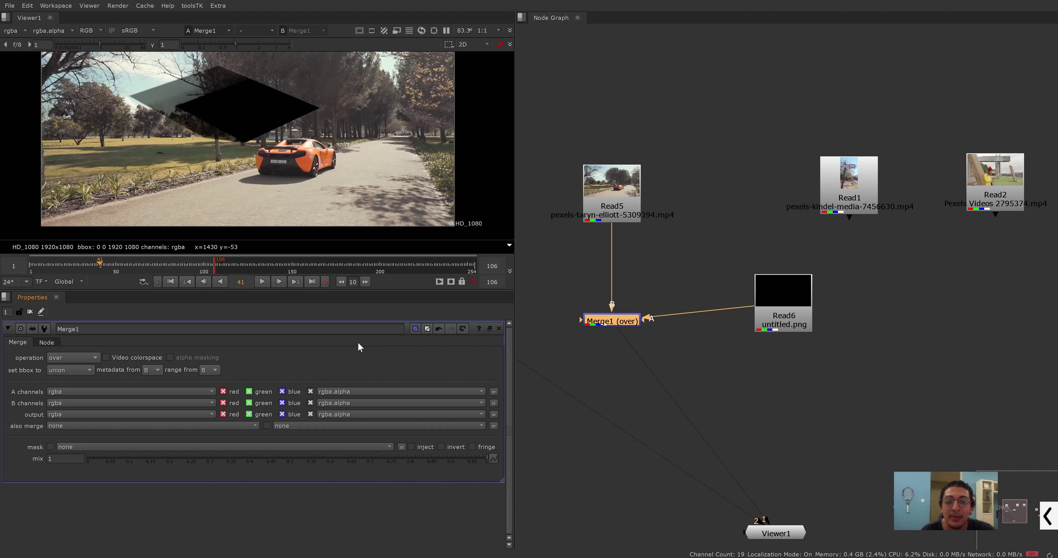
{"action": "left_click_drag", "start_coordinate": [615, 323], "coordinate": [615, 310]}
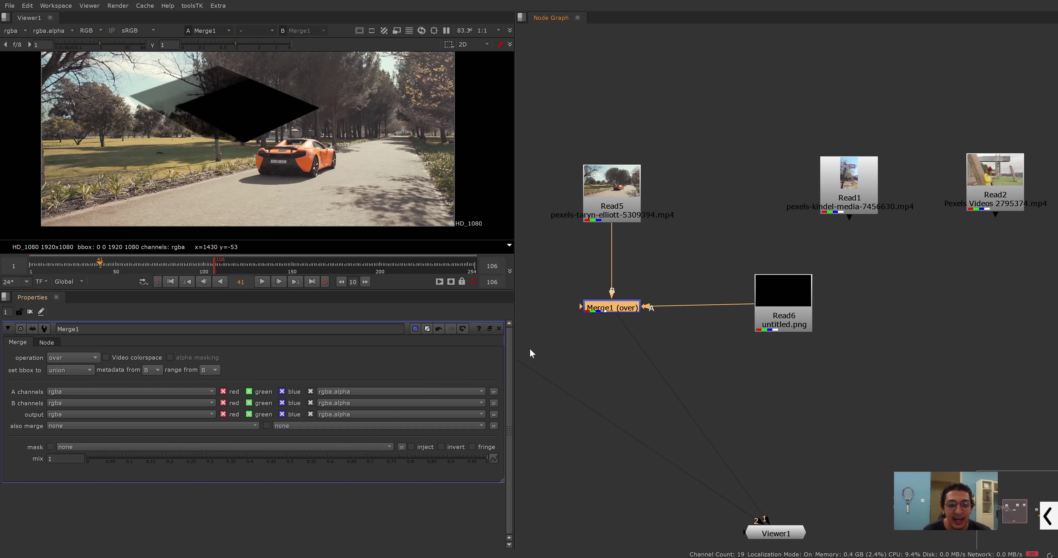
{"action": "scroll", "coordinate": [814, 324], "scroll_direction": "down", "scroll_amount": 2}
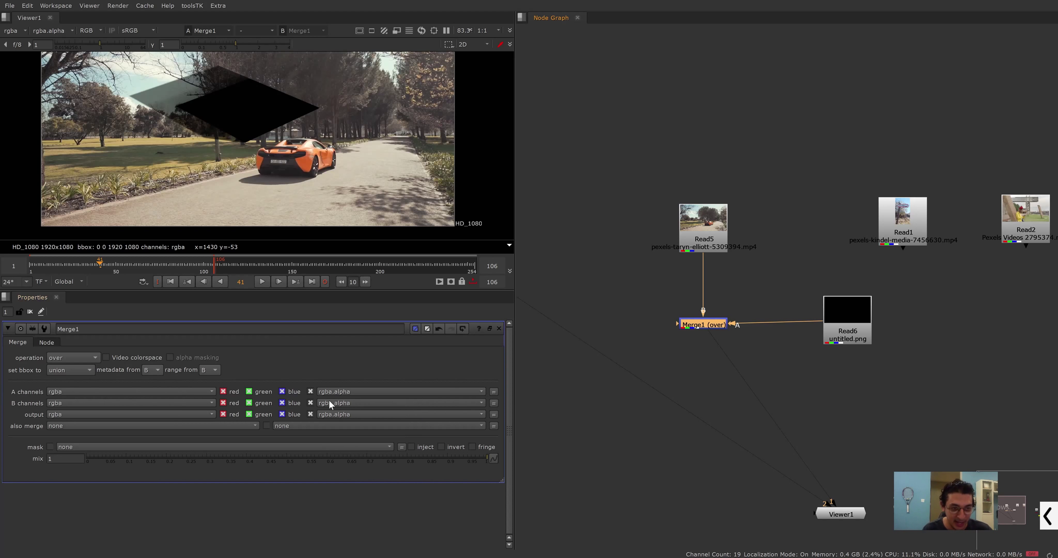
- Rewire Merge1's A input from Read6 to the Read1 clip and reposition the nodes
{"action": "mouse_move", "coordinate": [779, 323]}
{"action": "left_mouse_down"}
{"action": "mouse_move", "coordinate": [831, 311]}
{"action": "mouse_move", "coordinate": [903, 220]}
{"action": "left_mouse_up"}
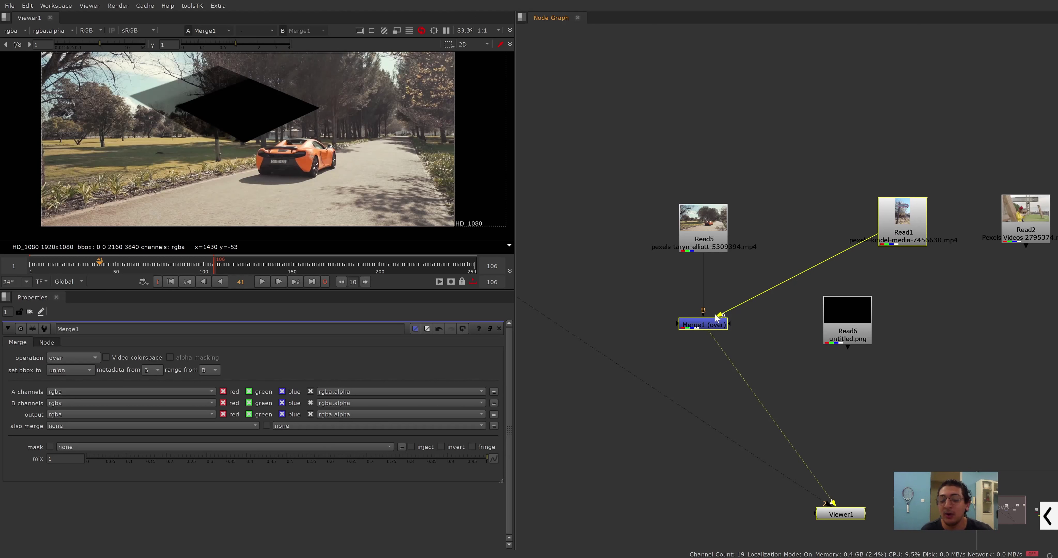
{"action": "left_click_drag", "start_coordinate": [713, 233], "coordinate": [710, 163]}
{"action": "left_click_drag", "start_coordinate": [714, 328], "coordinate": [711, 292]}
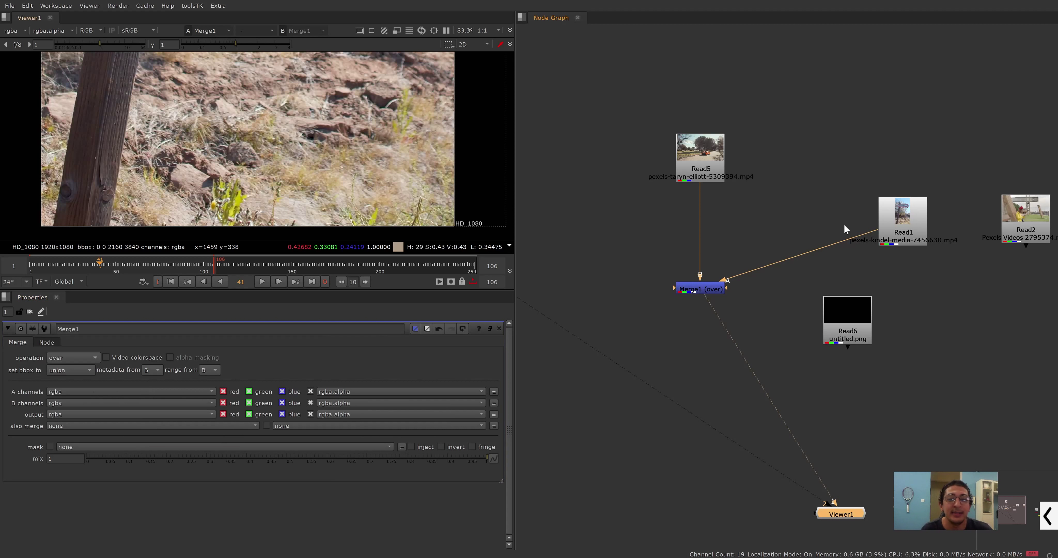
{"action": "left_click_drag", "start_coordinate": [899, 230], "coordinate": [842, 203]}
- Add Transform1 after Read1, scaling the inset to 0.235 and placing it upper-left (-414, -1156)
{"action": "key", "text": "t"}
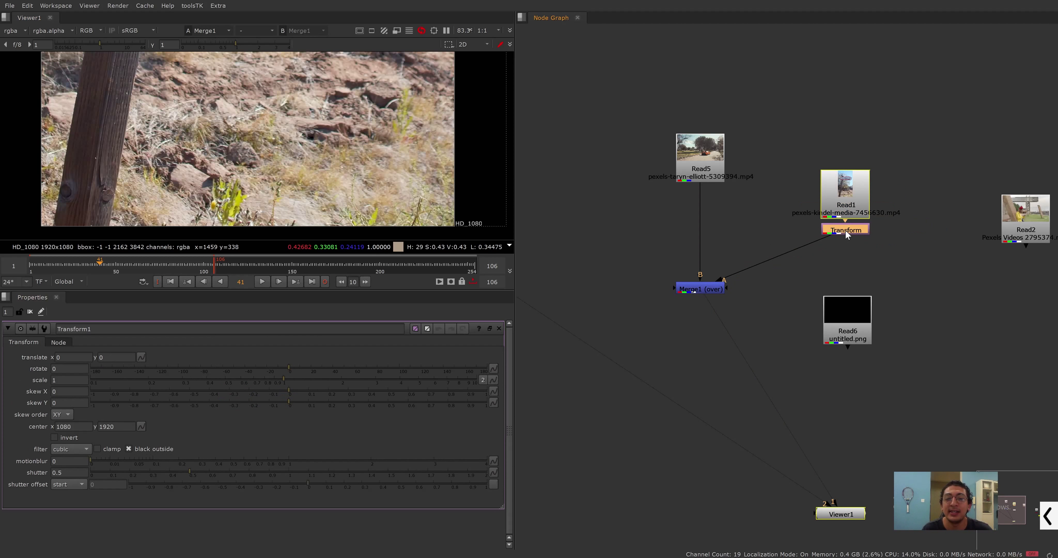
{"action": "left_click", "coordinate": [844, 232]}
{"action": "scroll", "coordinate": [243, 166], "scroll_direction": "down", "scroll_amount": 1}
{"action": "scroll", "coordinate": [243, 166], "scroll_direction": "down", "scroll_amount": 1}
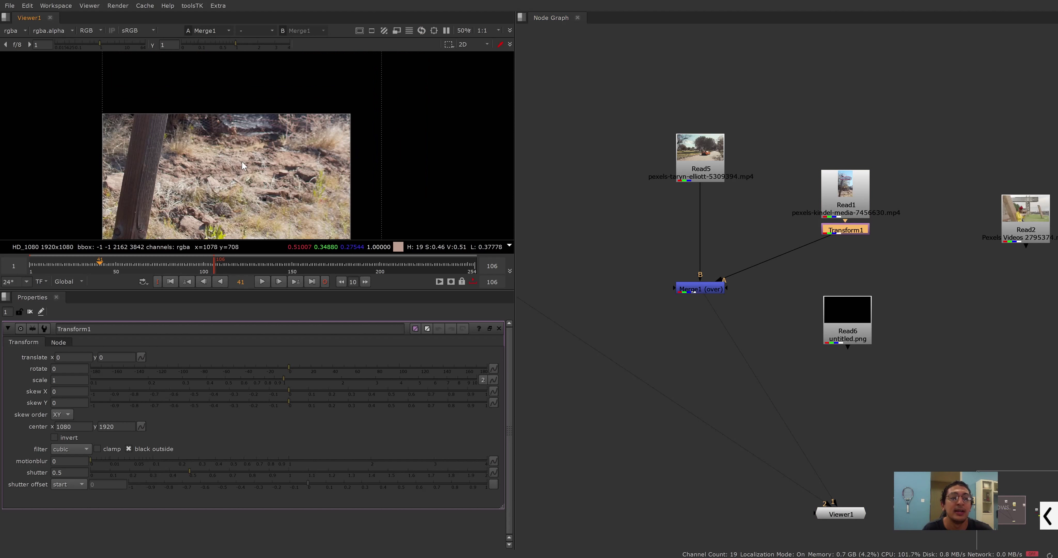
{"action": "scroll", "coordinate": [243, 166], "scroll_direction": "down", "scroll_amount": 2}
{"action": "key", "text": "o"}
{"action": "mouse_move", "coordinate": [241, 67]}
{"action": "left_mouse_down"}
{"action": "mouse_move", "coordinate": [221, 150]}
{"action": "mouse_move", "coordinate": [208, 150]}
{"action": "left_mouse_up"}
{"action": "left_click_drag", "start_coordinate": [257, 292], "coordinate": [257, 418]}
{"action": "key", "text": "f"}
- Check Merge1's alpha and Transform1's output, then return to the full-colour Merge1 view
{"action": "left_click", "coordinate": [700, 289]}
{"action": "key", "text": "a"}
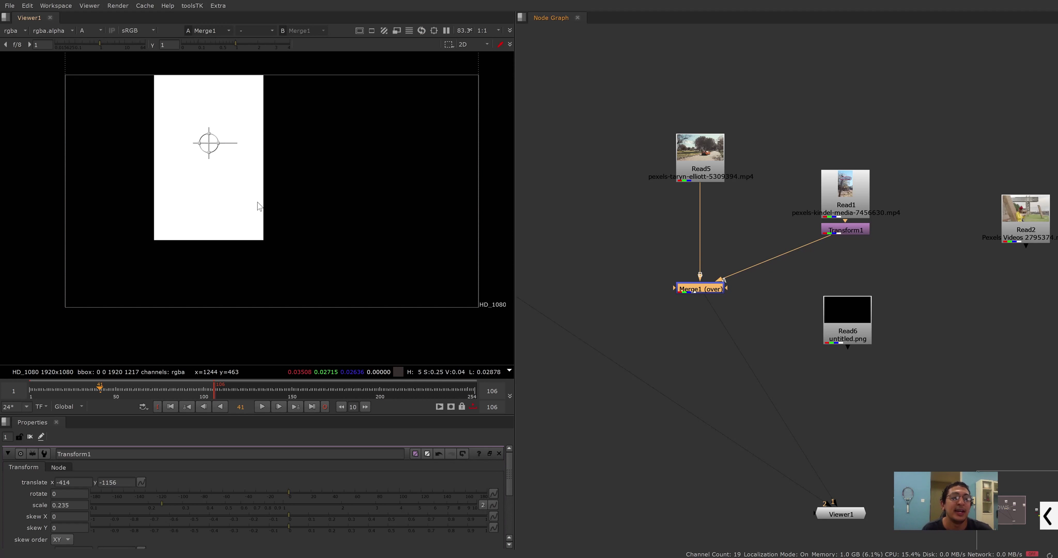
{"action": "left_click_drag", "start_coordinate": [846, 165], "coordinate": [846, 138]}
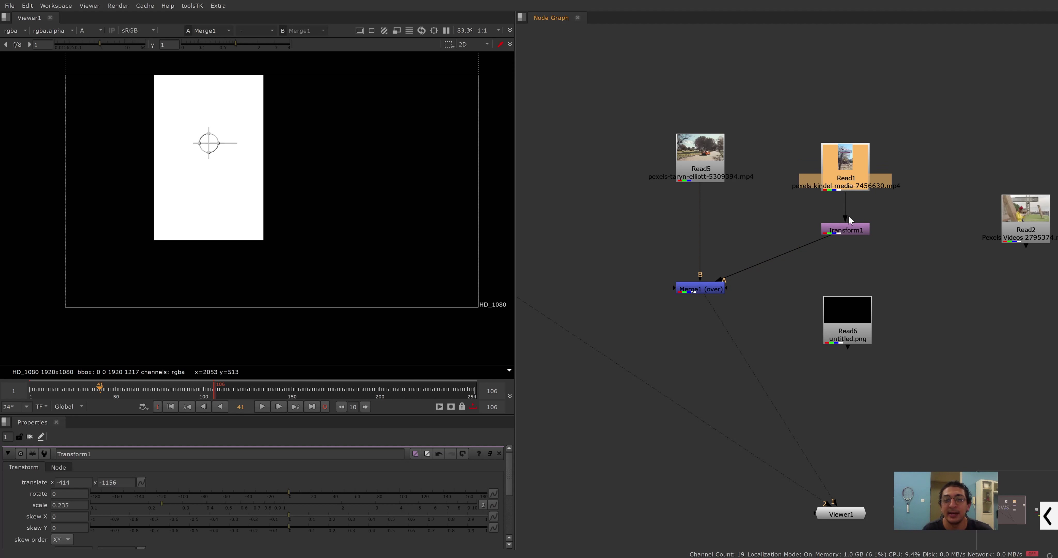
{"action": "left_click_drag", "start_coordinate": [847, 215], "coordinate": [846, 221]}
{"action": "left_click", "coordinate": [845, 230]}
{"action": "key", "text": "1"}
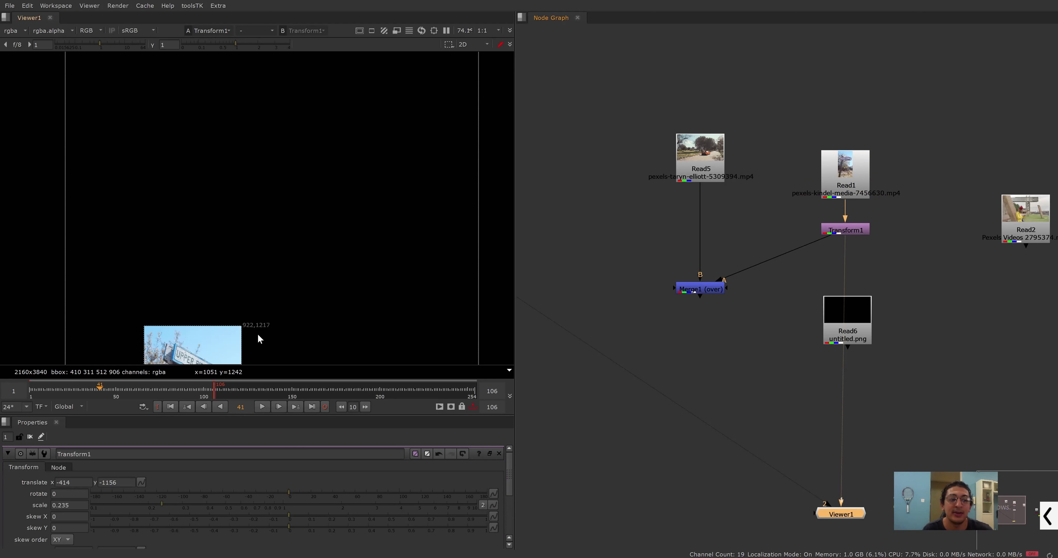
{"action": "left_click", "coordinate": [713, 290]}
{"action": "key", "text": "1"}
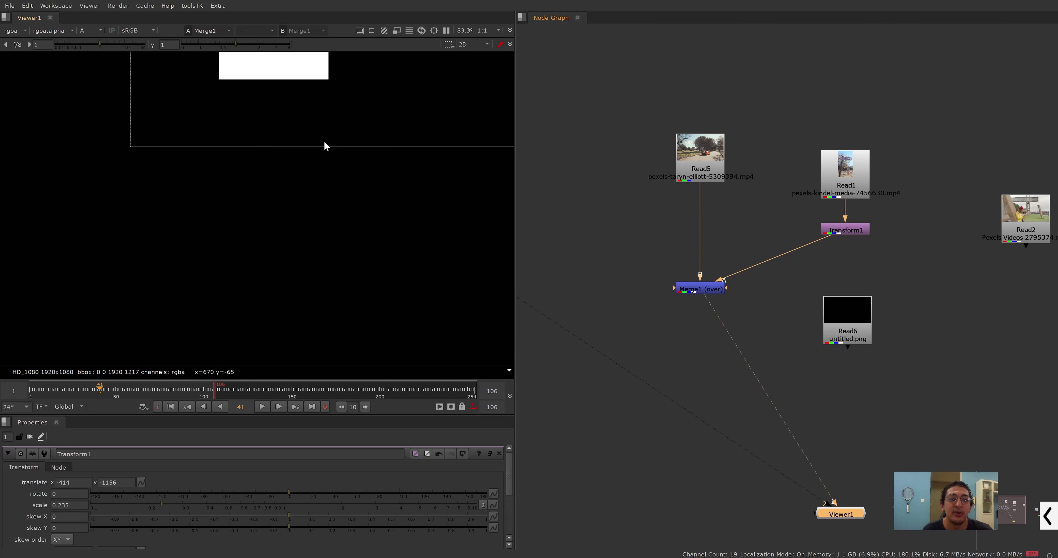
{"action": "key", "text": "a"}
{"action": "key", "text": "f"}
- Inspect the Read5 road footage and its alpha, then view Merge1's composite with its settings open
{"action": "left_click", "coordinate": [707, 150]}
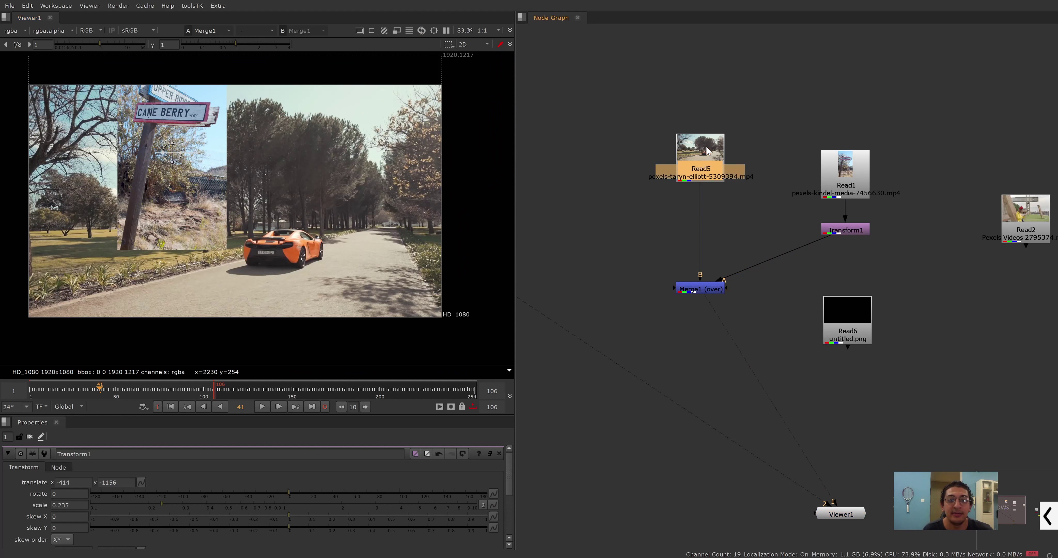
{"action": "left_click_drag", "start_coordinate": [707, 150], "coordinate": [707, 159]}
{"action": "key", "text": "1"}
{"action": "key", "text": "a"}
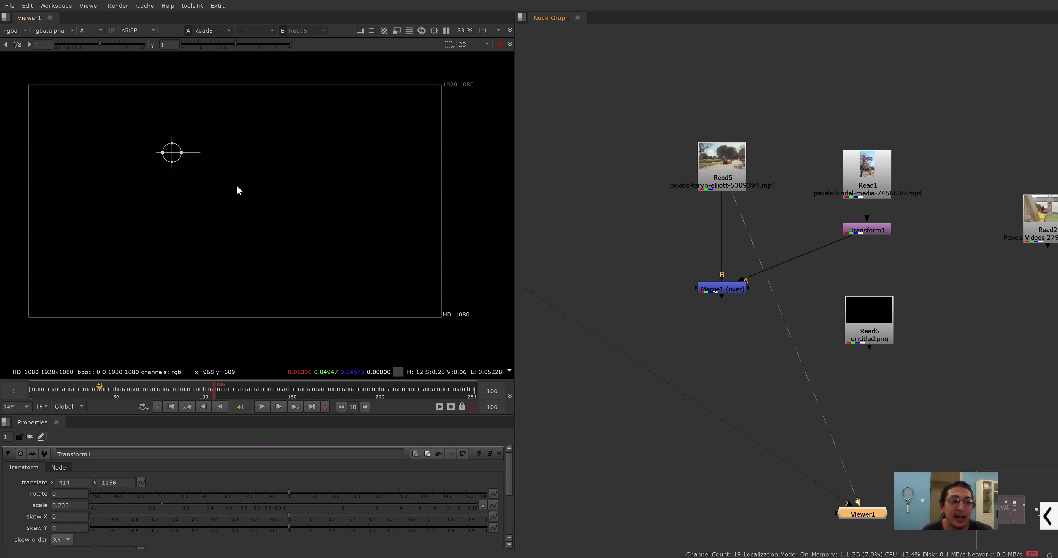
{"action": "double_click", "coordinate": [682, 182]}
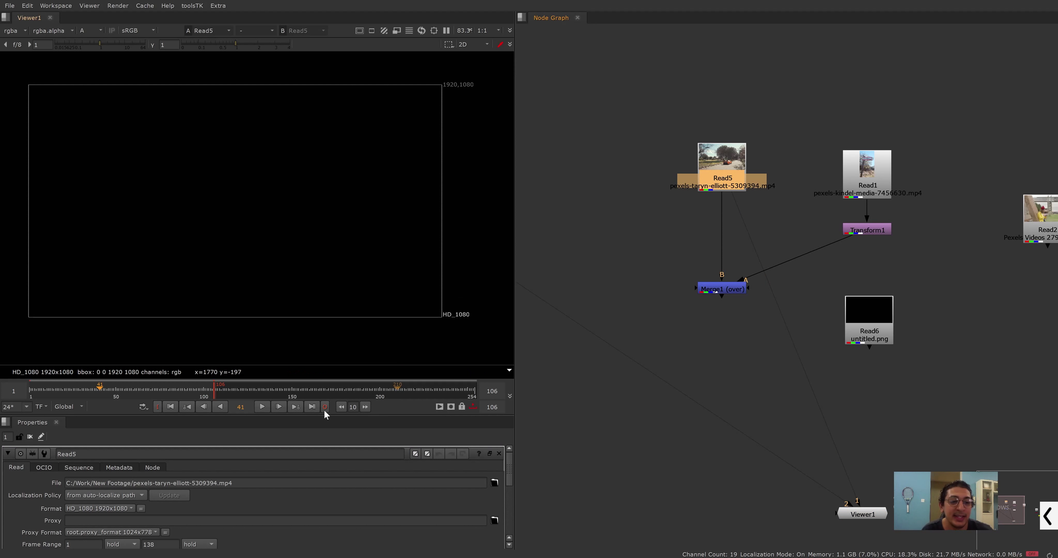
{"action": "left_click_drag", "start_coordinate": [299, 416], "coordinate": [299, 319]}
{"action": "double_click", "coordinate": [697, 389]}
{"action": "key", "text": "1"}
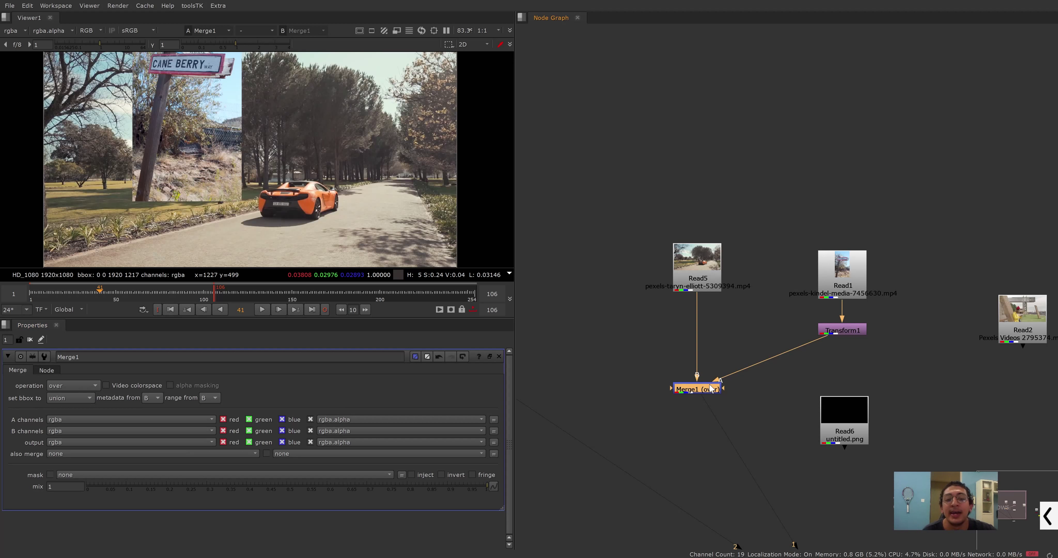
{"action": "left_click_drag", "start_coordinate": [711, 392], "coordinate": [711, 393]}
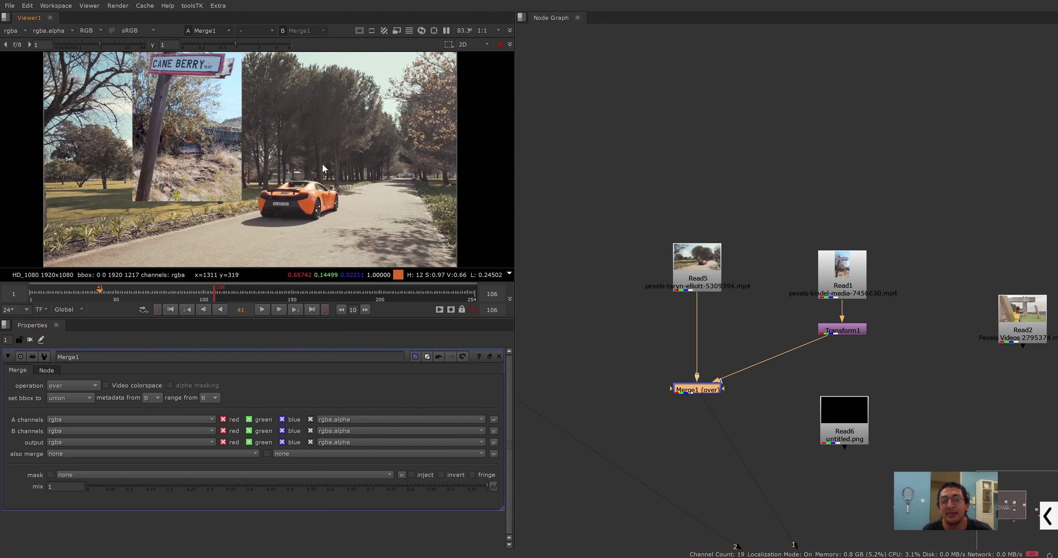
{"action": "key", "text": "a"}
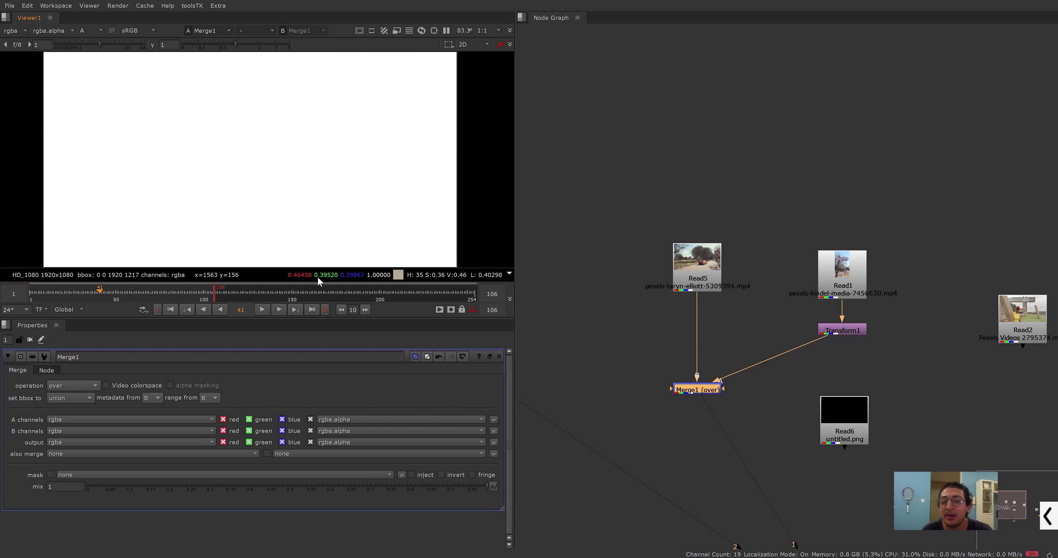
{"action": "double_click", "coordinate": [682, 269]}
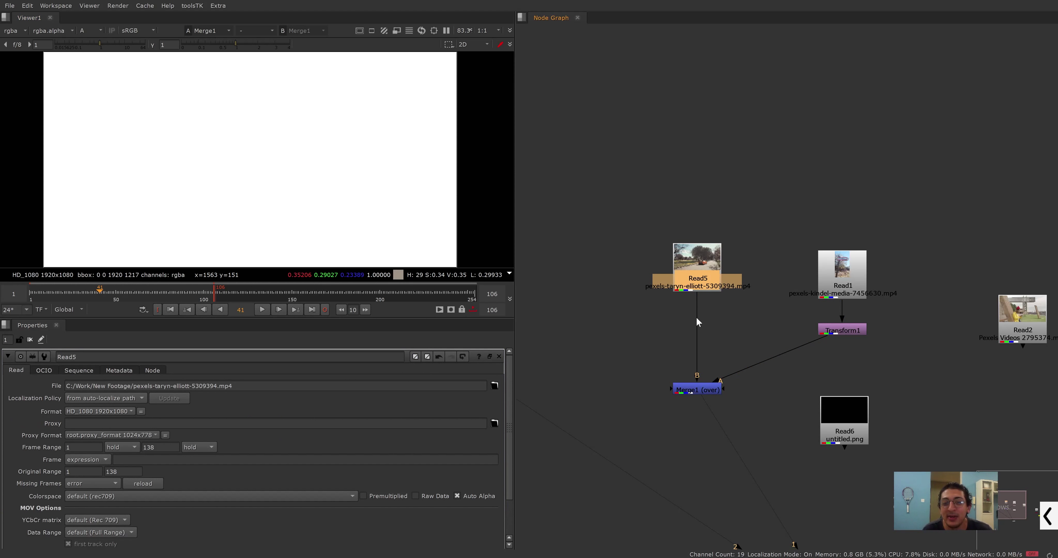
{"action": "left_click", "coordinate": [457, 496]}
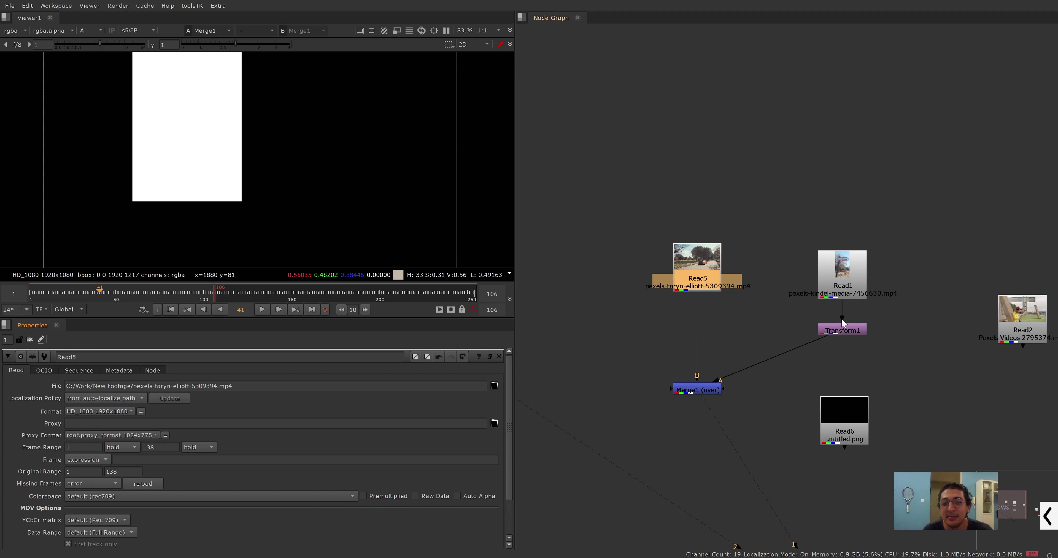
{"action": "mouse_move", "coordinate": [901, 208]}
{"action": "left_mouse_down"}
{"action": "mouse_move", "coordinate": [841, 326]}
{"action": "mouse_move", "coordinate": [851, 385]}
{"action": "left_mouse_up"}
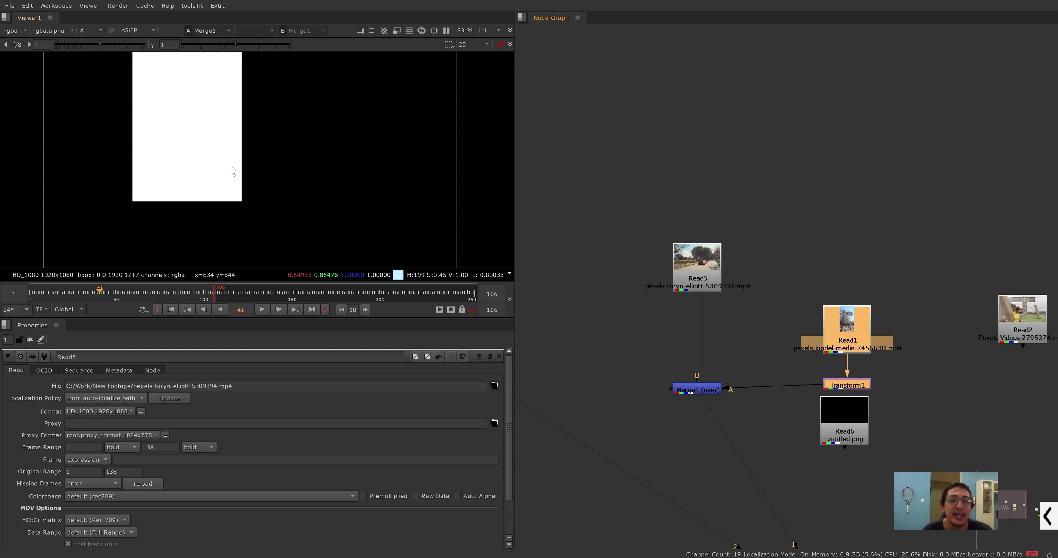
{"action": "double_click", "coordinate": [706, 392]}
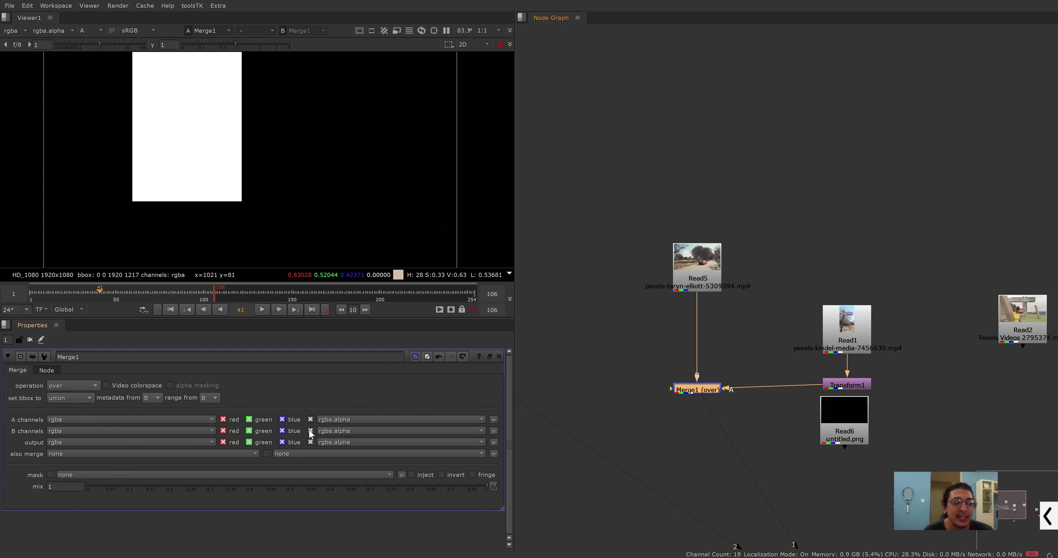
{"action": "left_click", "coordinate": [310, 419]}
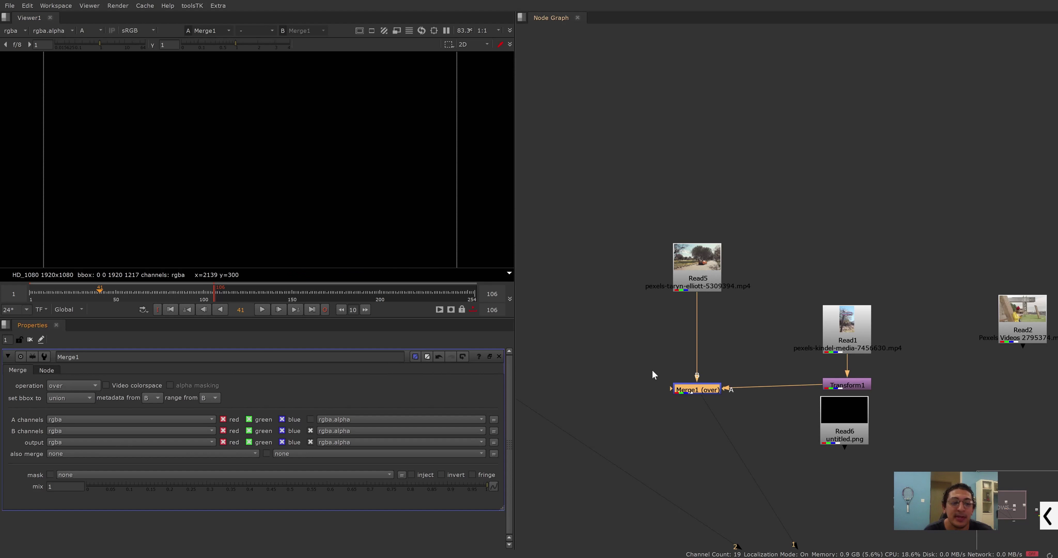
{"action": "left_click", "coordinate": [675, 277]}
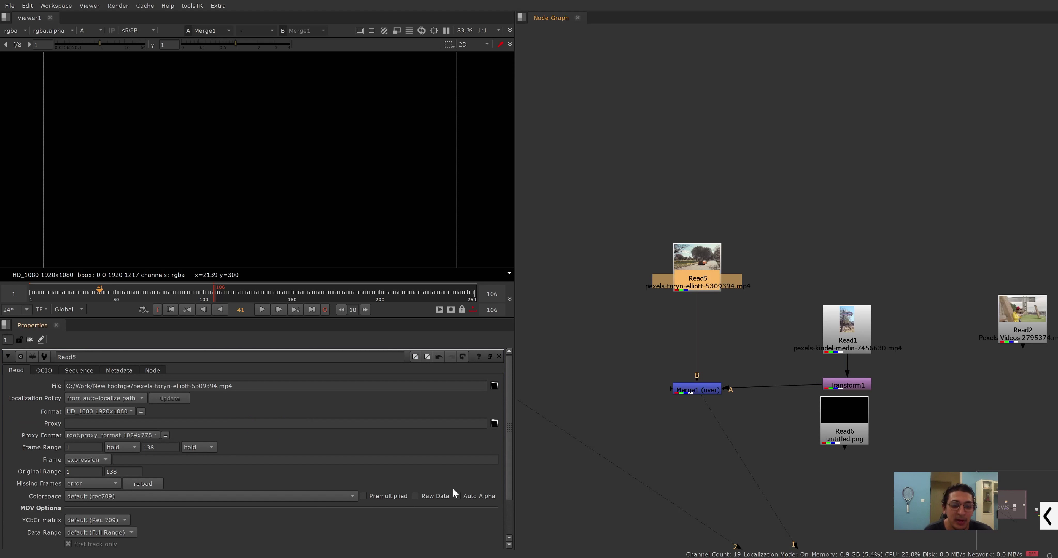
{"action": "left_click", "coordinate": [456, 496]}
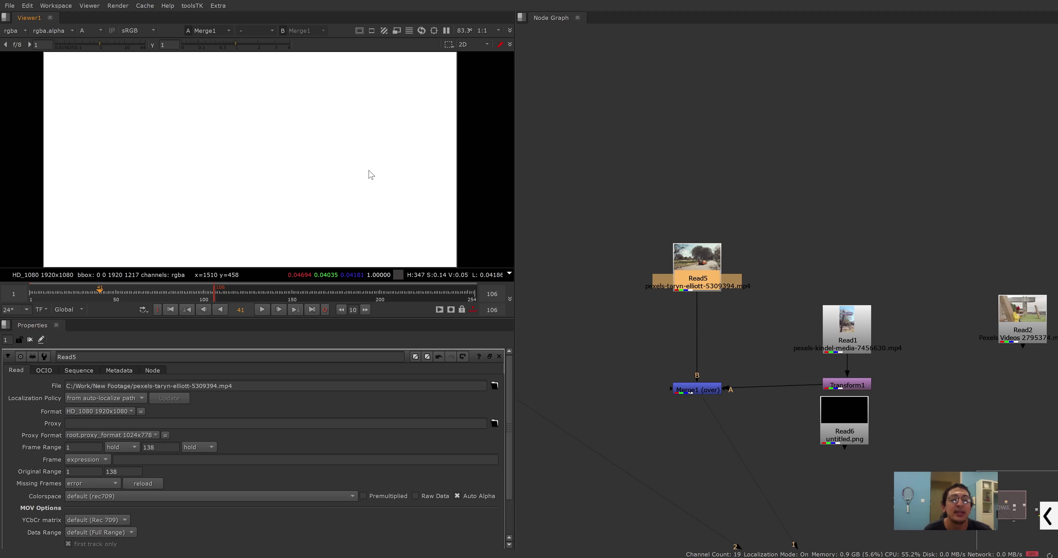
{"action": "key", "text": "a"}
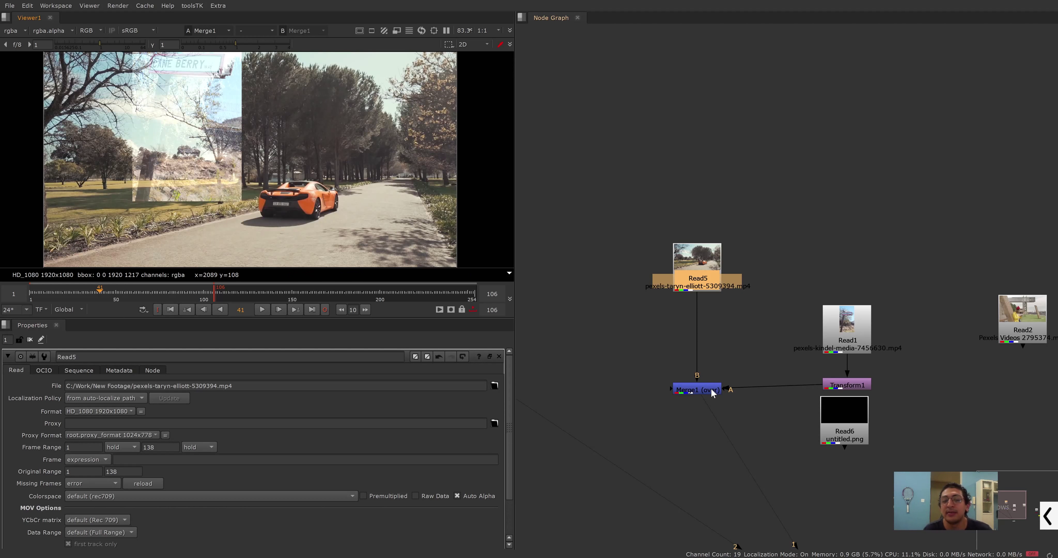
{"action": "left_click", "coordinate": [705, 388]}
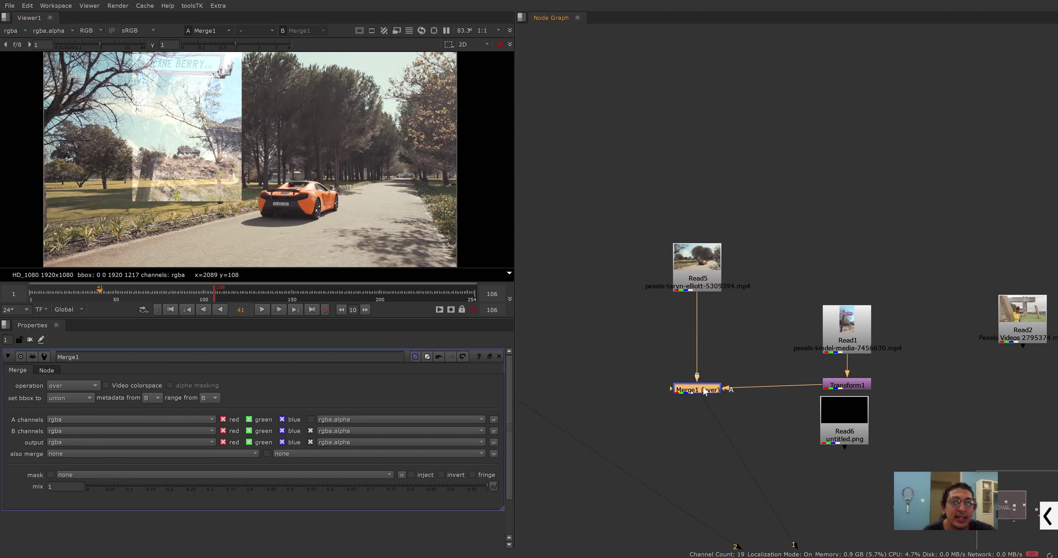
{"action": "left_click", "coordinate": [311, 419]}
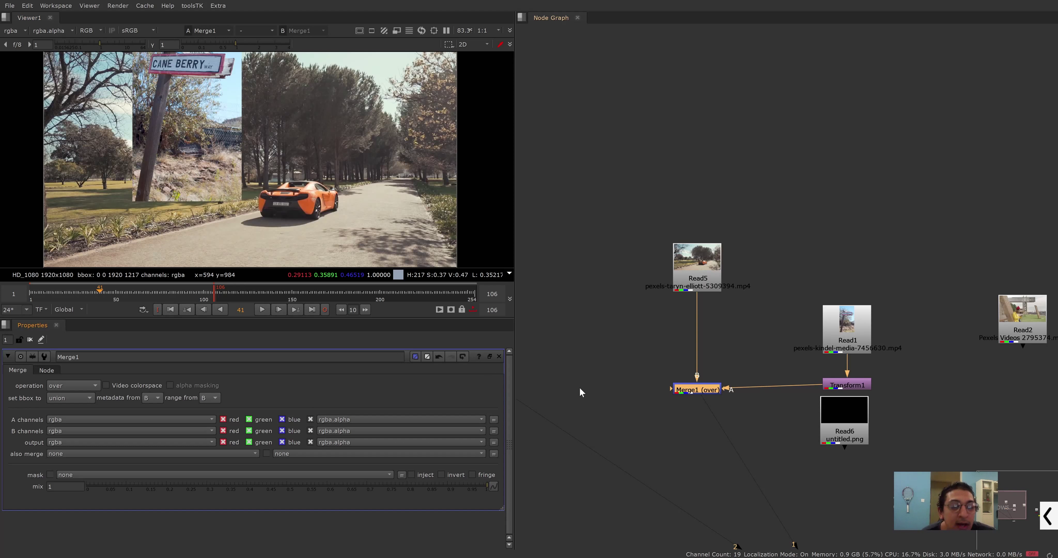
{"action": "left_click", "coordinate": [60, 454]}
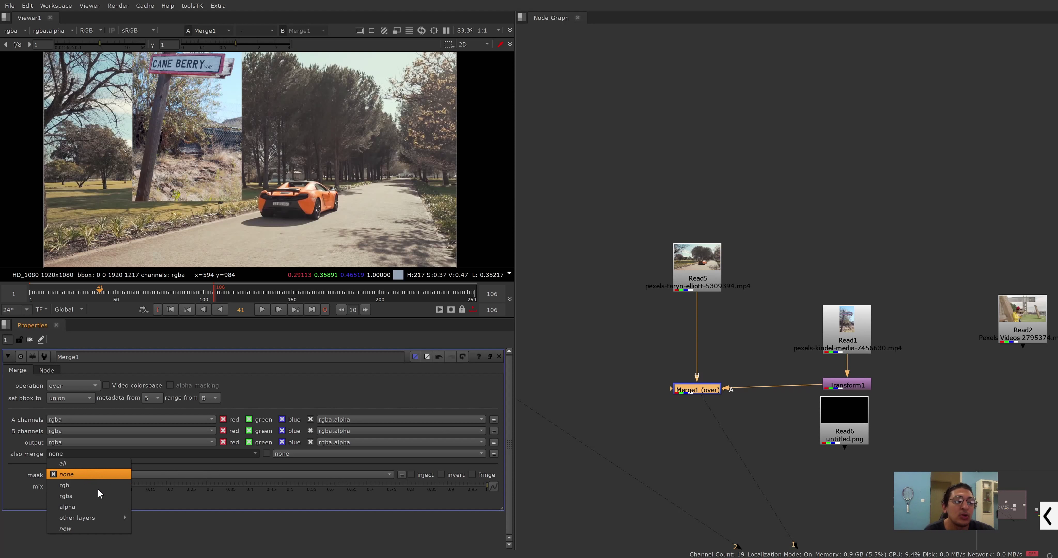
{"action": "left_click", "coordinate": [103, 431]}
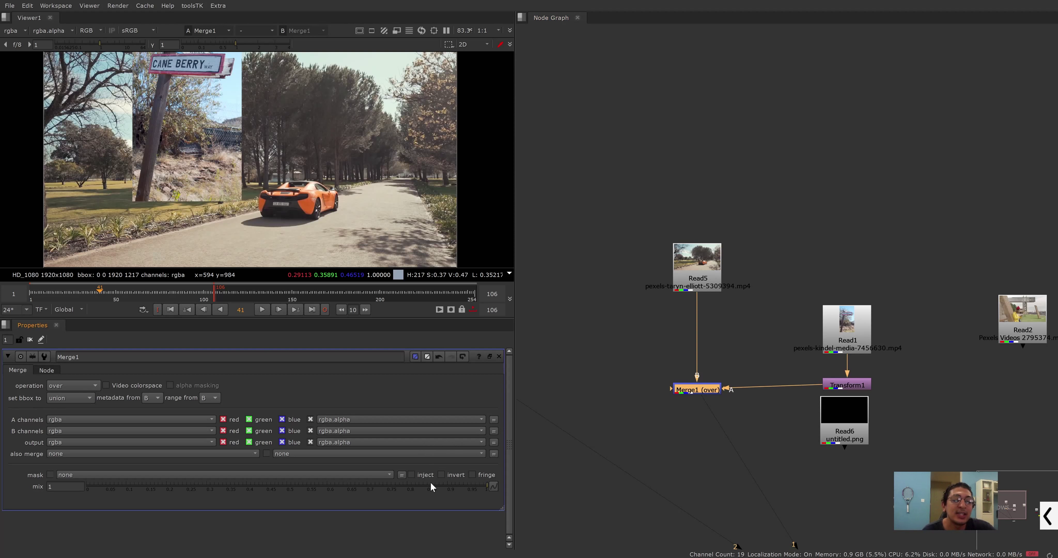
{"action": "mouse_move", "coordinate": [431, 483]}
{"action": "left_mouse_down"}
{"action": "mouse_move", "coordinate": [166, 484]}
{"action": "mouse_move", "coordinate": [487, 484]}
{"action": "left_mouse_up"}
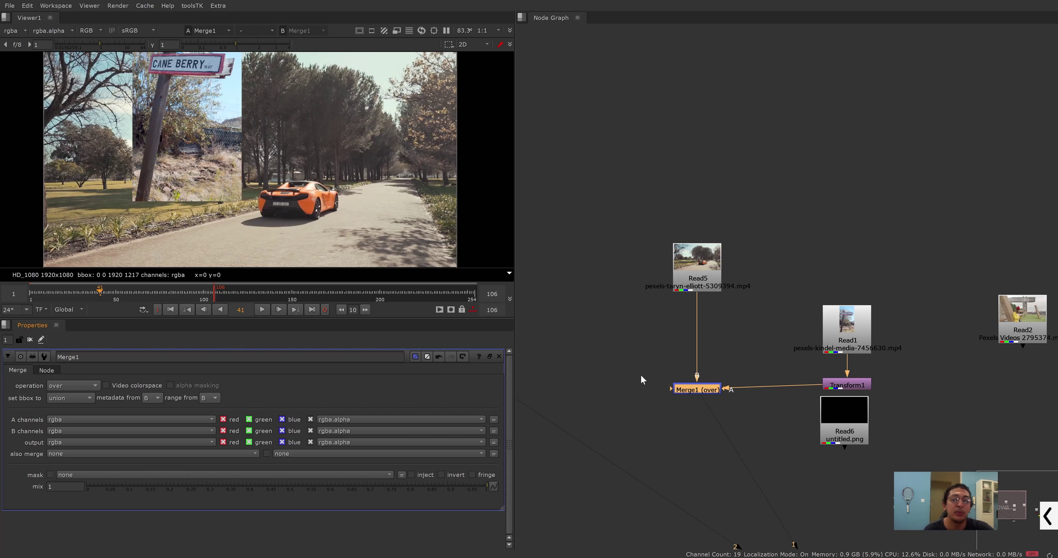
- Add Roto1 as Merge1's mask and draw an ellipse over the inset
{"action": "left_click", "coordinate": [608, 373]}
{"action": "key", "text": "o"}
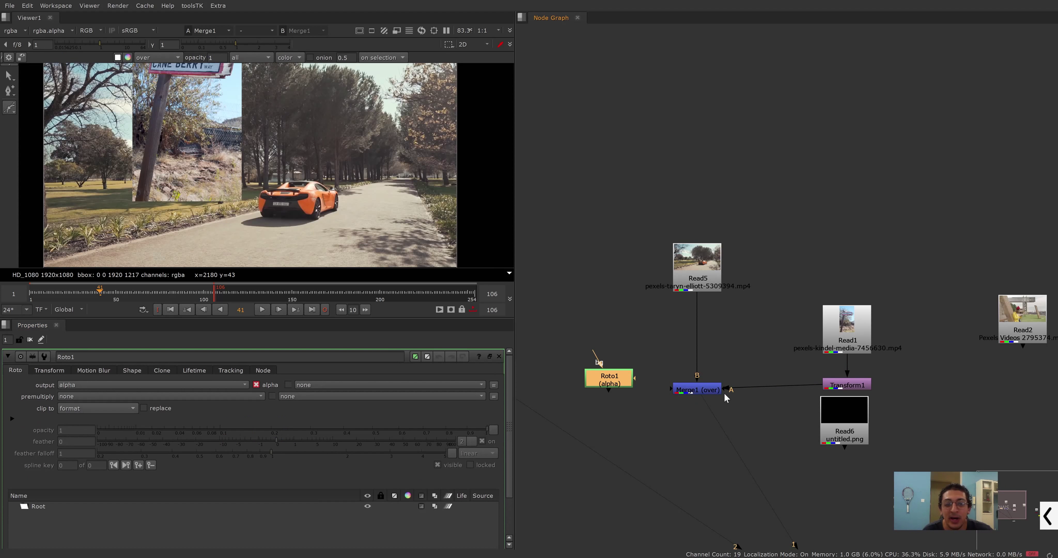
{"action": "left_click_drag", "start_coordinate": [724, 390], "coordinate": [618, 381]}
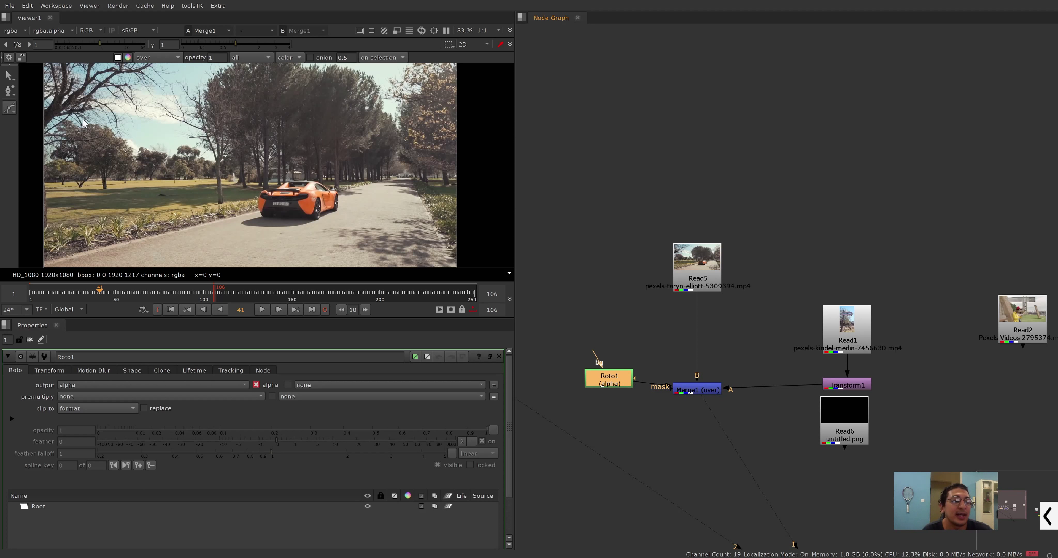
{"action": "right_click", "coordinate": [9, 108]}
{"action": "left_click", "coordinate": [58, 140]}
{"action": "left_click_drag", "start_coordinate": [109, 91], "coordinate": [274, 220]}
{"action": "left_click_drag", "start_coordinate": [845, 431], "coordinate": [915, 459]}
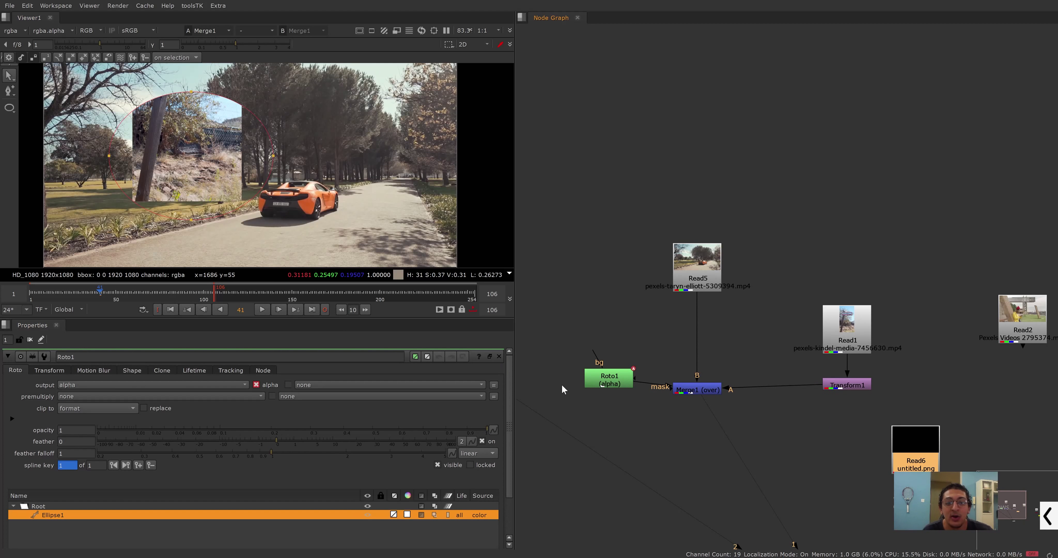
- Move Roto1, Read1 and Transform1 aside and disconnect Roto1 from Merge1's mask input
{"action": "left_click_drag", "start_coordinate": [612, 384], "coordinate": [589, 395]}
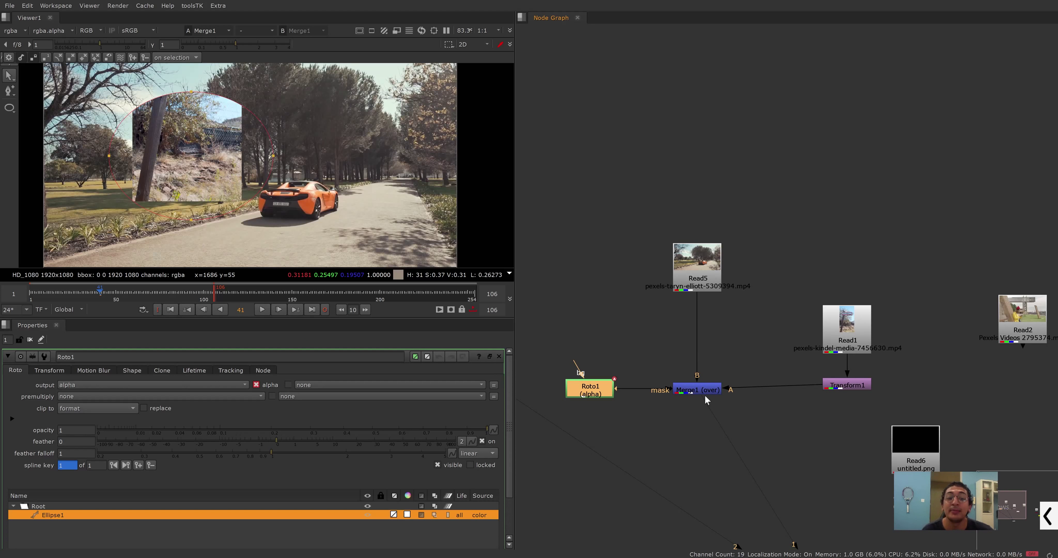
{"action": "mouse_move", "coordinate": [756, 425]}
{"action": "left_mouse_down"}
{"action": "mouse_move", "coordinate": [895, 320]}
{"action": "mouse_move", "coordinate": [869, 351]}
{"action": "left_mouse_up"}
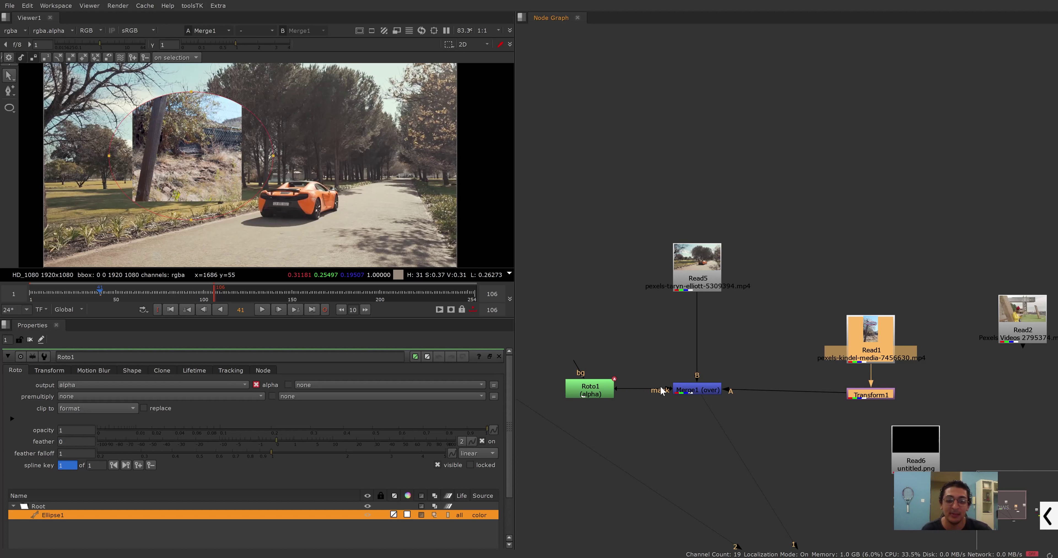
{"action": "mouse_move", "coordinate": [660, 386]}
{"action": "left_mouse_down"}
{"action": "mouse_move", "coordinate": [621, 397]}
{"action": "mouse_move", "coordinate": [778, 352]}
{"action": "left_mouse_up"}
{"action": "left_click", "coordinate": [772, 408]}
- Insert Merge2 between Transform1 and Merge1 and set its operation to mask
{"action": "key", "text": "m"}
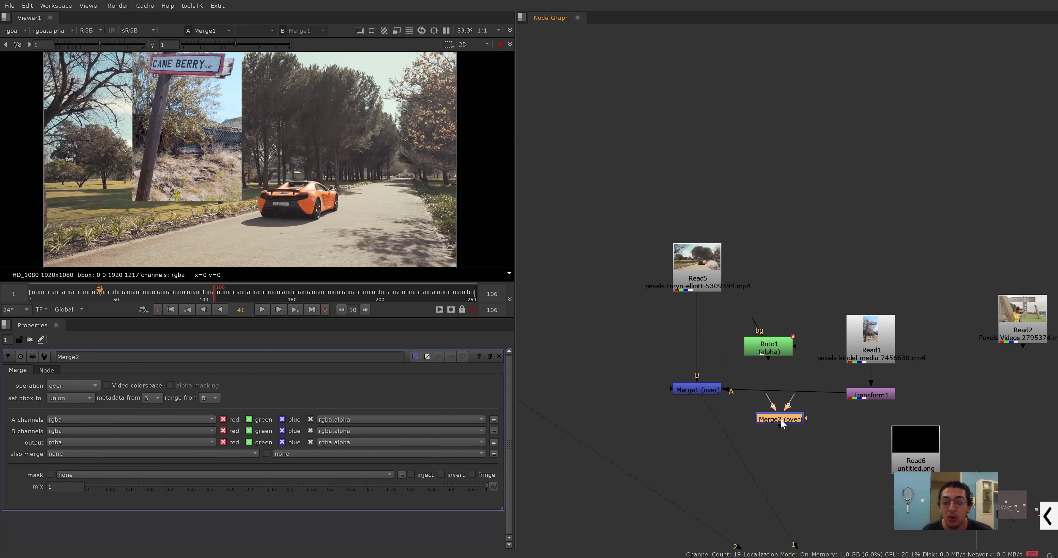
{"action": "left_click_drag", "start_coordinate": [780, 419], "coordinate": [788, 397]}
{"action": "left_click", "coordinate": [72, 385]}
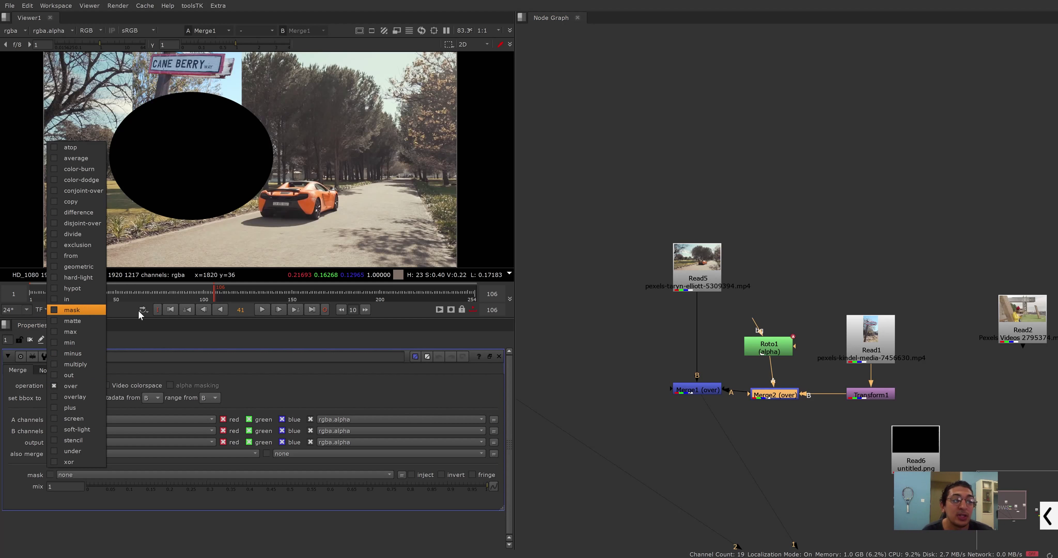
{"action": "left_click", "coordinate": [72, 310]}
- Tidy the graph, shifting Read5 and Merge1 left and grouping Roto1, Read1, Merge2, Transform1
{"action": "left_click_drag", "start_coordinate": [760, 345], "coordinate": [766, 345]}
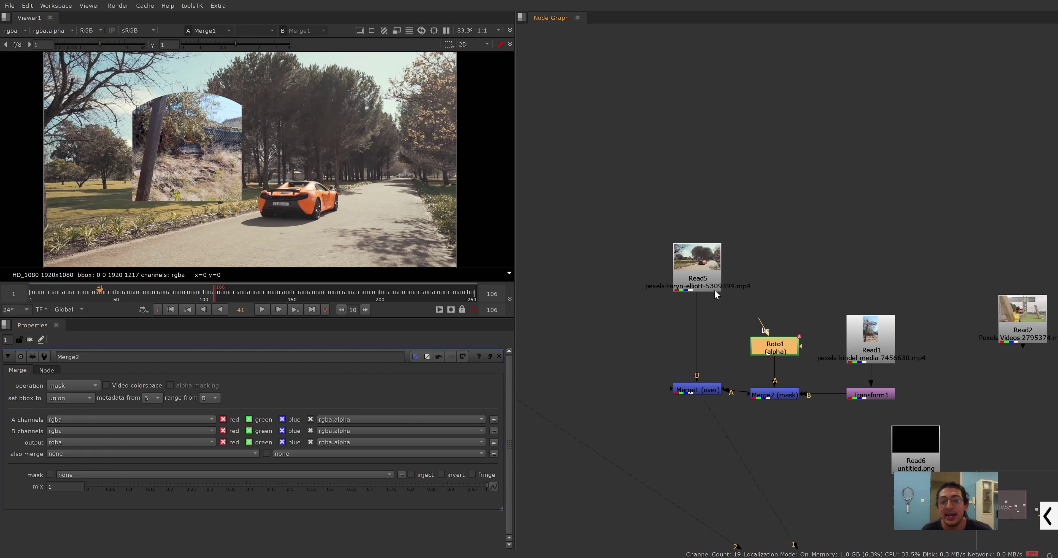
{"action": "mouse_move", "coordinate": [614, 192]}
{"action": "left_mouse_down"}
{"action": "mouse_move", "coordinate": [735, 395]}
{"action": "mouse_move", "coordinate": [706, 392]}
{"action": "left_mouse_up"}
{"action": "left_click_drag", "start_coordinate": [705, 392], "coordinate": [636, 397]}
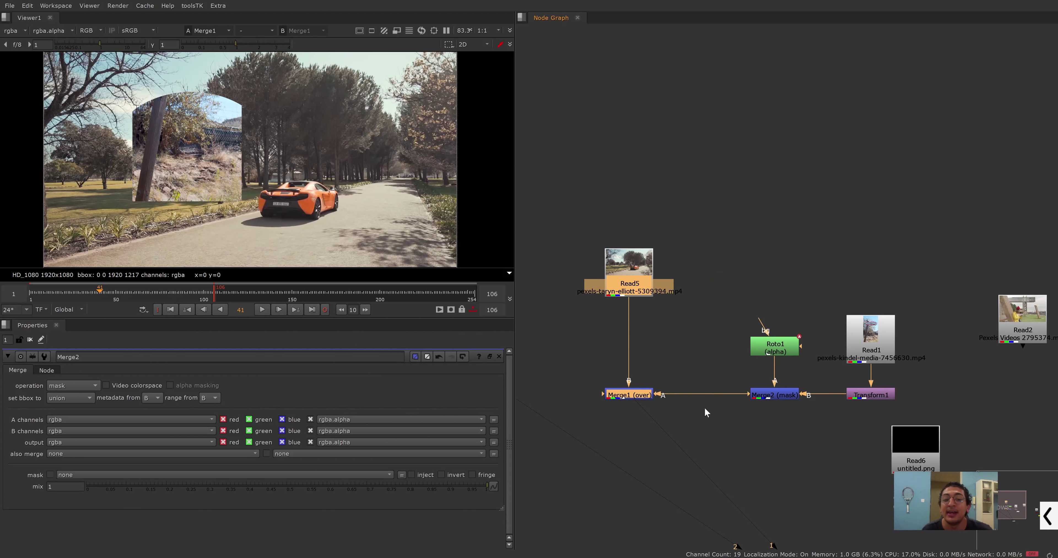
{"action": "left_click", "coordinate": [748, 416]}
{"action": "left_click_drag", "start_coordinate": [702, 237], "coordinate": [957, 447]}
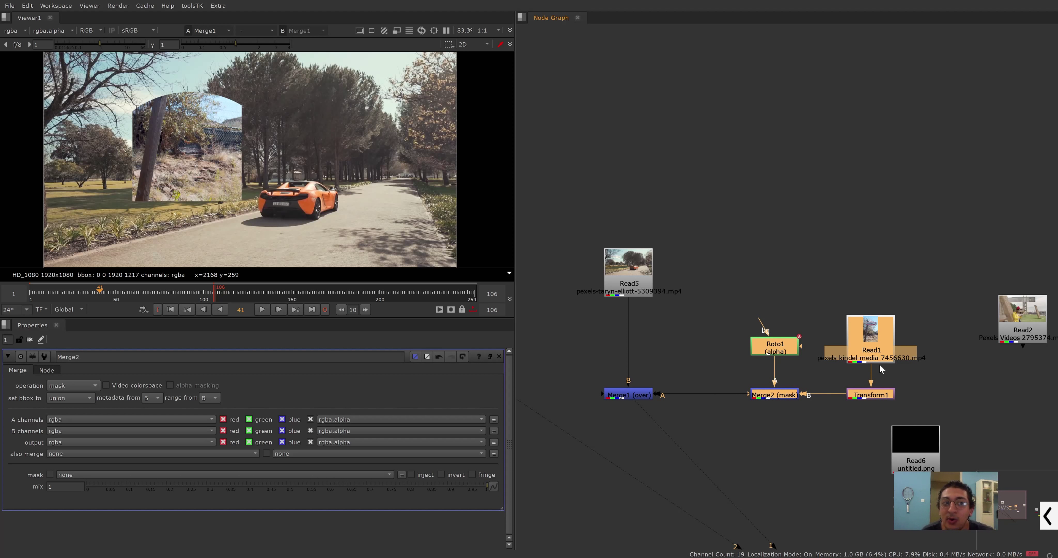
{"action": "left_click", "coordinate": [820, 339]}
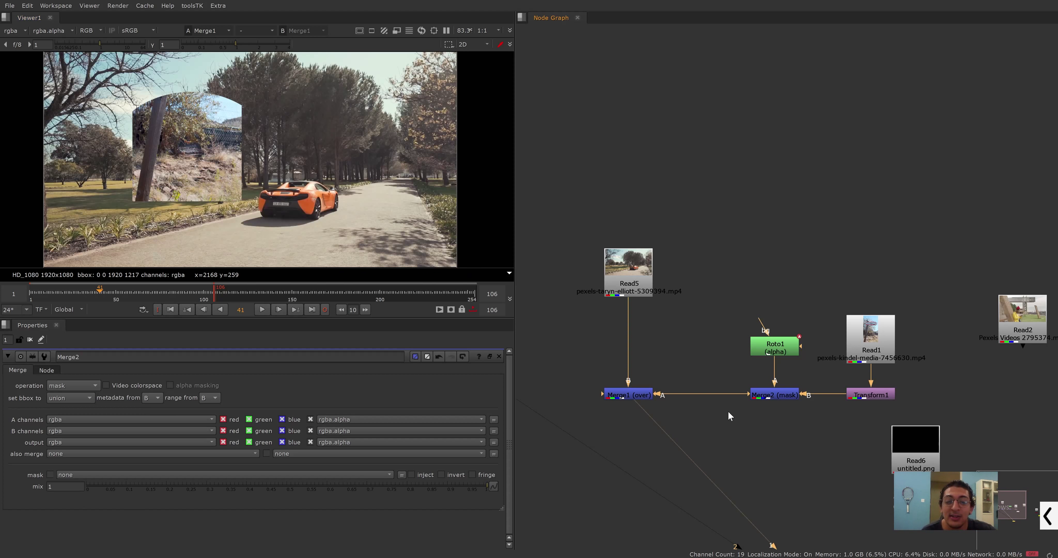
{"action": "left_click_drag", "start_coordinate": [703, 236], "coordinate": [941, 434]}
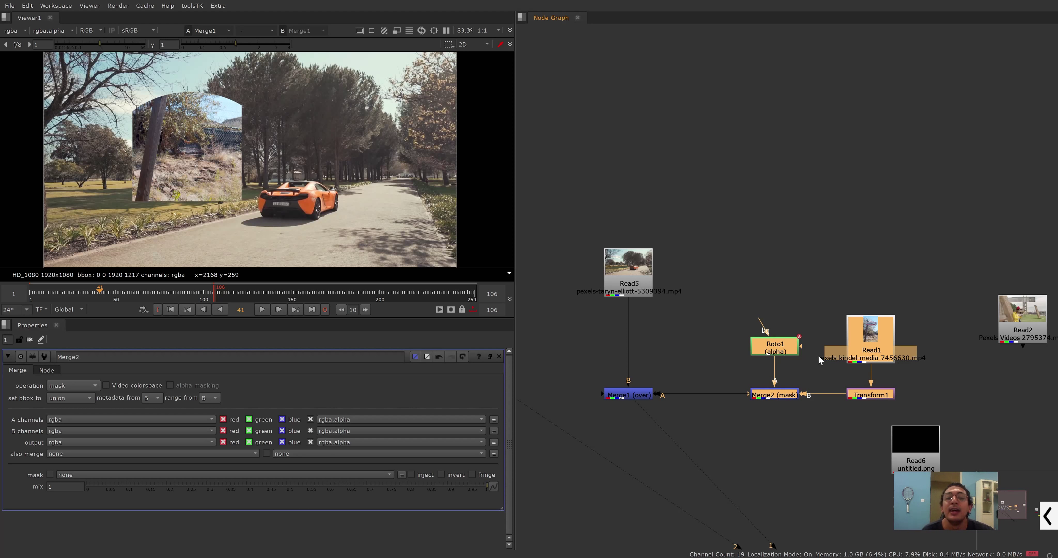
{"action": "left_click_drag", "start_coordinate": [675, 225], "coordinate": [917, 429]}
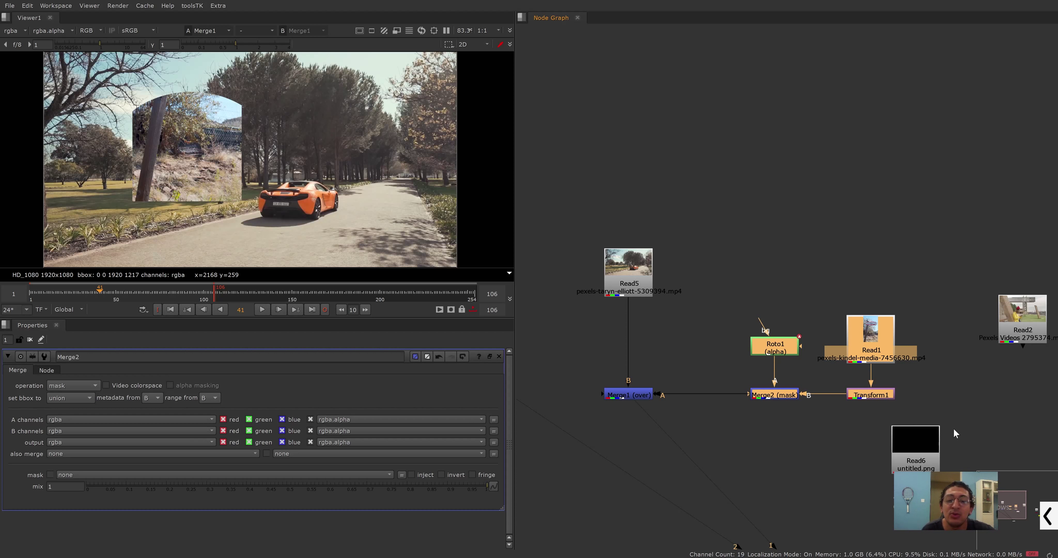
{"action": "left_click_drag", "start_coordinate": [669, 221], "coordinate": [931, 441]}
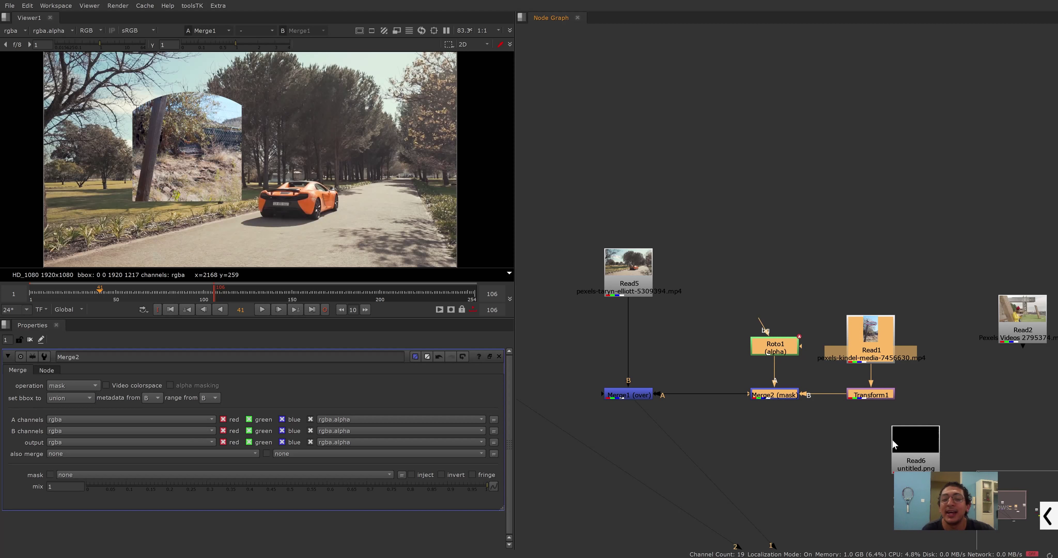
{"action": "double_click", "coordinate": [643, 397]}
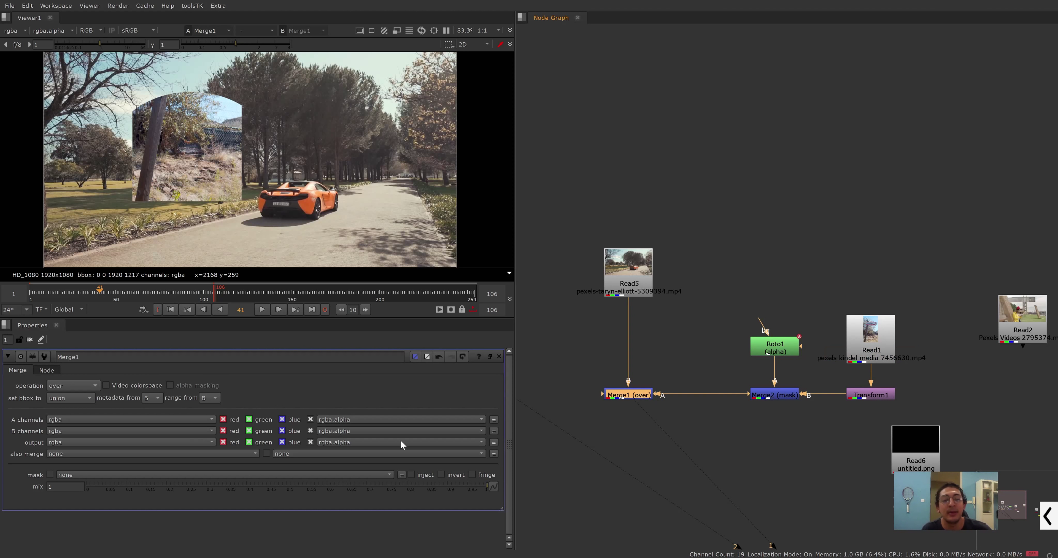
{"action": "left_click", "coordinate": [774, 395]}
{"action": "key", "text": "Tab"}
{"action": "type", "text": "Multiply"}
{"action": "key", "text": "Return"}
{"action": "left_click_drag", "start_coordinate": [214, 398], "coordinate": [143, 396]}
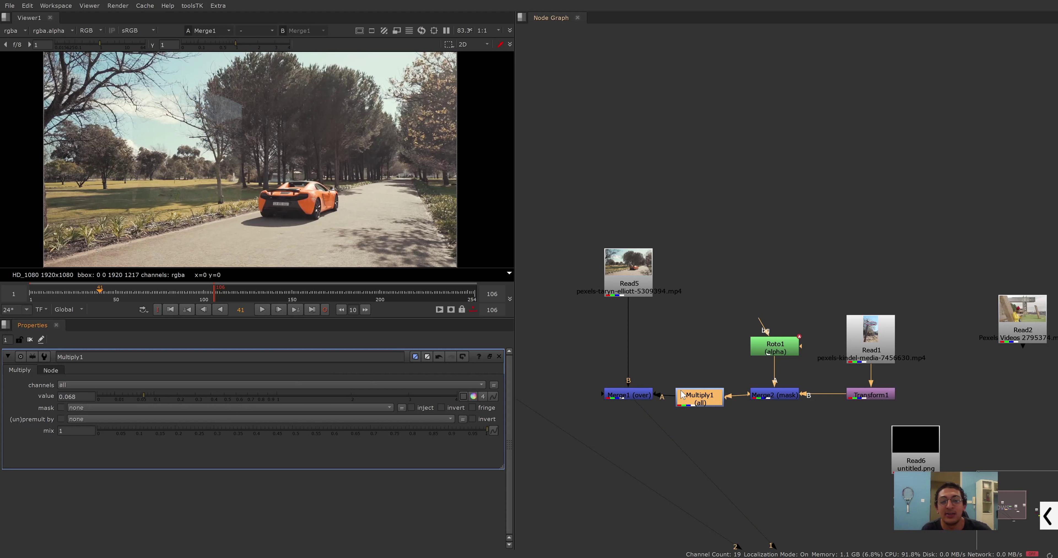
{"action": "key", "text": "Delete"}
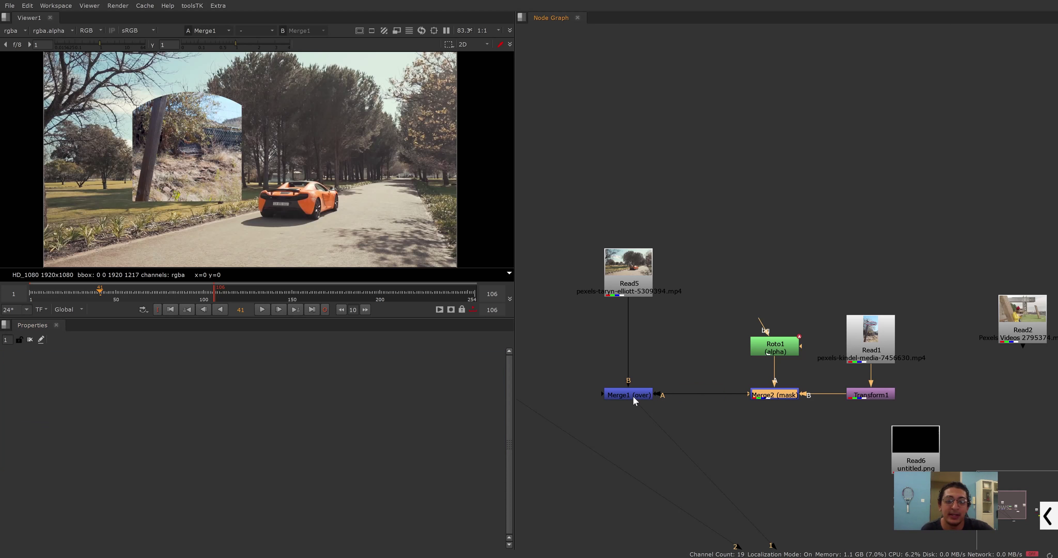
{"action": "double_click", "coordinate": [634, 396]}
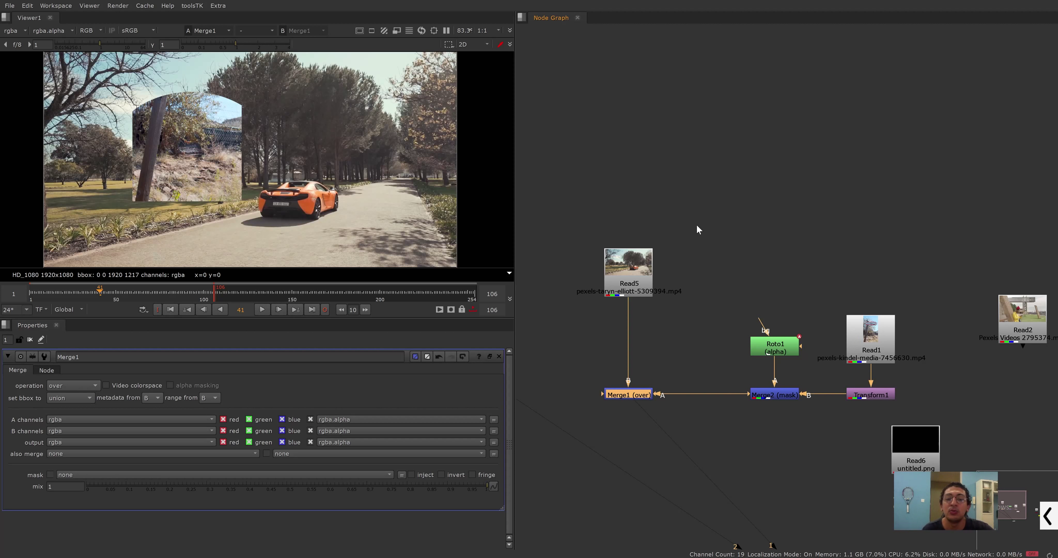
{"action": "left_click_drag", "start_coordinate": [683, 142], "coordinate": [984, 491]}
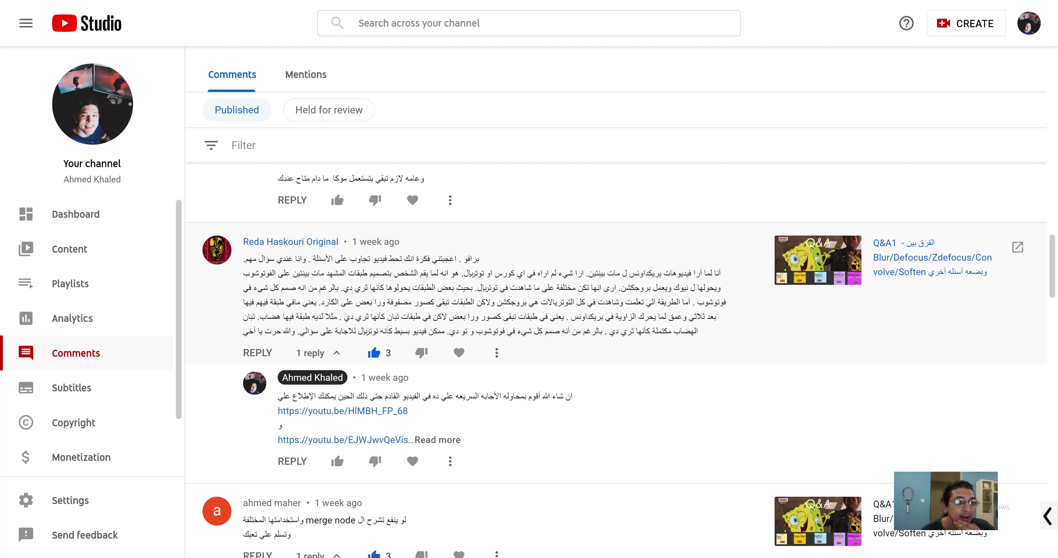
- Read the viewer's comment line by line by highlighting its text
{"action": "left_click_drag", "start_coordinate": [684, 273], "coordinate": [422, 283]}
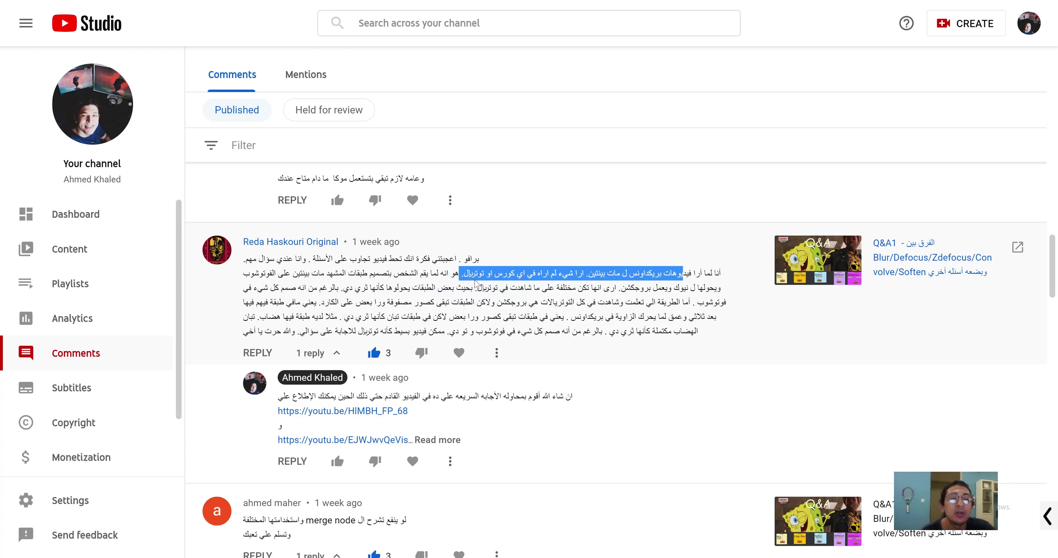
{"action": "mouse_move", "coordinate": [421, 280]}
{"action": "left_mouse_down"}
{"action": "mouse_move", "coordinate": [436, 274]}
{"action": "mouse_move", "coordinate": [318, 274]}
{"action": "mouse_move", "coordinate": [653, 288]}
{"action": "left_mouse_up"}
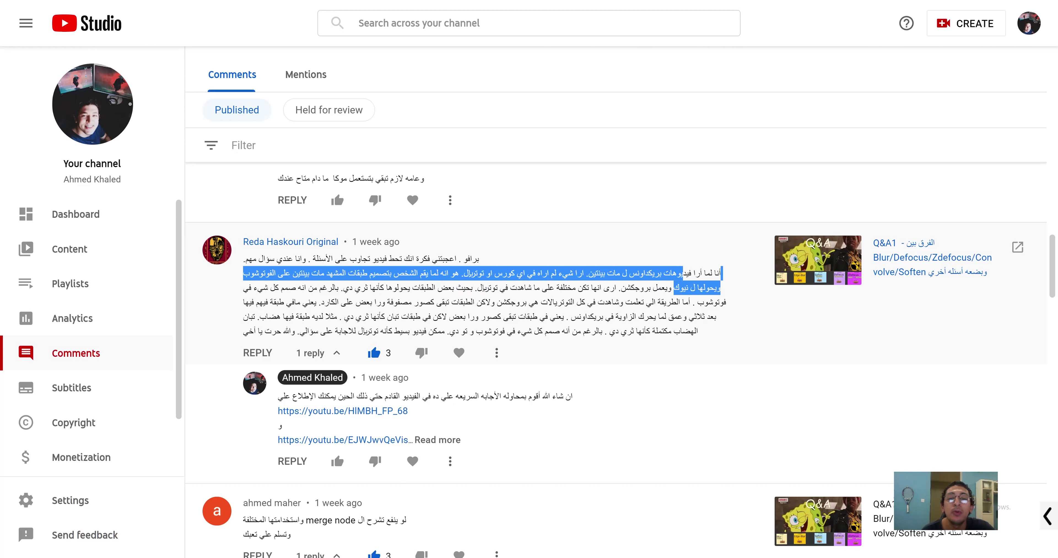
{"action": "left_click_drag", "start_coordinate": [653, 288], "coordinate": [656, 288]}
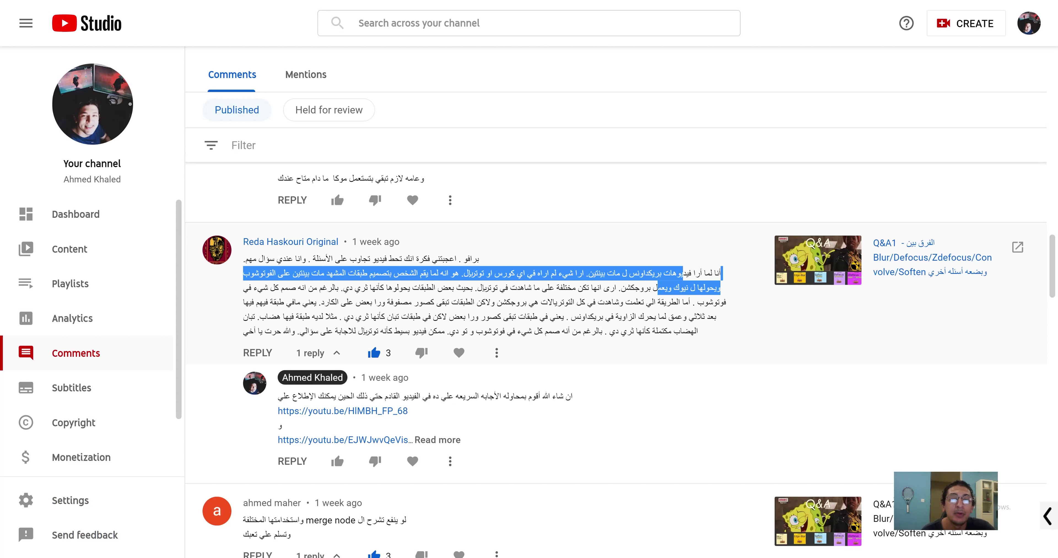
{"action": "left_click_drag", "start_coordinate": [575, 288], "coordinate": [269, 288]}
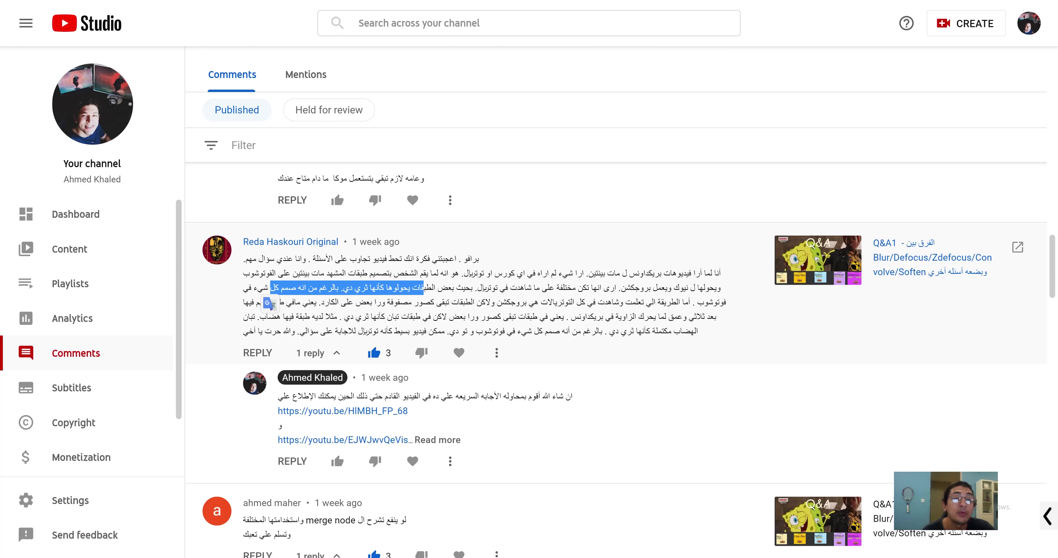
{"action": "mouse_move", "coordinate": [655, 301]}
{"action": "left_mouse_down"}
{"action": "mouse_move", "coordinate": [243, 306]}
{"action": "mouse_move", "coordinate": [259, 302]}
{"action": "left_mouse_up"}
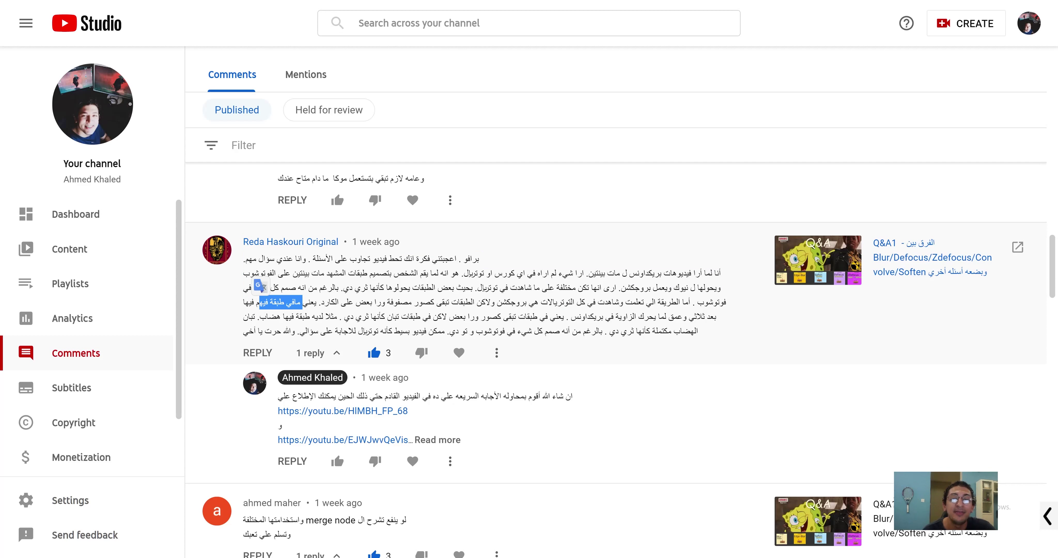
{"action": "left_click_drag", "start_coordinate": [701, 316], "coordinate": [621, 317]}
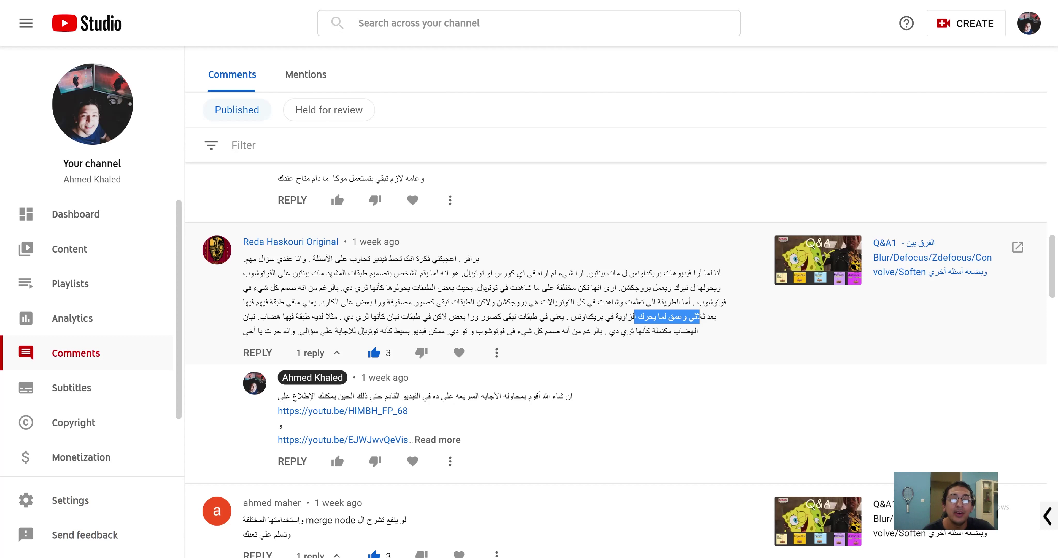
{"action": "mouse_move", "coordinate": [621, 316]}
{"action": "left_mouse_down"}
{"action": "mouse_move", "coordinate": [375, 317]}
{"action": "mouse_move", "coordinate": [394, 317]}
{"action": "left_mouse_up"}
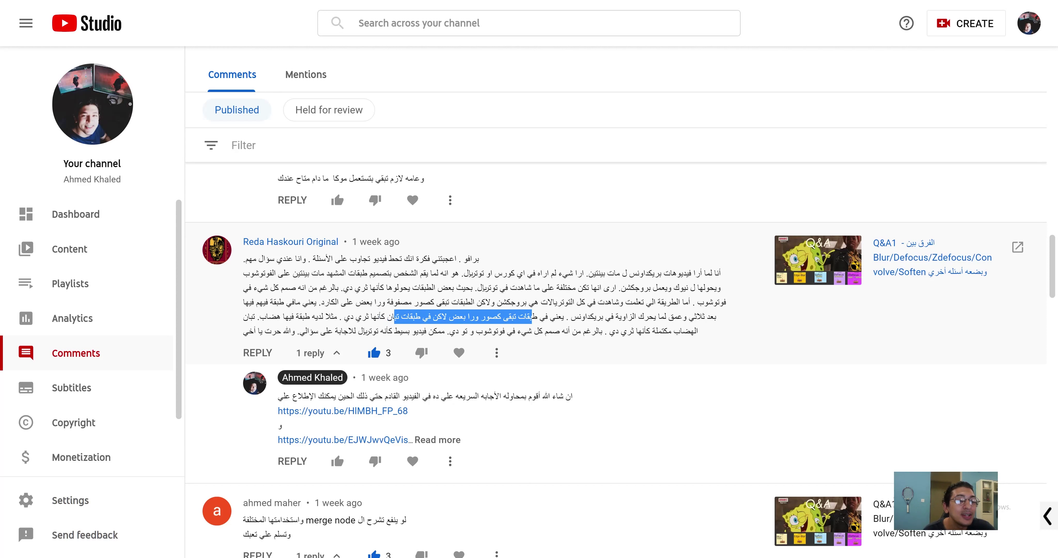
- Finish reading line five and open the reply's second youtu.be video link
{"action": "left_click", "coordinate": [393, 324]}
{"action": "mouse_move", "coordinate": [475, 316]}
{"action": "left_mouse_down"}
{"action": "mouse_move", "coordinate": [255, 316]}
{"action": "mouse_move", "coordinate": [304, 331]}
{"action": "mouse_move", "coordinate": [663, 330]}
{"action": "mouse_move", "coordinate": [411, 331]}
{"action": "mouse_move", "coordinate": [336, 317]}
{"action": "mouse_move", "coordinate": [309, 331]}
{"action": "left_mouse_up"}
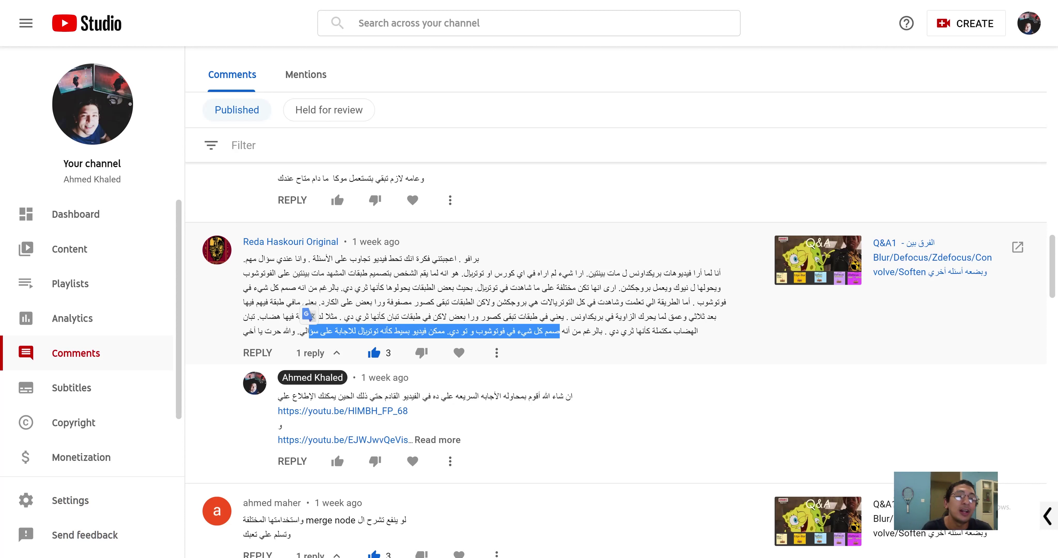
{"action": "left_click", "coordinate": [308, 330]}
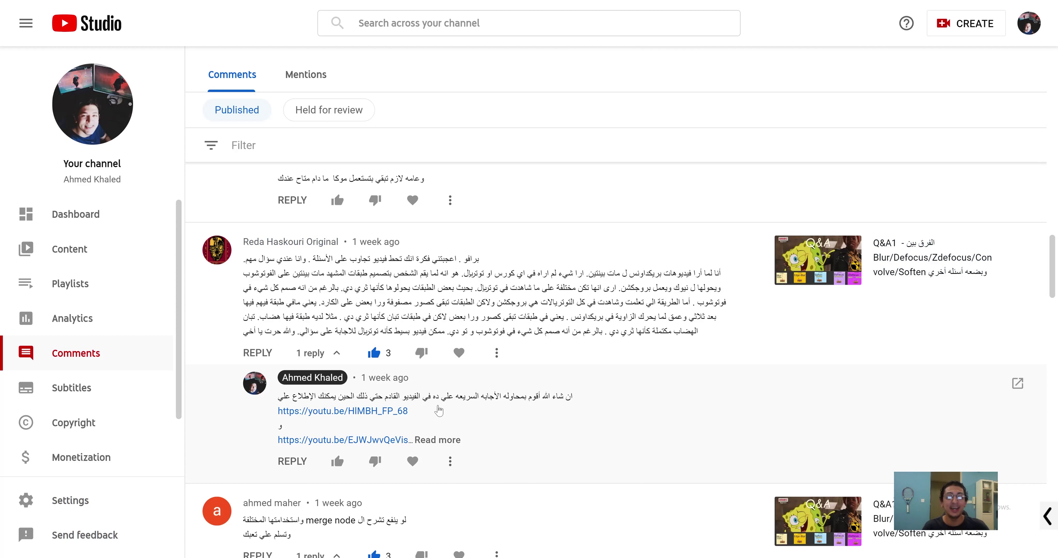
{"action": "left_click", "coordinate": [361, 440]}
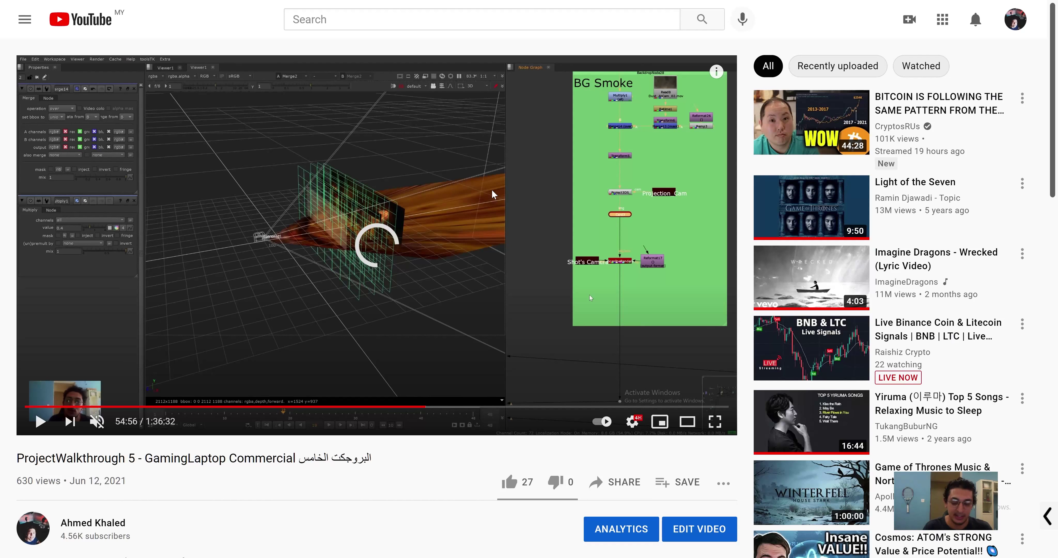
- Pause the GamingLaptop Commercial walkthrough and go back to the channel's Comments page
{"action": "key", "text": "space"}
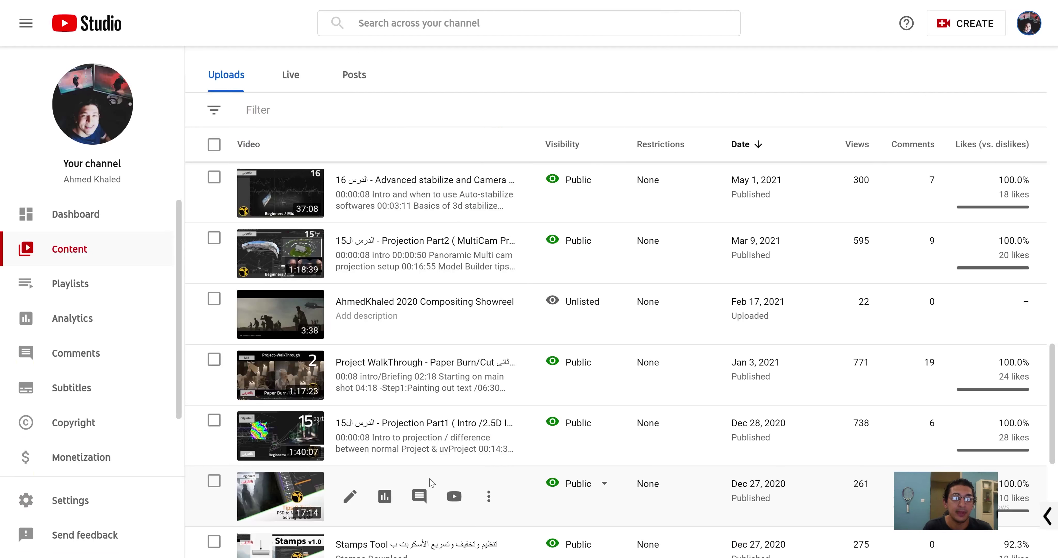
{"action": "left_click", "coordinate": [76, 353]}
{"action": "scroll", "coordinate": [492, 326], "scroll_direction": "down", "scroll_amount": 5}
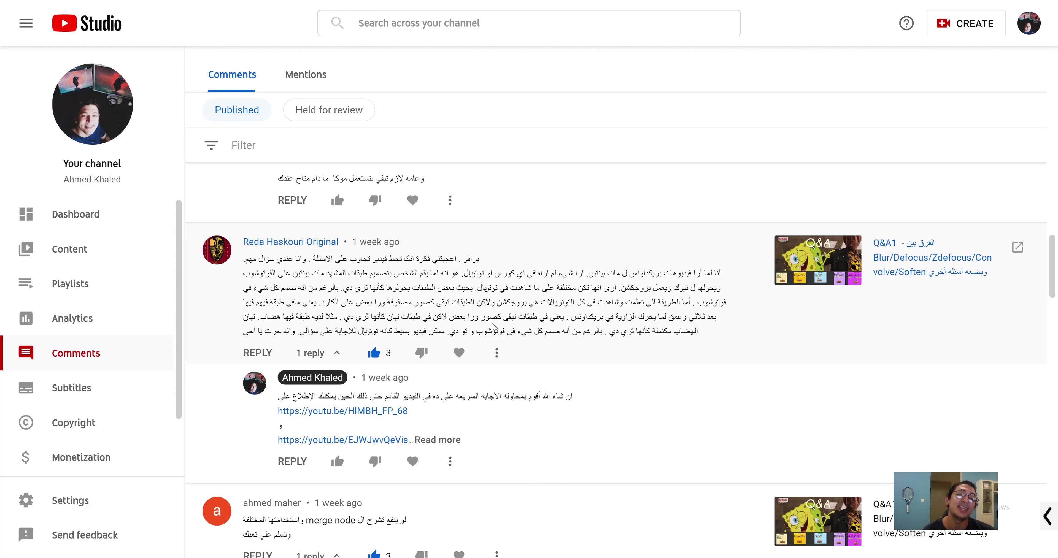
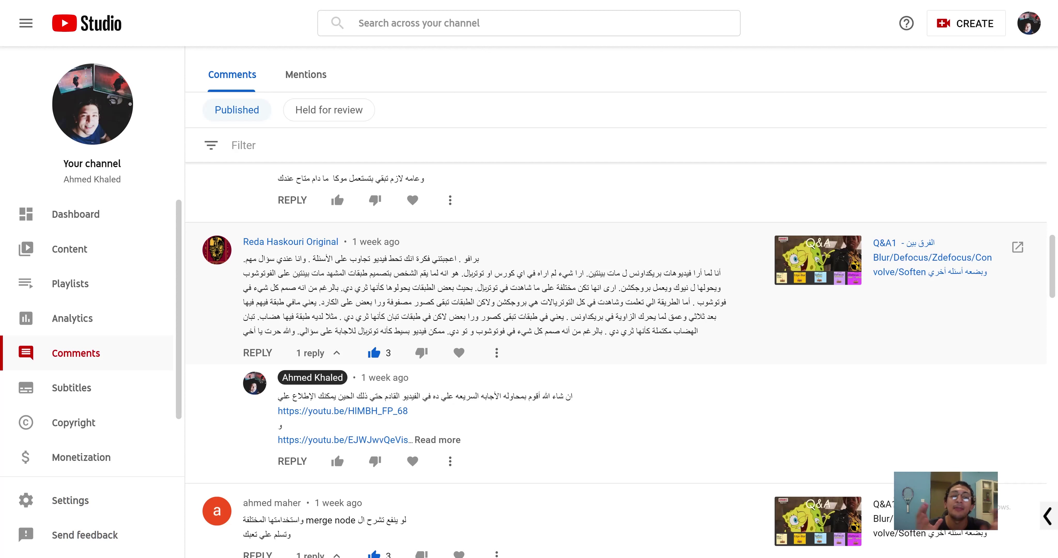
- Open the Projection Part2 video from the youtu.be link in the channel's reply
{"action": "left_click", "coordinate": [283, 411]}
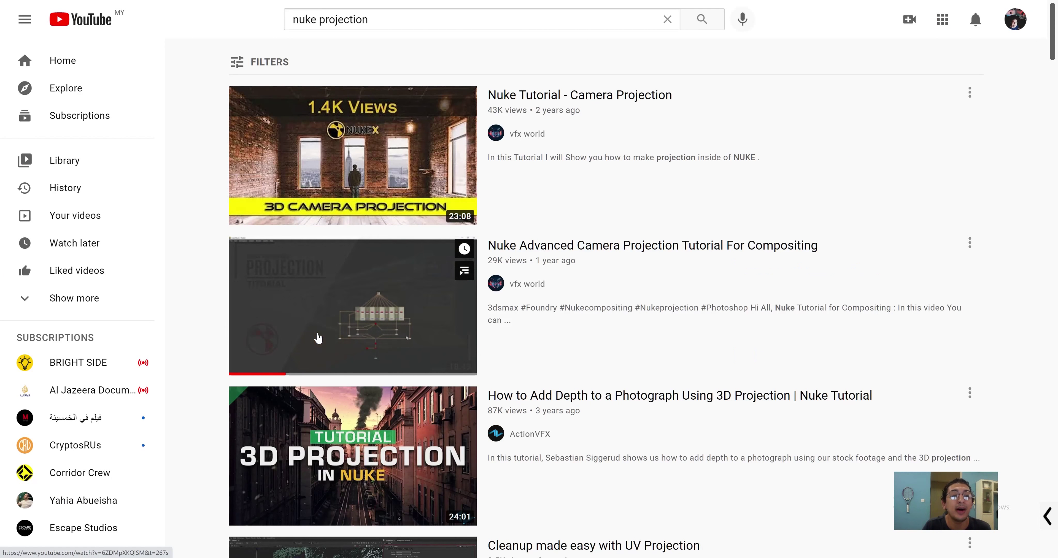
- Select the 'nuke projection' search query, then scroll down through the camera projection tutorial results
{"action": "triple_click", "coordinate": [361, 20]}
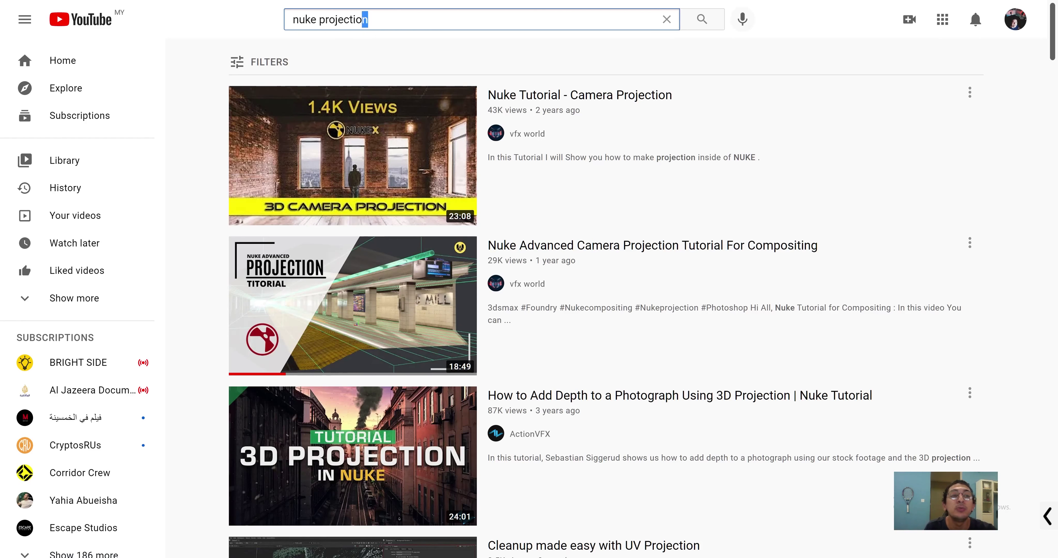
{"action": "left_click", "coordinate": [262, 34]}
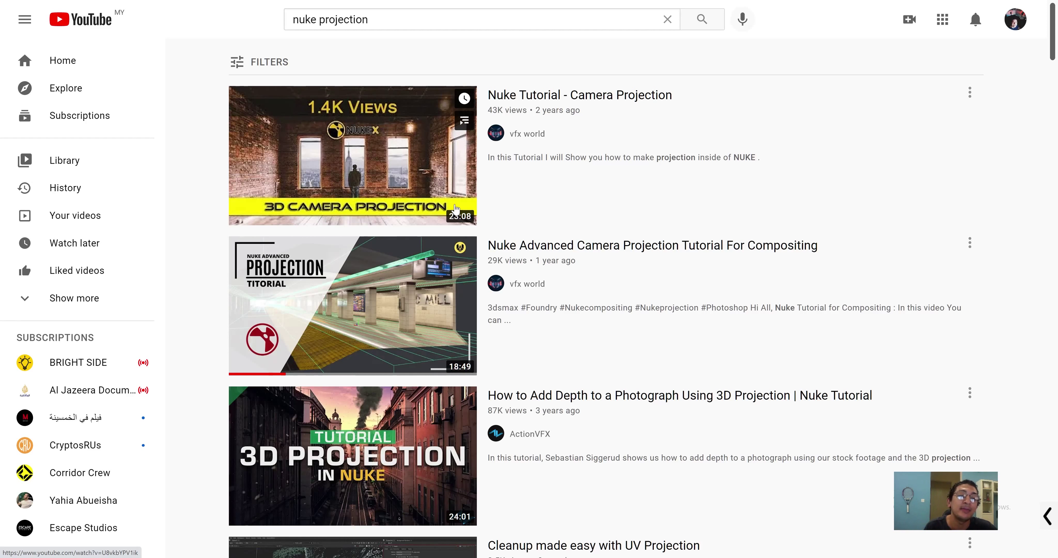
{"action": "mouse_move", "coordinate": [463, 248]}
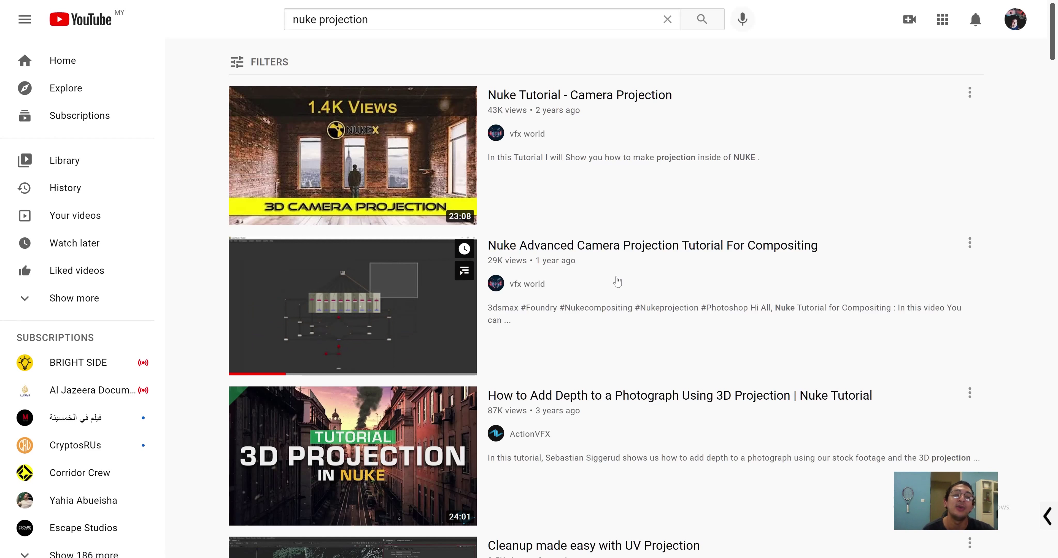
{"action": "scroll", "coordinate": [626, 279], "scroll_direction": "down", "scroll_amount": 3}
{"action": "scroll", "coordinate": [620, 278], "scroll_direction": "down", "scroll_amount": 2}
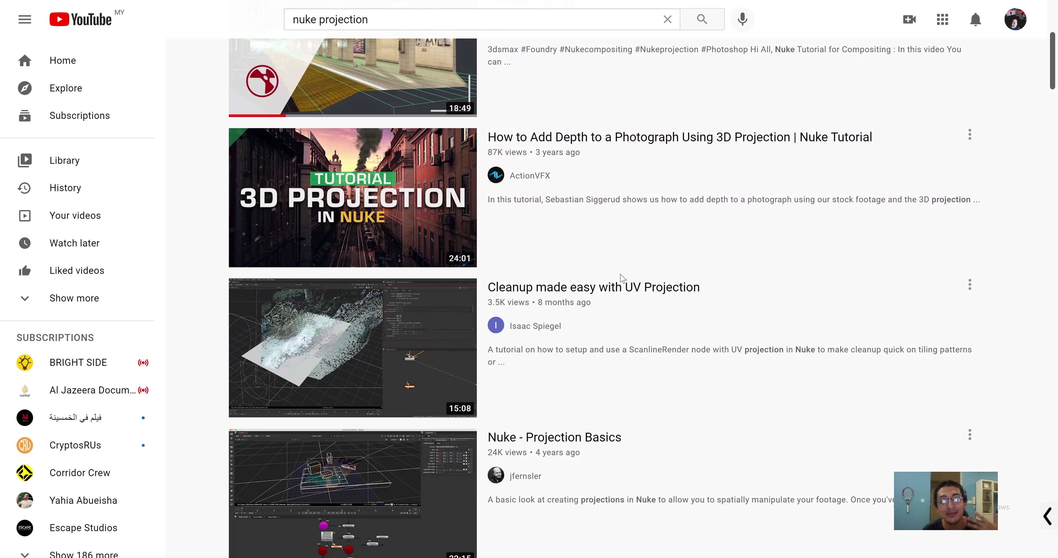
{"action": "scroll", "coordinate": [622, 277], "scroll_direction": "down", "scroll_amount": 3}
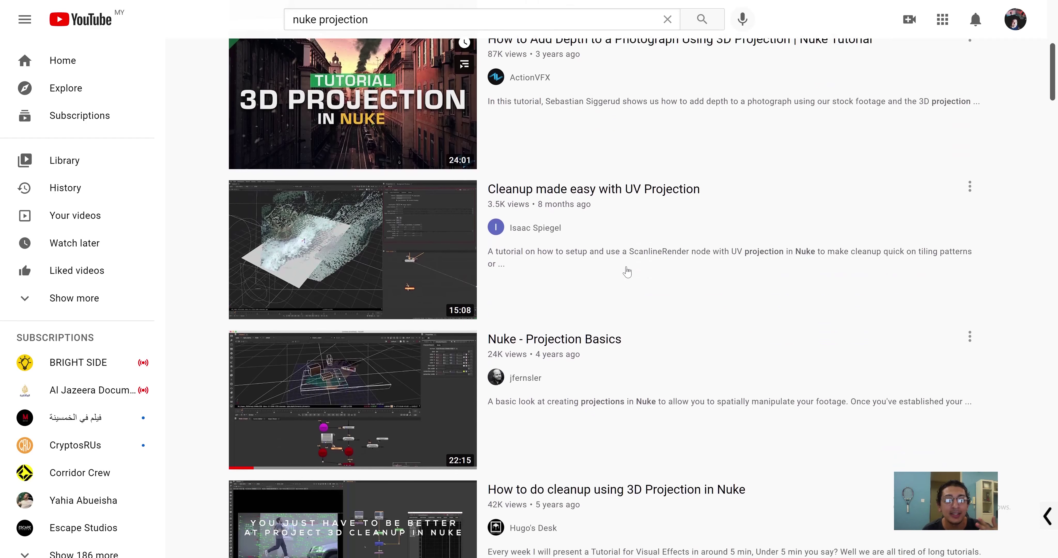
{"action": "scroll", "coordinate": [625, 252], "scroll_direction": "down", "scroll_amount": 5}
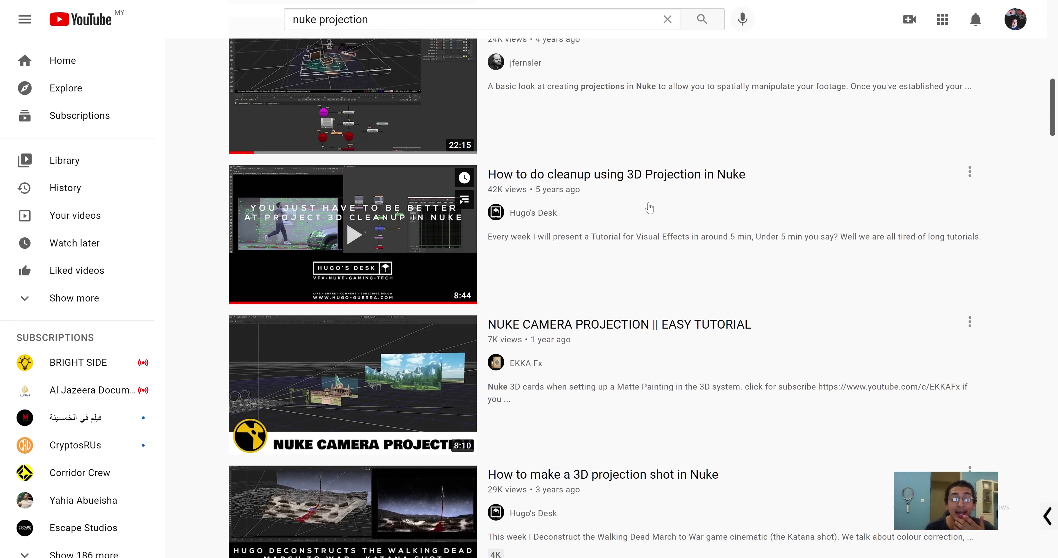
{"action": "scroll", "coordinate": [649, 209], "scroll_direction": "down", "scroll_amount": 10}
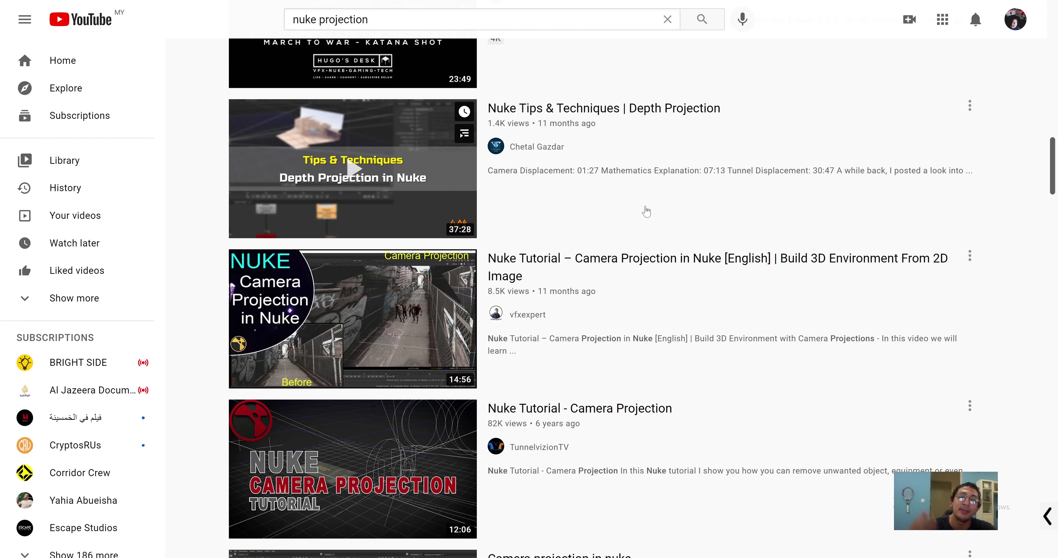
{"action": "scroll", "coordinate": [645, 211], "scroll_direction": "down", "scroll_amount": 15}
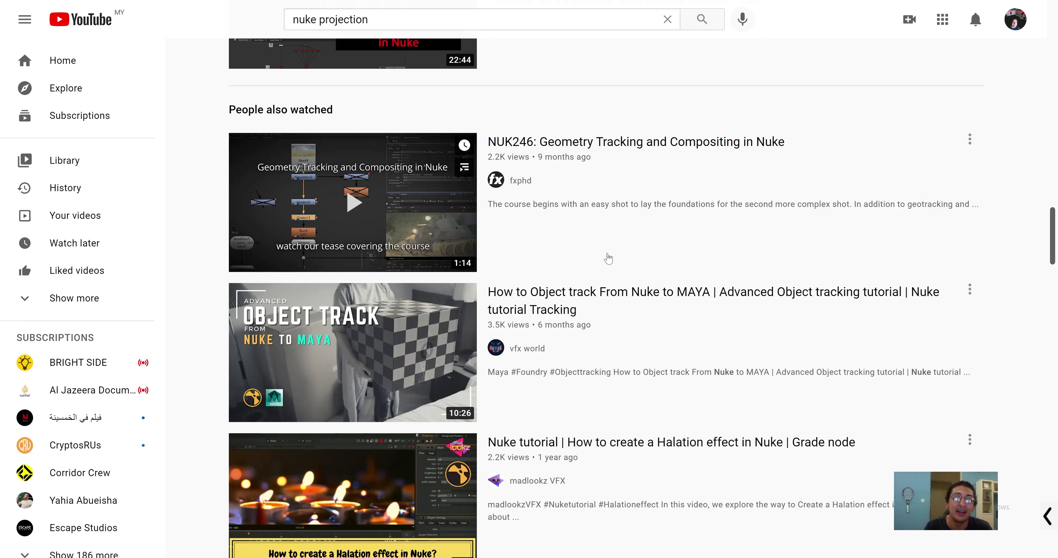
{"action": "scroll", "coordinate": [610, 242], "scroll_direction": "down", "scroll_amount": 5}
{"action": "mouse_move", "coordinate": [609, 243]}
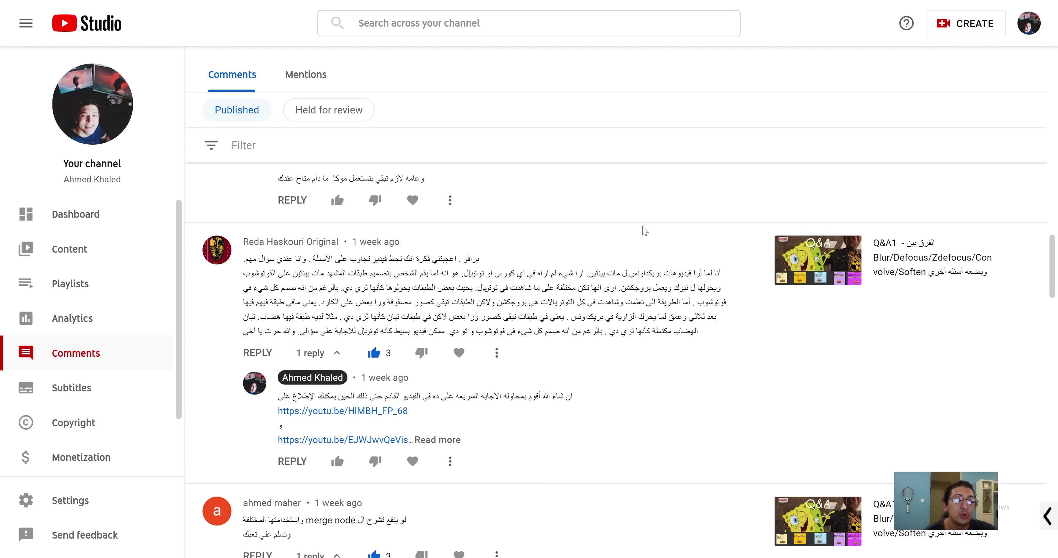
- Scroll up to the planar track comment, select part of its text, and open Task View
{"action": "scroll", "coordinate": [614, 226], "scroll_direction": "up", "scroll_amount": 1}
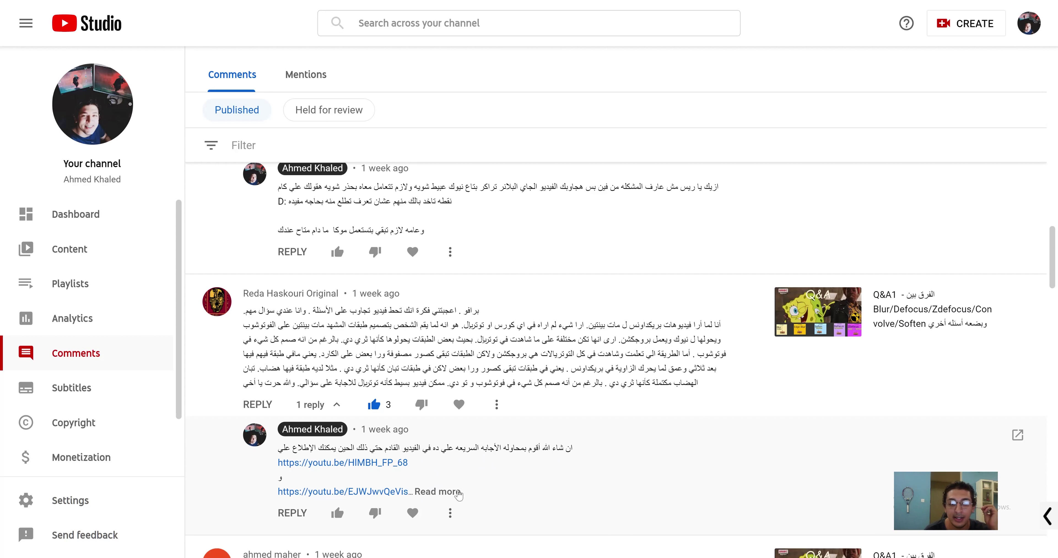
{"action": "scroll", "coordinate": [521, 451], "scroll_direction": "up", "scroll_amount": 1}
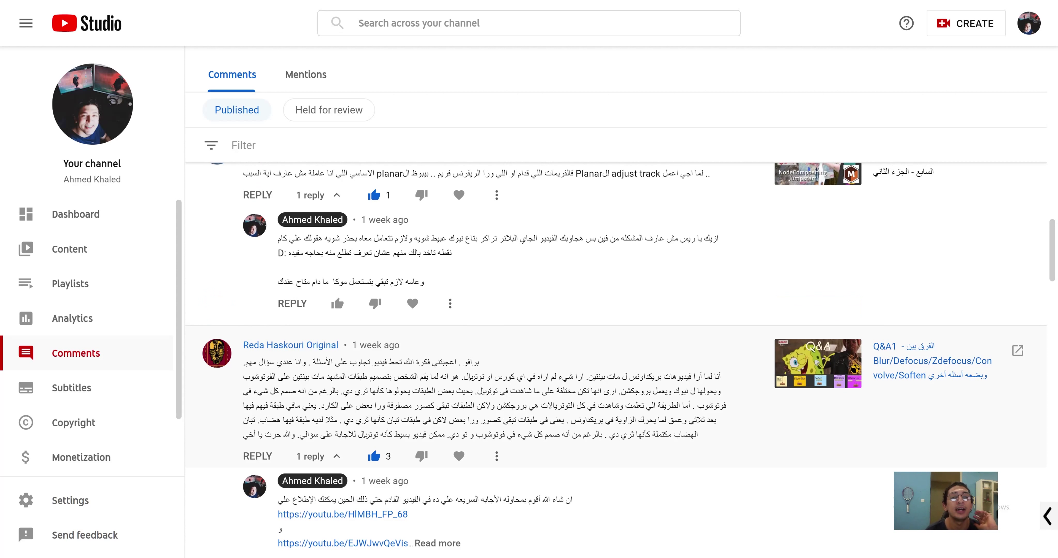
{"action": "scroll", "coordinate": [548, 390], "scroll_direction": "up", "scroll_amount": 3}
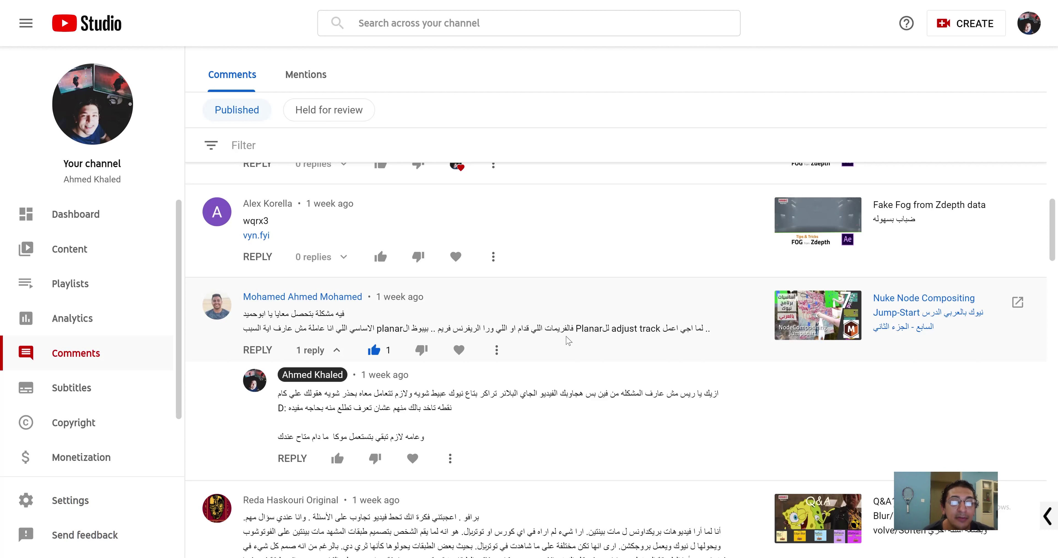
{"action": "left_click_drag", "start_coordinate": [510, 329], "coordinate": [264, 330]}
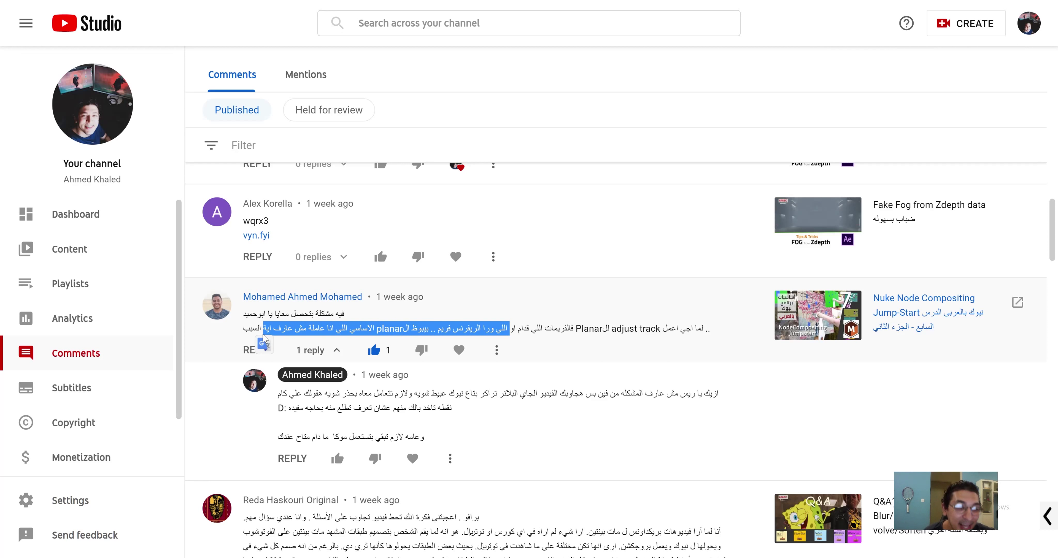
{"action": "key", "text": "super+Tab"}
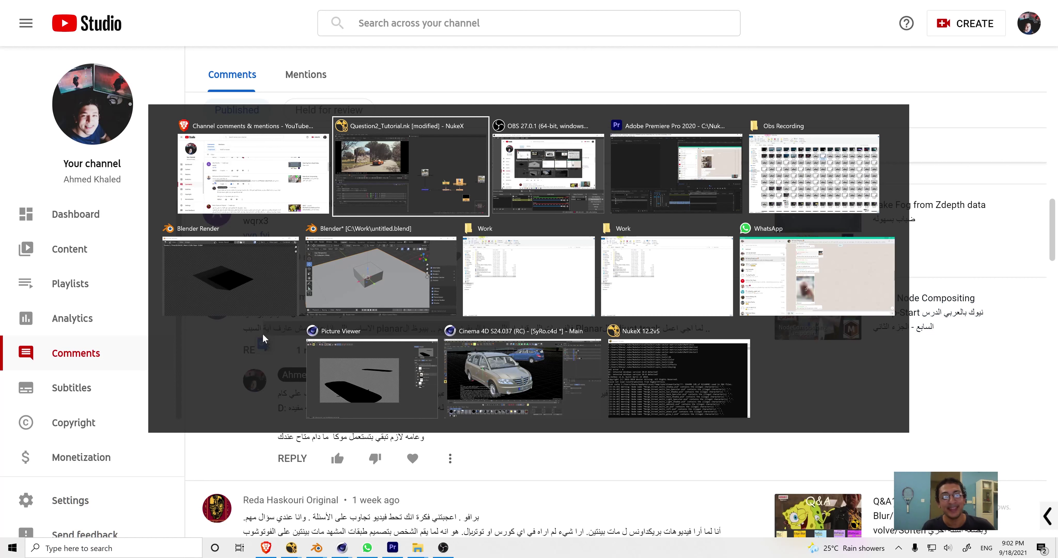
- Bring NukeX forward and pan the node graph to the left
{"action": "key", "text": "Return"}
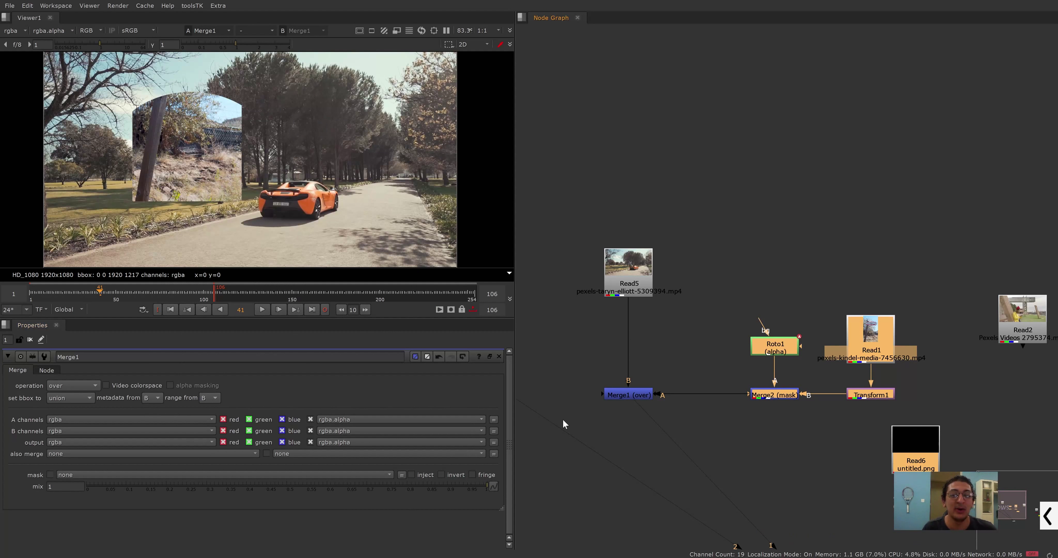
{"action": "scroll", "coordinate": [725, 420], "scroll_direction": "down", "scroll_amount": 3}
{"action": "scroll", "coordinate": [803, 329], "scroll_direction": "up", "scroll_amount": 3}
{"action": "scroll", "coordinate": [836, 229], "scroll_direction": "down", "scroll_amount": 4}
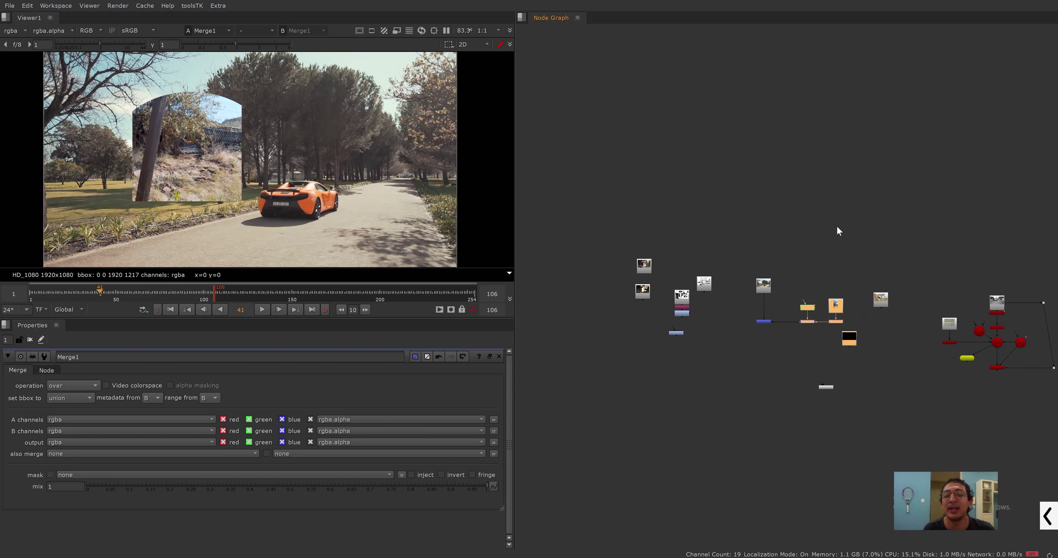
{"action": "scroll", "coordinate": [845, 319], "scroll_direction": "up", "scroll_amount": 3}
{"action": "left_click_drag", "start_coordinate": [844, 319], "coordinate": [766, 332]}
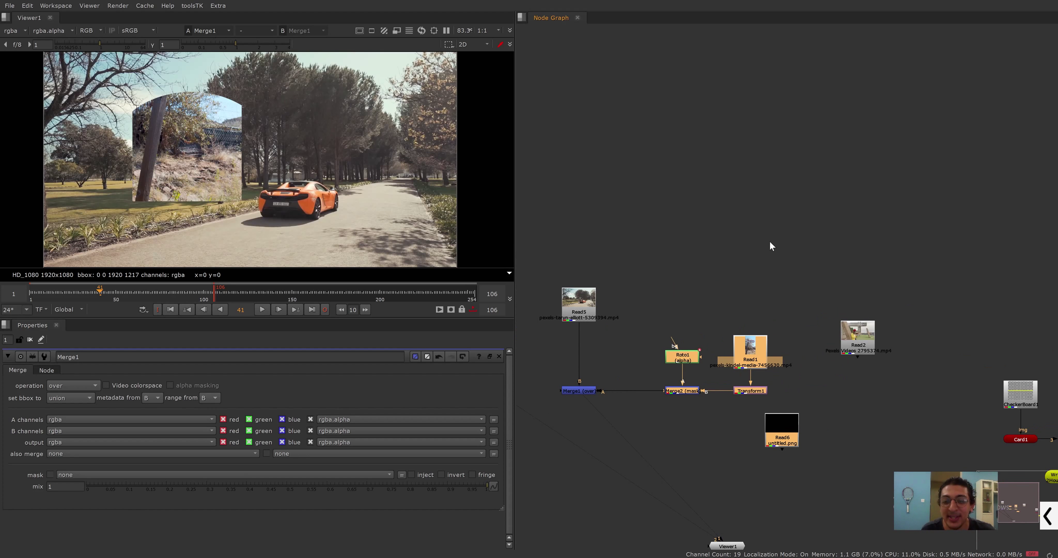
- Rearrange the graph: Read1 and Read2 up top, Roto1/Merge2/Transform1 group down-left
{"action": "left_click_drag", "start_coordinate": [791, 382], "coordinate": [815, 259]}
{"action": "left_click_drag", "start_coordinate": [785, 215], "coordinate": [795, 76]}
{"action": "left_click_drag", "start_coordinate": [820, 174], "coordinate": [656, 292]}
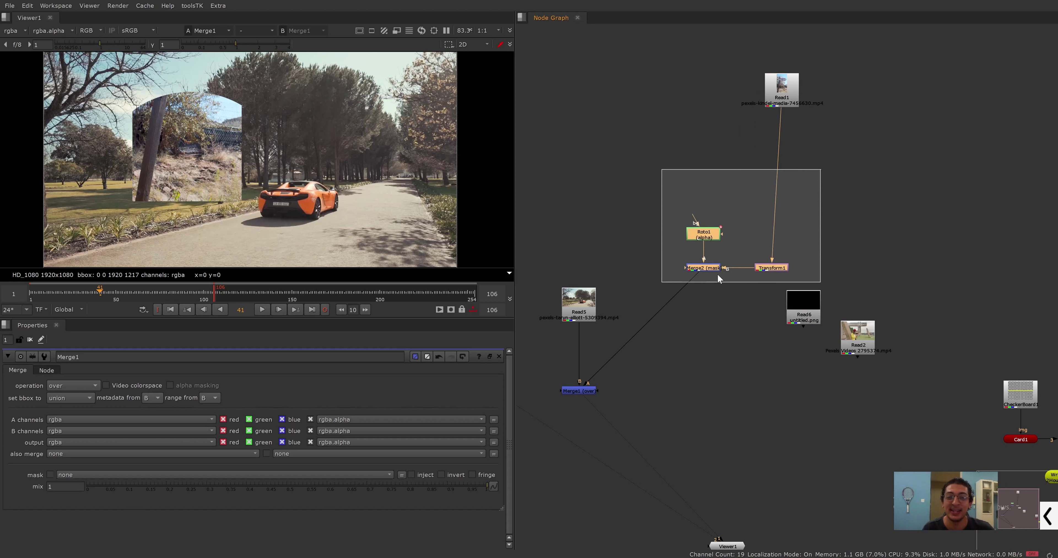
{"action": "mouse_move", "coordinate": [710, 269]}
{"action": "left_mouse_down"}
{"action": "mouse_move", "coordinate": [652, 309]}
{"action": "mouse_move", "coordinate": [634, 389]}
{"action": "left_mouse_up"}
{"action": "left_click_drag", "start_coordinate": [854, 338], "coordinate": [861, 96]}
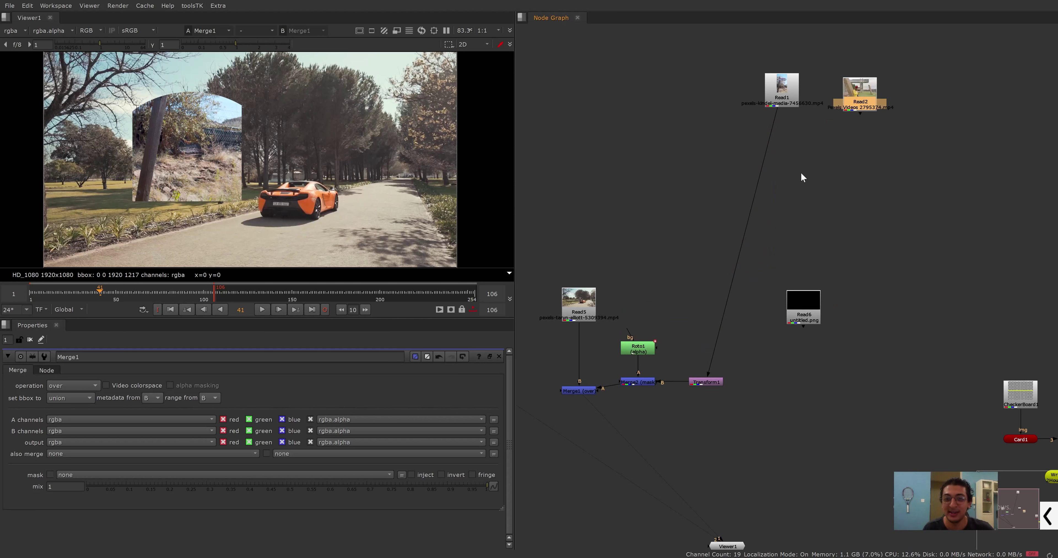
{"action": "scroll", "coordinate": [644, 255], "scroll_direction": "up", "scroll_amount": 3}
- Show Read1's footage fitted in the viewer and select the Read1 node
{"action": "key", "text": "1"}
{"action": "left_click_drag", "start_coordinate": [767, 234], "coordinate": [795, 220]}
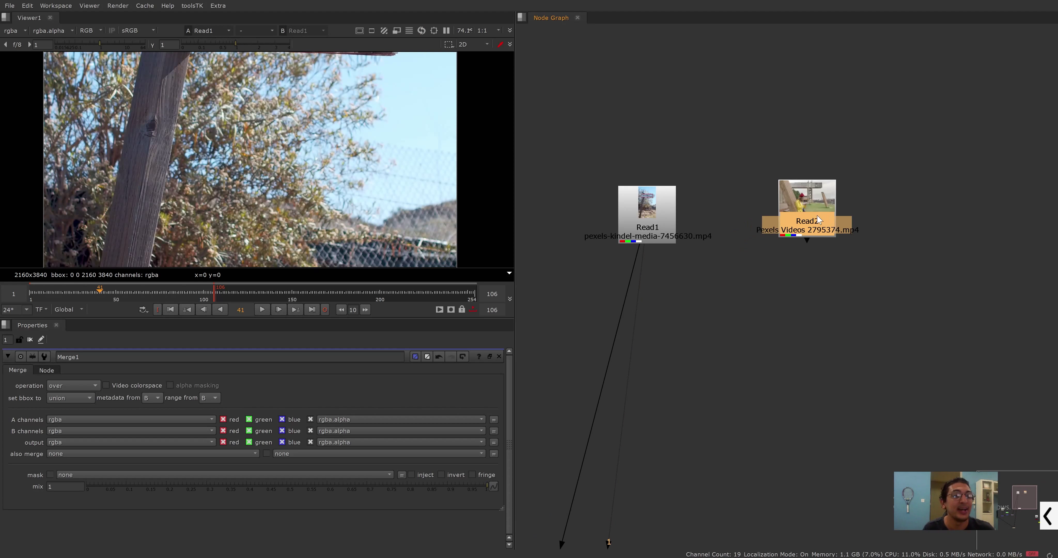
{"action": "key", "text": "f"}
{"action": "scroll", "coordinate": [234, 92], "scroll_direction": "up", "scroll_amount": 3}
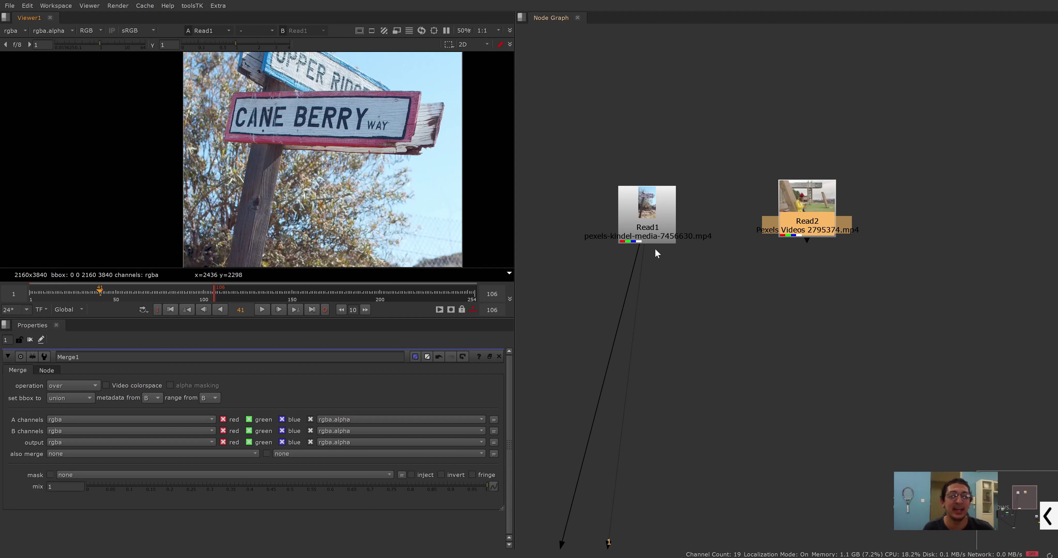
{"action": "left_click", "coordinate": [659, 238]}
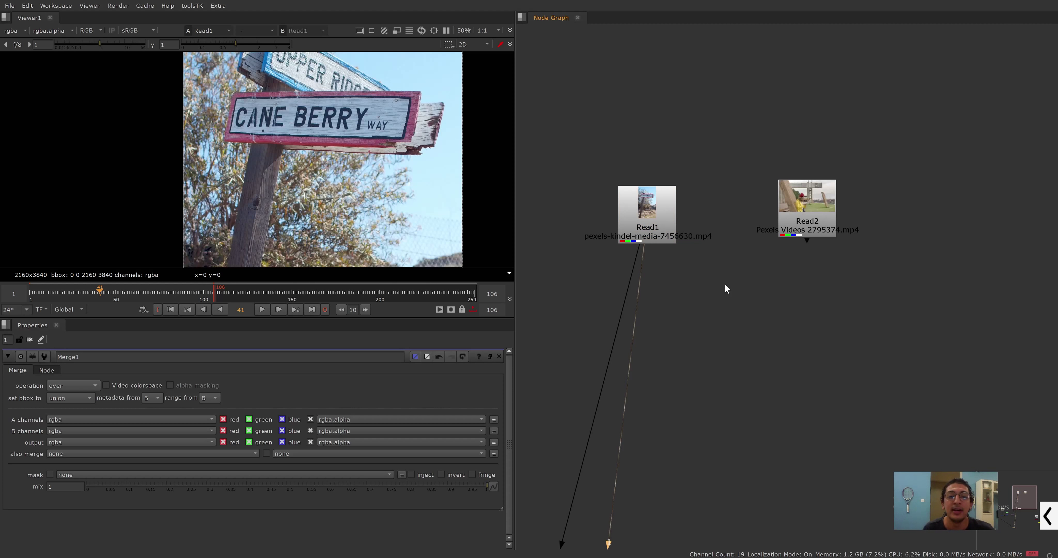
- Zoom out over the whole node tree and move the bottom node up toward the footage nodes
{"action": "mouse_move", "coordinate": [724, 283]}
{"action": "left_mouse_down"}
{"action": "mouse_move", "coordinate": [637, 218]}
{"action": "mouse_move", "coordinate": [706, 238]}
{"action": "left_mouse_up"}
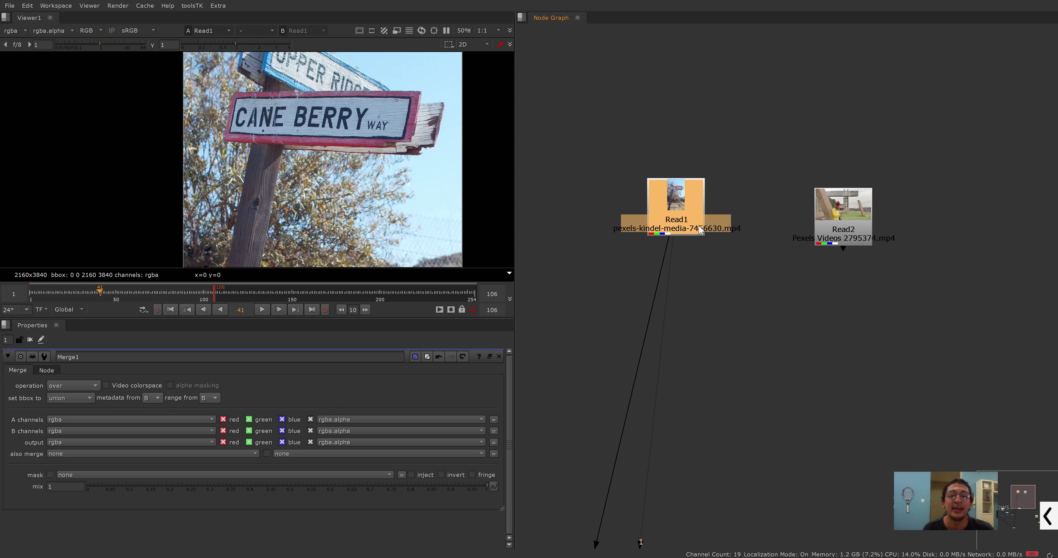
{"action": "scroll", "coordinate": [707, 246], "scroll_direction": "down", "scroll_amount": 3}
{"action": "scroll", "coordinate": [701, 387], "scroll_direction": "down", "scroll_amount": 1}
{"action": "left_click_drag", "start_coordinate": [701, 386], "coordinate": [717, 218]}
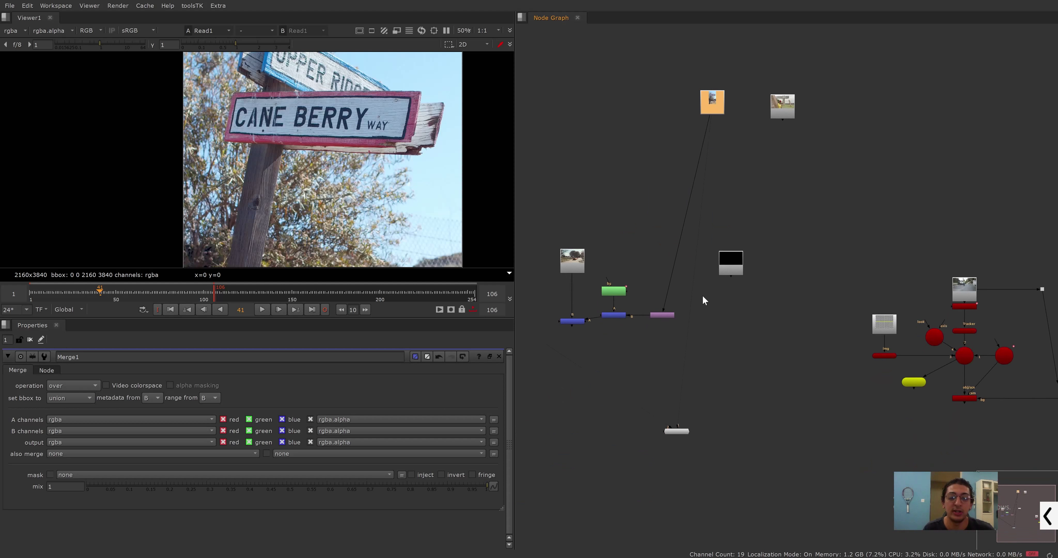
{"action": "left_click", "coordinate": [682, 428]}
{"action": "left_click_drag", "start_coordinate": [793, 276], "coordinate": [770, 219]}
{"action": "scroll", "coordinate": [723, 379], "scroll_direction": "up", "scroll_amount": 1}
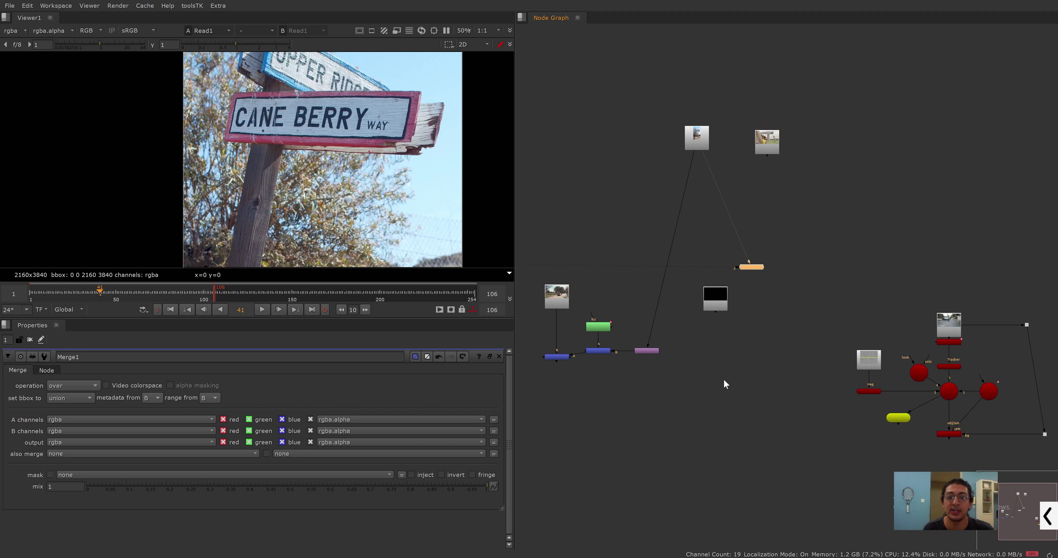
{"action": "scroll", "coordinate": [723, 314], "scroll_direction": "up", "scroll_amount": 3}
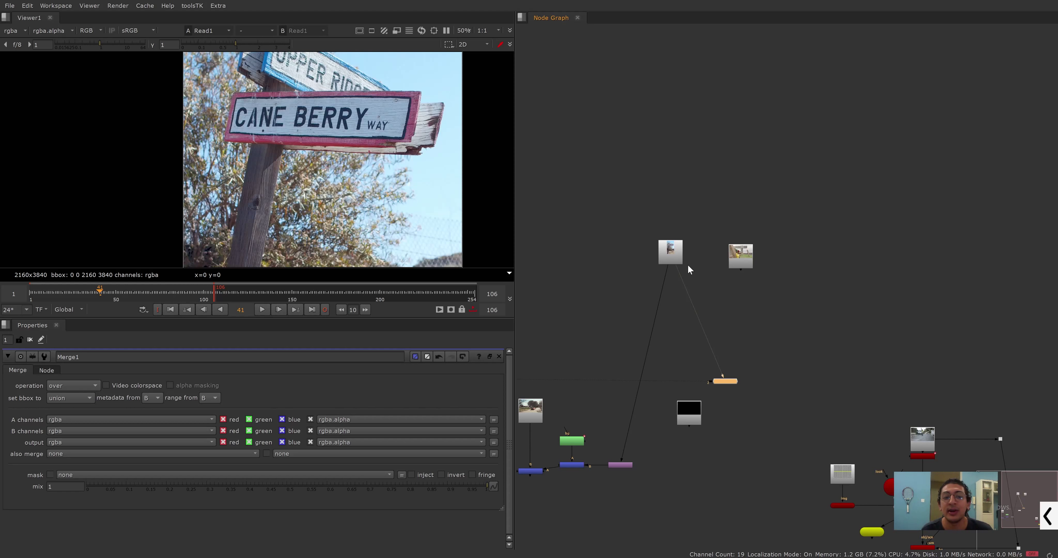
{"action": "scroll", "coordinate": [665, 271], "scroll_direction": "up", "scroll_amount": 3}
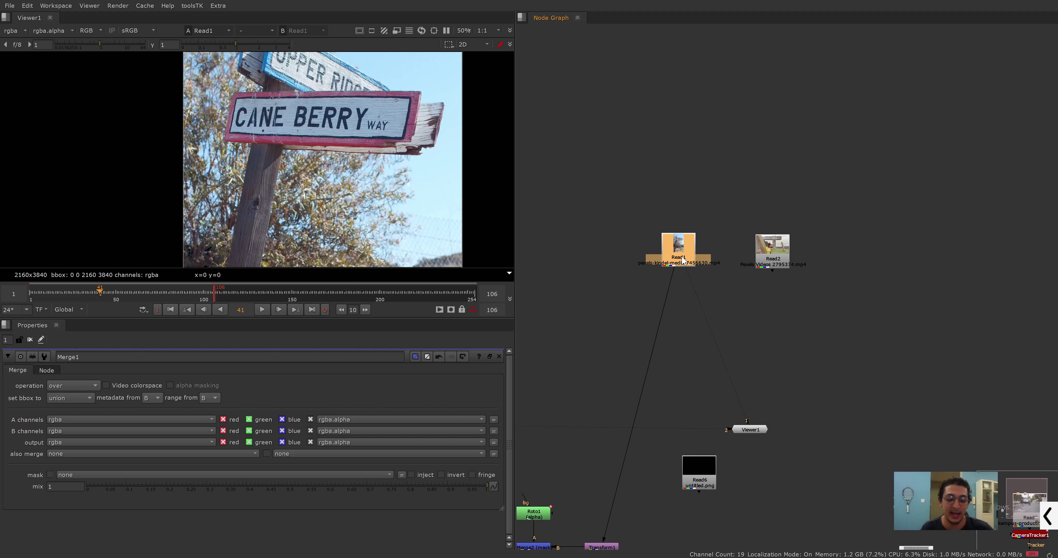
- Create a PlanarTracker node from the 'plana' node search
{"action": "key", "text": "Tab"}
{"action": "type", "text": "plana"}
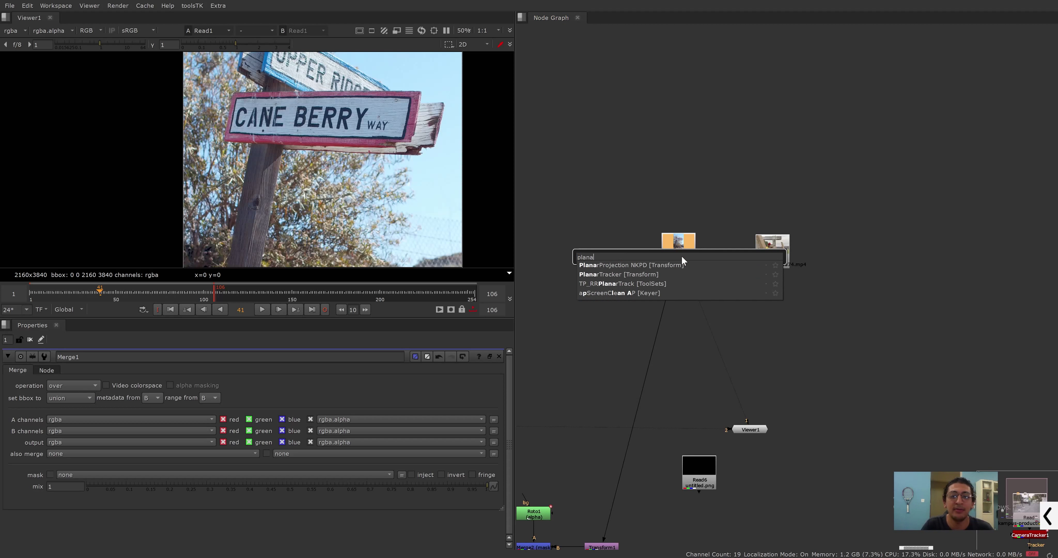
{"action": "key", "text": "Down"}
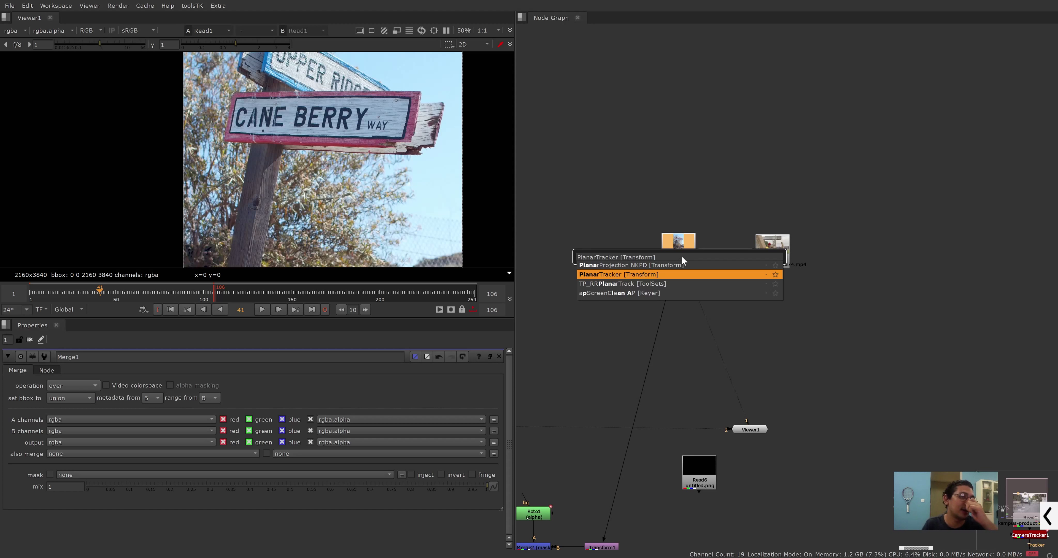
{"action": "key", "text": "Return"}
{"action": "scroll", "coordinate": [684, 260], "scroll_direction": "up", "scroll_amount": 4}
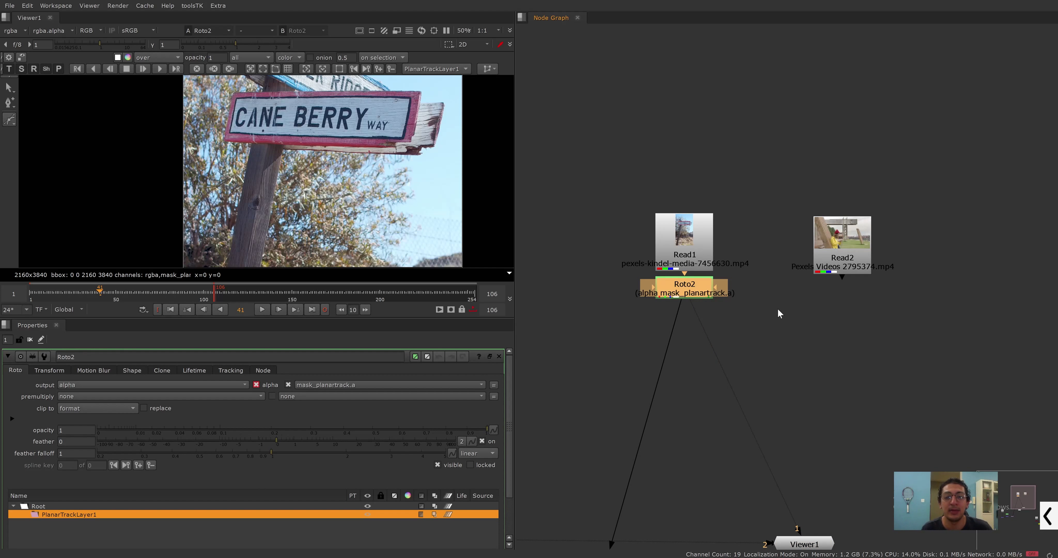
- Add a test Roto3 node, draw an ellipse on the sign, and make it a planar-track layer
{"action": "key", "text": "Tab"}
{"action": "type", "text": "b"}
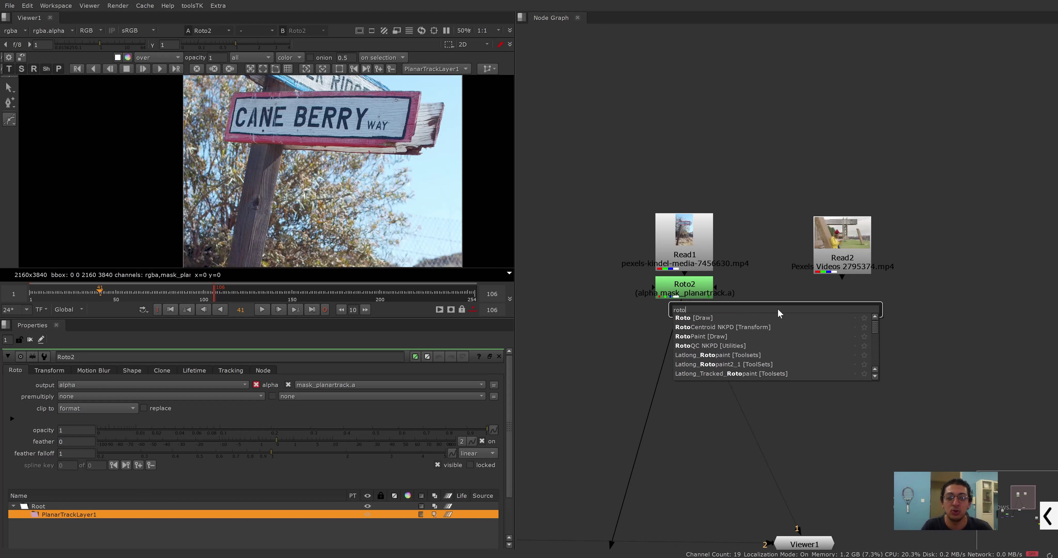
{"action": "key", "text": "Escape"}
{"action": "key", "text": "o"}
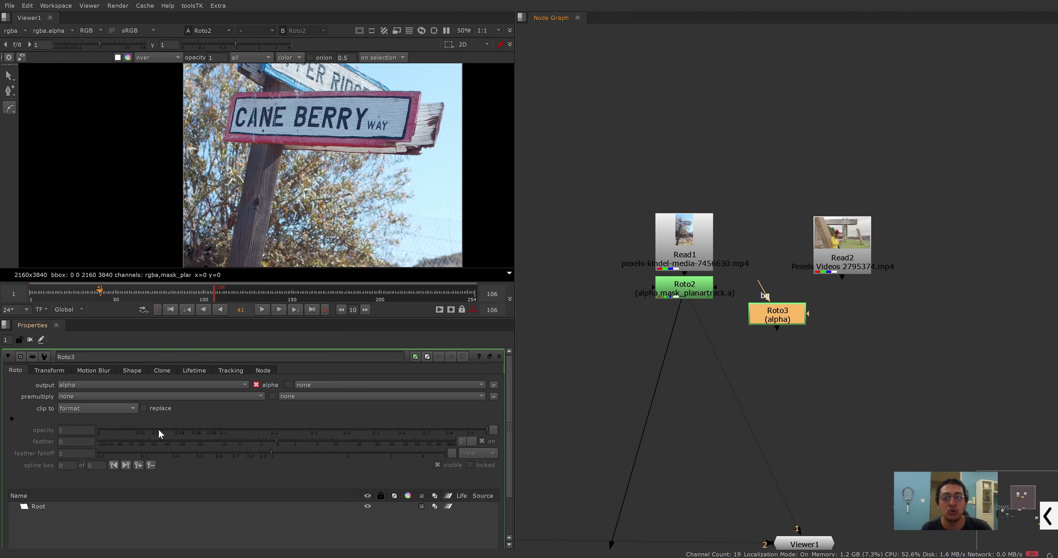
{"action": "left_click", "coordinate": [9, 107]}
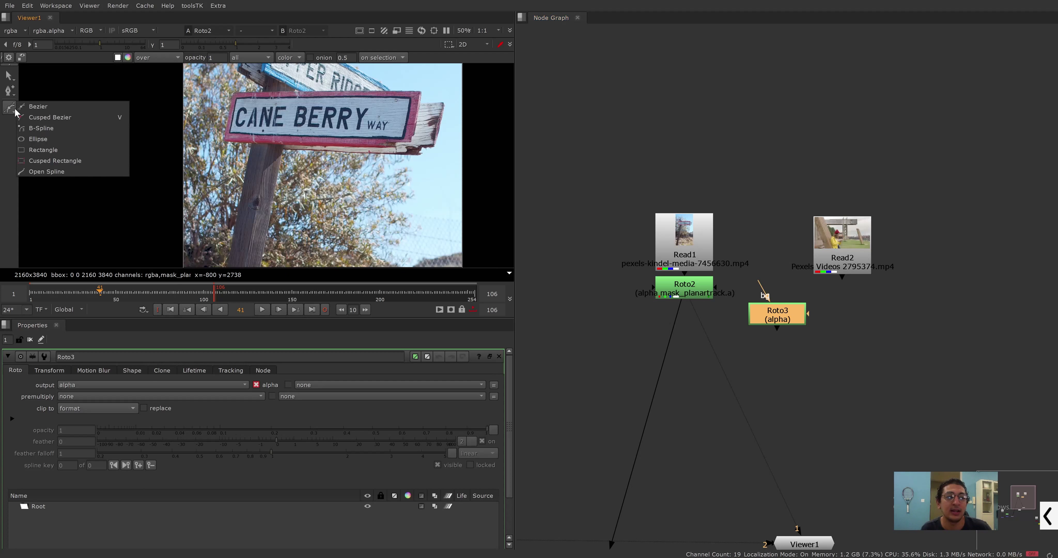
{"action": "left_click", "coordinate": [49, 129]}
{"action": "left_click_drag", "start_coordinate": [240, 94], "coordinate": [375, 193]}
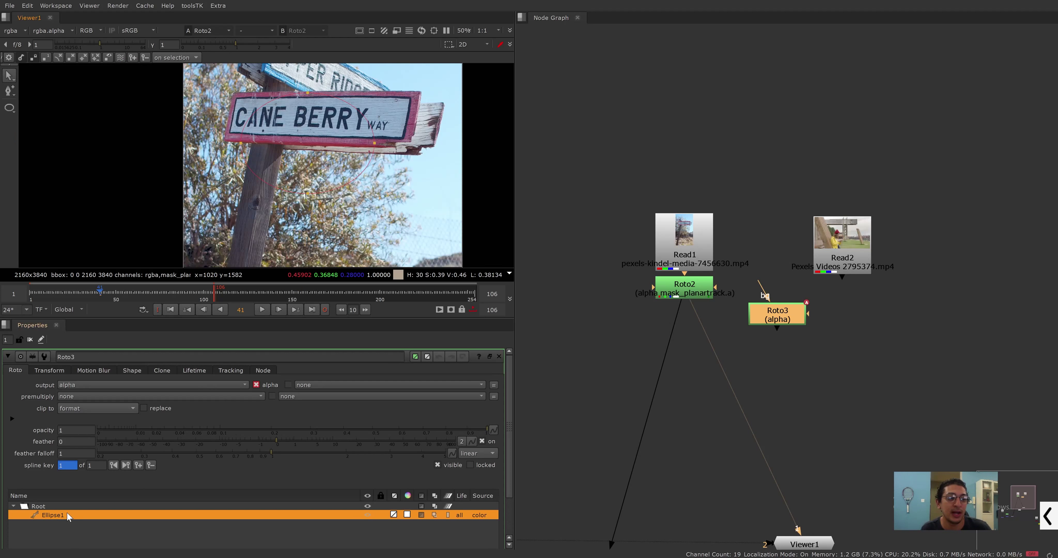
{"action": "right_click", "coordinate": [68, 515]}
{"action": "left_click", "coordinate": [100, 552]}
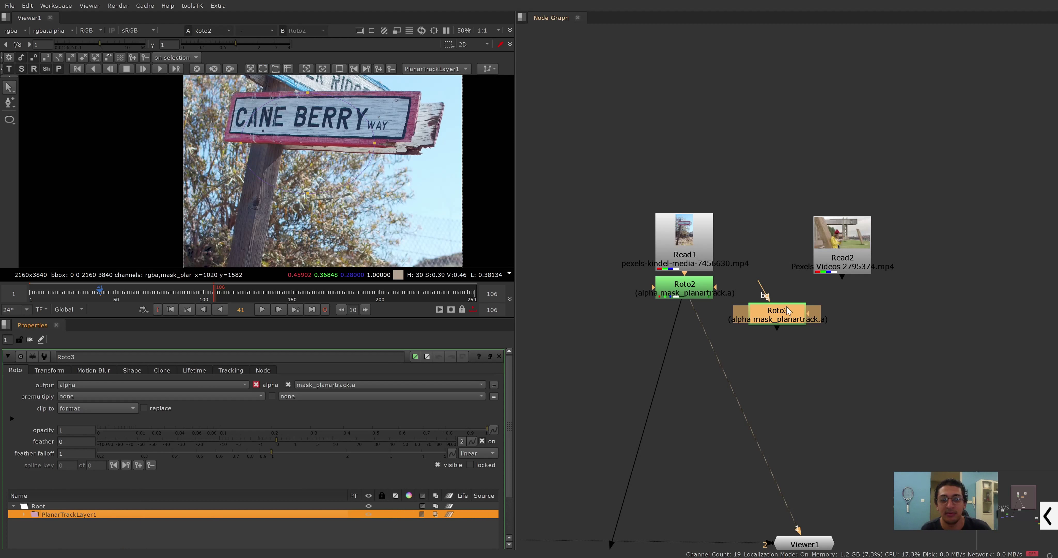
- Delete the test Roto3, go to frame 22, and connect Roto2 to Read2
{"action": "left_click", "coordinate": [686, 290]}
{"action": "key", "text": "Delete"}
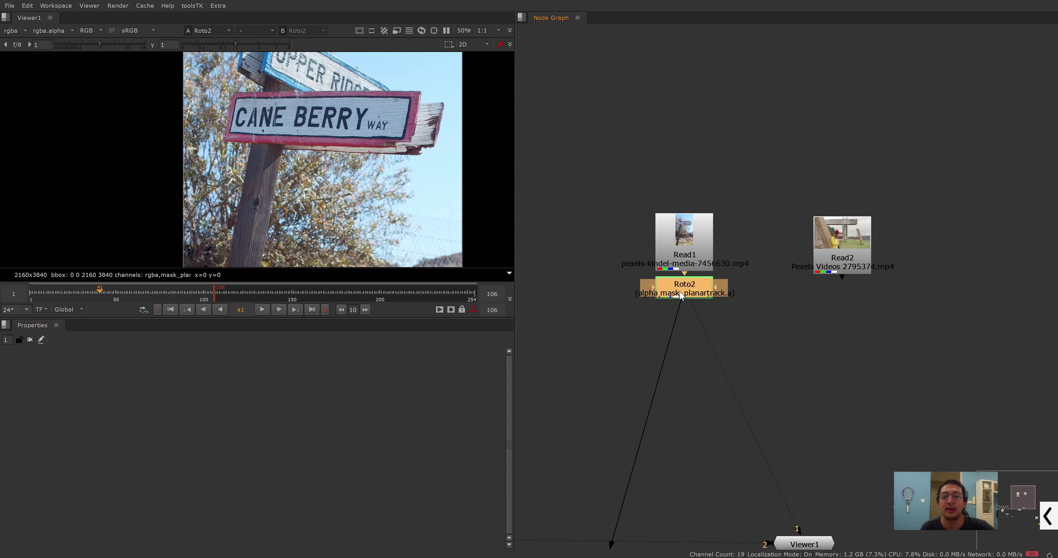
{"action": "double_click", "coordinate": [689, 292]}
{"action": "left_click", "coordinate": [692, 294]}
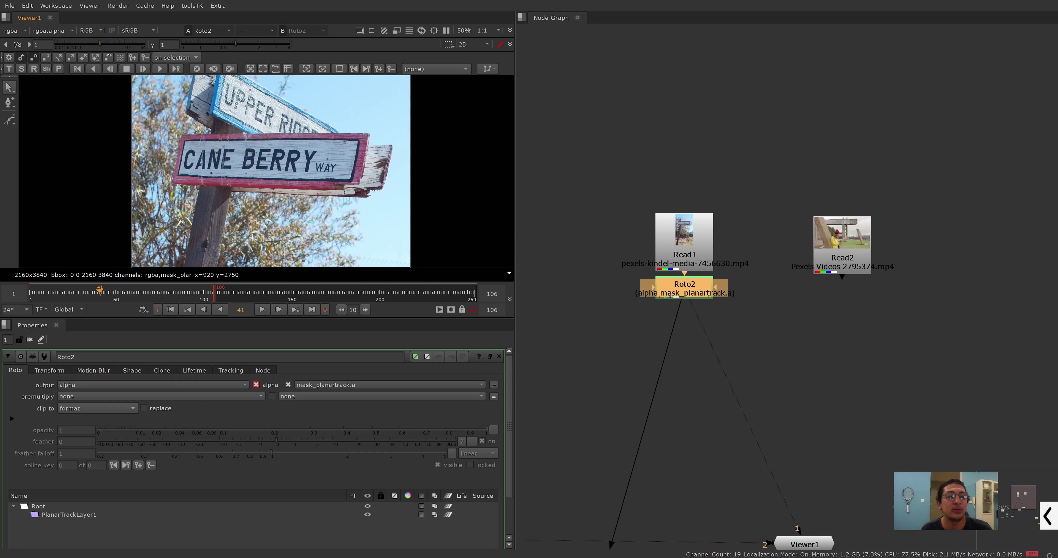
{"action": "key", "text": "ctrl+shift+Left"}
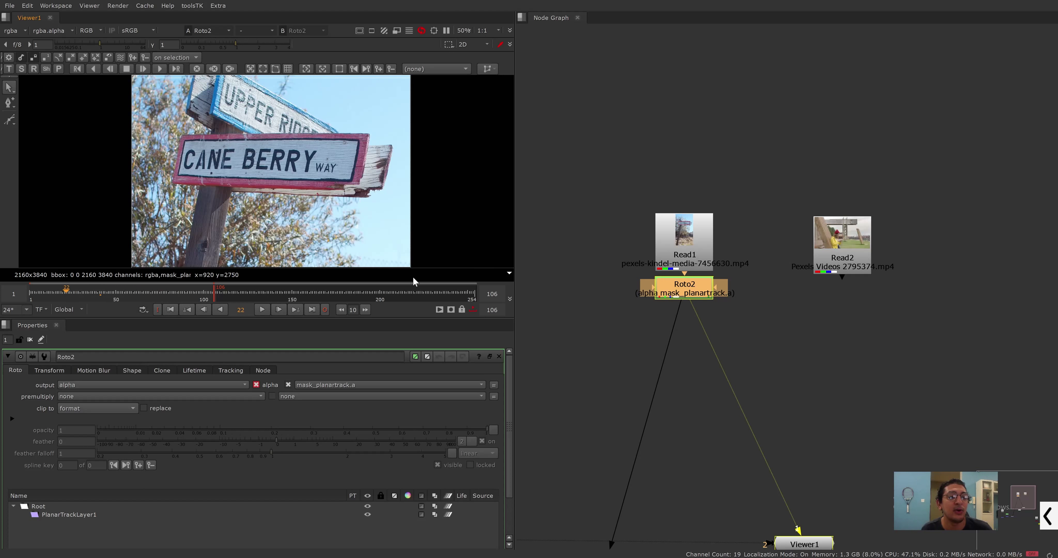
{"action": "left_click_drag", "start_coordinate": [677, 298], "coordinate": [842, 311]}
{"action": "scroll", "coordinate": [246, 246], "scroll_direction": "up", "scroll_amount": 2}
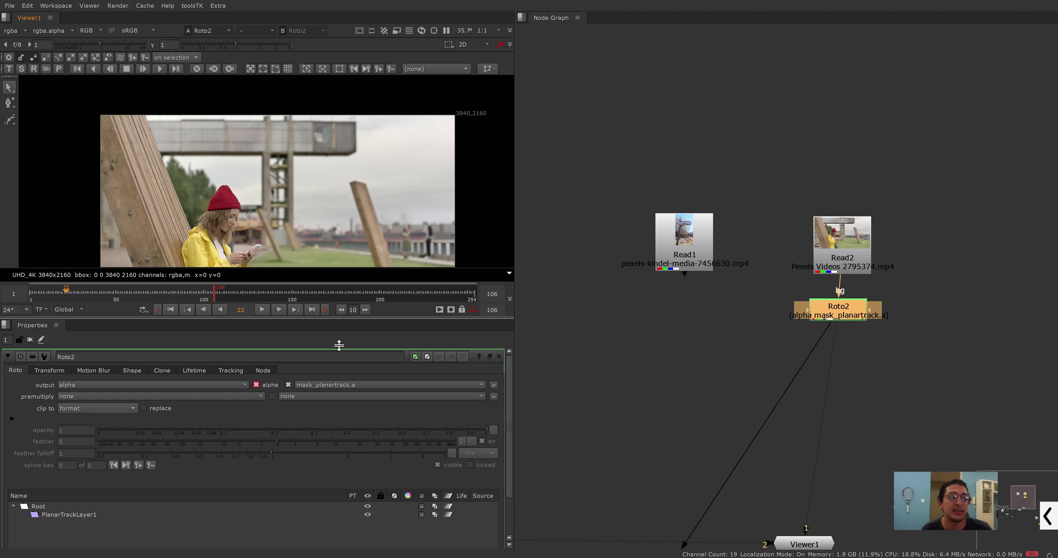
- Enlarge the viewer area, dock the Properties panel as a left column, and widen it
{"action": "left_click_drag", "start_coordinate": [339, 319], "coordinate": [339, 408]}
{"action": "left_click_drag", "start_coordinate": [32, 414], "coordinate": [82, 205]}
{"action": "scroll", "coordinate": [452, 288], "scroll_direction": "up", "scroll_amount": 4}
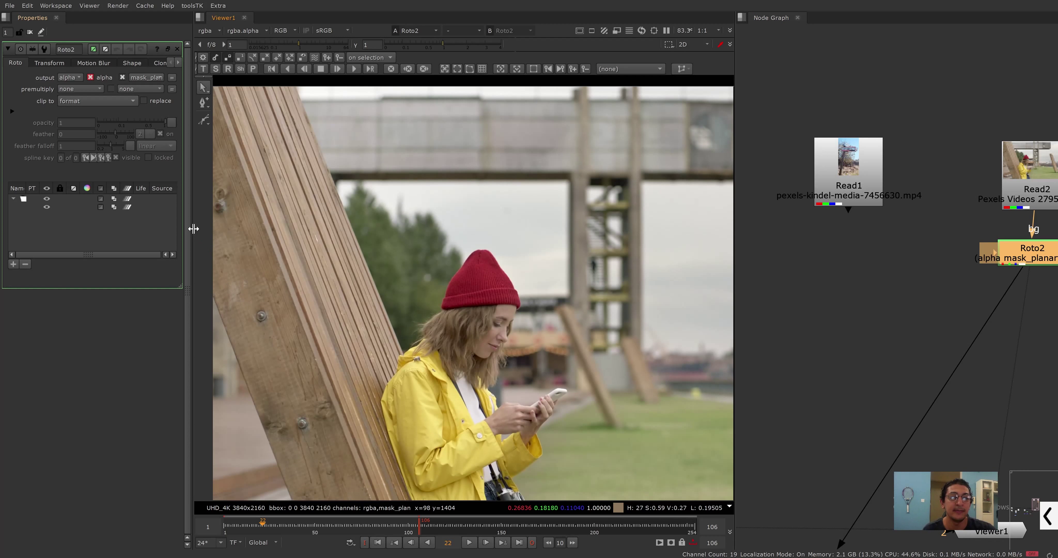
{"action": "left_click_drag", "start_coordinate": [192, 228], "coordinate": [237, 229]}
{"action": "scroll", "coordinate": [863, 230], "scroll_direction": "up", "scroll_amount": 2}
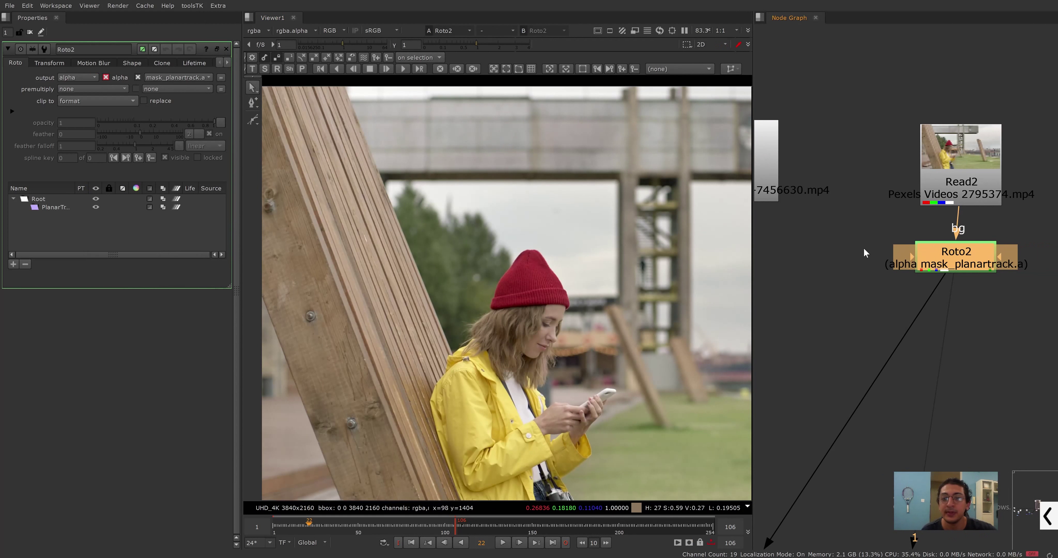
{"action": "scroll", "coordinate": [579, 349], "scroll_direction": "up", "scroll_amount": 2}
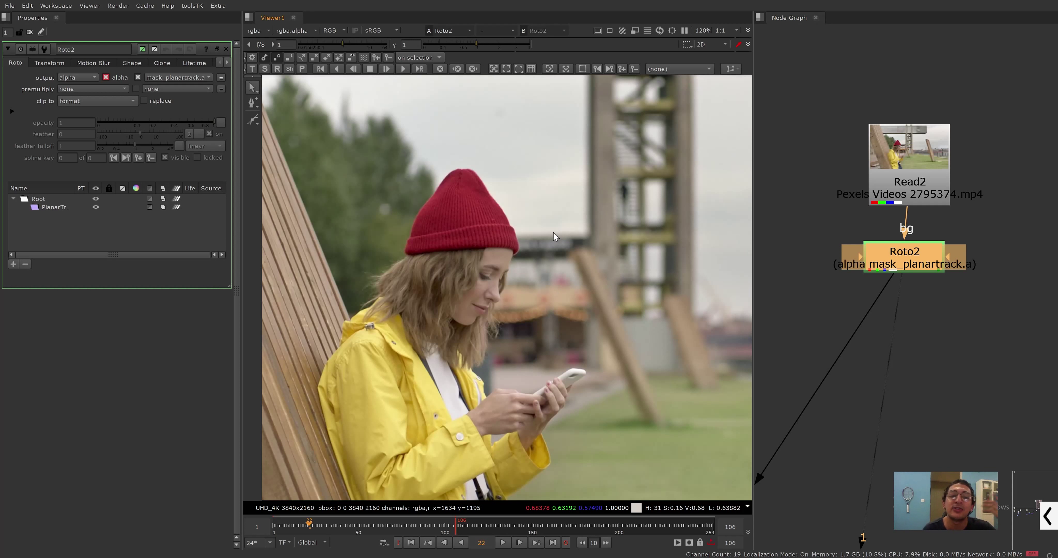
{"action": "scroll", "coordinate": [822, 172], "scroll_direction": "down", "scroll_amount": 3}
- View Read1's footage, then Read2's, and zoom the viewer onto the woman's face
{"action": "left_click", "coordinate": [851, 184]}
{"action": "key", "text": "1"}
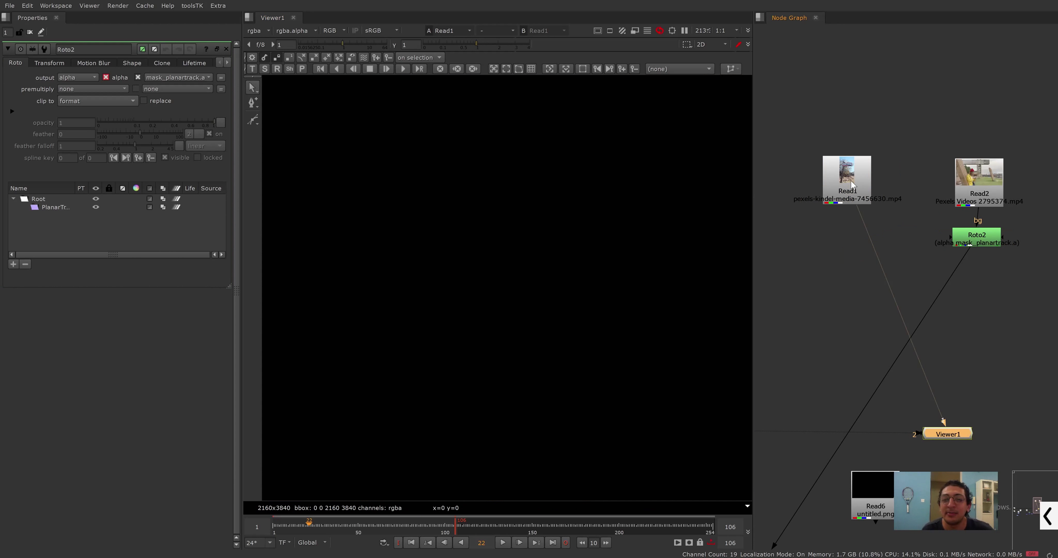
{"action": "scroll", "coordinate": [633, 291], "scroll_direction": "down", "scroll_amount": 4}
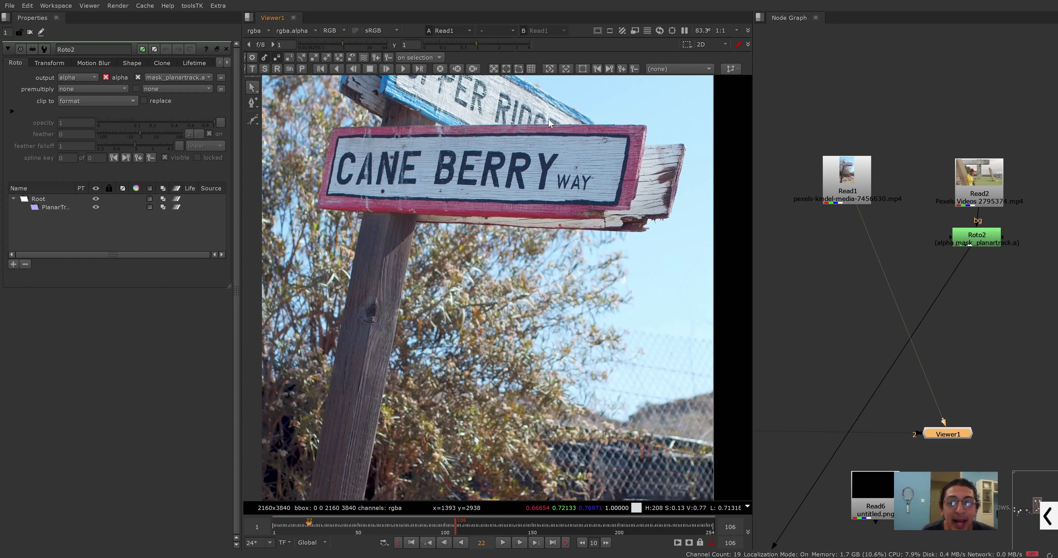
{"action": "left_click", "coordinate": [930, 193]}
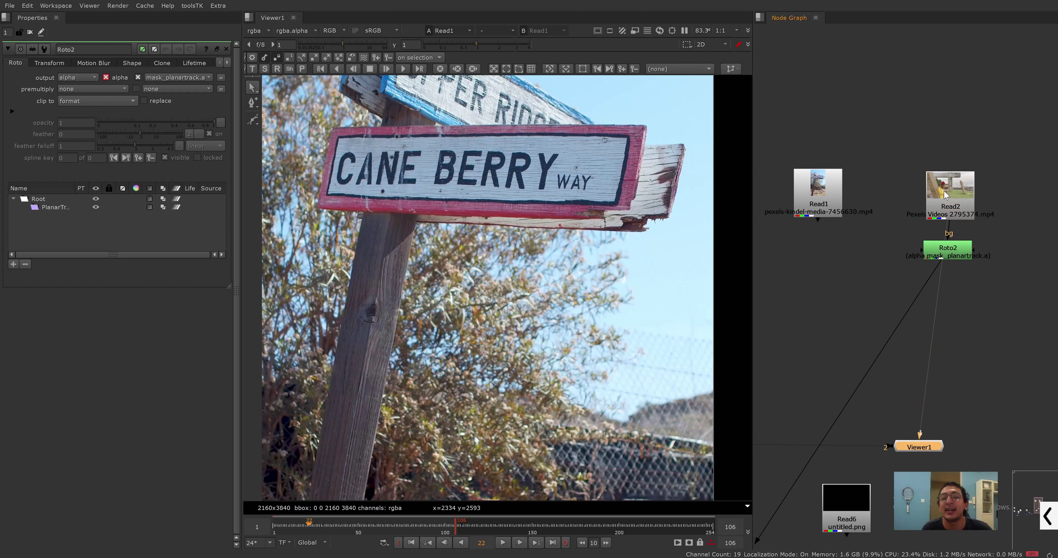
{"action": "key", "text": "1"}
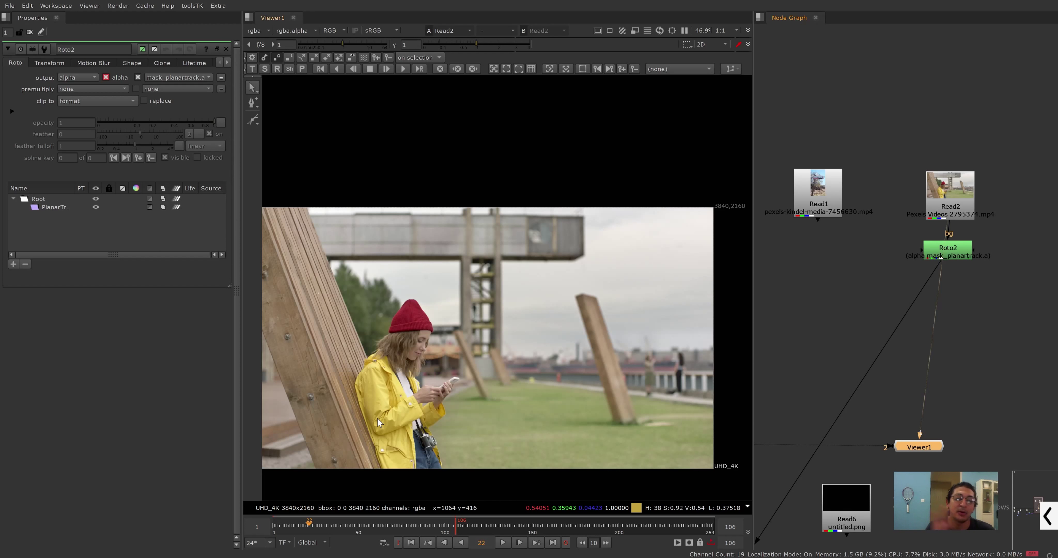
{"action": "scroll", "coordinate": [415, 354], "scroll_direction": "up", "scroll_amount": 1}
{"action": "scroll", "coordinate": [414, 350], "scroll_direction": "up", "scroll_amount": 5}
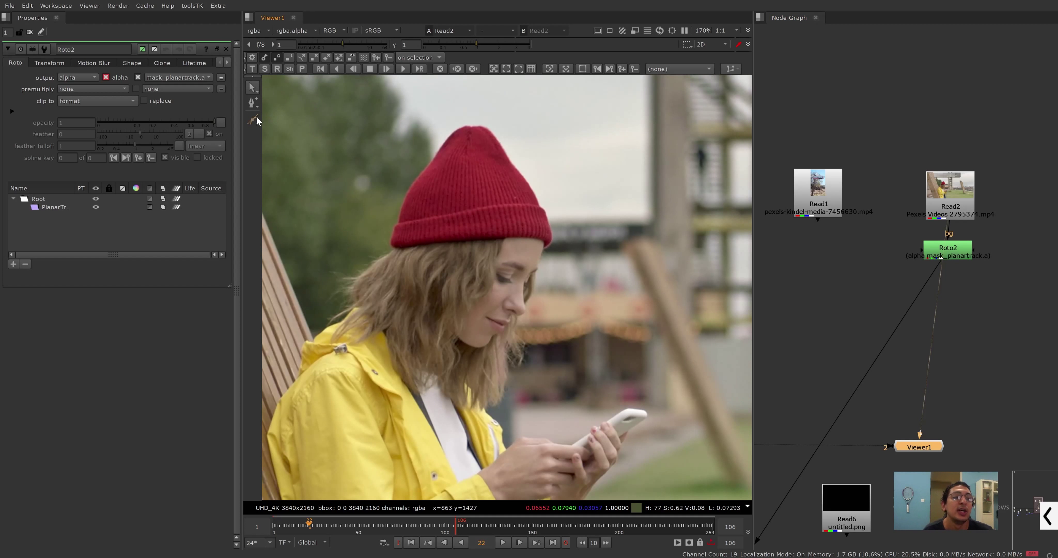
- Draw a closed Bezier shape around the woman's red beanie and head
{"action": "right_click", "coordinate": [256, 115]}
{"action": "left_click", "coordinate": [273, 115]}
{"action": "left_click_drag", "start_coordinate": [337, 298], "coordinate": [341, 280]}
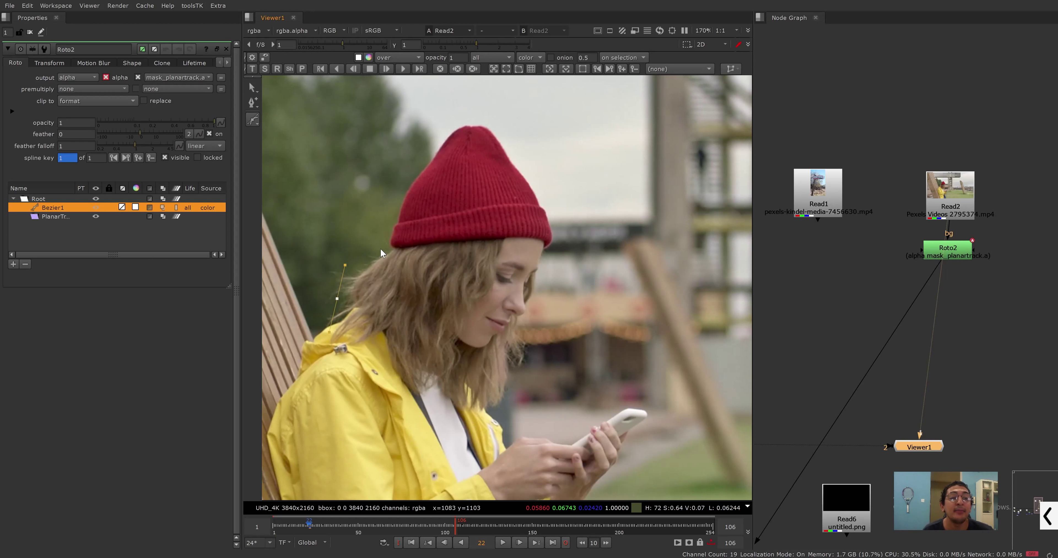
{"action": "left_click", "coordinate": [367, 253]}
{"action": "left_click", "coordinate": [404, 161]}
{"action": "left_click", "coordinate": [464, 115]}
{"action": "left_click_drag", "start_coordinate": [526, 154], "coordinate": [539, 184]}
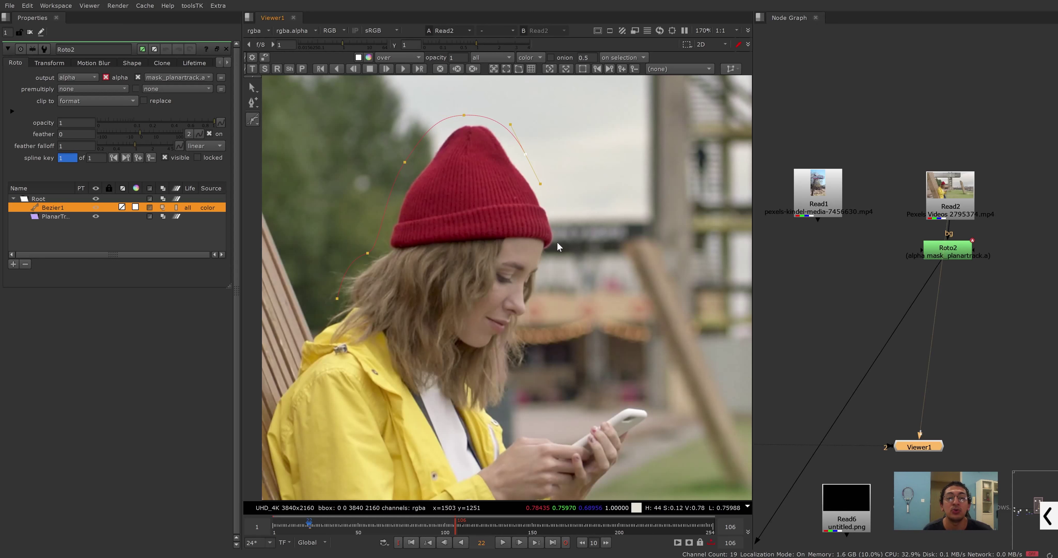
{"action": "left_click", "coordinate": [555, 236]}
{"action": "left_click", "coordinate": [547, 306]}
{"action": "left_click", "coordinate": [519, 402]}
{"action": "left_click", "coordinate": [336, 298]}
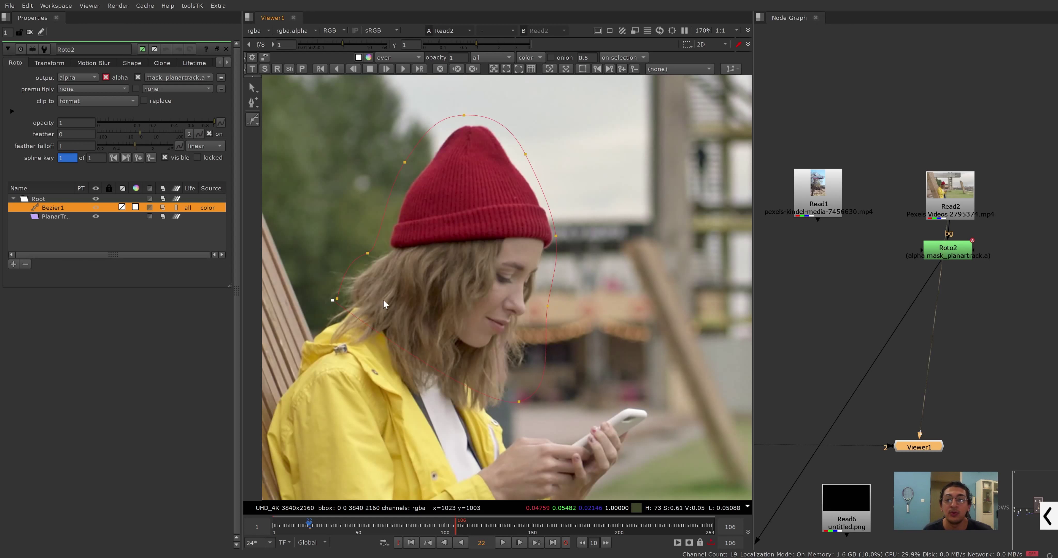
- View Roto2's output and move Bezier1 into the planar-track layer
{"action": "left_click", "coordinate": [952, 255]}
{"action": "key", "text": "1"}
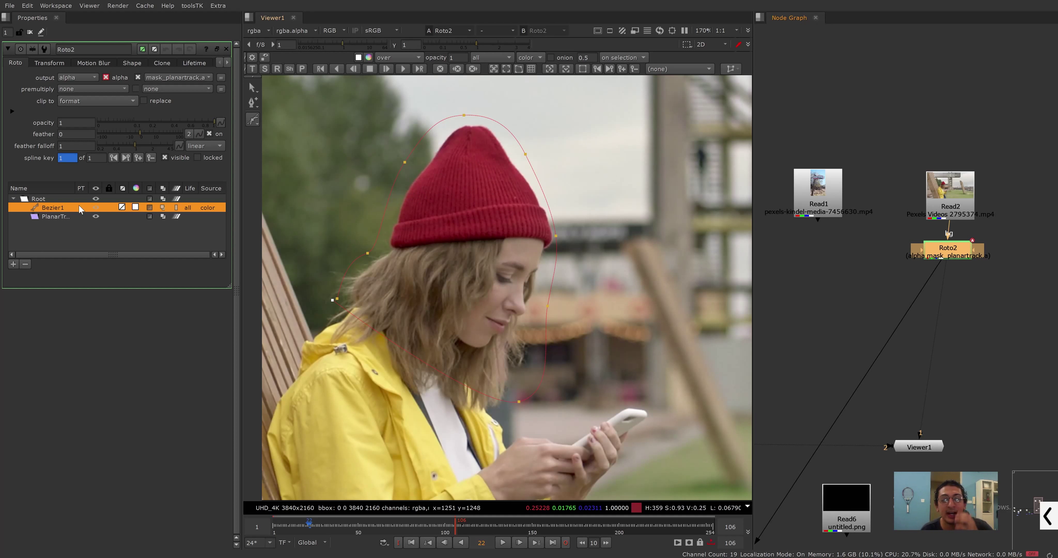
{"action": "left_click_drag", "start_coordinate": [52, 208], "coordinate": [51, 216]}
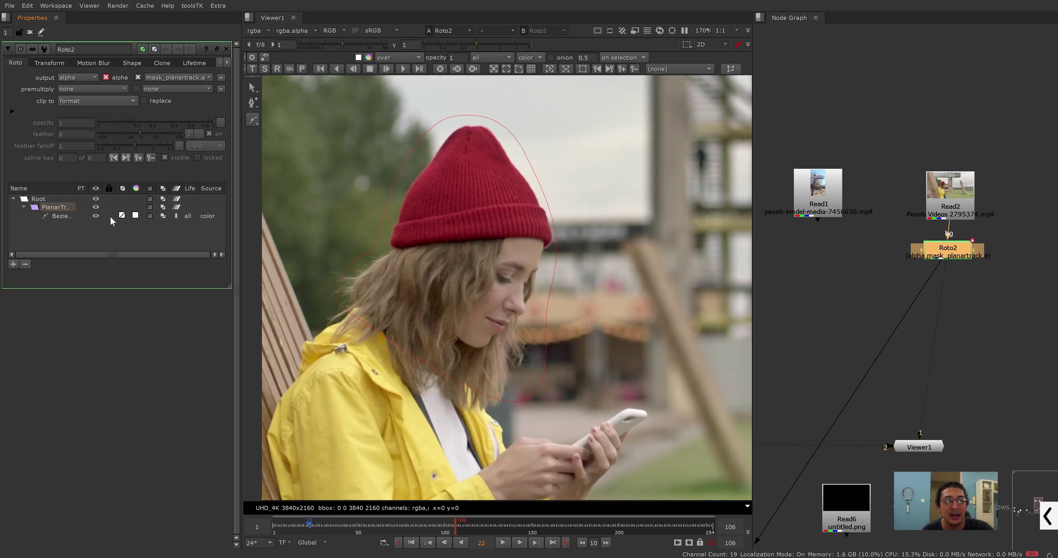
{"action": "left_click", "coordinate": [58, 213]}
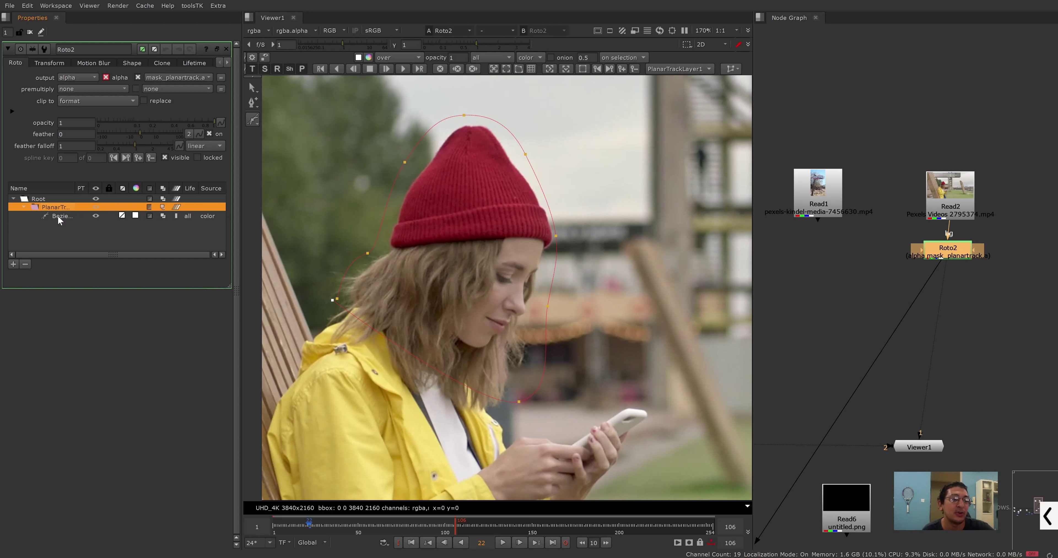
- Adjust Bezier1's bottom point, then delete the Roto2 node
{"action": "right_click", "coordinate": [58, 214]}
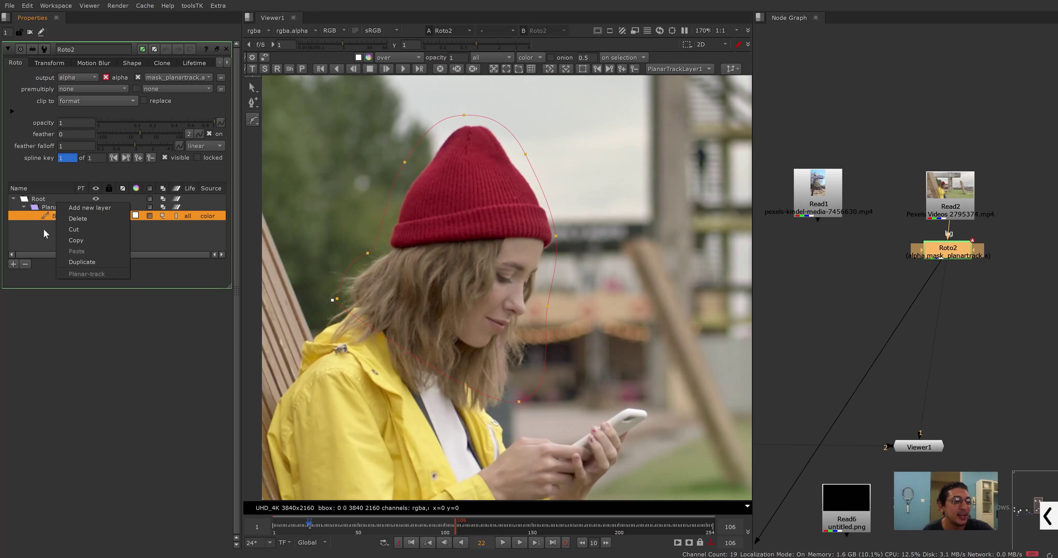
{"action": "left_click", "coordinate": [44, 233]}
{"action": "left_click", "coordinate": [51, 215]}
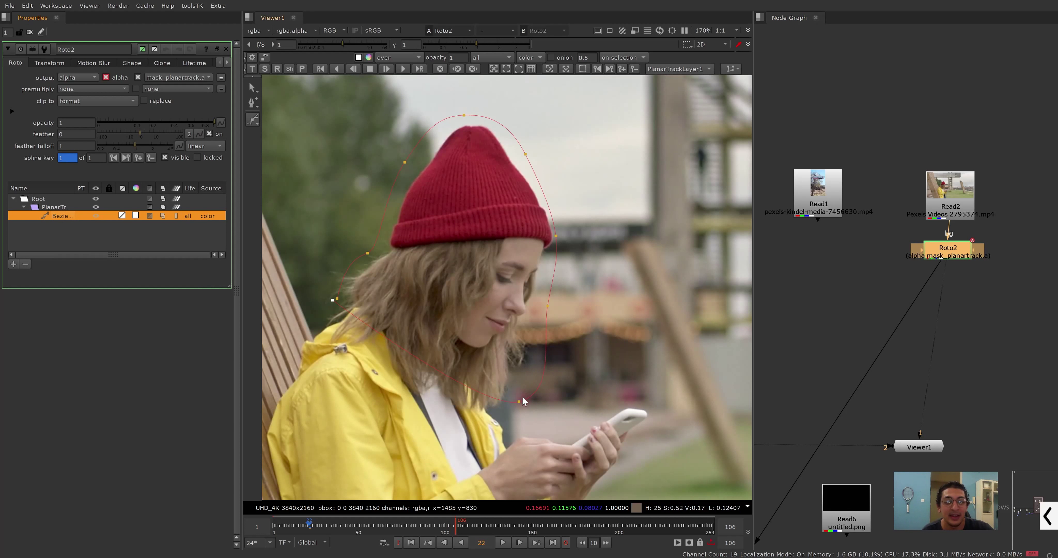
{"action": "left_click_drag", "start_coordinate": [520, 401], "coordinate": [495, 392]}
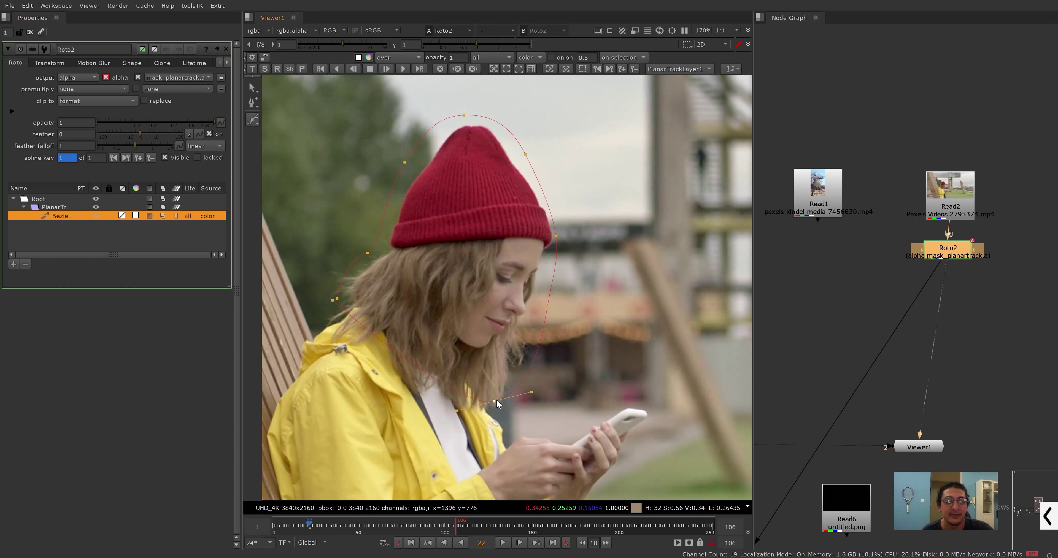
{"action": "left_click", "coordinate": [653, 99]}
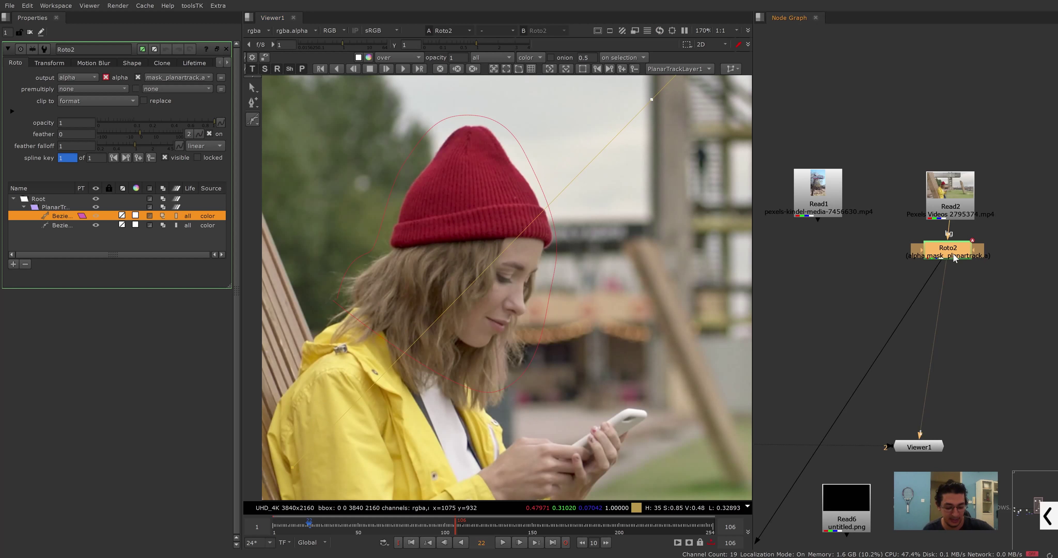
{"action": "key", "text": "Delete"}
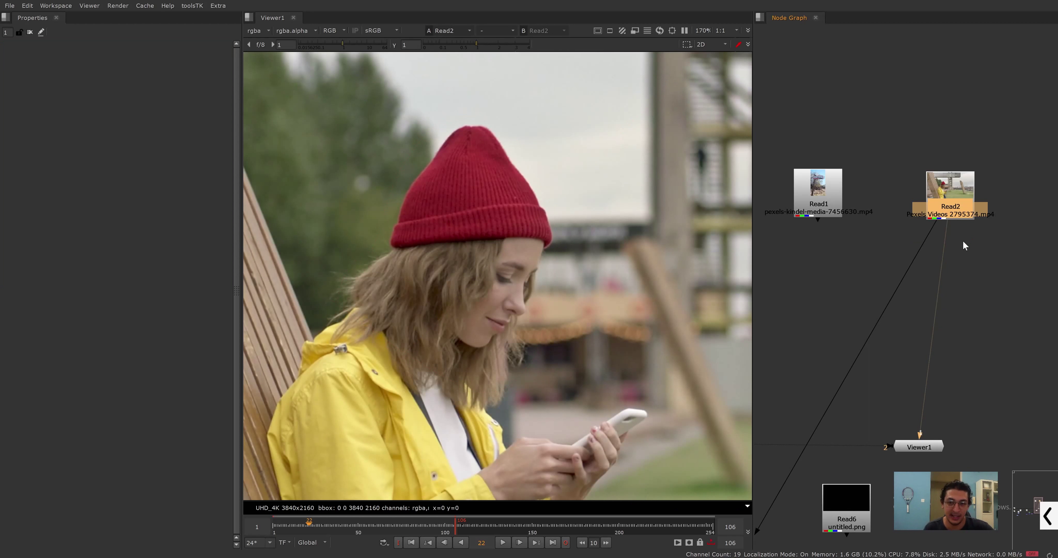
- Create a PlanarTracker under Read2 via a 'planar' search, move the new Roto2 down, and open its properties
{"action": "key", "text": "Tab"}
{"action": "type", "text": "pl"}
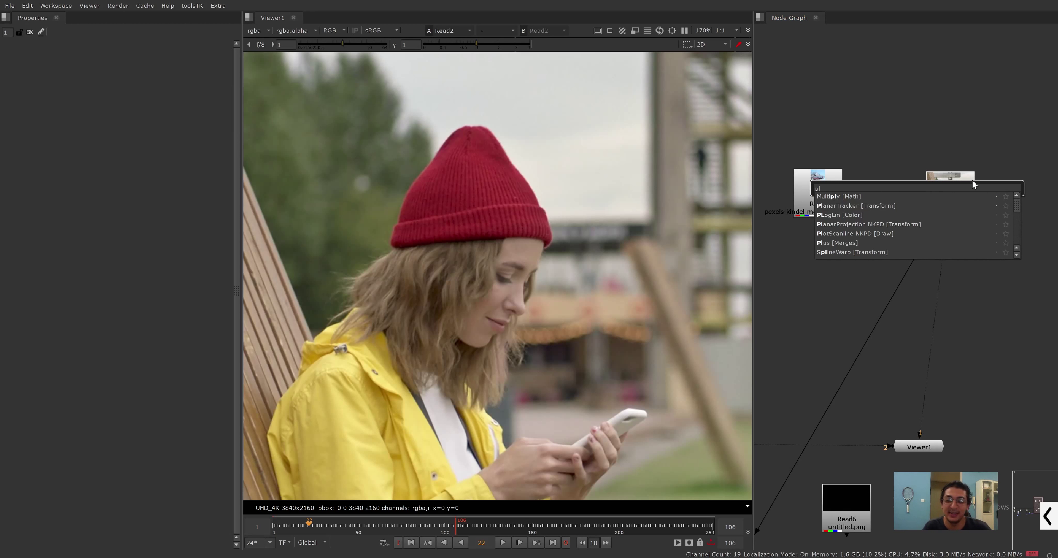
{"action": "left_click", "coordinate": [947, 192]}
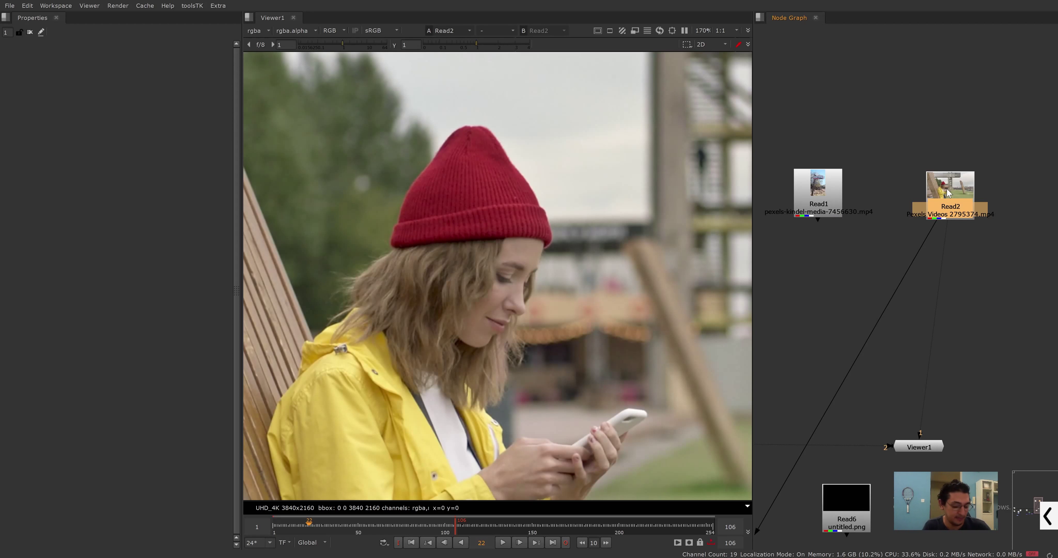
{"action": "key", "text": "Tab"}
{"action": "type", "text": "planar"}
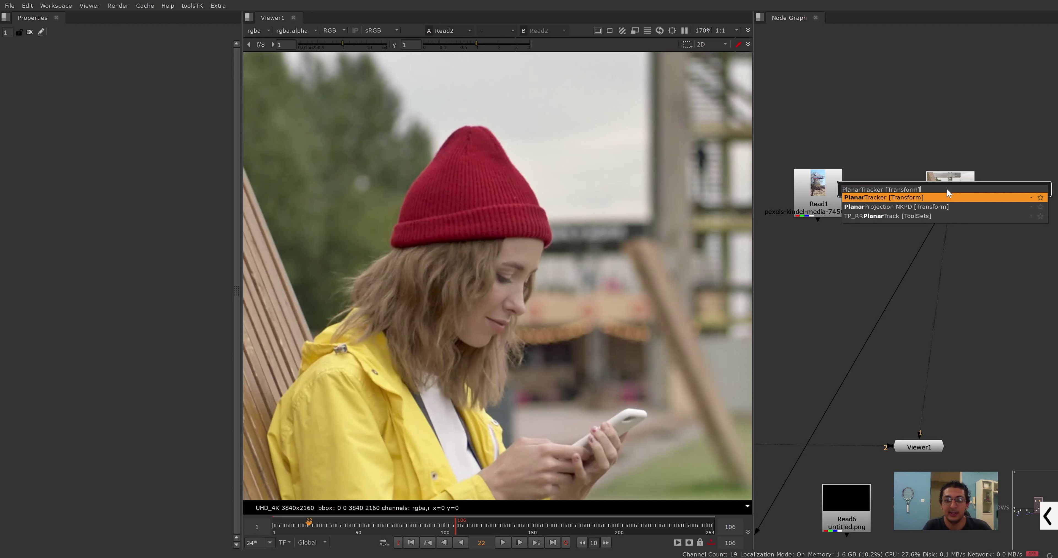
{"action": "key", "text": "Return"}
{"action": "left_click_drag", "start_coordinate": [917, 209], "coordinate": [918, 234]}
{"action": "double_click", "coordinate": [950, 232]}
{"action": "scroll", "coordinate": [505, 288], "scroll_direction": "down", "scroll_amount": 2}
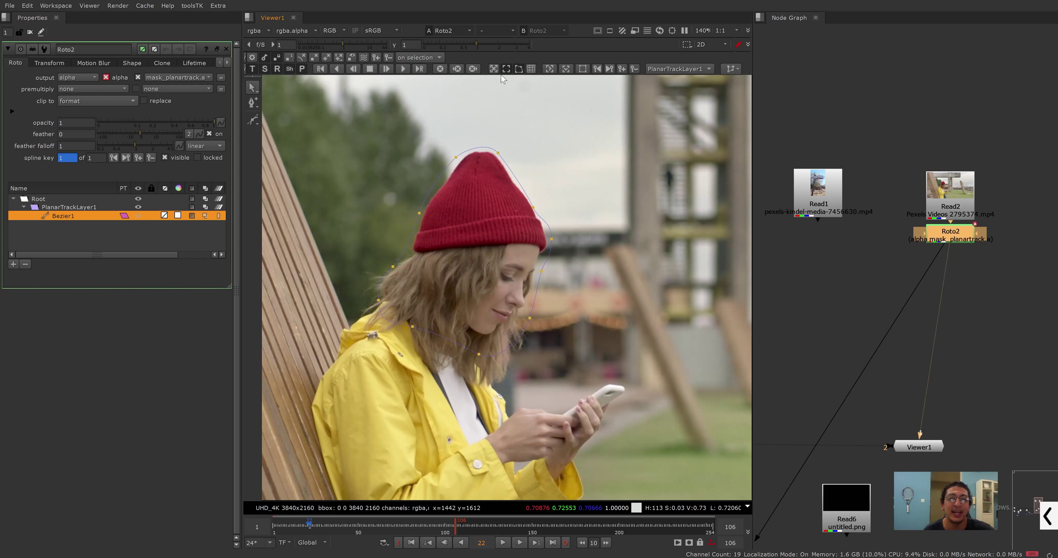
- Zoom out and drag the four planar surface corners onto the red beanie
{"action": "scroll", "coordinate": [472, 242], "scroll_direction": "down", "scroll_amount": 2}
{"action": "scroll", "coordinate": [472, 242], "scroll_direction": "down", "scroll_amount": 2}
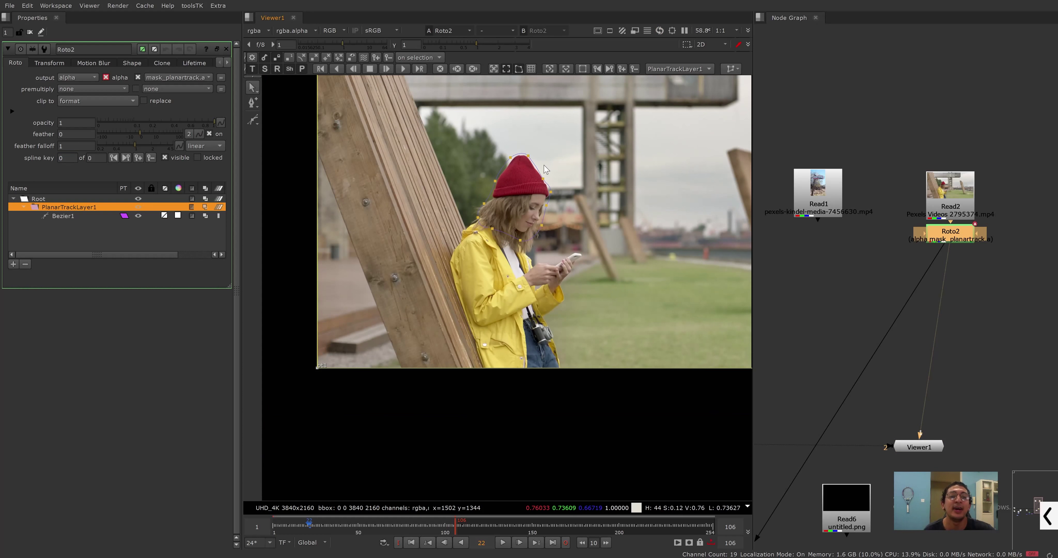
{"action": "scroll", "coordinate": [472, 242], "scroll_direction": "down", "scroll_amount": 1}
{"action": "scroll", "coordinate": [473, 242], "scroll_direction": "down", "scroll_amount": 1}
{"action": "scroll", "coordinate": [472, 242], "scroll_direction": "down", "scroll_amount": 1}
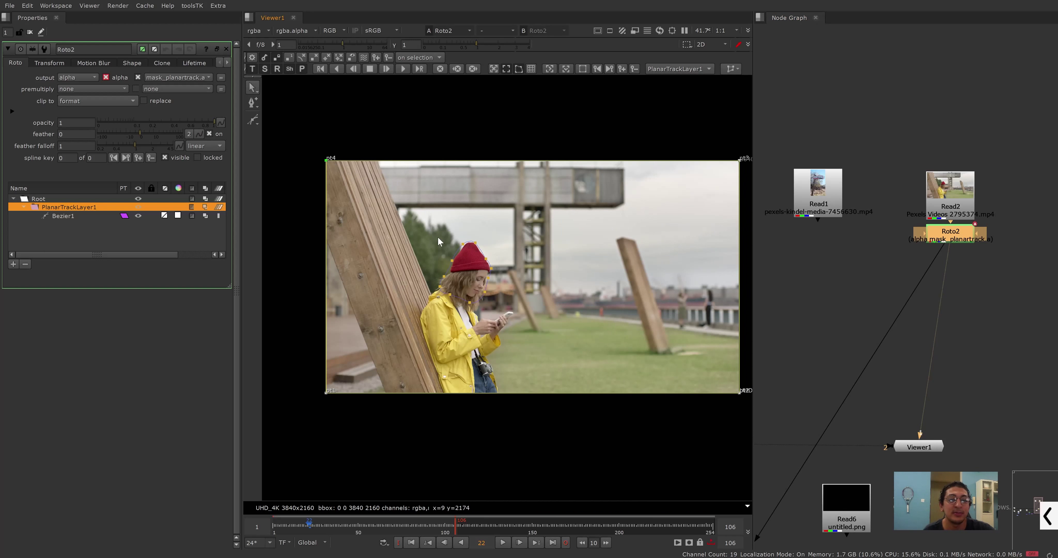
{"action": "left_click_drag", "start_coordinate": [327, 160], "coordinate": [459, 253]}
{"action": "left_click_drag", "start_coordinate": [739, 160], "coordinate": [483, 253]}
{"action": "left_click_drag", "start_coordinate": [739, 392], "coordinate": [482, 276]}
{"action": "left_click_drag", "start_coordinate": [326, 392], "coordinate": [459, 275]}
{"action": "scroll", "coordinate": [472, 263], "scroll_direction": "up", "scroll_amount": 8}
- Nudge a corner to level the surface's bottom edge, then track backward from frame 22
{"action": "mouse_move", "coordinate": [555, 308]}
{"action": "left_mouse_down"}
{"action": "mouse_move", "coordinate": [567, 303]}
{"action": "mouse_move", "coordinate": [565, 319]}
{"action": "left_mouse_up"}
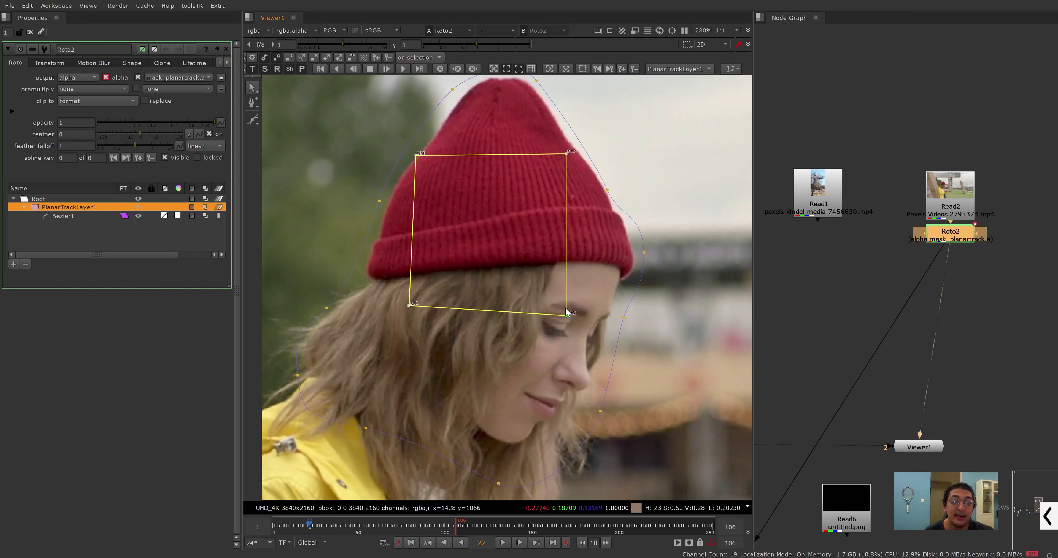
{"action": "left_click_drag", "start_coordinate": [565, 319], "coordinate": [563, 304]}
{"action": "scroll", "coordinate": [563, 306], "scroll_direction": "down", "scroll_amount": 2}
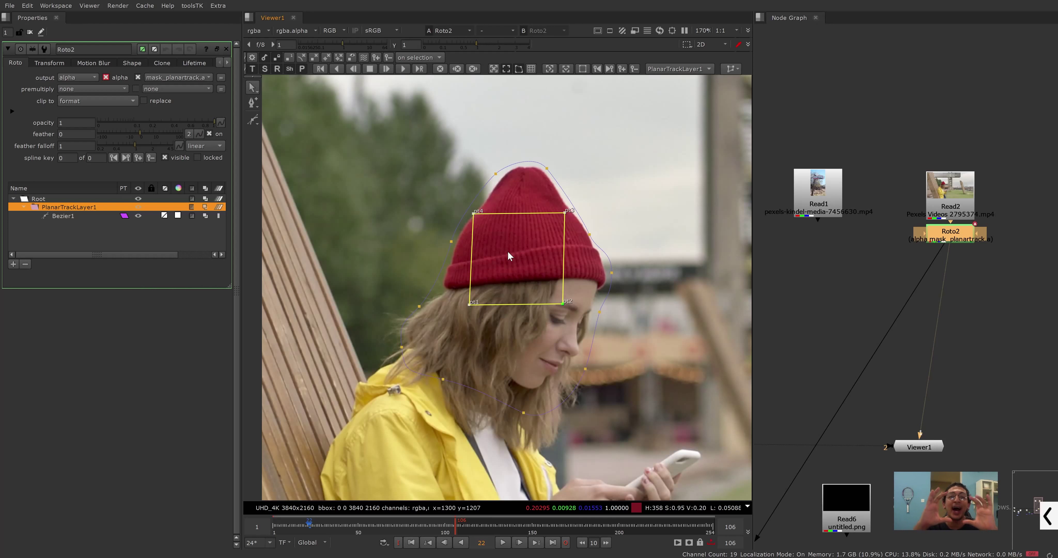
{"action": "left_click", "coordinate": [303, 526]}
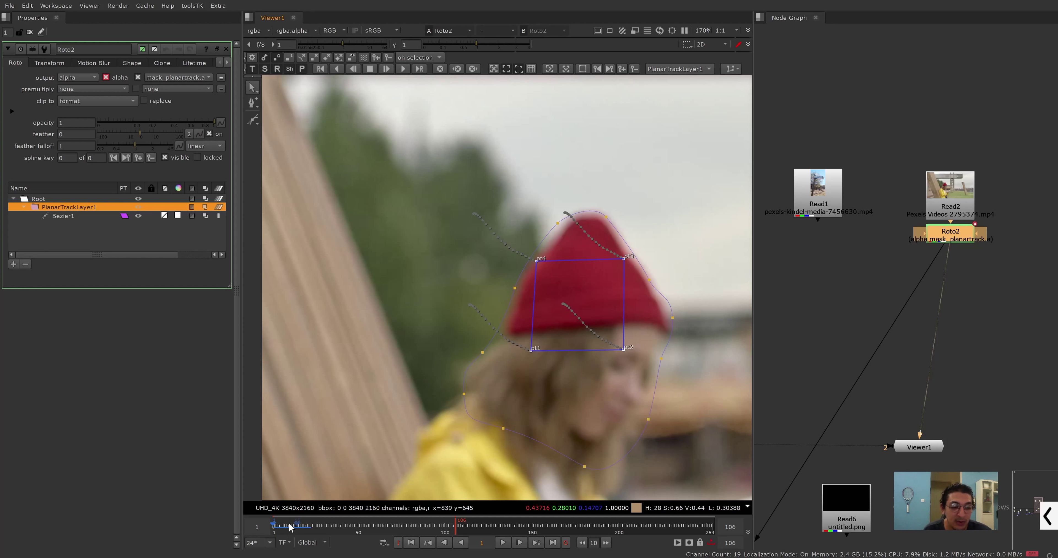
- Scrub to frame 21 to check the beanie track, then view Read1's footage
{"action": "left_click_drag", "start_coordinate": [304, 526], "coordinate": [308, 527]}
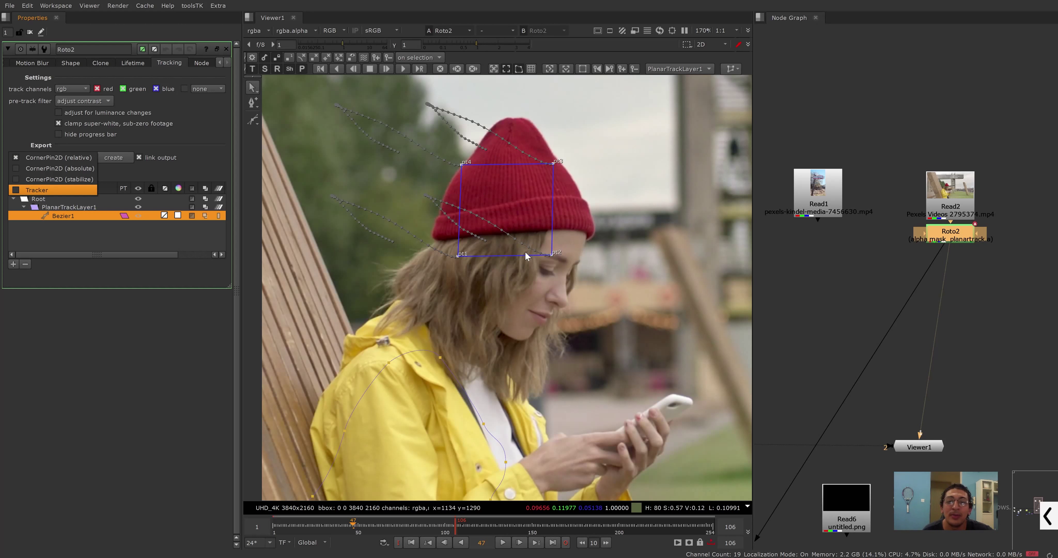
{"action": "left_click", "coordinate": [830, 198]}
{"action": "key", "text": "1"}
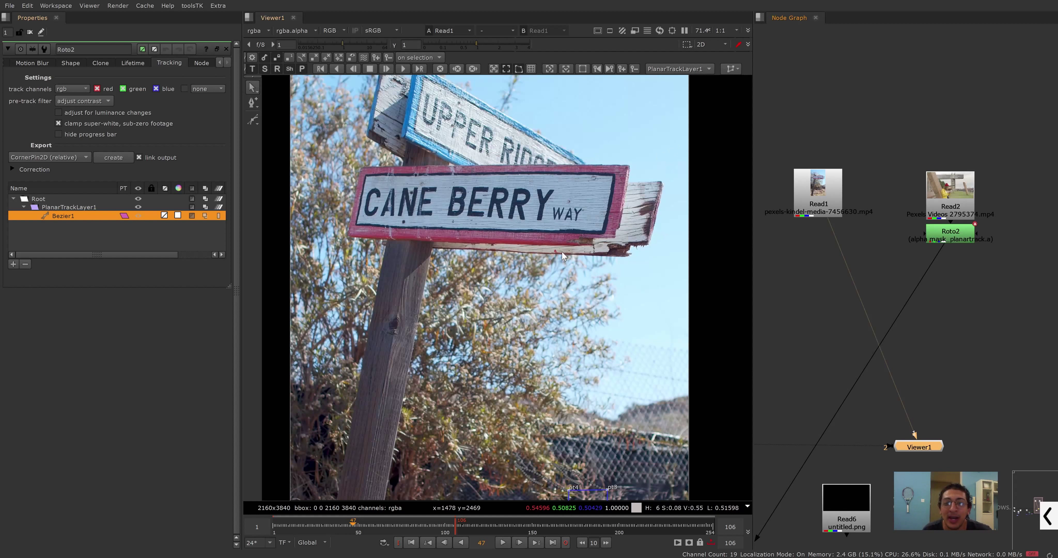
- Set Roto2's track Export type to Tracker and create the exported tracker node
{"action": "left_click", "coordinate": [955, 238]}
{"action": "key", "text": "1"}
{"action": "left_click", "coordinate": [954, 238]}
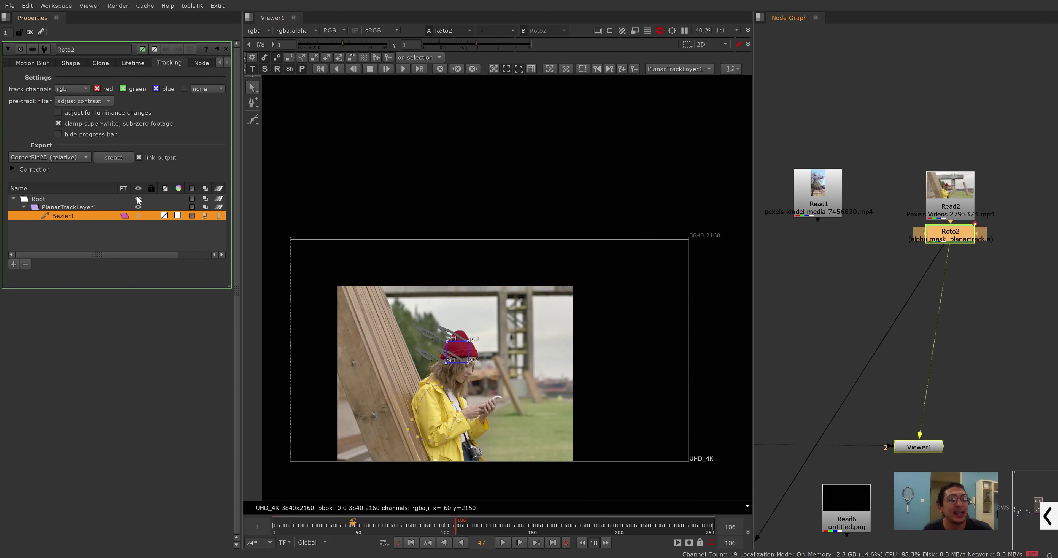
{"action": "left_click", "coordinate": [52, 158]}
{"action": "left_click", "coordinate": [45, 190]}
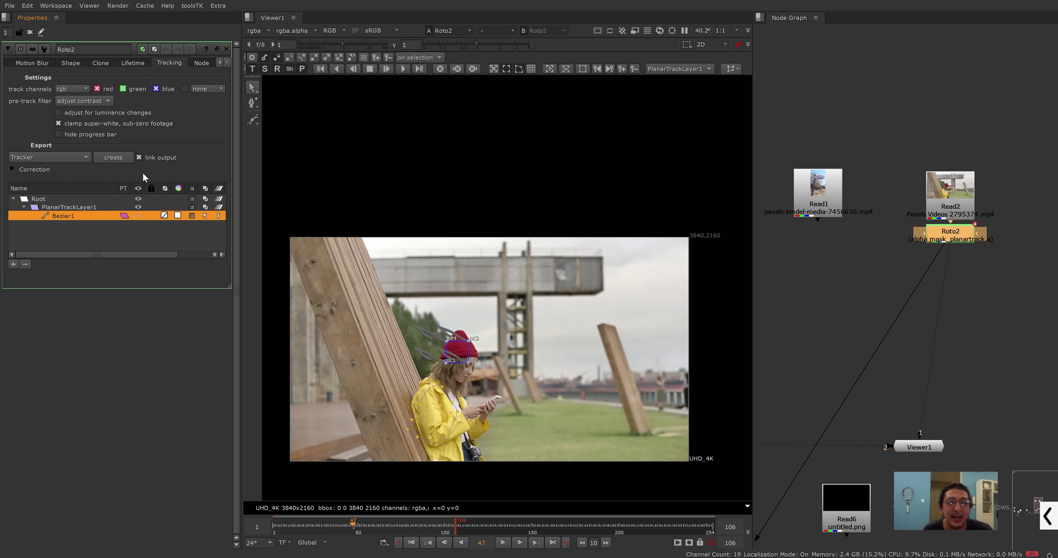
{"action": "left_click", "coordinate": [123, 159]}
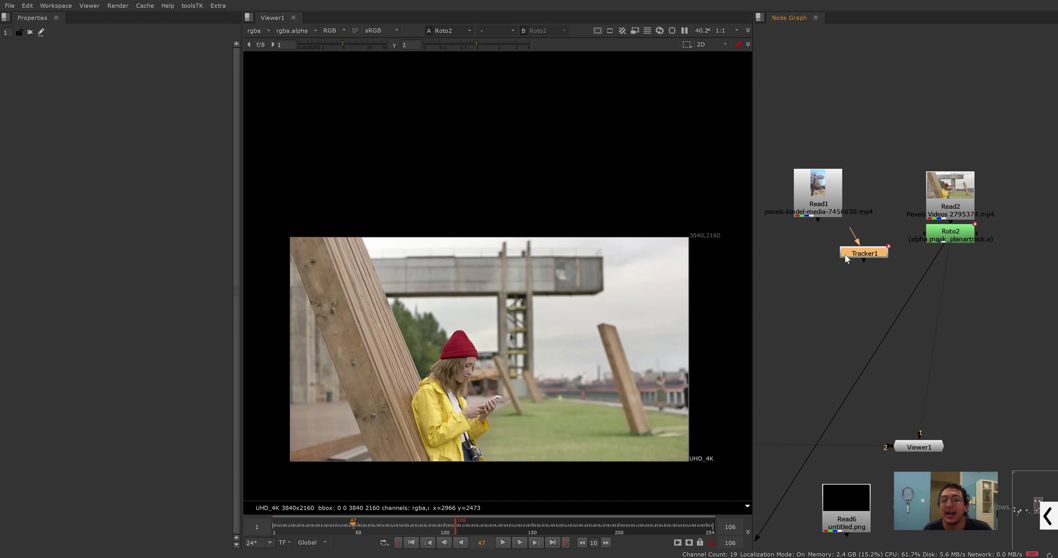
- Place the new Tracker1 node in the Node Graph beside Read1
{"action": "left_click", "coordinate": [848, 257]}
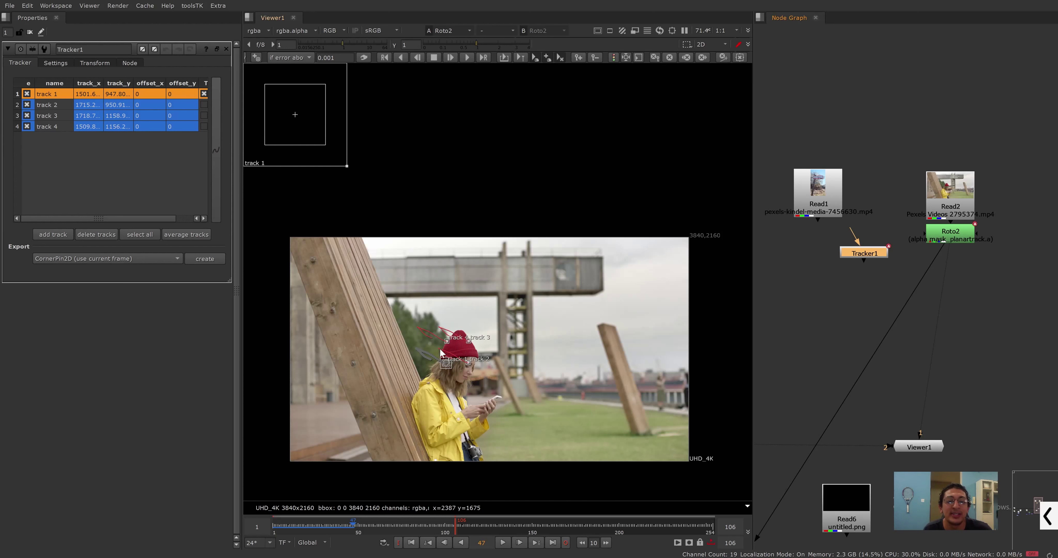
{"action": "scroll", "coordinate": [440, 354], "scroll_direction": "up", "scroll_amount": 3}
{"action": "scroll", "coordinate": [408, 388], "scroll_direction": "up", "scroll_amount": 10}
{"action": "scroll", "coordinate": [409, 388], "scroll_direction": "down", "scroll_amount": 3}
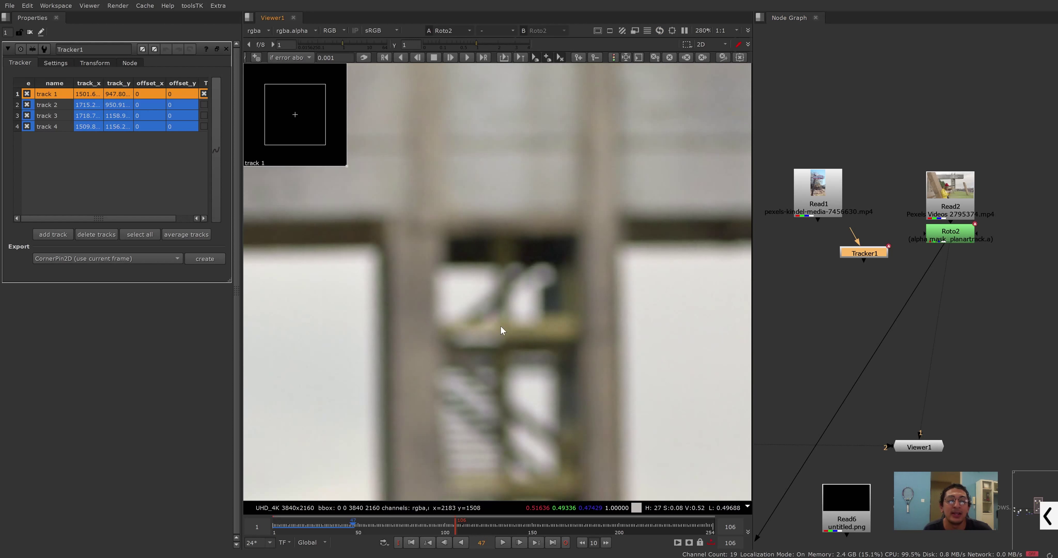
{"action": "scroll", "coordinate": [500, 330], "scroll_direction": "down", "scroll_amount": 3}
{"action": "scroll", "coordinate": [455, 274], "scroll_direction": "up", "scroll_amount": 2}
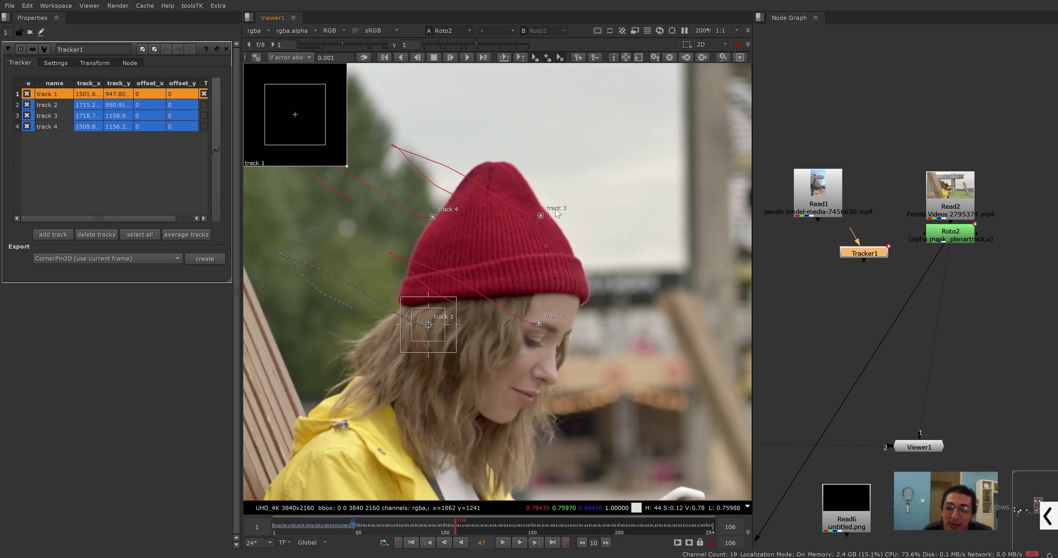
- Review Tracker1's transform settings and track list, then show Read1 in Viewer1
{"action": "left_click", "coordinate": [100, 64]}
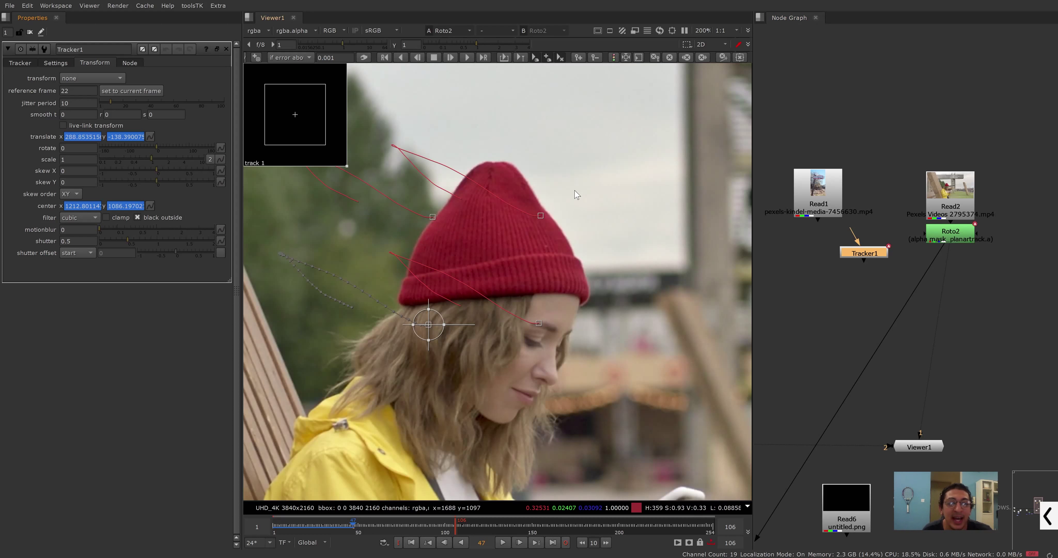
{"action": "left_click", "coordinate": [20, 63]}
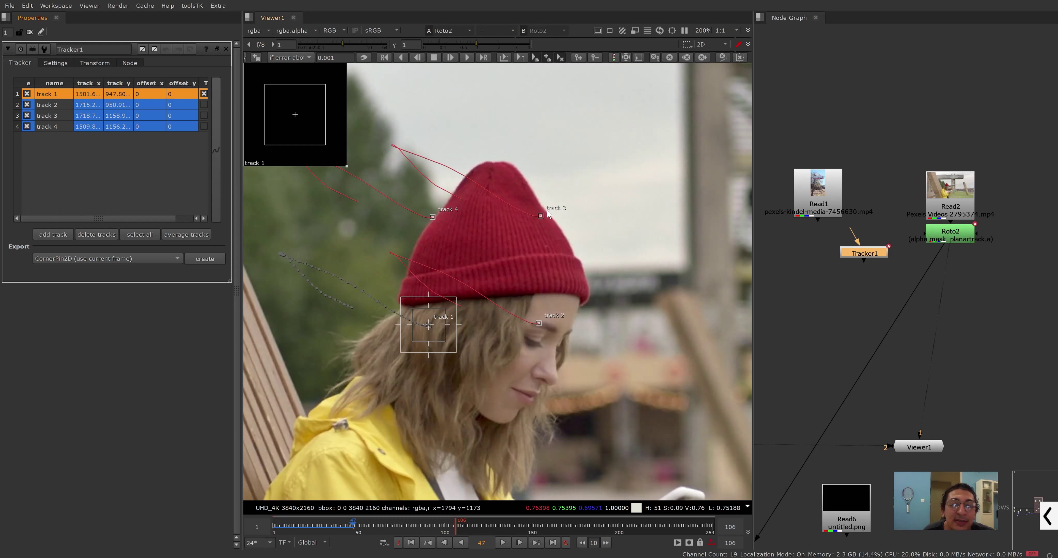
{"action": "left_click", "coordinate": [828, 194]}
{"action": "key", "text": "1"}
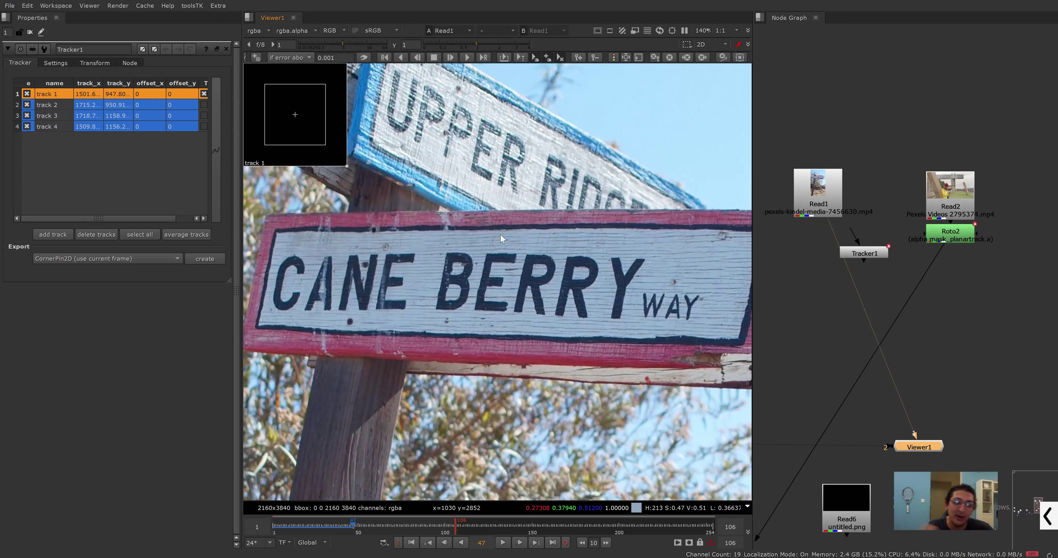
- Zoom out over the Cane Berry Way sign clip, deselect track 1, and switch to YouTube Studio
{"action": "scroll", "coordinate": [537, 253], "scroll_direction": "down", "scroll_amount": 3}
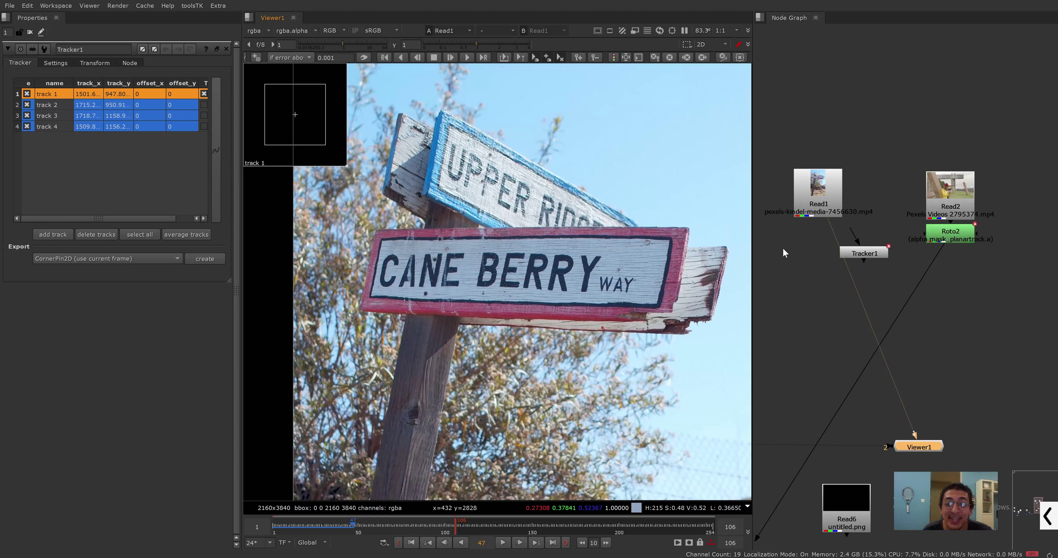
{"action": "left_click", "coordinate": [668, 242]}
{"action": "scroll", "coordinate": [668, 242], "scroll_direction": "down", "scroll_amount": 1}
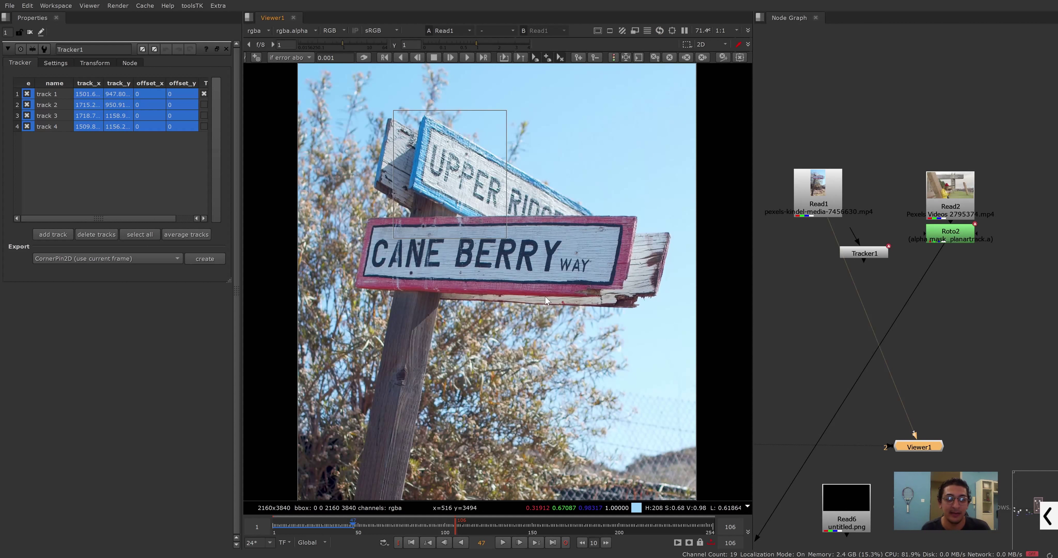
{"action": "key", "text": "alt+Tab"}
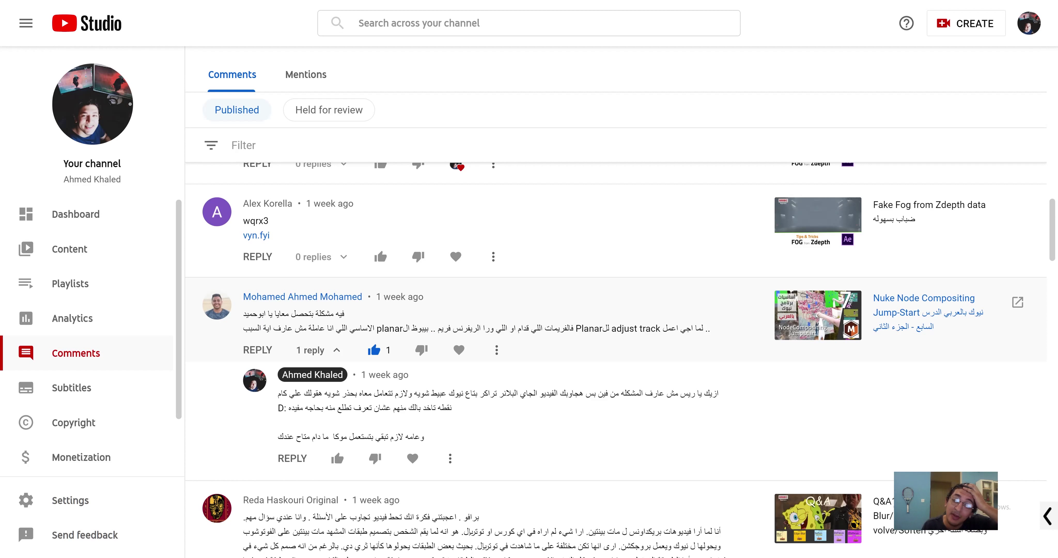
- Highlight the viewer's planar-tracking question in the YouTube Studio comments and scroll the list
{"action": "left_click_drag", "start_coordinate": [576, 329], "coordinate": [653, 328]}
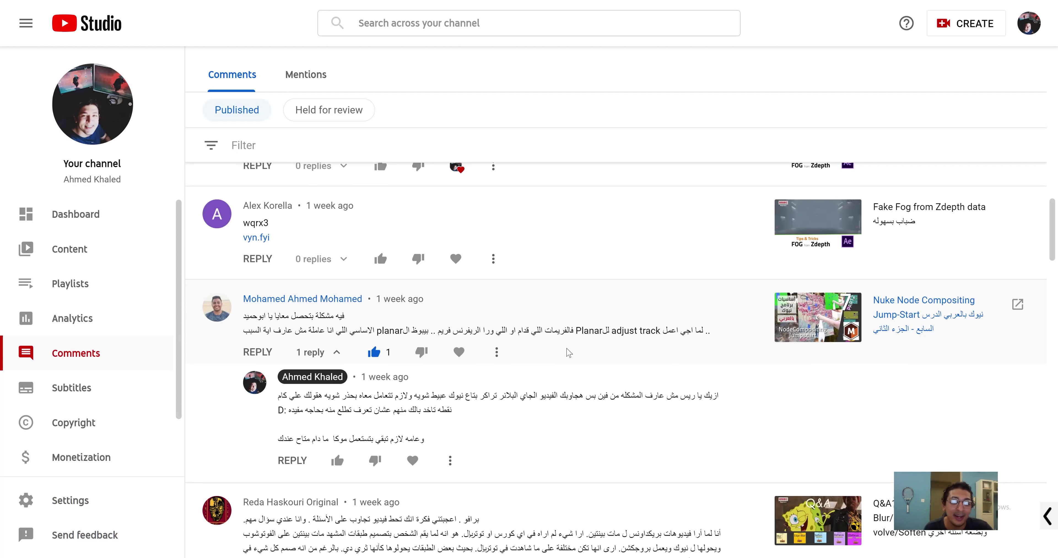
{"action": "scroll", "coordinate": [560, 397], "scroll_direction": "up", "scroll_amount": 1}
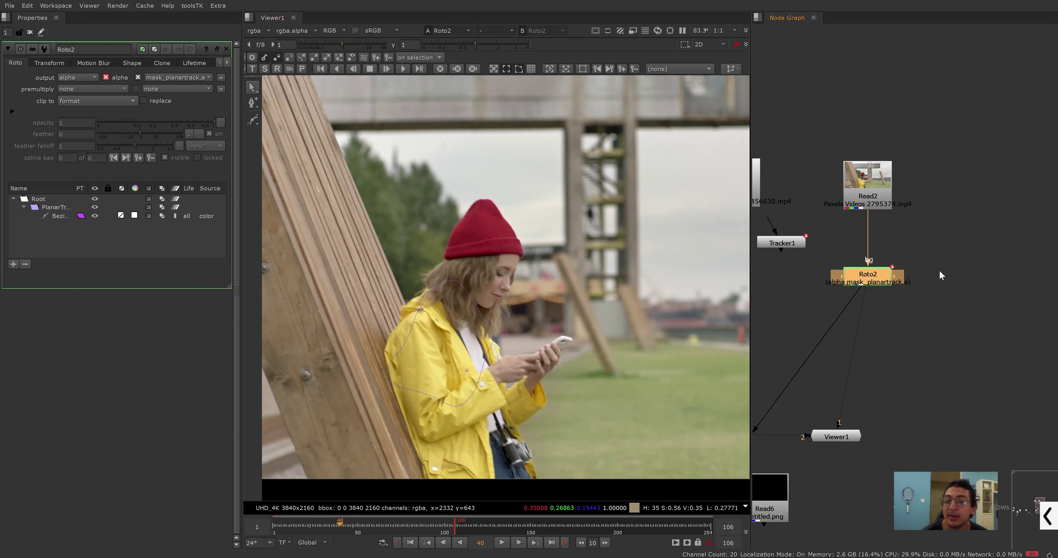
- Select the PlanarTrackLayer in Roto2 to display its tracked corners on the beanie
{"action": "left_click_drag", "start_coordinate": [899, 277], "coordinate": [981, 252]}
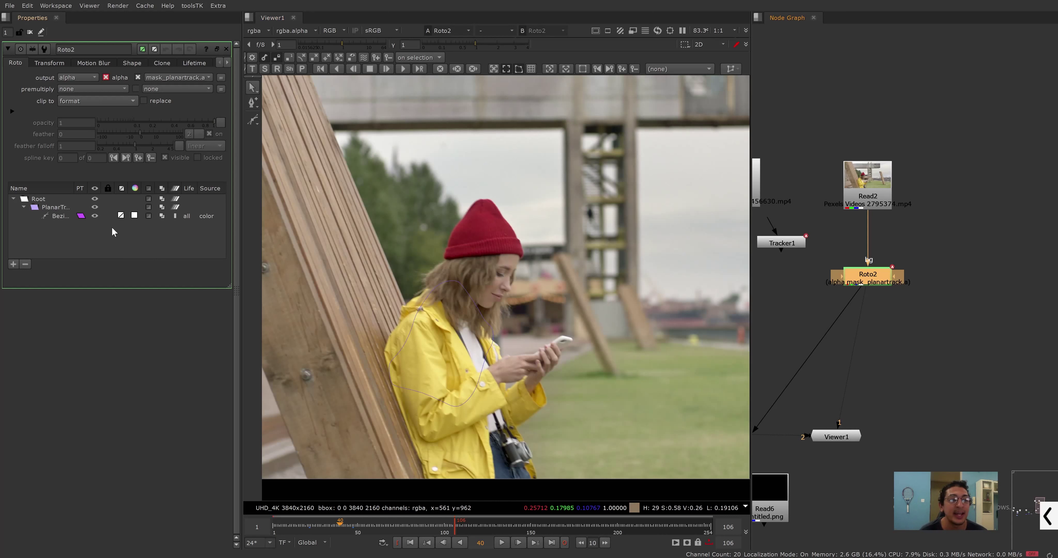
{"action": "left_click", "coordinate": [163, 208]}
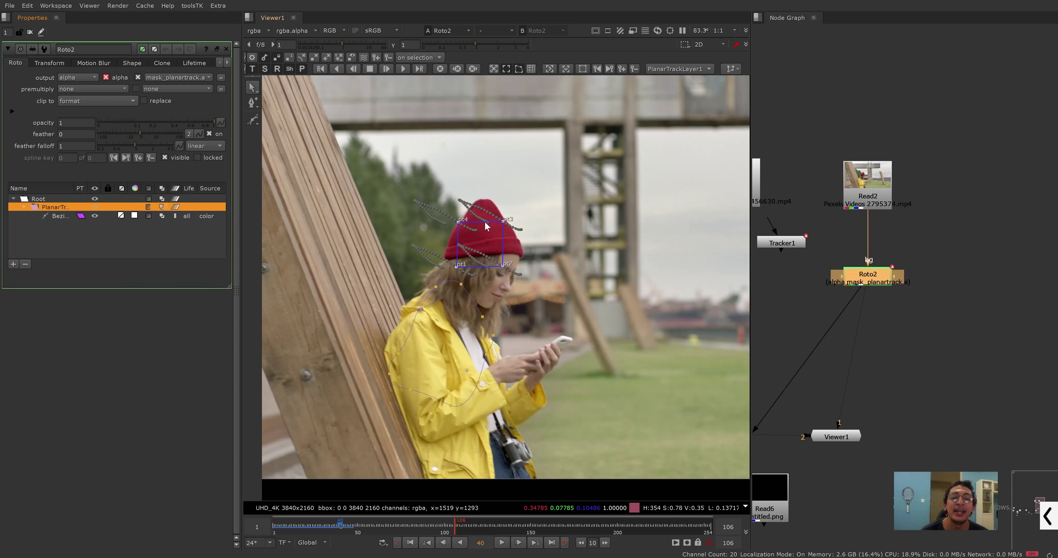
{"action": "left_click", "coordinate": [902, 313]}
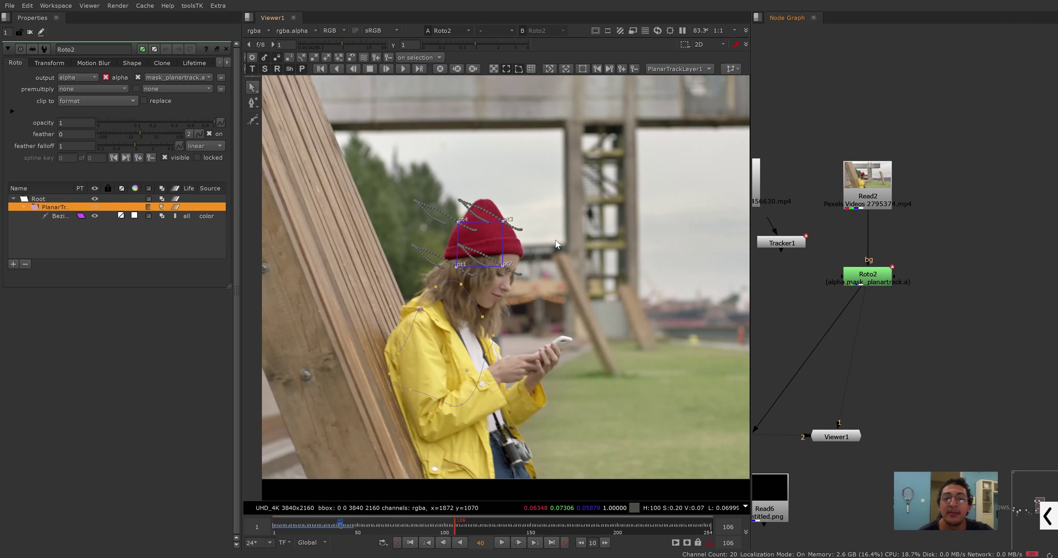
- Pause the viewer and scrub to frames 27 and 19 to confirm the track holds
{"action": "left_click", "coordinate": [684, 29]}
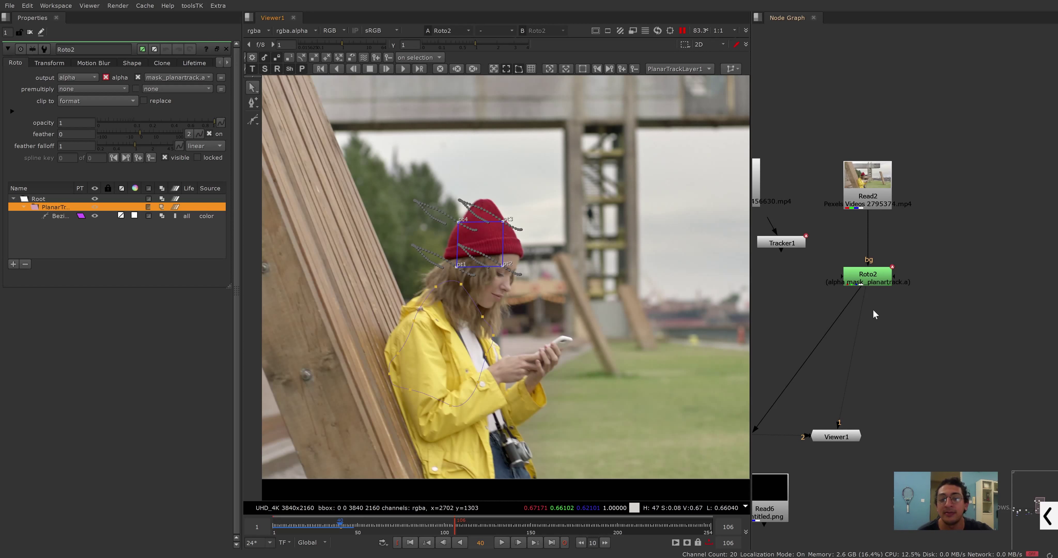
{"action": "left_click", "coordinate": [318, 525]}
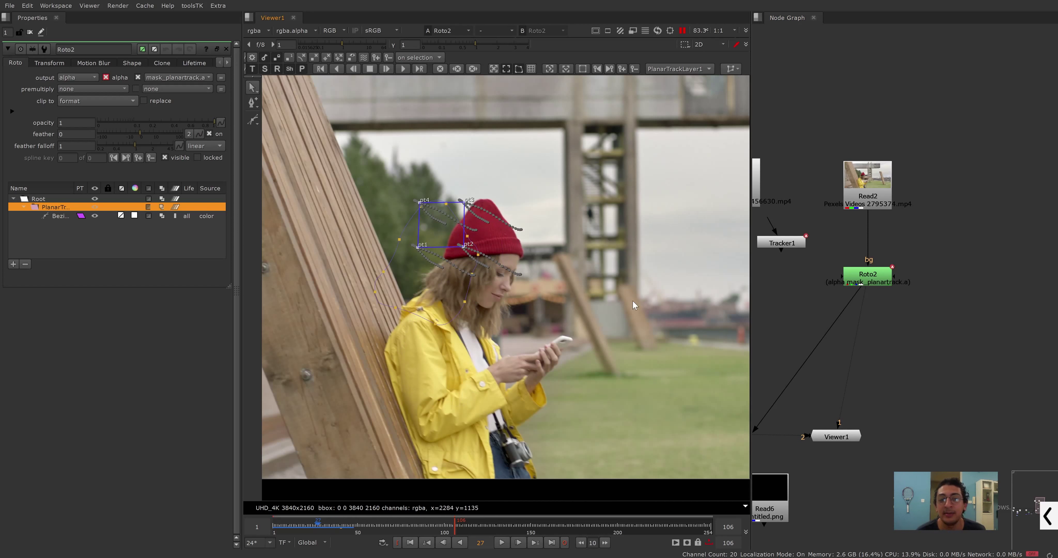
{"action": "left_click_drag", "start_coordinate": [331, 527], "coordinate": [304, 526]}
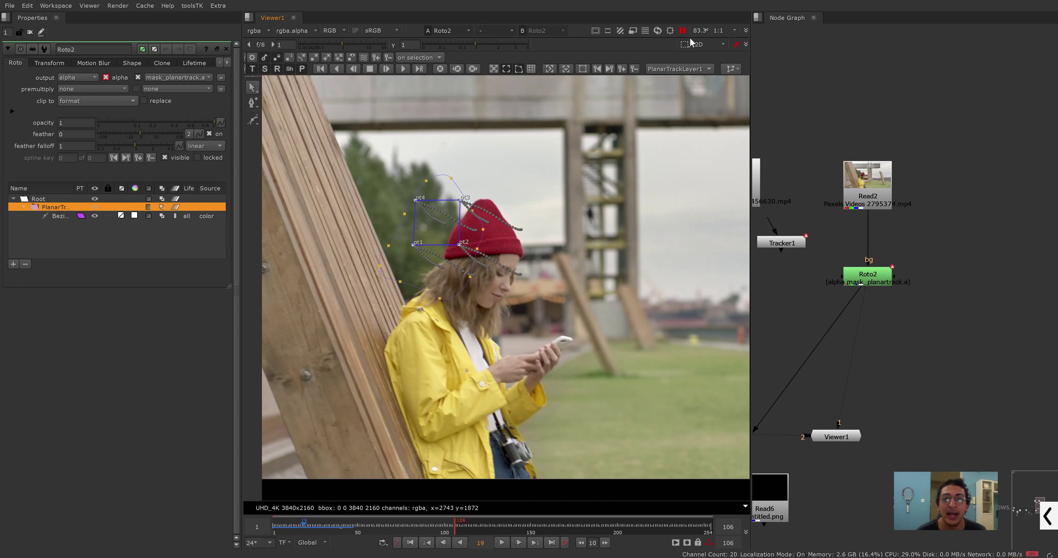
{"action": "left_click", "coordinate": [683, 31]}
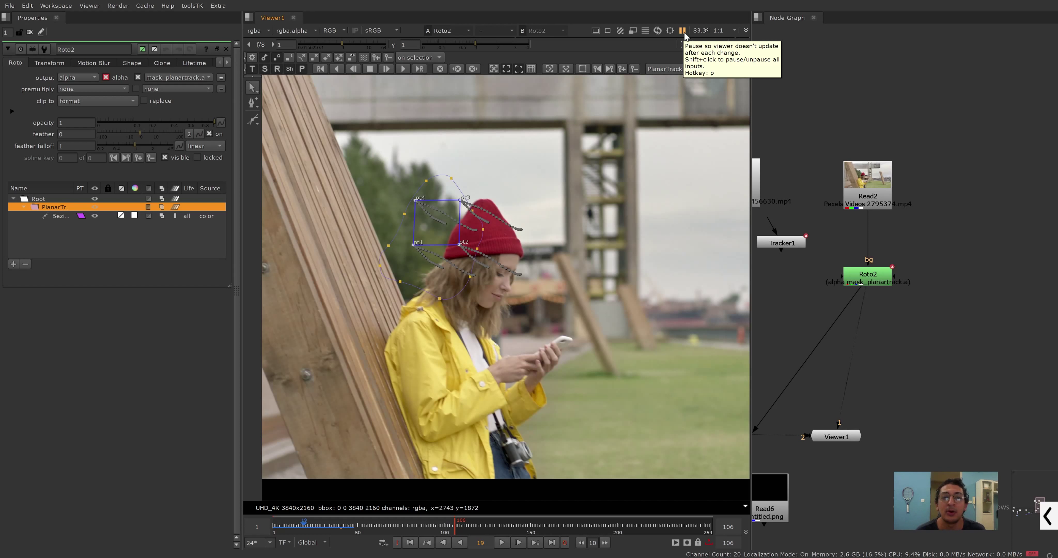
{"action": "left_click", "coordinate": [683, 31]}
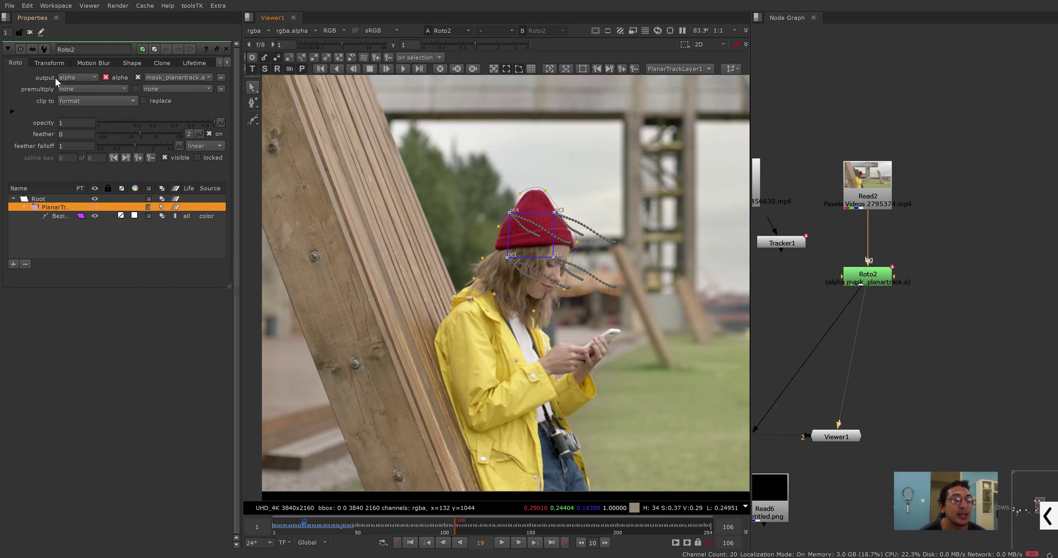
- Select the beanie Bezier, step through frames 45–47, and pan to inspect it at frame 46
{"action": "left_click", "coordinate": [59, 219]}
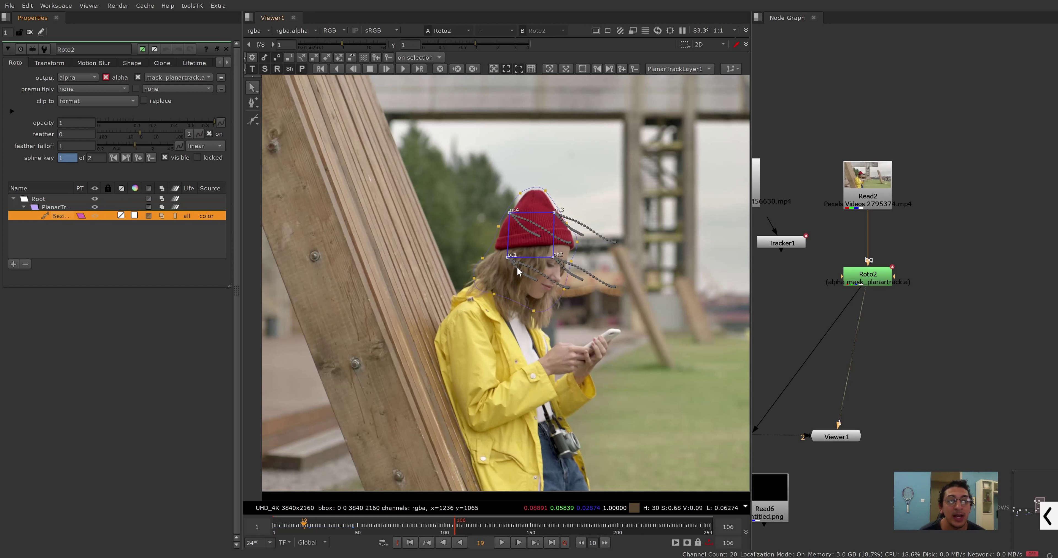
{"action": "left_click", "coordinate": [348, 528]}
{"action": "left_click", "coordinate": [351, 529]}
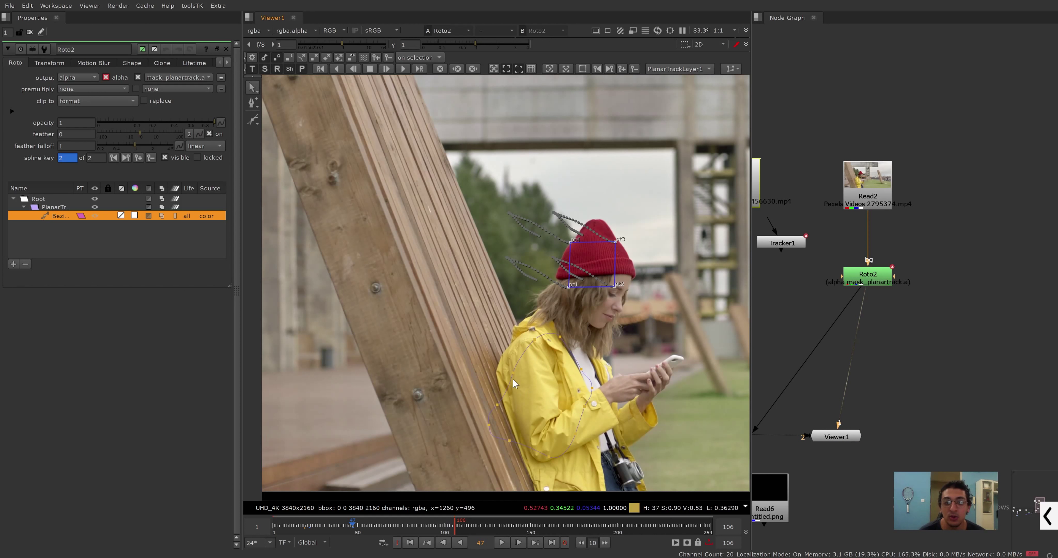
{"action": "key", "text": "Left"}
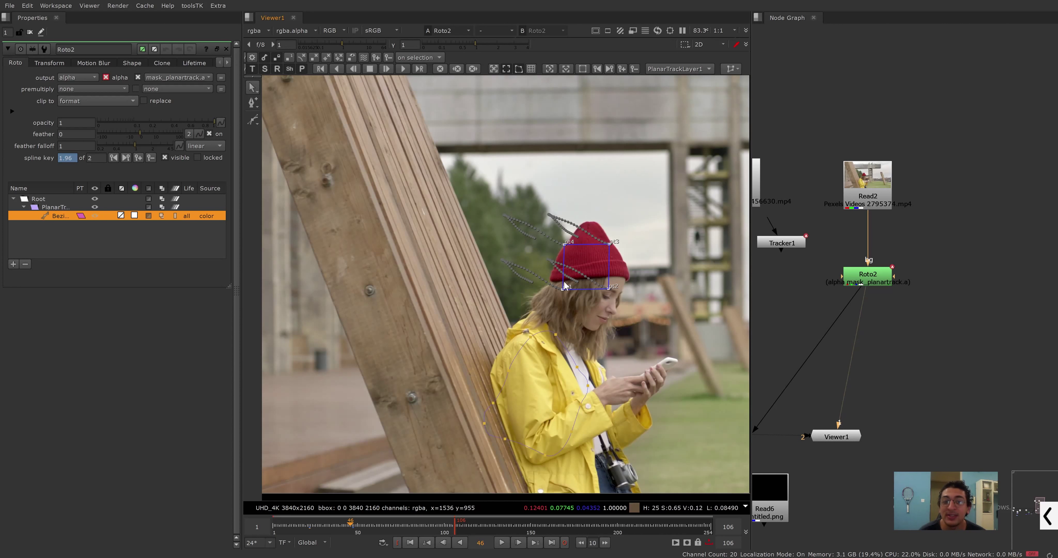
{"action": "left_click_drag", "start_coordinate": [627, 266], "coordinate": [579, 268]}
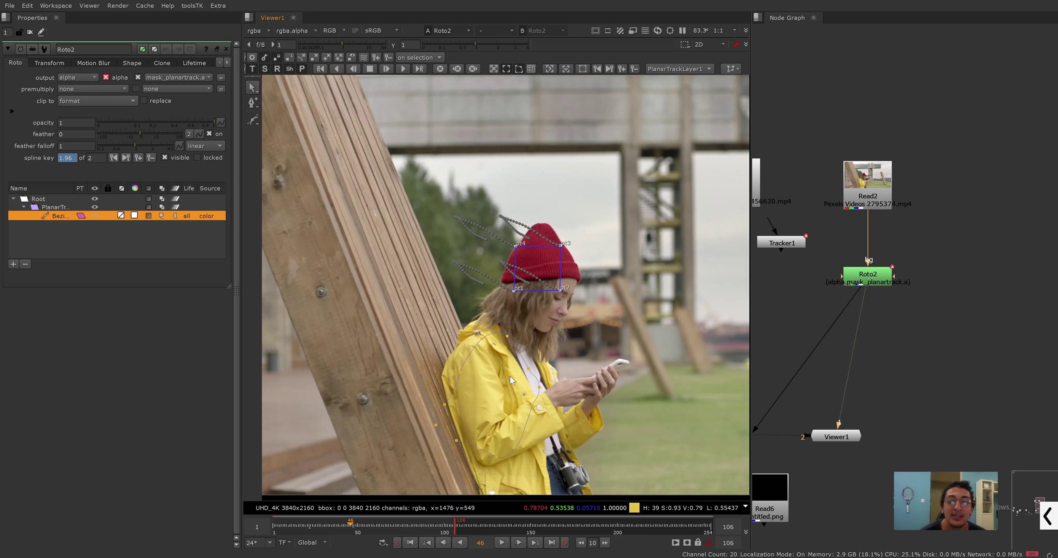
{"action": "left_click_drag", "start_coordinate": [518, 341], "coordinate": [516, 313]}
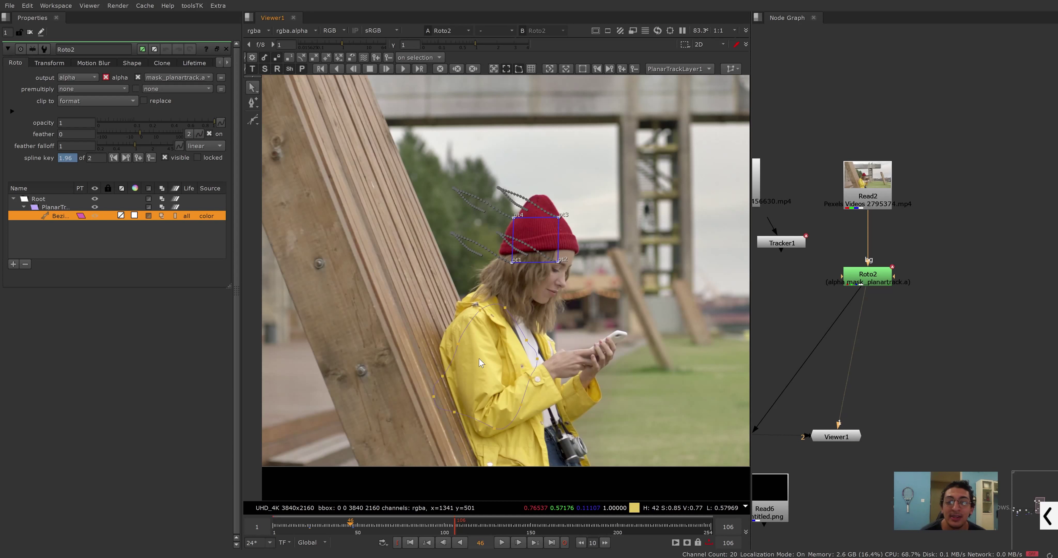
{"action": "left_click_drag", "start_coordinate": [641, 166], "coordinate": [433, 281]}
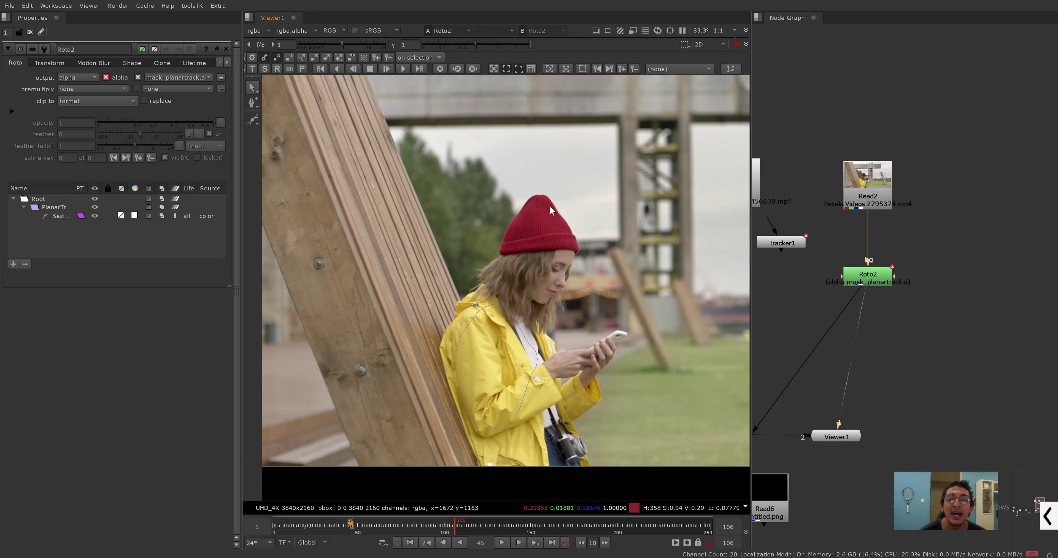
{"action": "left_click", "coordinate": [57, 216]}
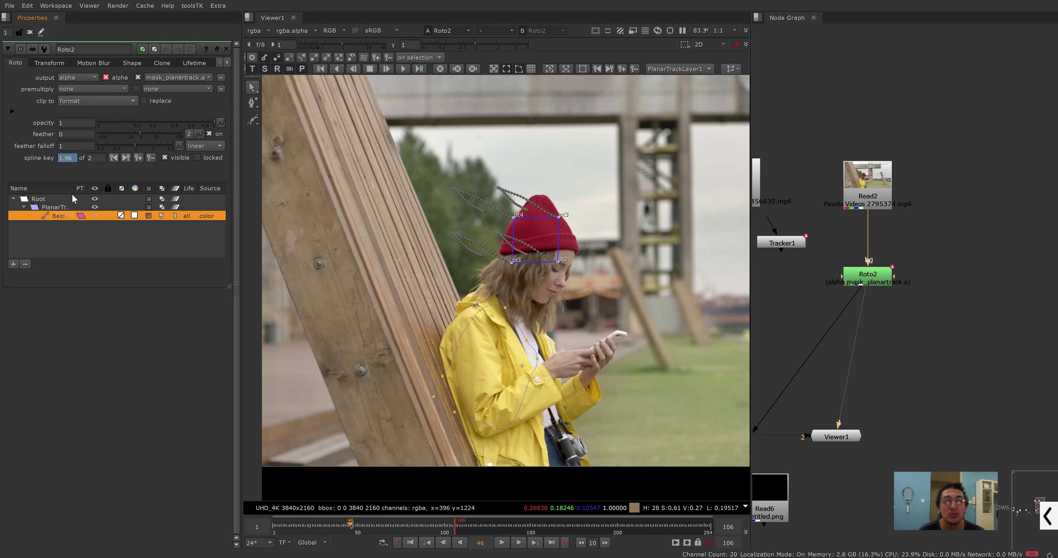
- Draw an Ellipse around the red beanie in the PlanarTrackLayer and check it at frame 33
{"action": "left_click", "coordinate": [49, 207]}
{"action": "left_click", "coordinate": [253, 119]}
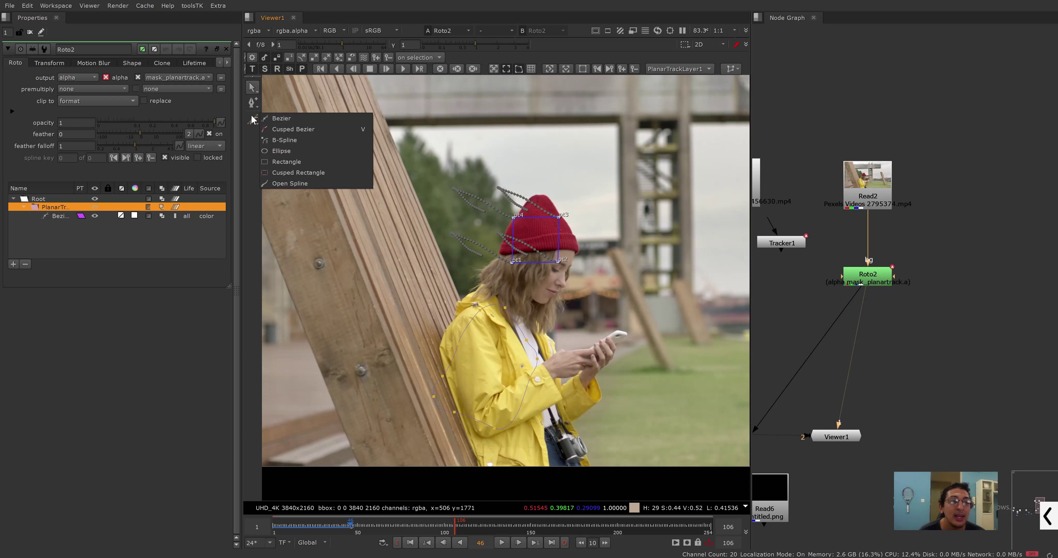
{"action": "left_click", "coordinate": [282, 151]}
{"action": "left_click_drag", "start_coordinate": [485, 196], "coordinate": [580, 289]}
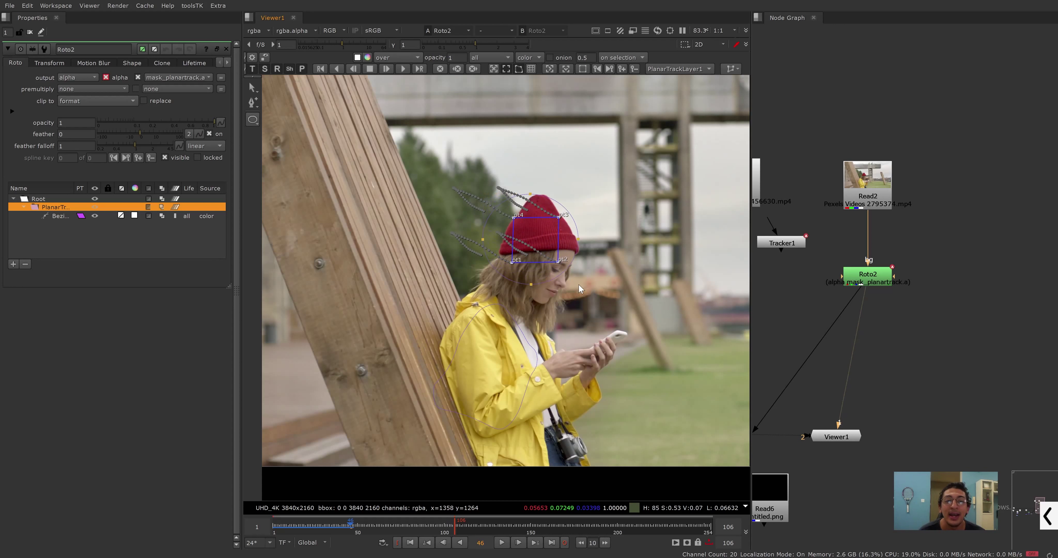
{"action": "key", "text": "Left"}
{"action": "key", "text": "Left"}
{"action": "key", "text": "Left"}
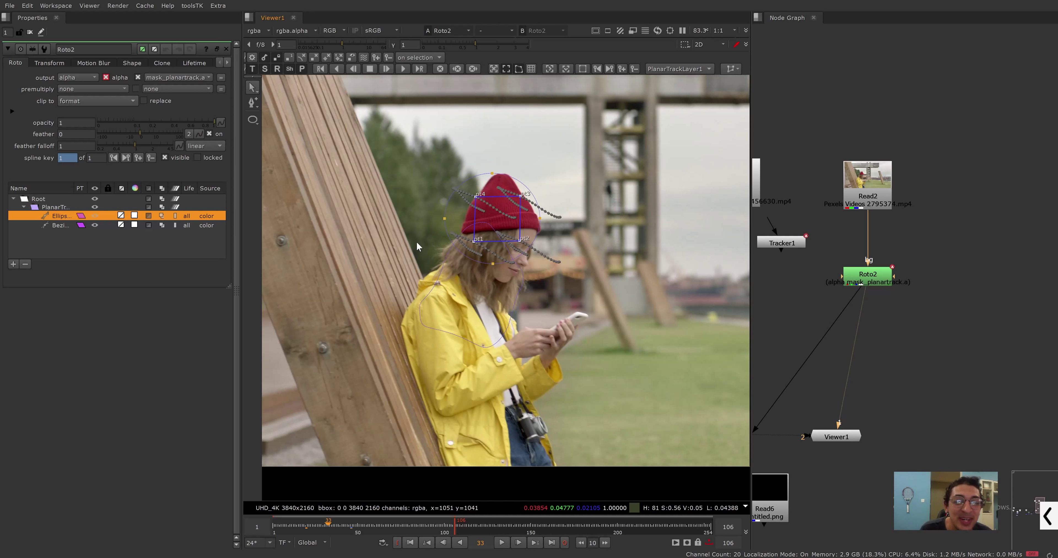
{"action": "key", "text": "alt+Tab"}
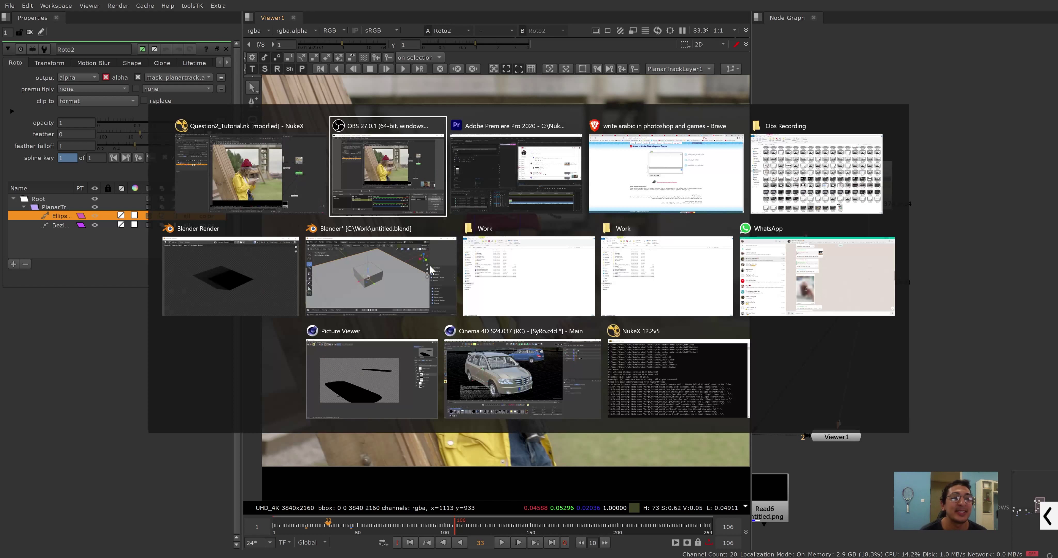